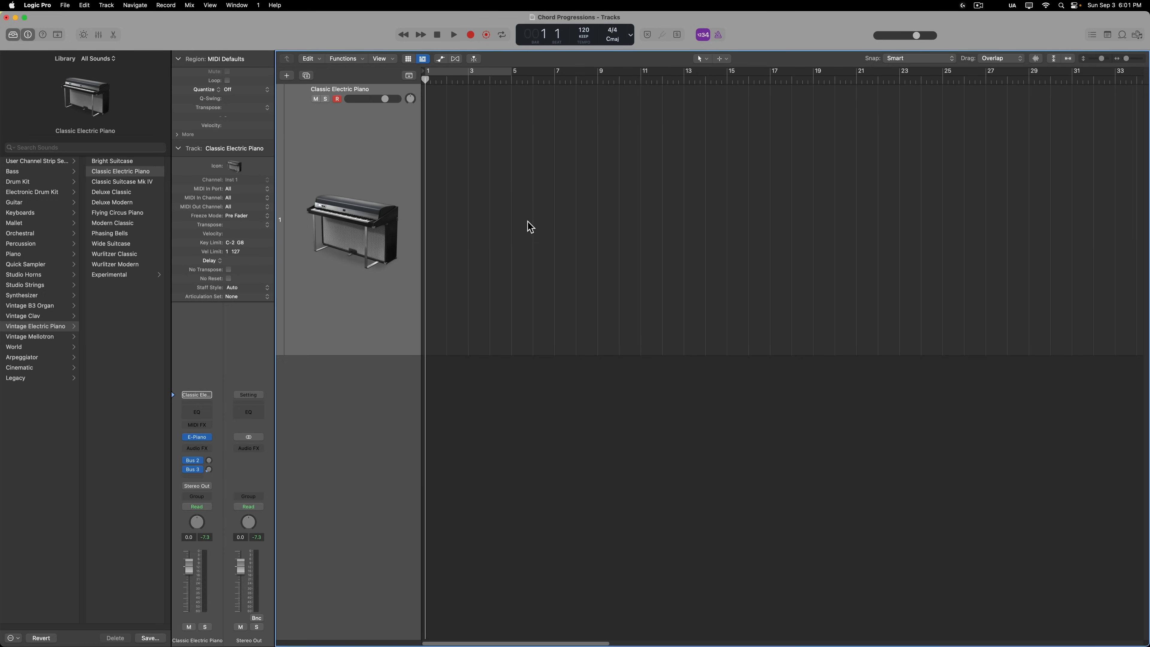
Switch the control bar display to Custom and back to Beats & Project, ending at the project key signature.
{"action": "left_click", "coordinate": [630, 34]}
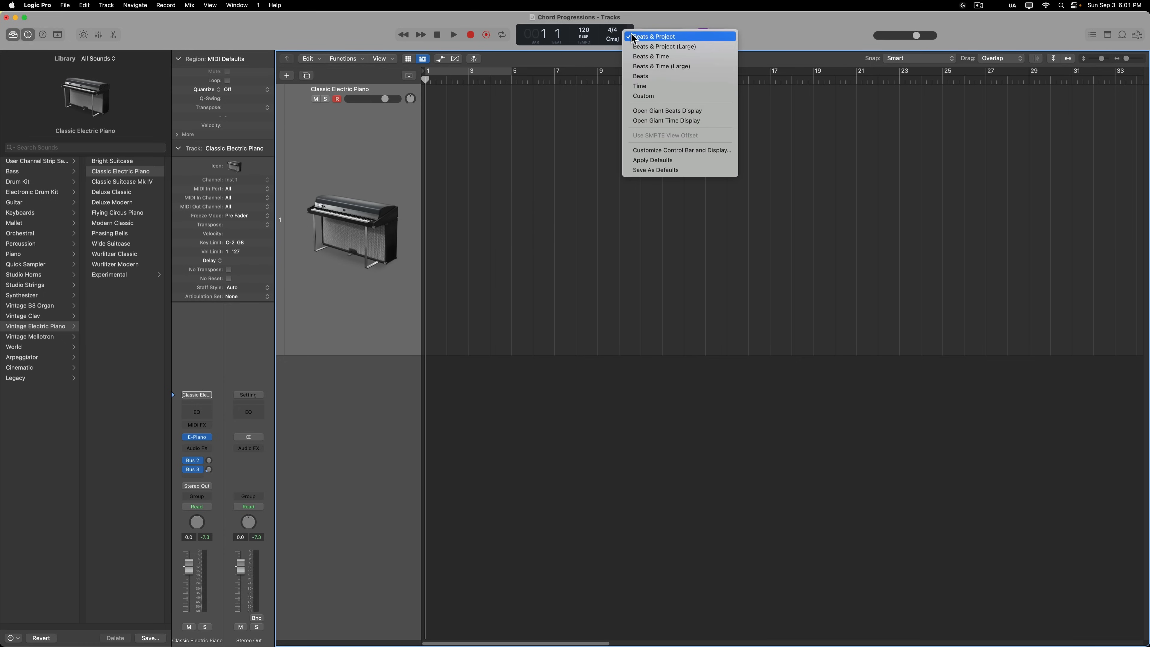
{"action": "left_click", "coordinate": [646, 97]}
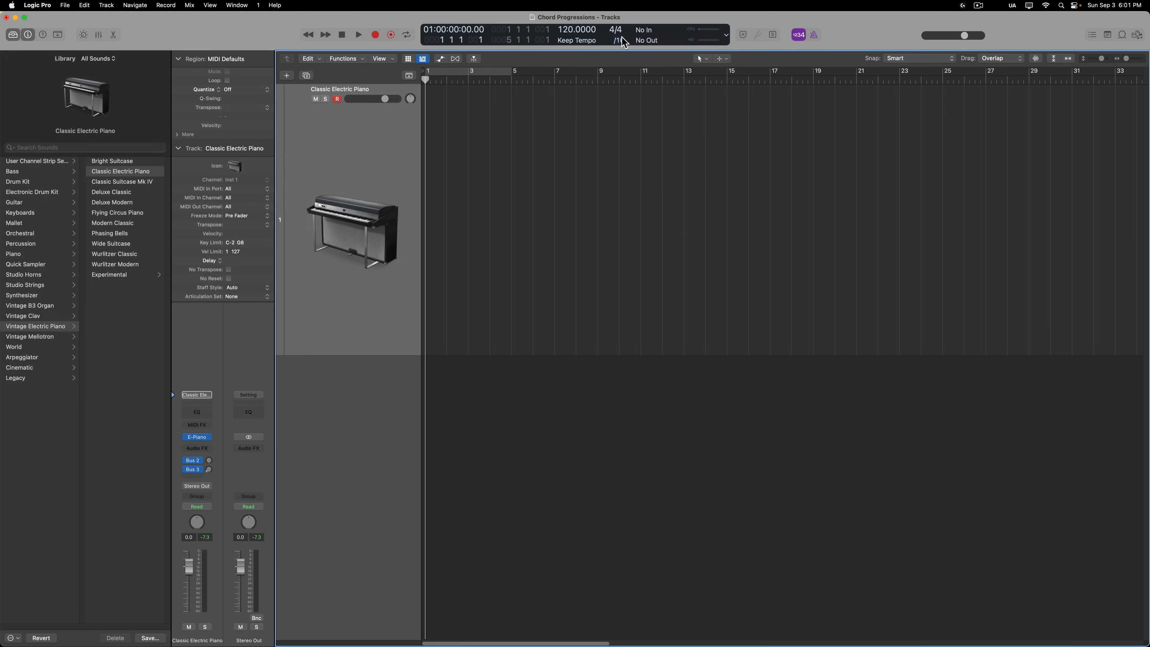
{"action": "left_click", "coordinate": [729, 36]}
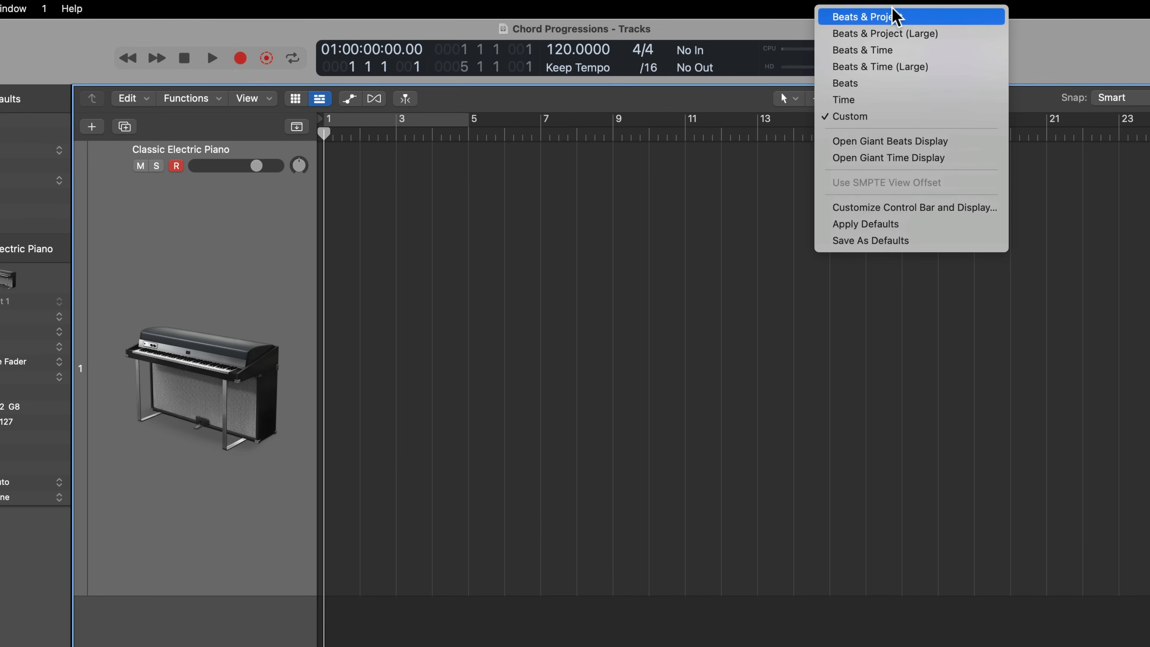
{"action": "left_click", "coordinate": [936, 19]}
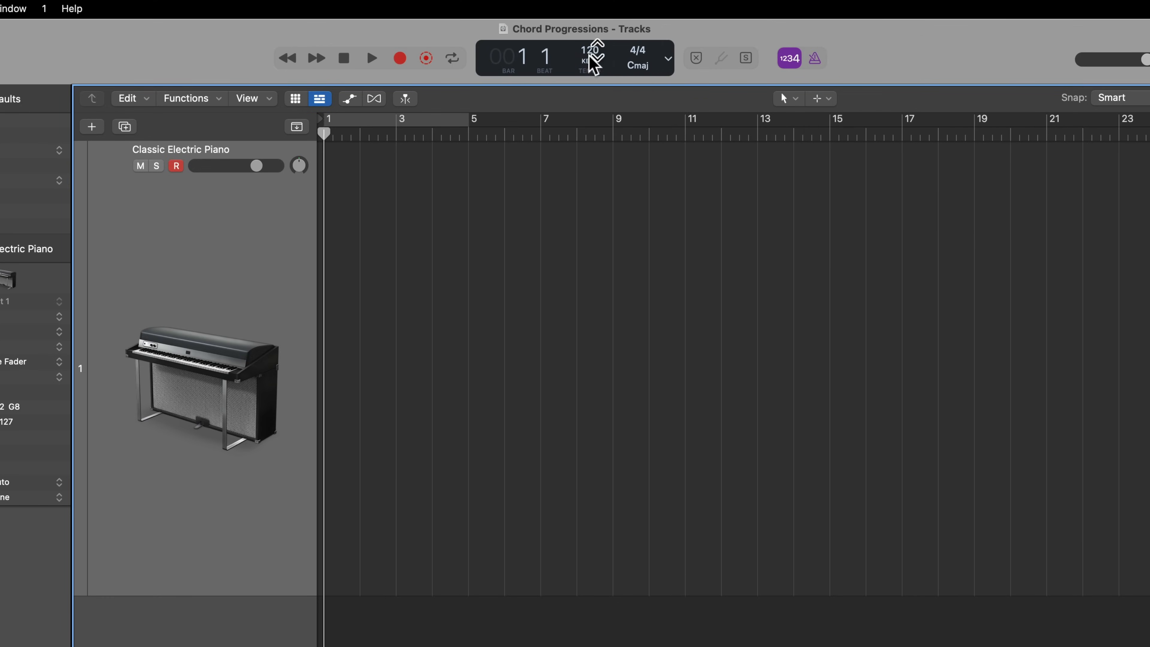
{"action": "left_click", "coordinate": [638, 68]}
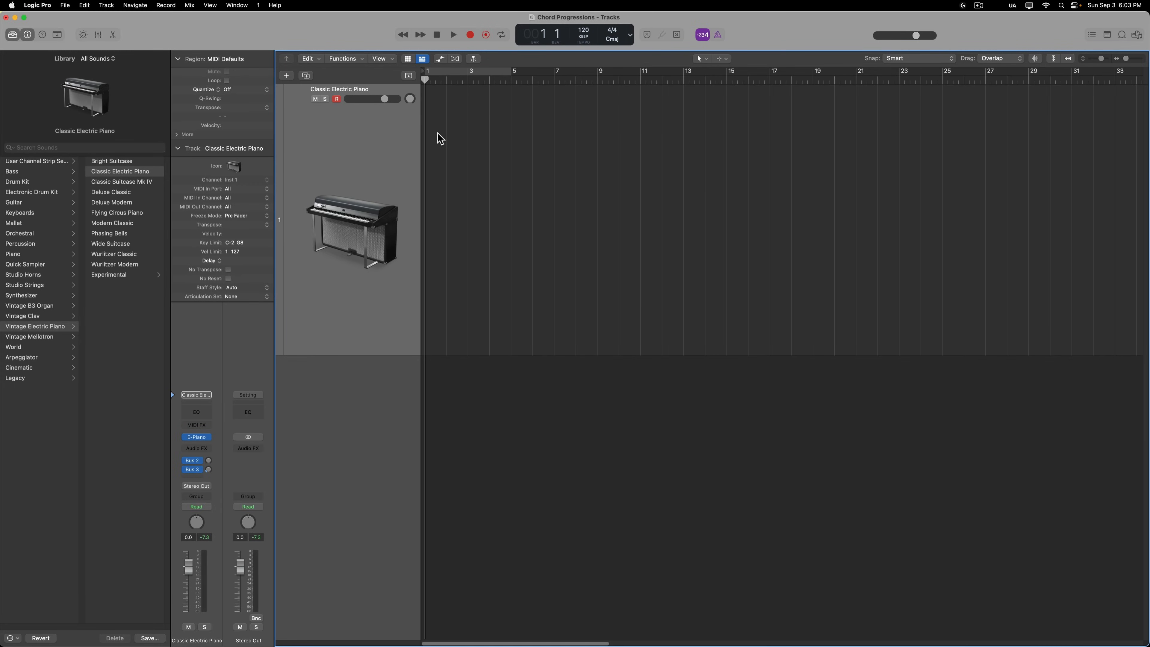
Show the on-screen keyboard for the Classic Electric Piano track and close it again.
{"action": "left_click", "coordinate": [235, 6]}
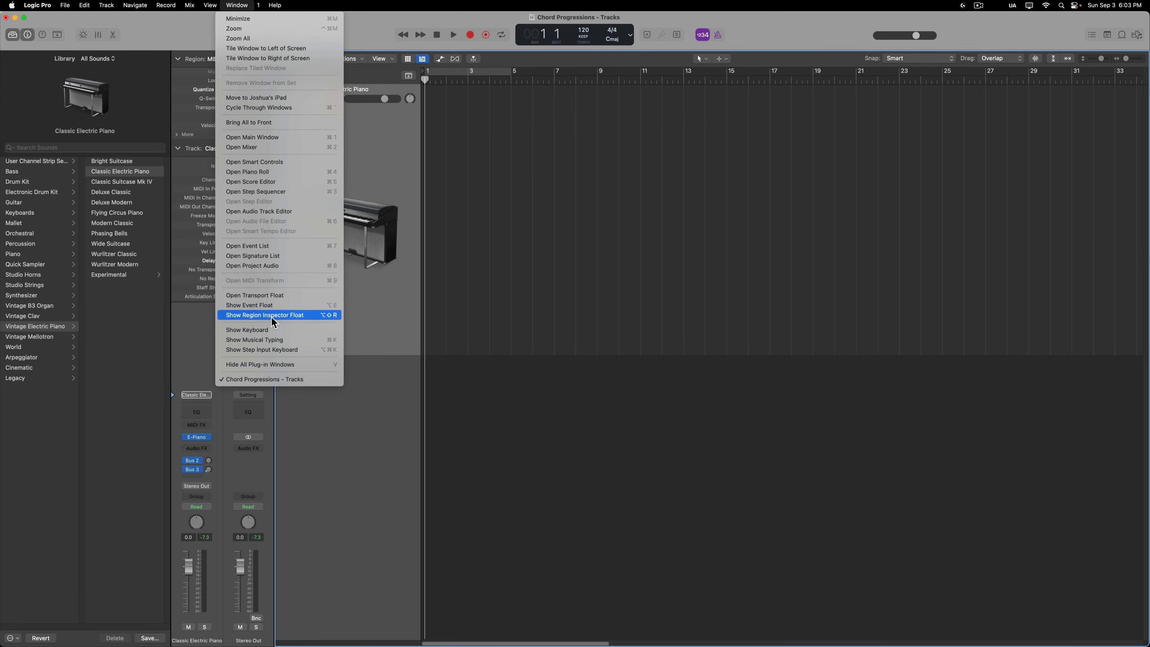
{"action": "left_click", "coordinate": [267, 330]}
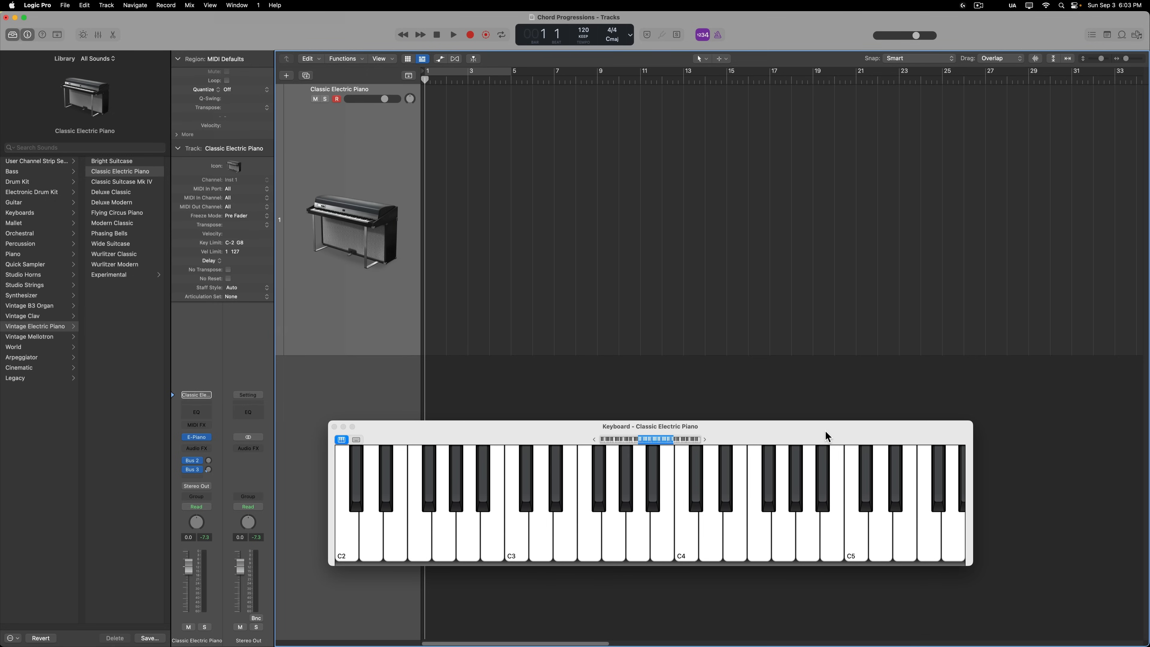
{"action": "left_click", "coordinate": [334, 427]}
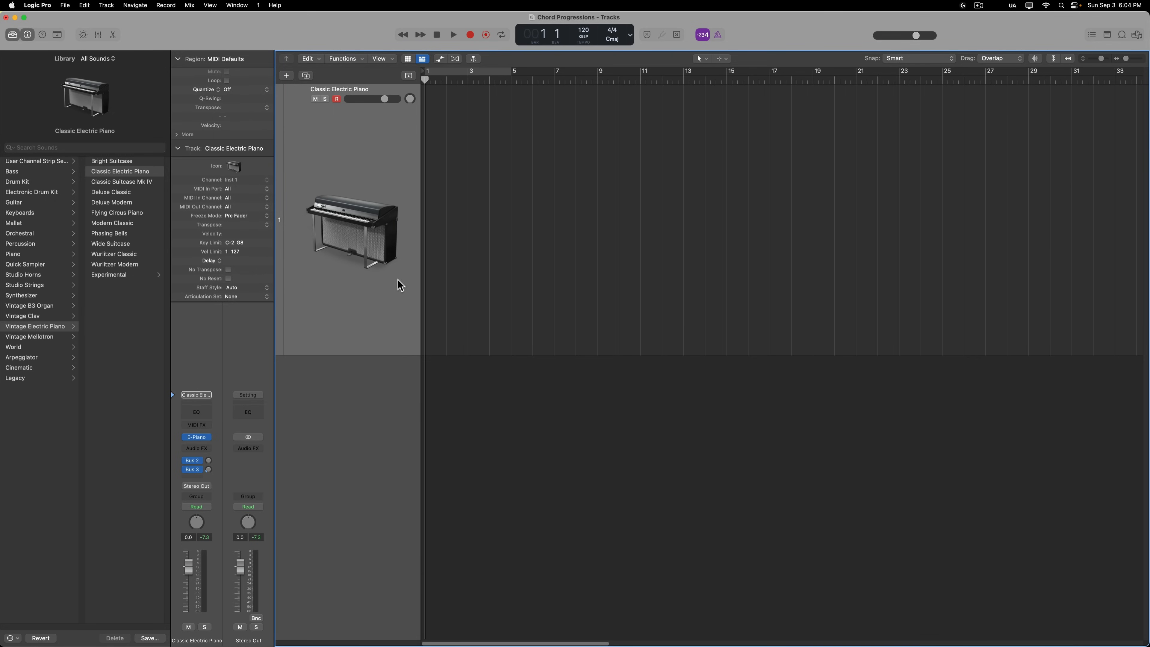
Create a four-bar MIDI region at bar 1 on the Classic Electric Piano track and open it in the Piano Roll.
{"action": "right_click", "coordinate": [433, 145]}
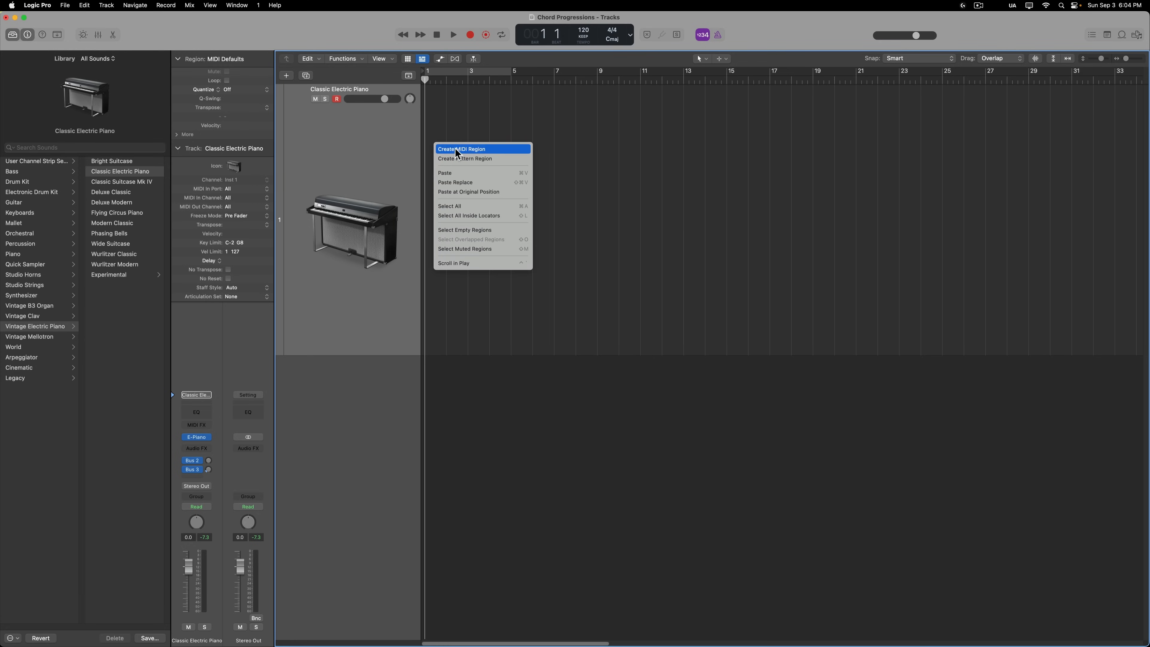
{"action": "left_click", "coordinate": [494, 149]}
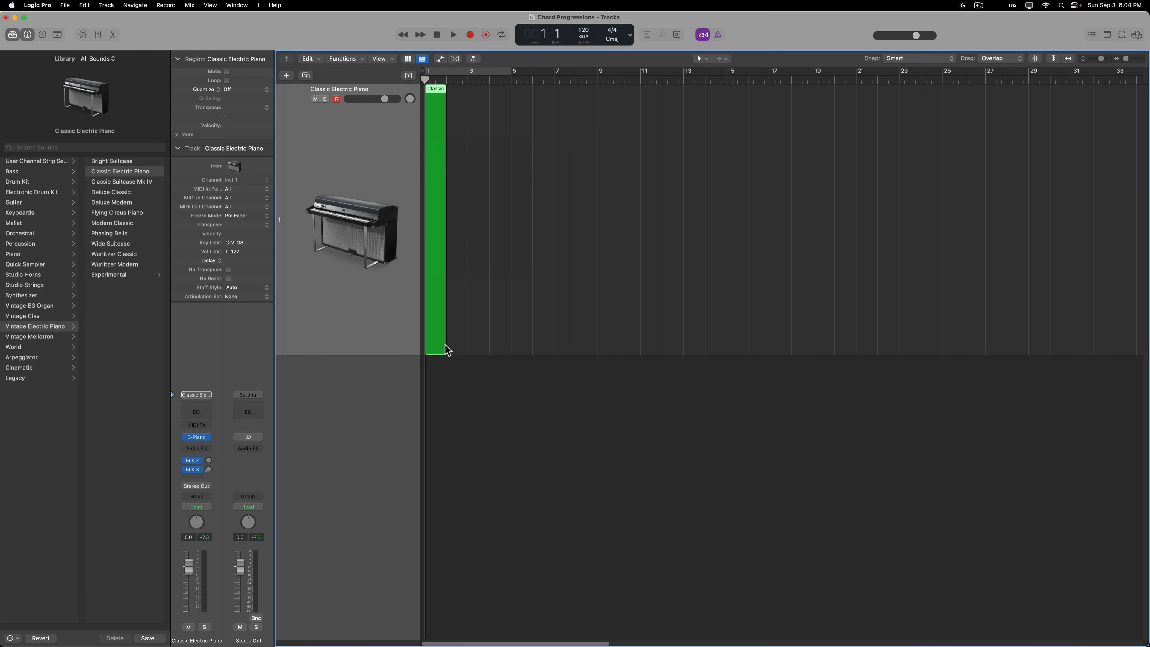
{"action": "left_click_drag", "start_coordinate": [449, 347], "coordinate": [506, 338]}
{"action": "double_click", "coordinate": [472, 237]}
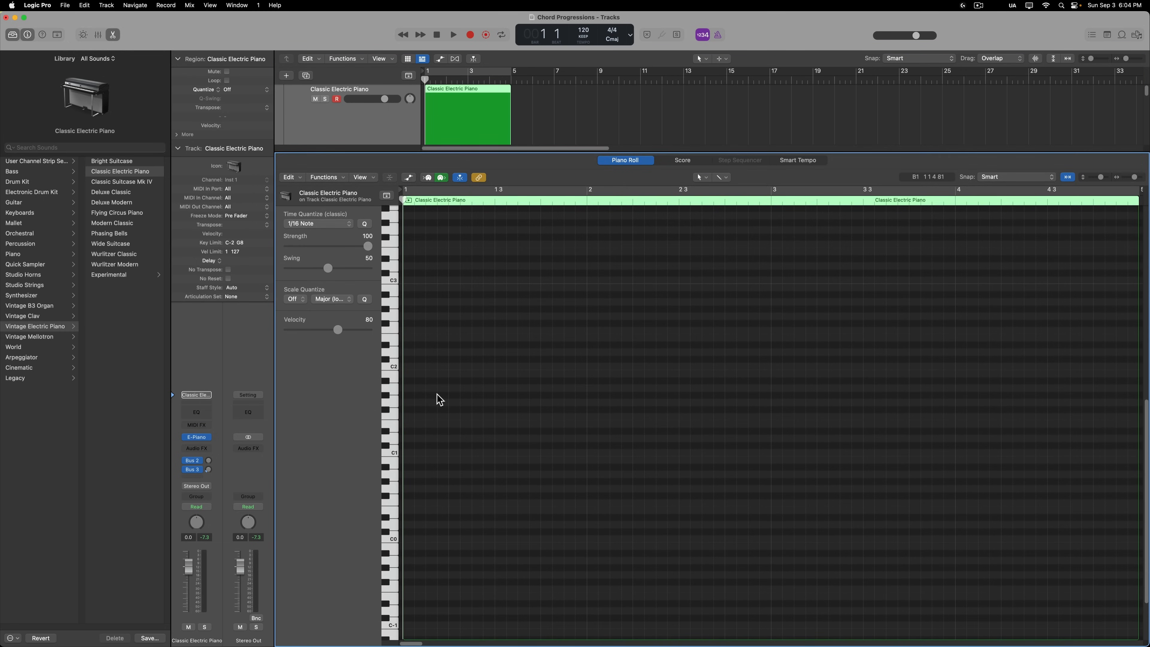
Draw a one-bar C2 note at bar 1 of the region.
{"action": "key", "text": "super+Down"}
{"action": "key", "text": "super+Down"}
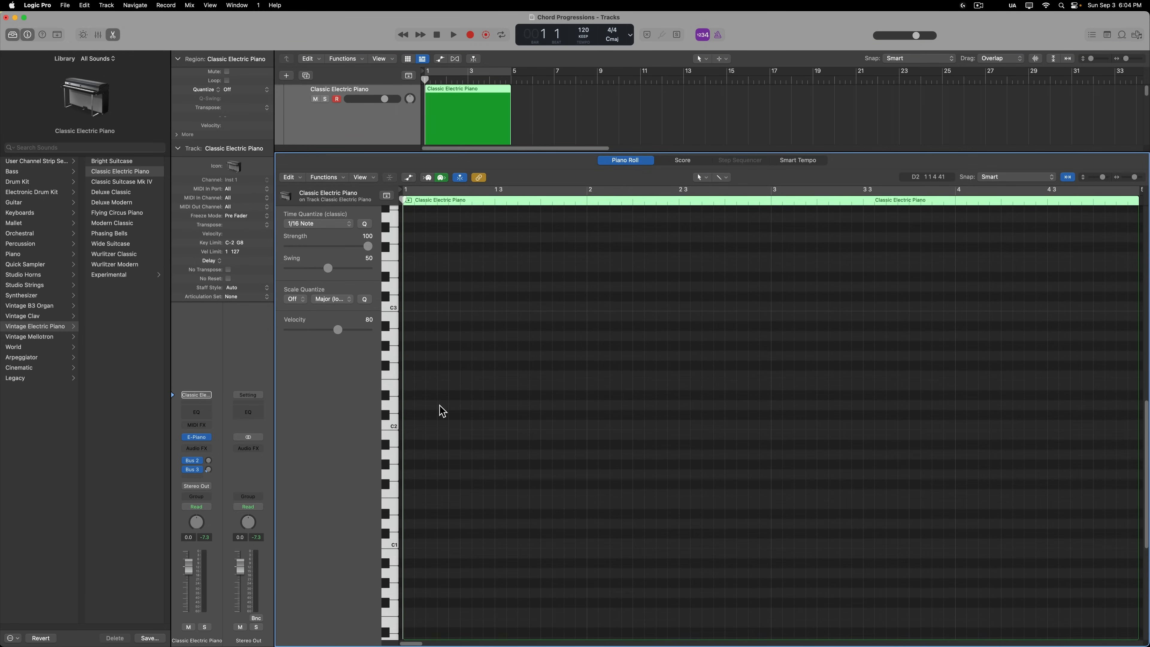
{"action": "scroll", "coordinate": [438, 406], "scroll_direction": "up", "scroll_amount": 3}
{"action": "left_click_drag", "start_coordinate": [405, 471], "coordinate": [588, 480]}
{"action": "left_click", "coordinate": [604, 510]}
{"action": "key", "text": "super+Left"}
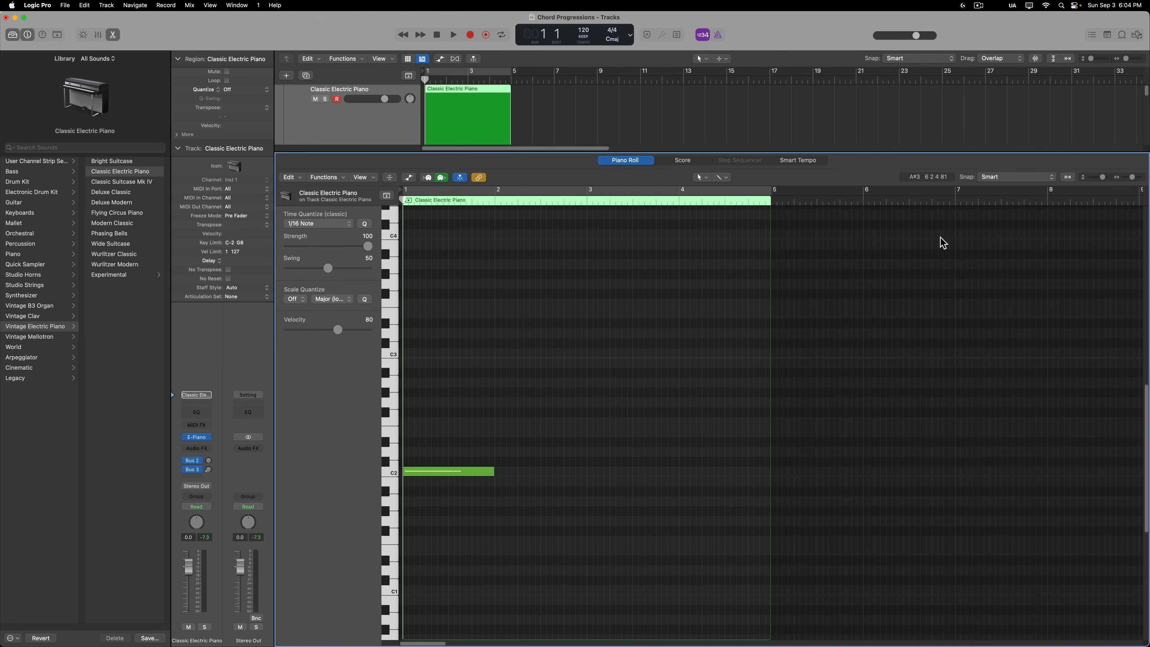
Set the Piano Roll snap to Bar and add one-bar notes D2, E2, F2, G2, A2, B2 and C3 at bars 2 to 8.
{"action": "left_click", "coordinate": [1015, 181]}
{"action": "left_click", "coordinate": [1007, 187]}
{"action": "left_click", "coordinate": [501, 452]}
{"action": "left_click", "coordinate": [591, 432]}
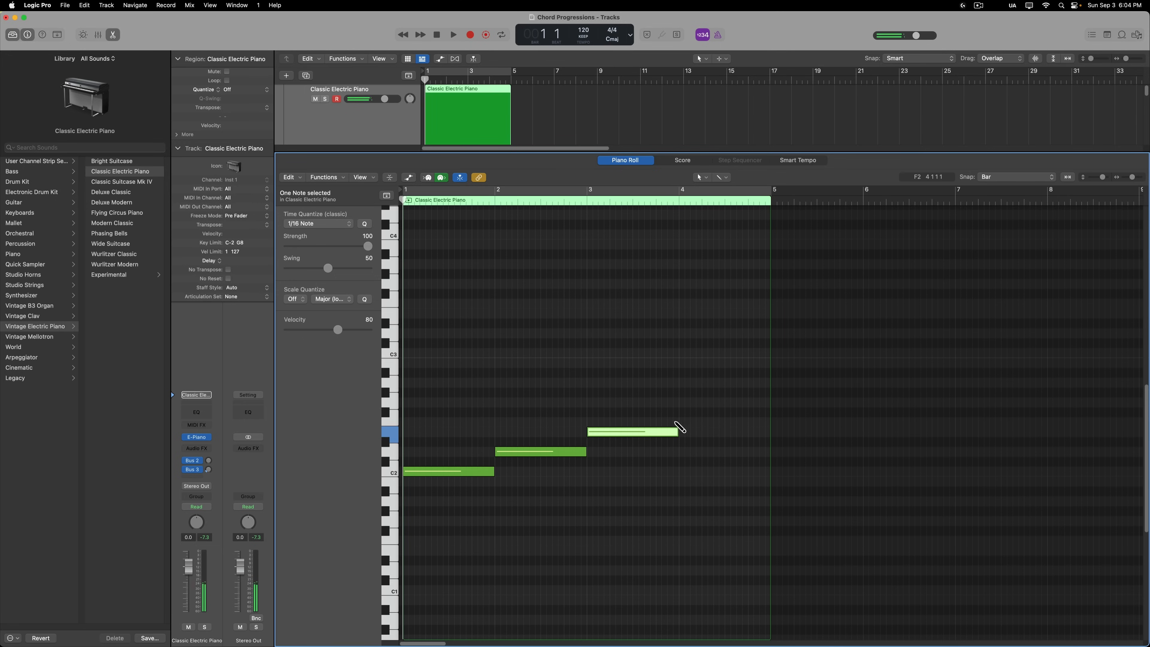
{"action": "left_click", "coordinate": [682, 422]}
{"action": "left_click", "coordinate": [774, 402]}
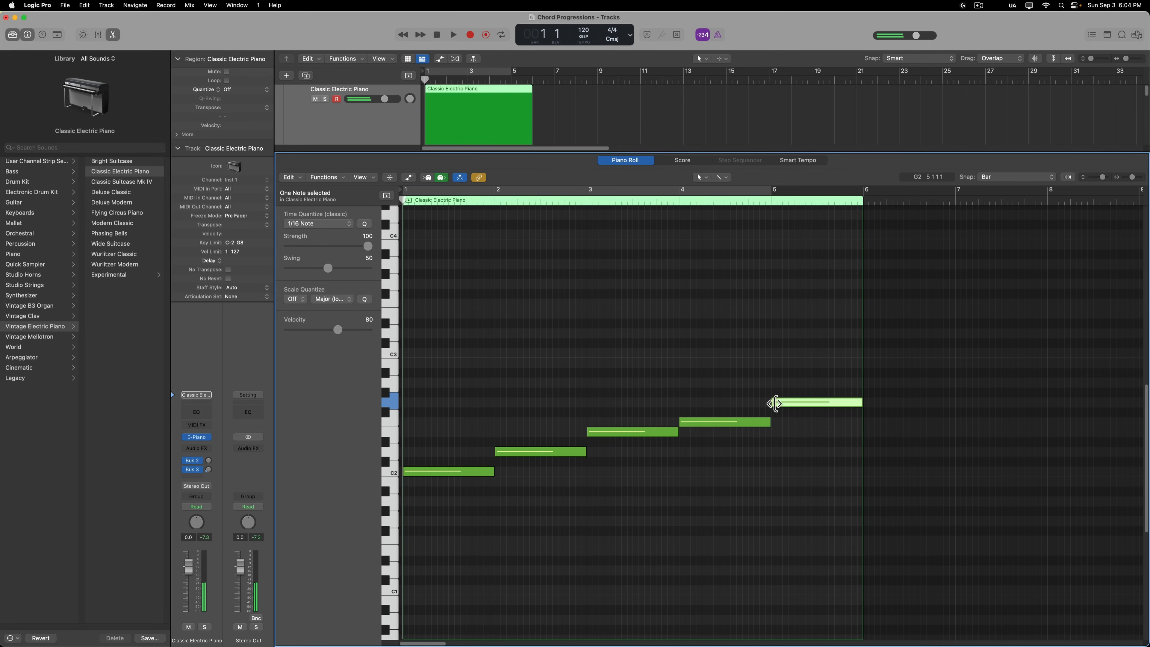
{"action": "left_click", "coordinate": [867, 383]}
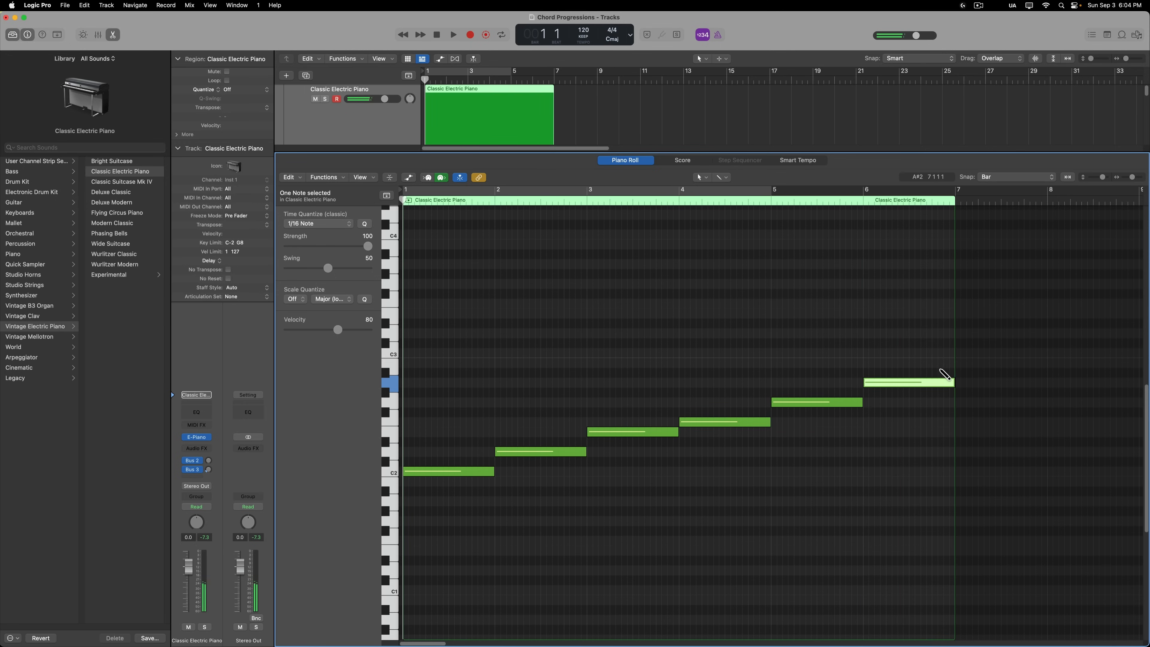
{"action": "left_click", "coordinate": [959, 363]}
{"action": "scroll", "coordinate": [839, 403], "scroll_direction": "right", "scroll_amount": 5}
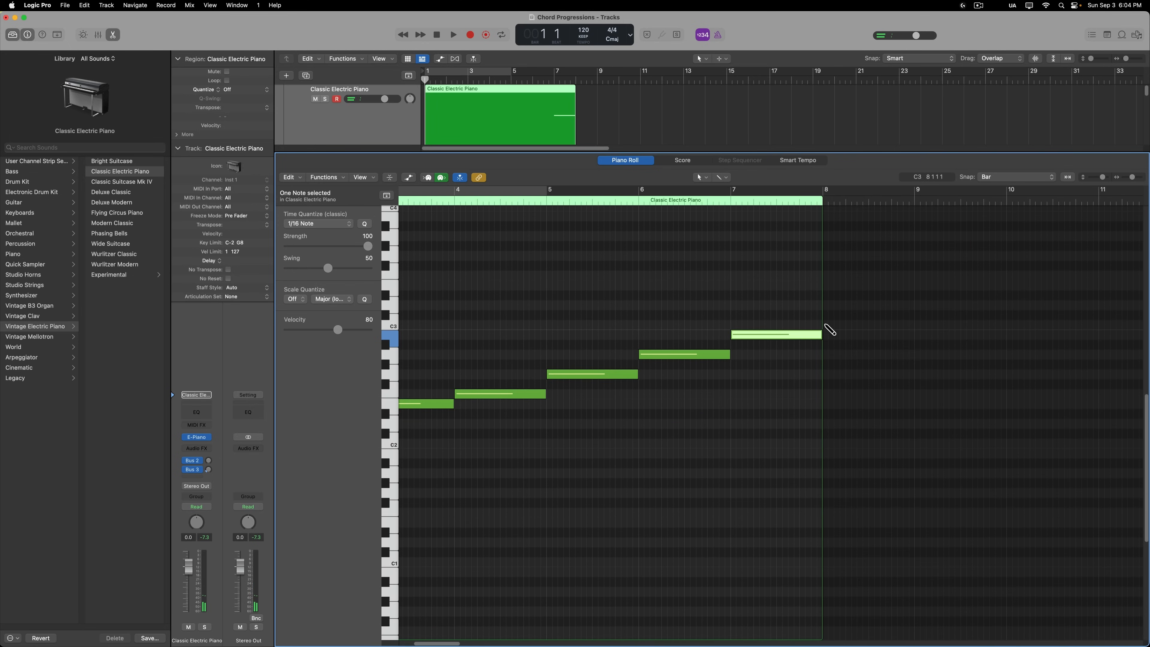
{"action": "left_click", "coordinate": [825, 325], "text": "super"}
{"action": "key", "text": "super+Left"}
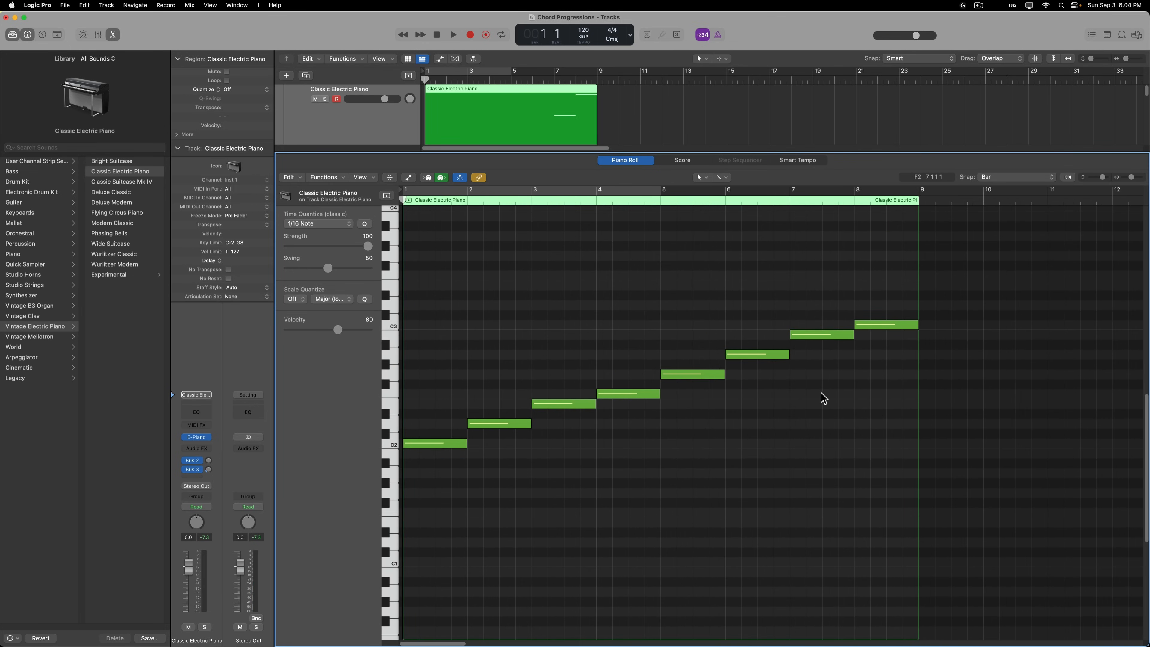
Add one-bar notes E2 and G2 above C2 in bar 1, and F#2-free D minor notes F2 and A2 above D2 in bar 2.
{"action": "scroll", "coordinate": [820, 401], "scroll_direction": "up", "scroll_amount": 3}
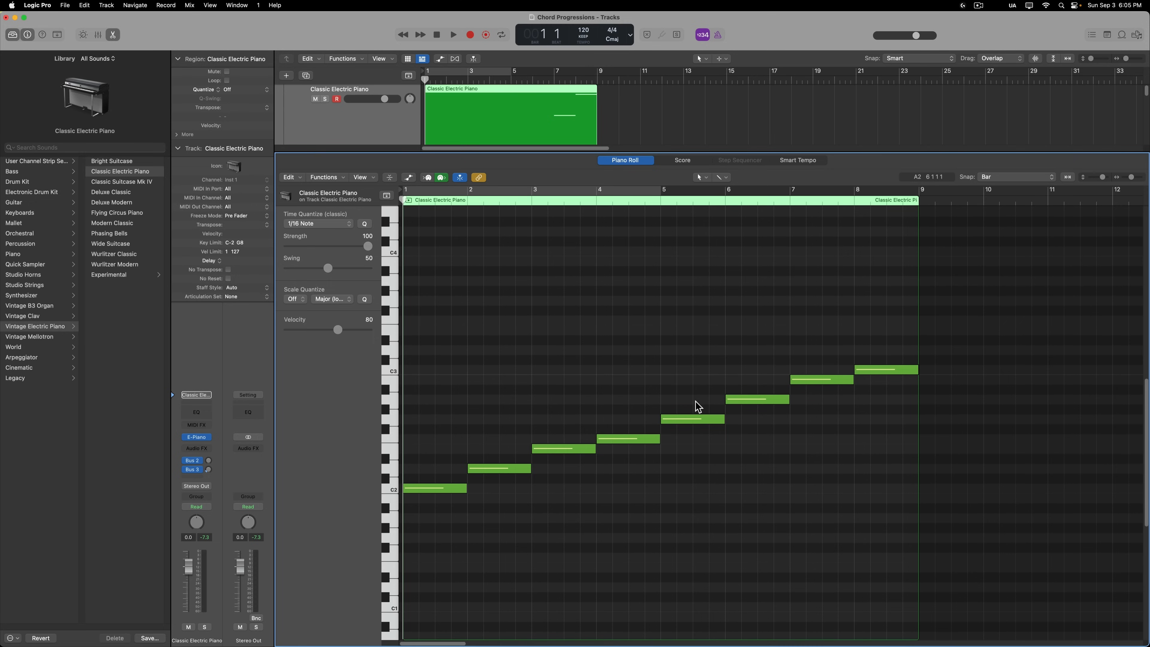
{"action": "left_click", "coordinate": [408, 448]}
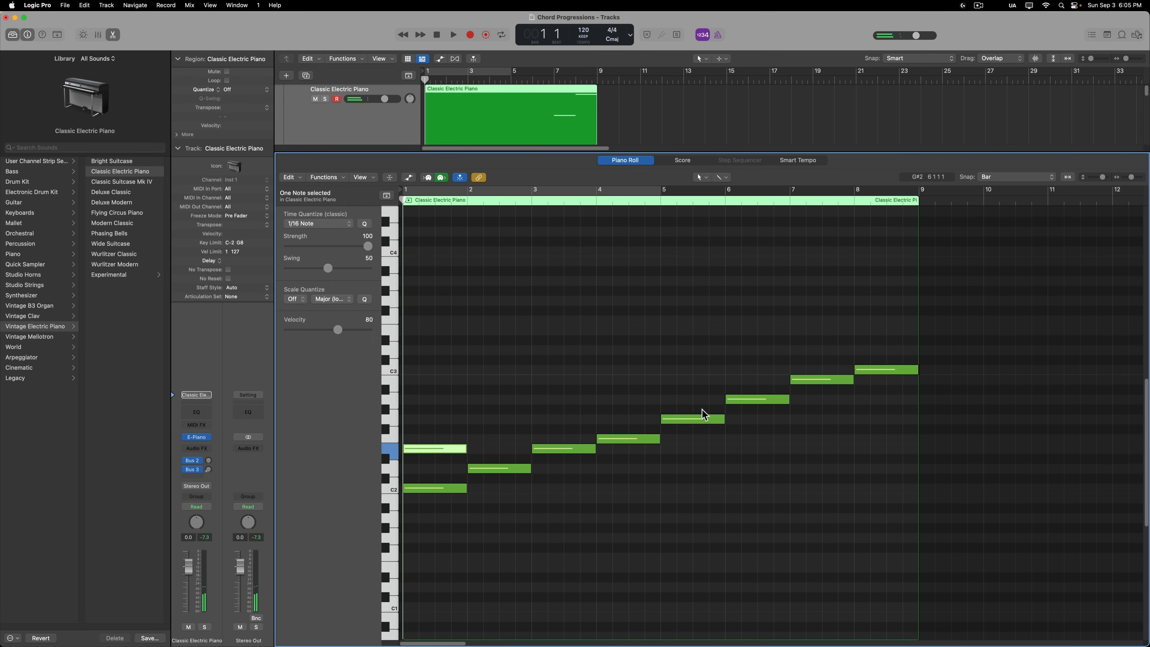
{"action": "left_click", "coordinate": [407, 419]}
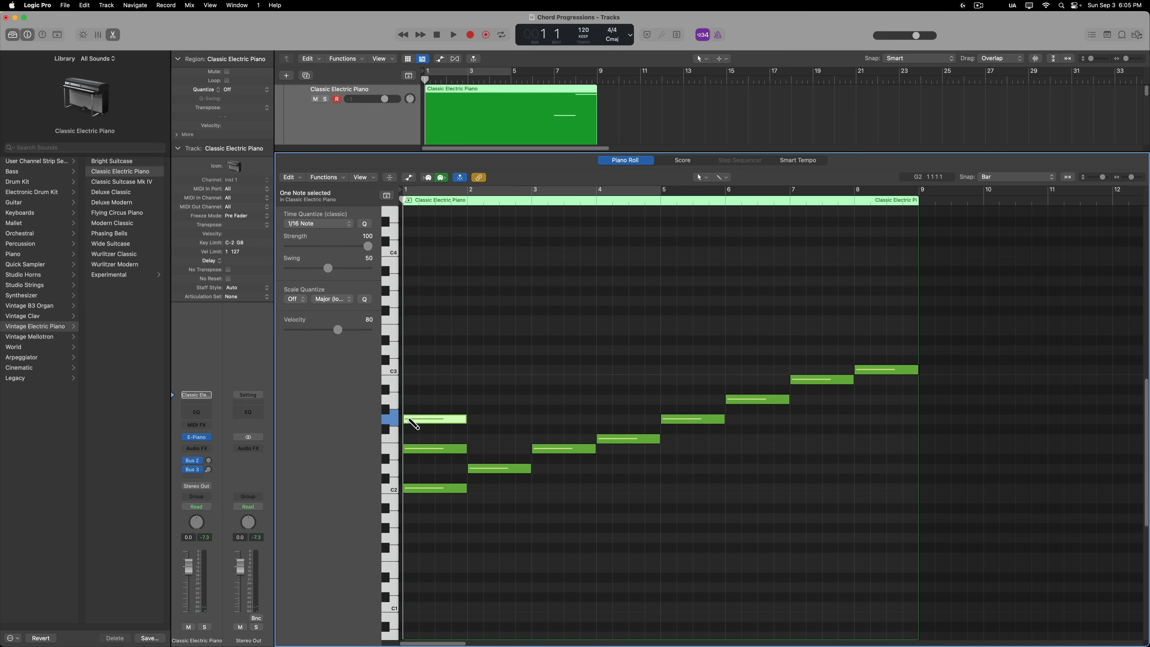
{"action": "left_click", "coordinate": [460, 348]}
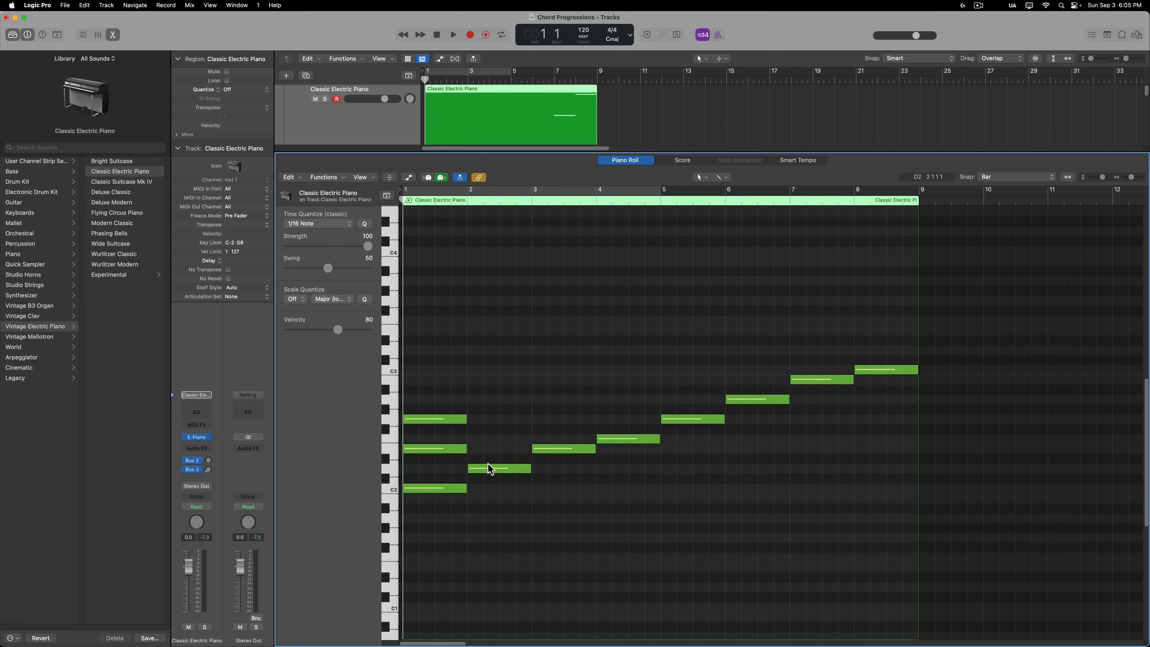
{"action": "left_click", "coordinate": [474, 439]}
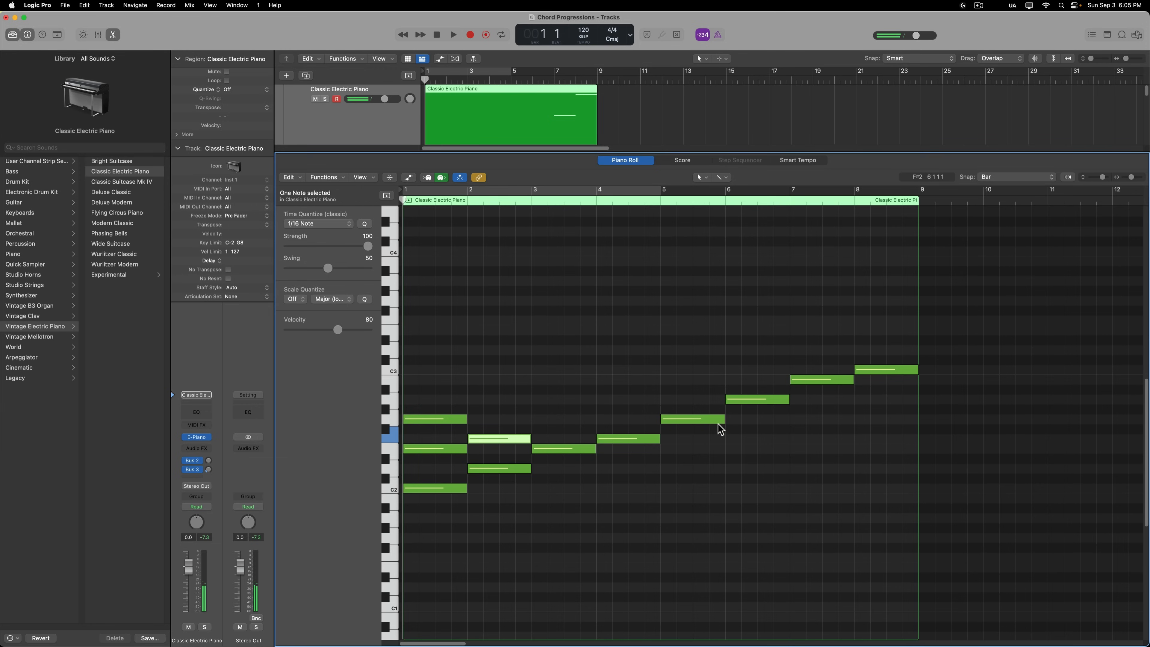
{"action": "left_click", "coordinate": [477, 400]}
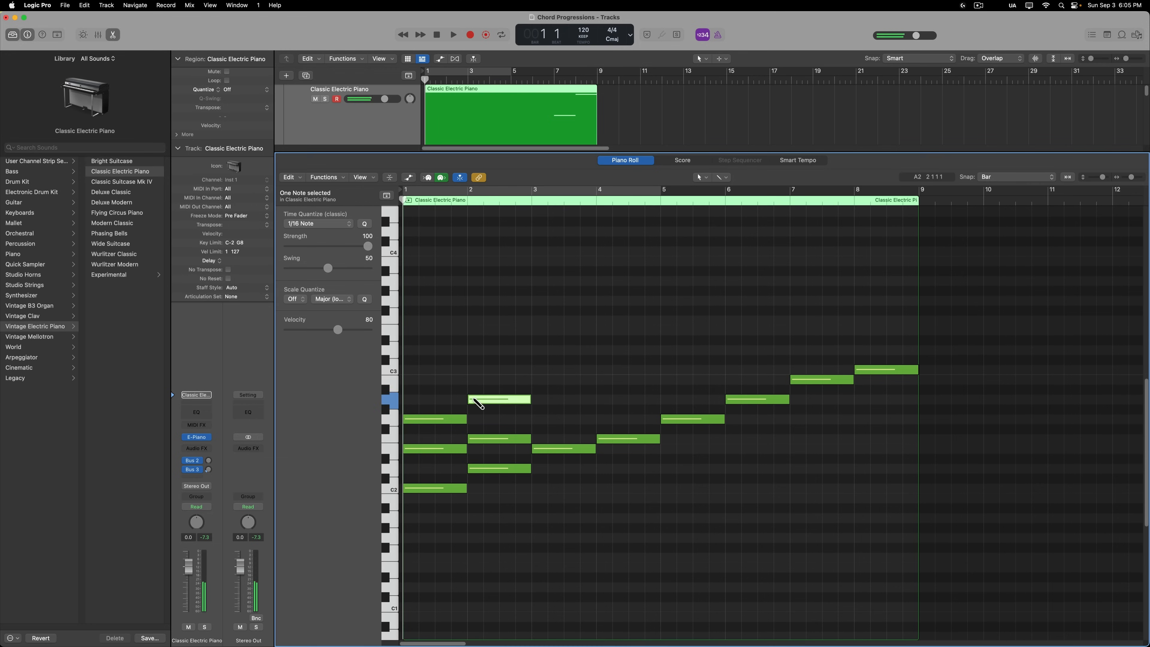
{"action": "left_click", "coordinate": [439, 406]}
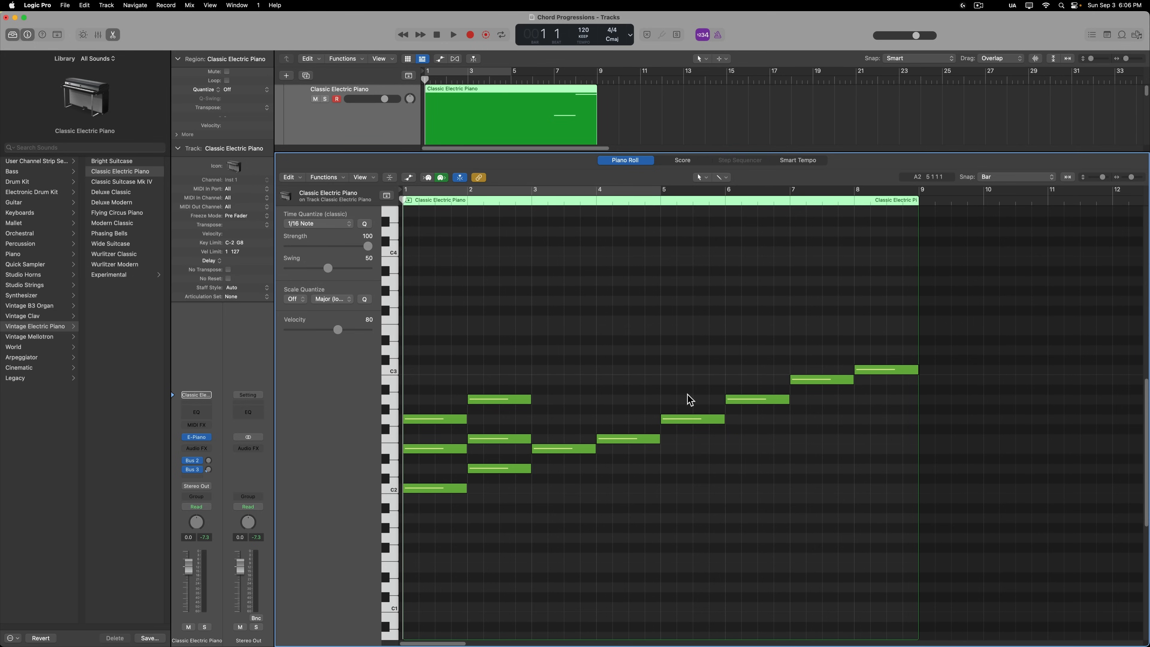
Add one-bar notes G2 and B2 above E2 in bar 3, and A2 and C3 above F2 in bar 4.
{"action": "left_click", "coordinate": [537, 419]}
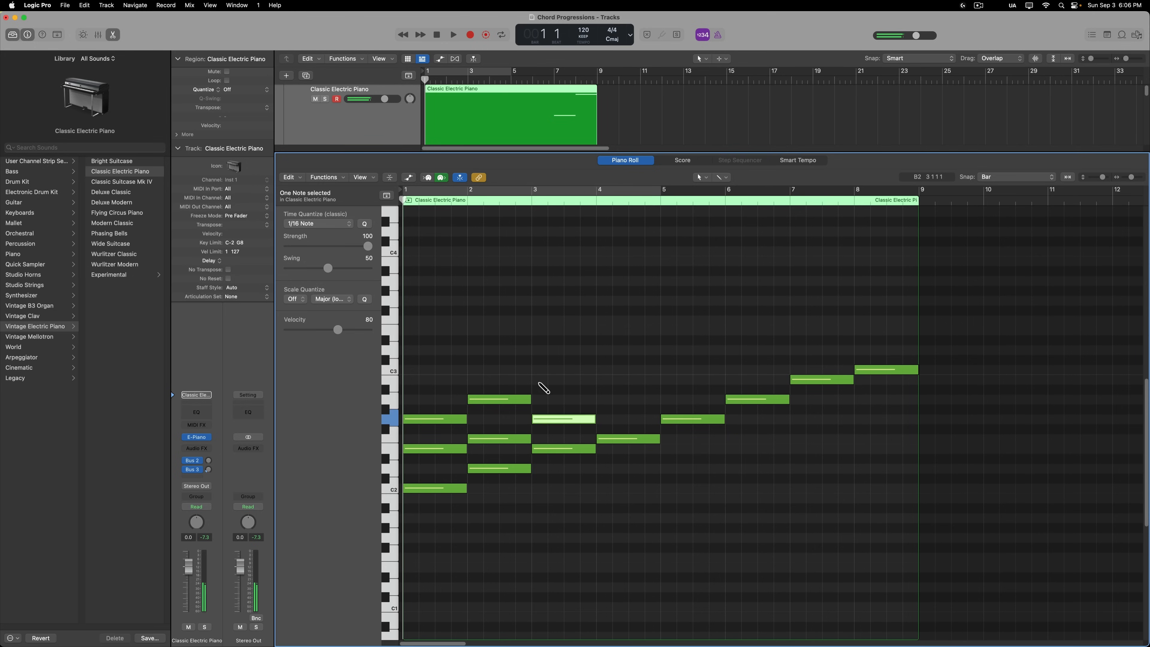
{"action": "left_click", "coordinate": [536, 379]}
{"action": "left_click", "coordinate": [601, 399]}
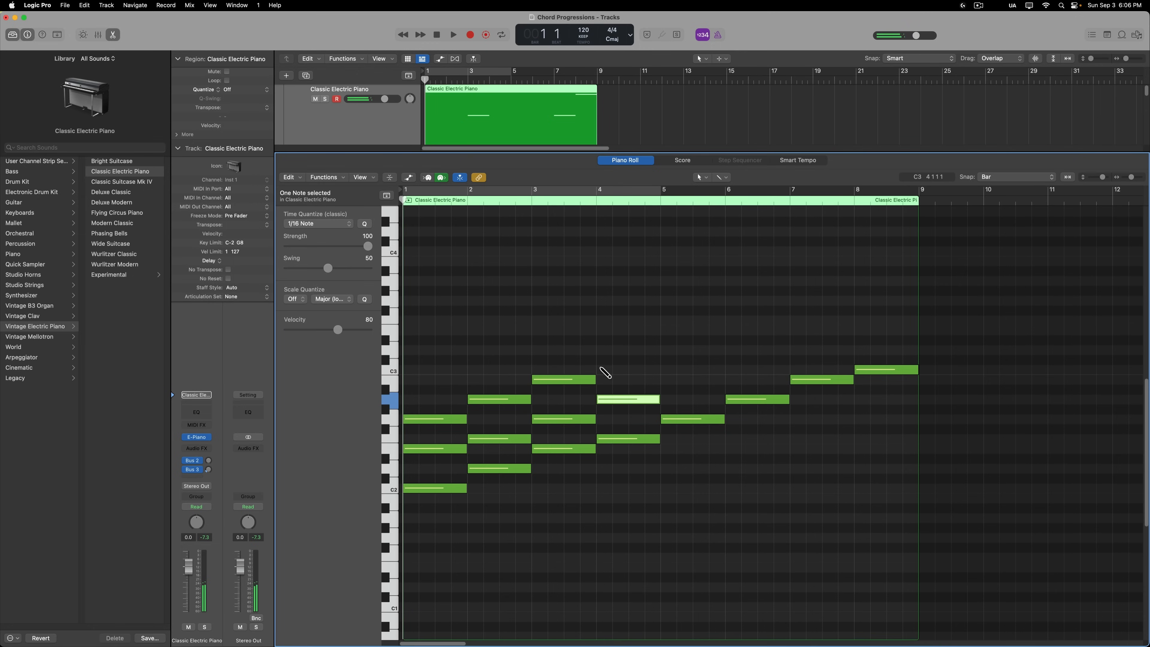
{"action": "left_click", "coordinate": [602, 370]}
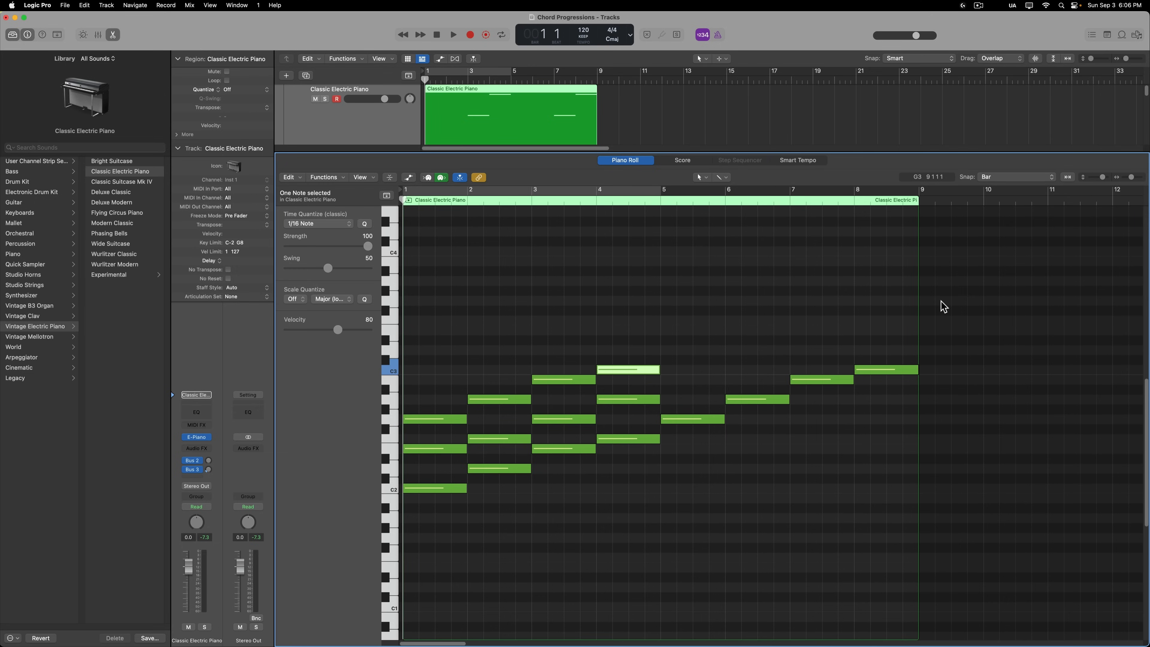
{"action": "left_click", "coordinate": [944, 344]}
Continue the ascending C major scale with one-bar notes D3, E3, F3 and G3 at bars 9 to 12.
{"action": "scroll", "coordinate": [815, 358], "scroll_direction": "right", "scroll_amount": 10}
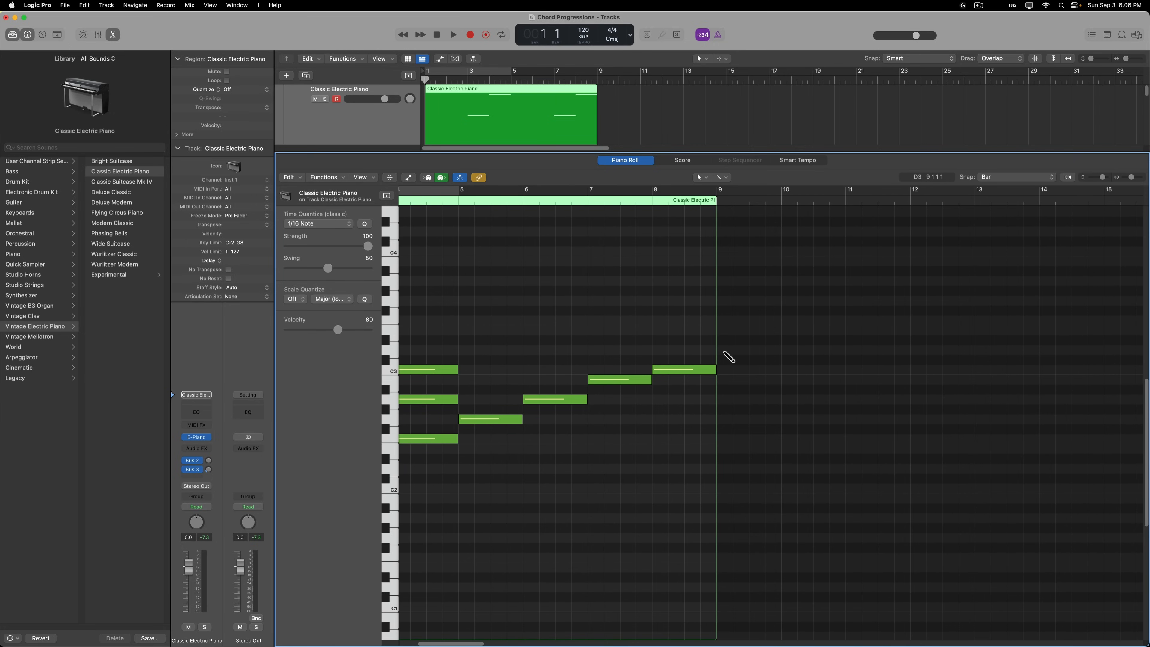
{"action": "left_click", "coordinate": [765, 349]}
{"action": "left_click", "coordinate": [831, 329]}
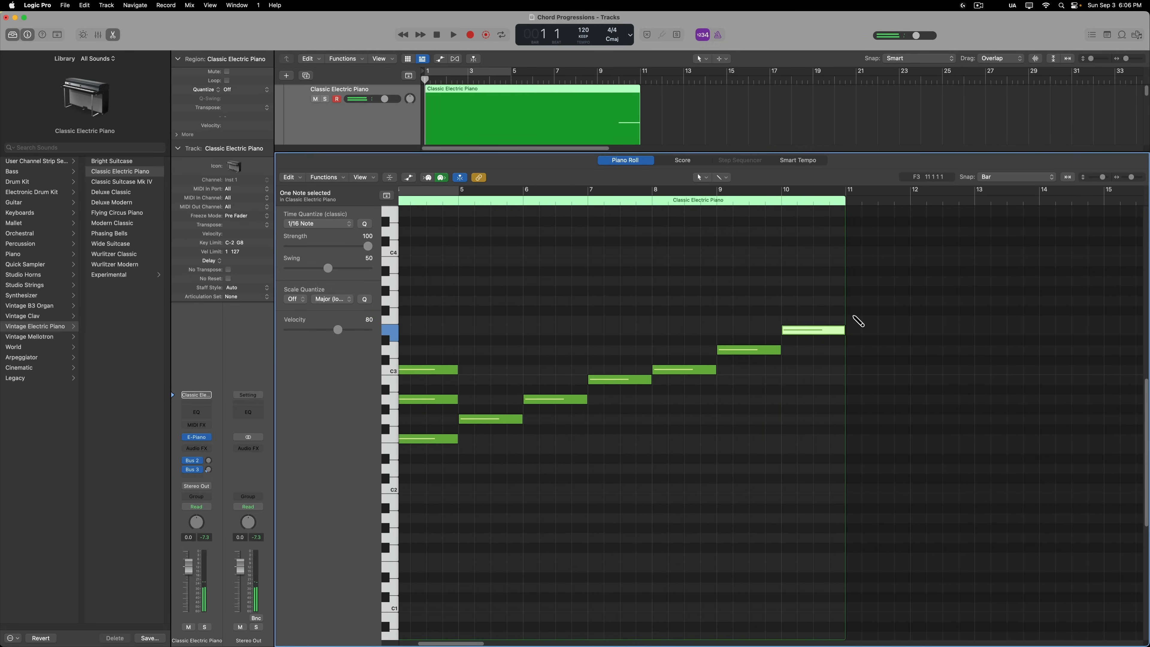
{"action": "left_click", "coordinate": [894, 319]}
{"action": "left_click", "coordinate": [921, 300]}
{"action": "scroll", "coordinate": [770, 429], "scroll_direction": "left", "scroll_amount": 2}
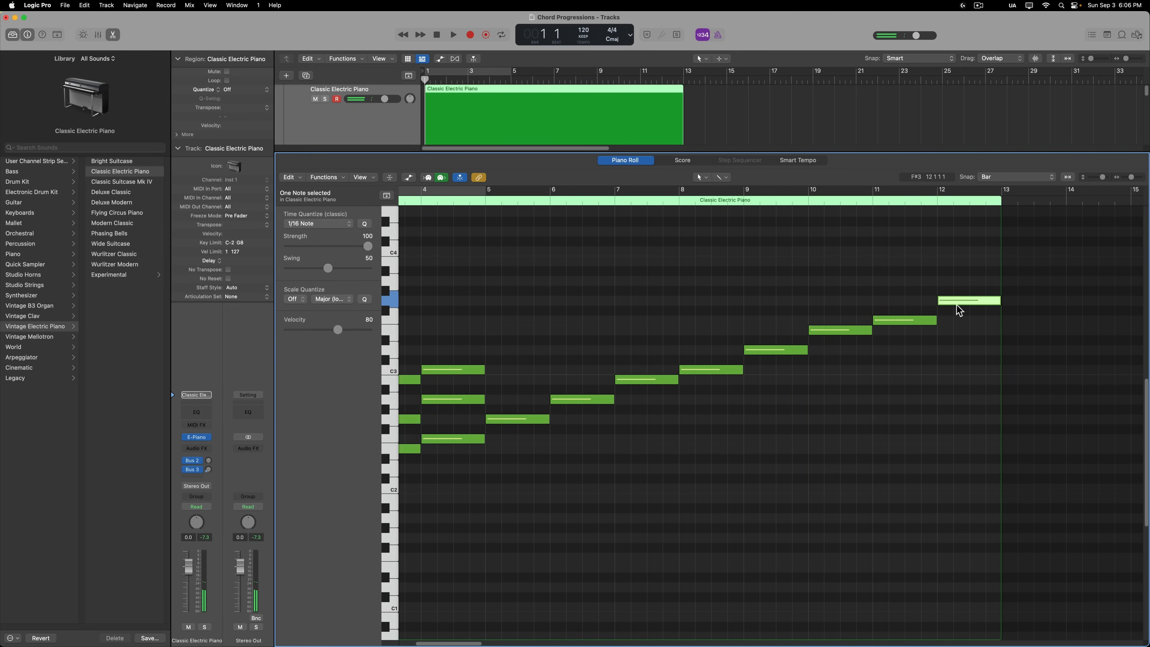
Add one-bar notes B2 and D3 above G2 in bar 5, and C3 and E3 above A2 in bar 6.
{"action": "scroll", "coordinate": [747, 455], "scroll_direction": "left", "scroll_amount": 6}
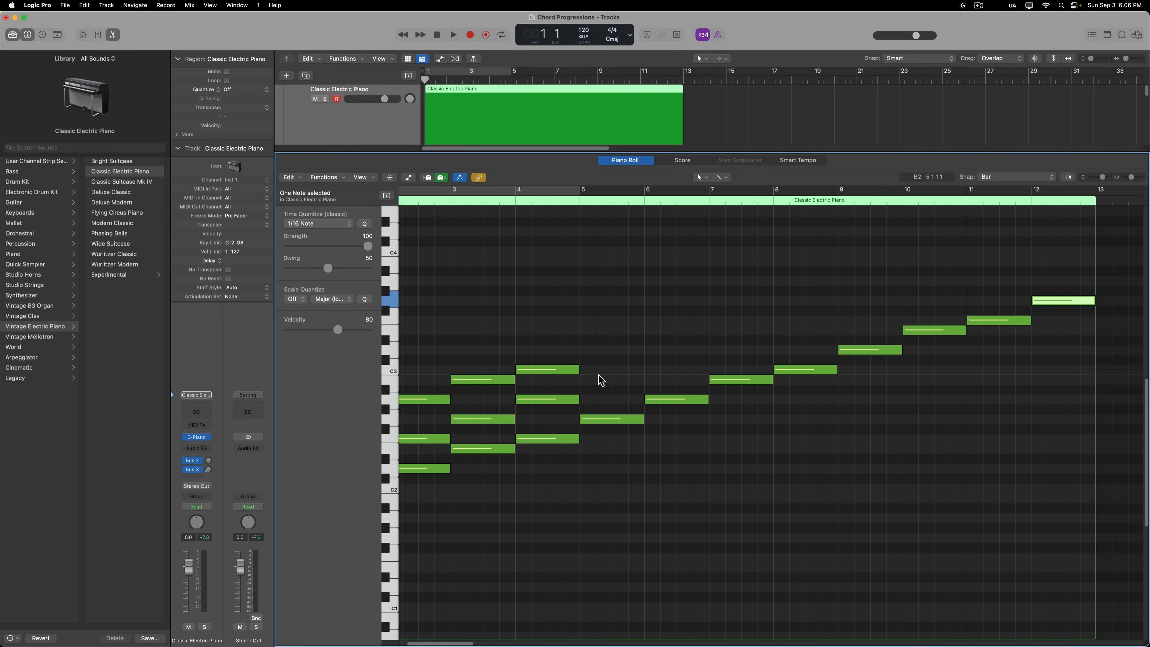
{"action": "left_click", "coordinate": [585, 379]}
{"action": "left_click", "coordinate": [588, 349]}
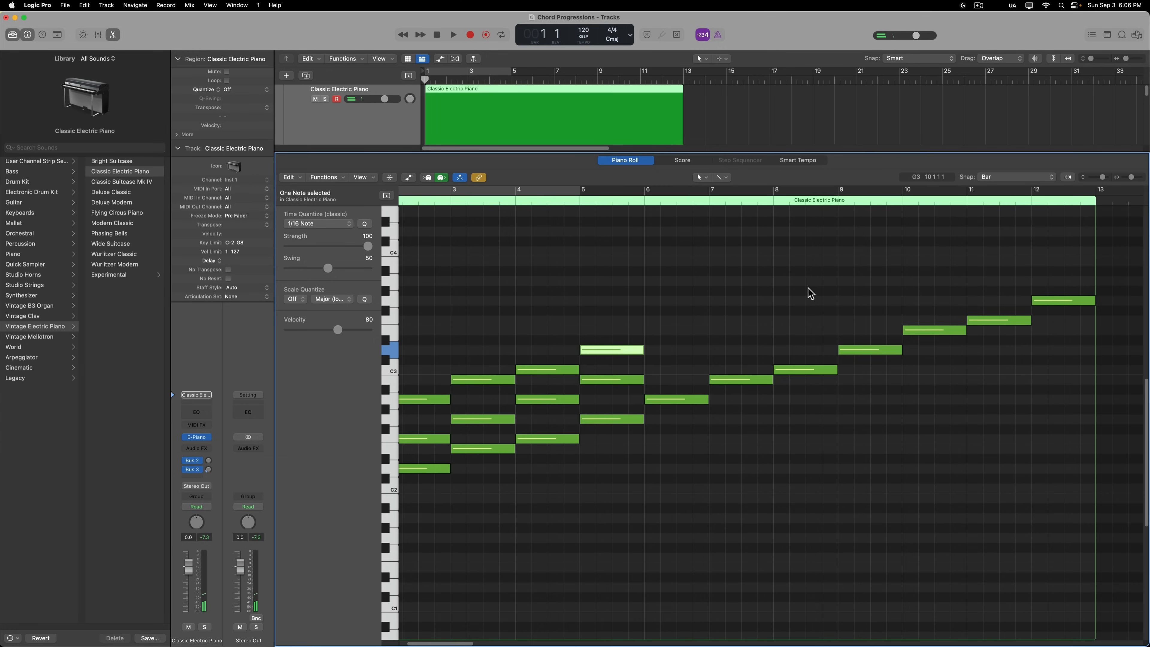
{"action": "left_click", "coordinate": [652, 369]}
{"action": "left_click", "coordinate": [655, 331]}
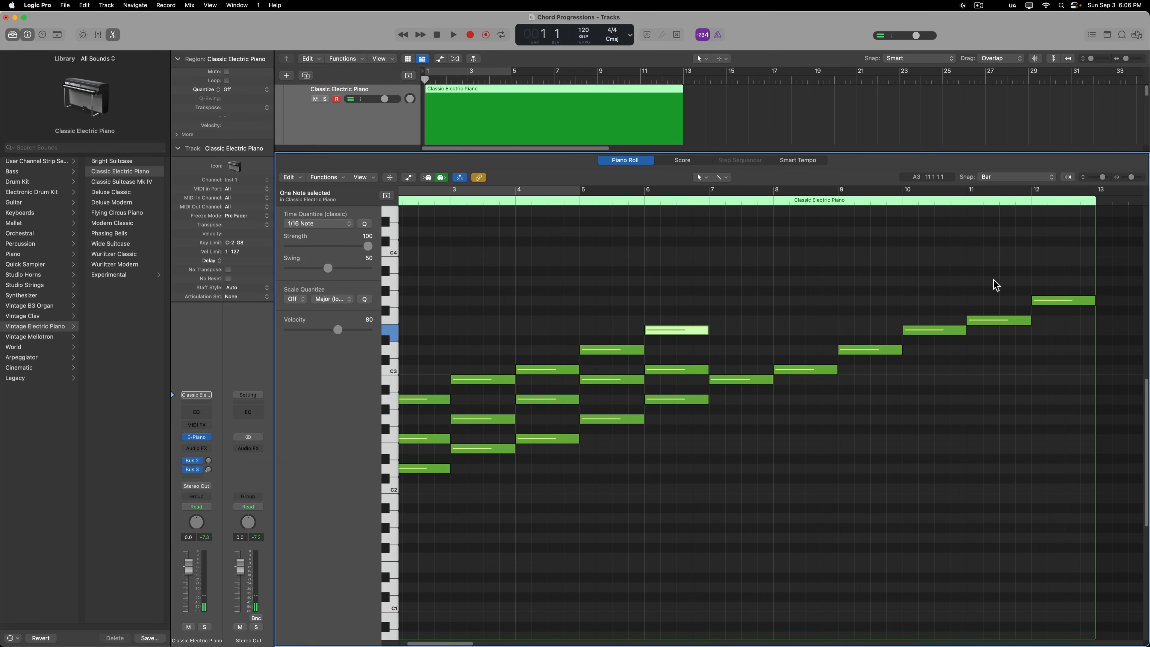
Add one-bar notes D3 and F3 above B2 in bar 7, and E3 and G3 above C3 in bar 8.
{"action": "left_click", "coordinate": [721, 349]}
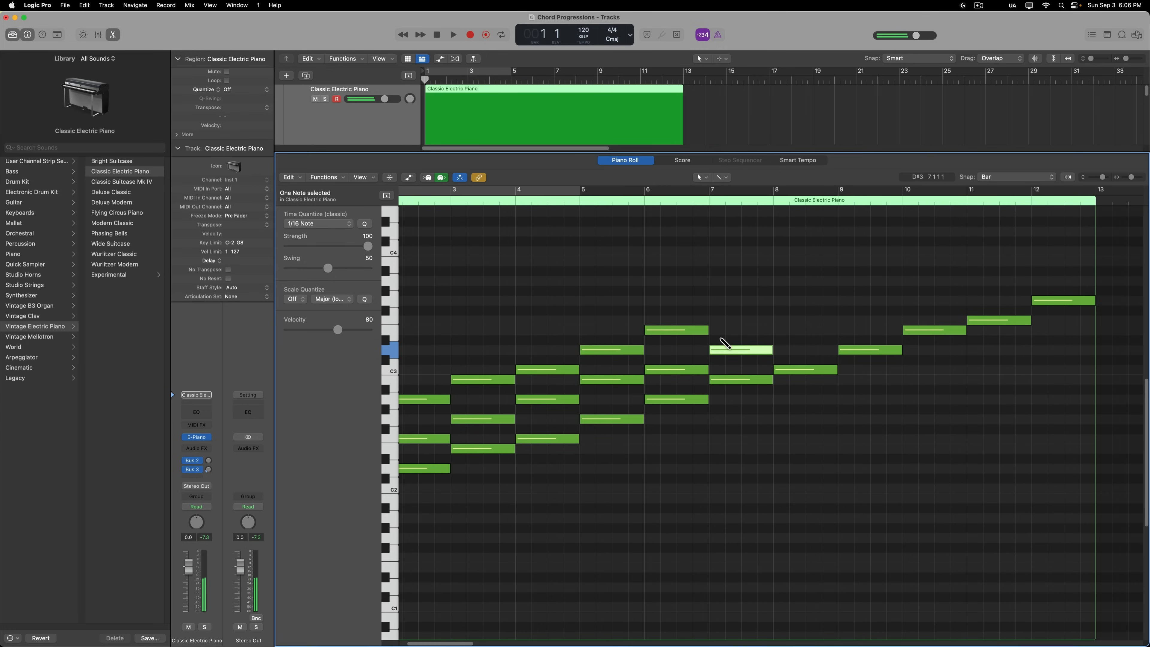
{"action": "left_click", "coordinate": [723, 320]}
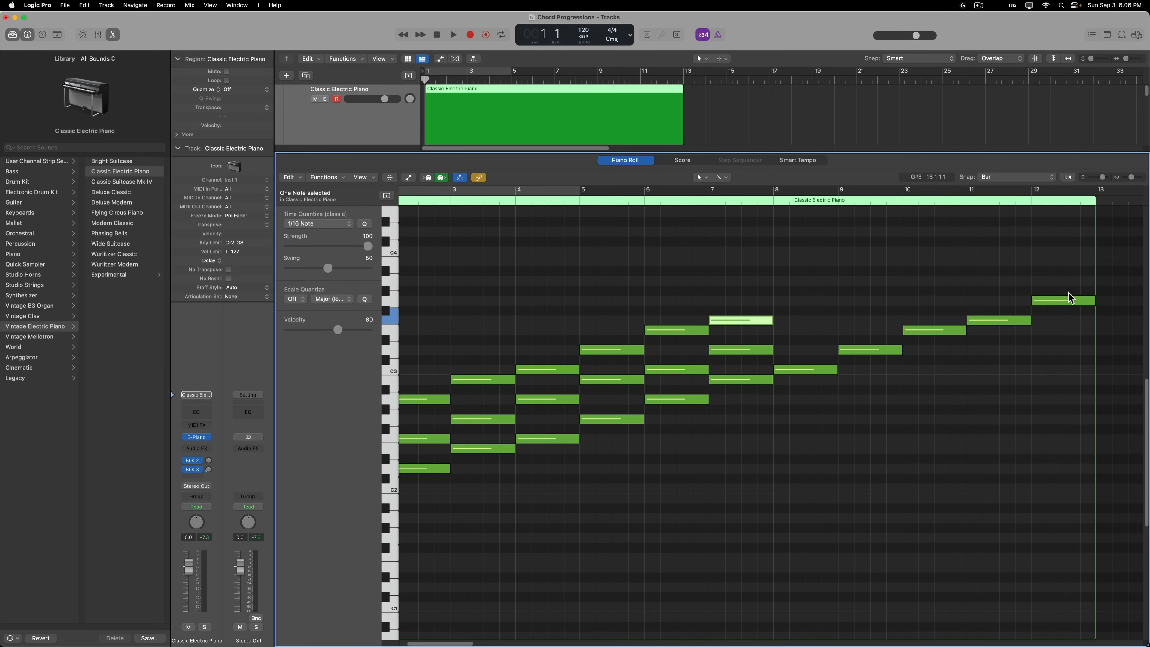
{"action": "left_click", "coordinate": [786, 331]}
{"action": "left_click", "coordinate": [786, 301]}
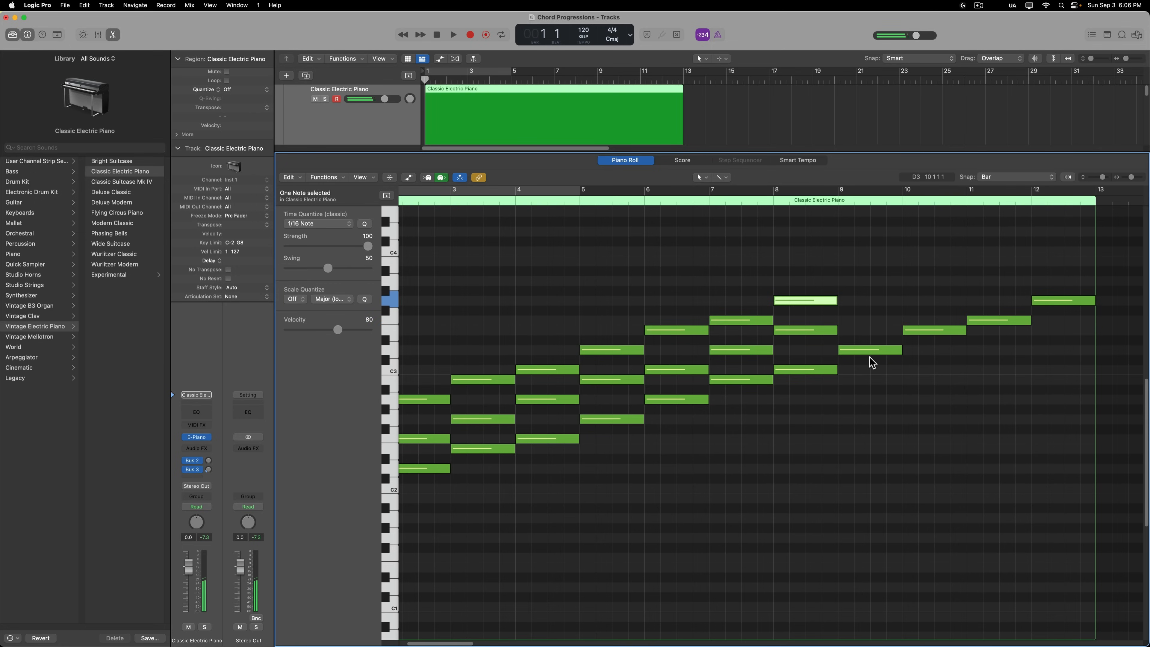
Delete the four single scale notes D3, E3, F3 and G3 in bars 9 to 12.
{"action": "scroll", "coordinate": [740, 442], "scroll_direction": "left", "scroll_amount": 3}
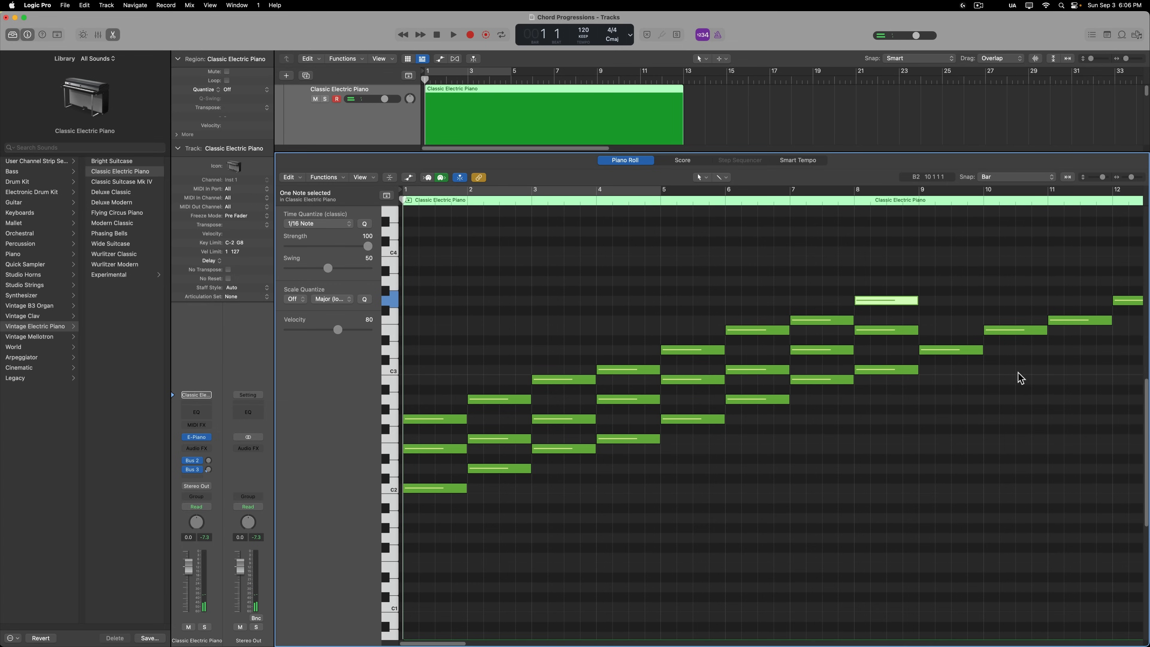
{"action": "scroll", "coordinate": [532, 516], "scroll_direction": "right", "scroll_amount": 1}
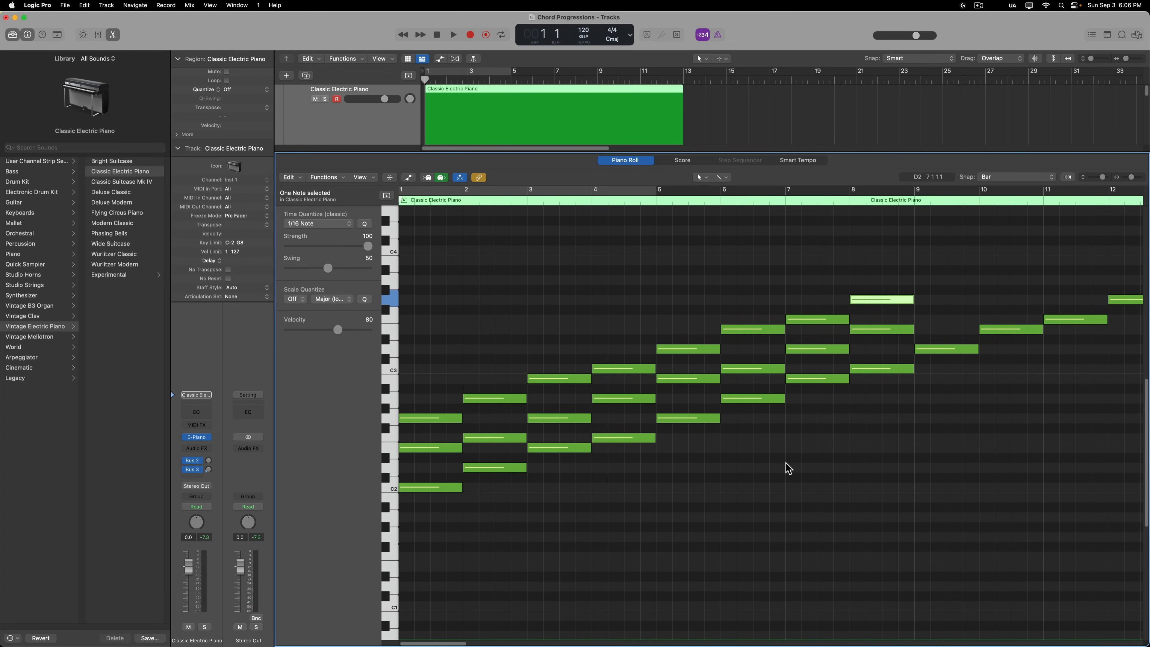
{"action": "scroll", "coordinate": [784, 466], "scroll_direction": "right", "scroll_amount": 5}
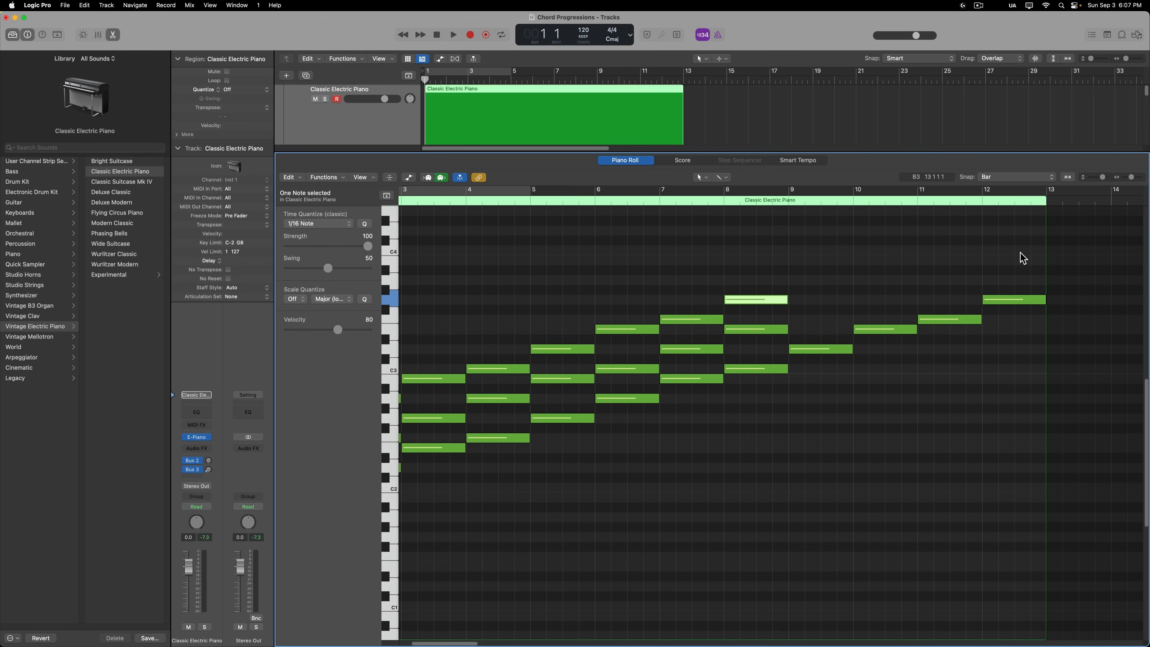
{"action": "left_click_drag", "start_coordinate": [1021, 250], "coordinate": [801, 406]}
{"action": "key", "text": "Delete"}
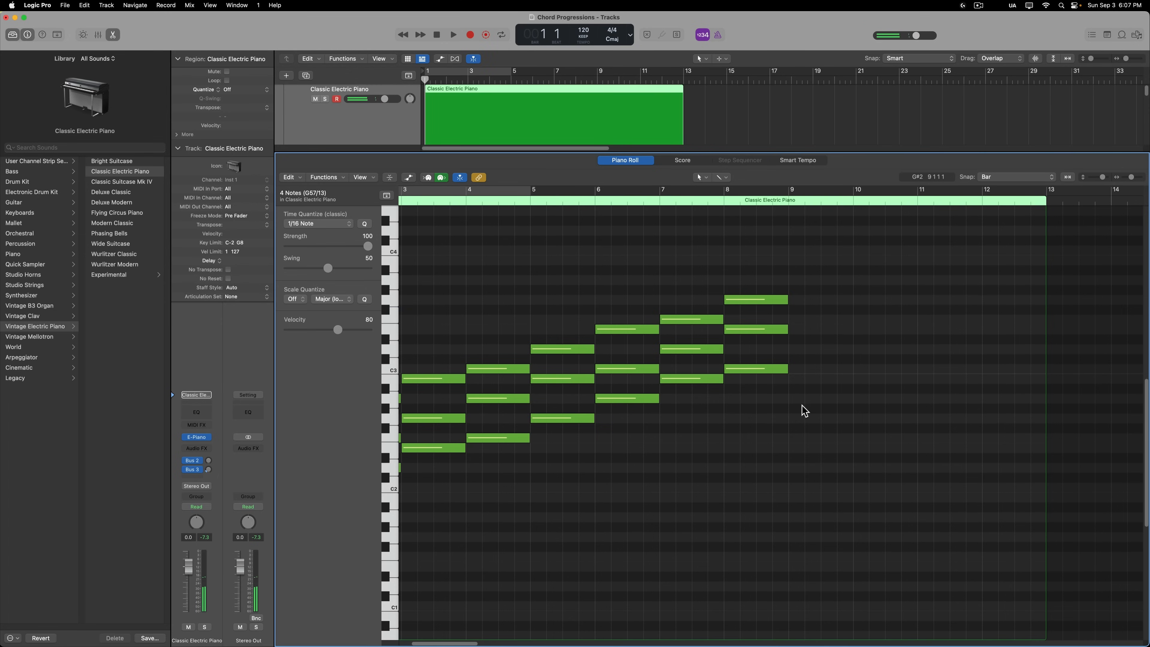
Play back the eight C major scale chords from bar 1 and stop after bar 8.
{"action": "scroll", "coordinate": [801, 406], "scroll_direction": "left", "scroll_amount": 5}
{"action": "key", "text": "space"}
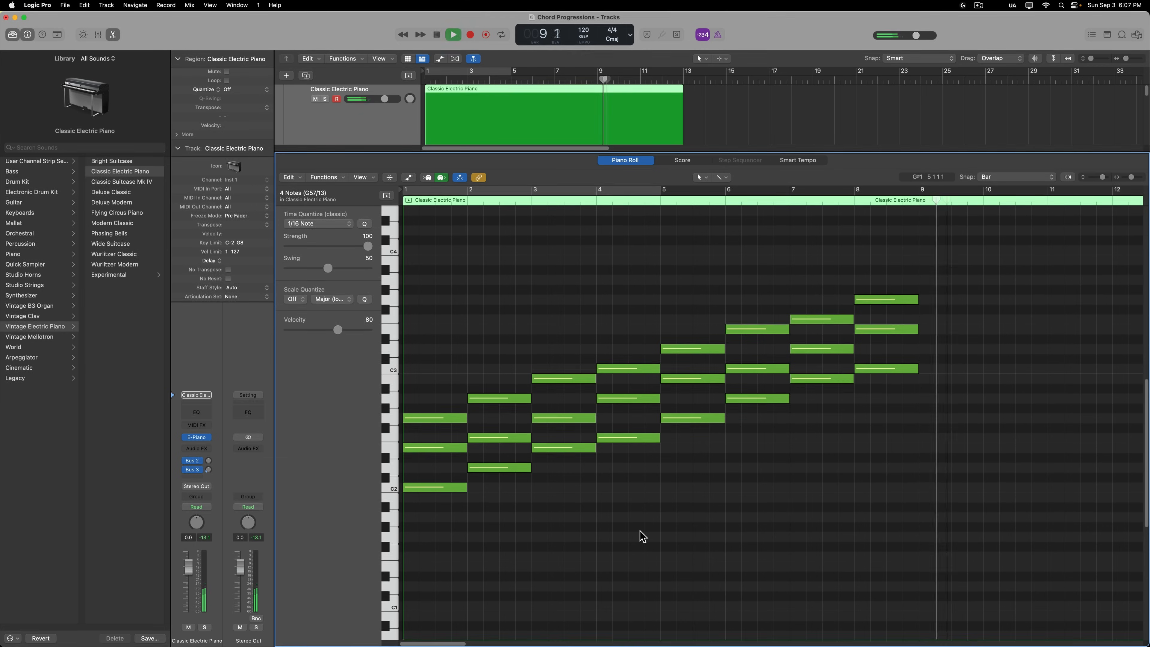
{"action": "key", "text": "space"}
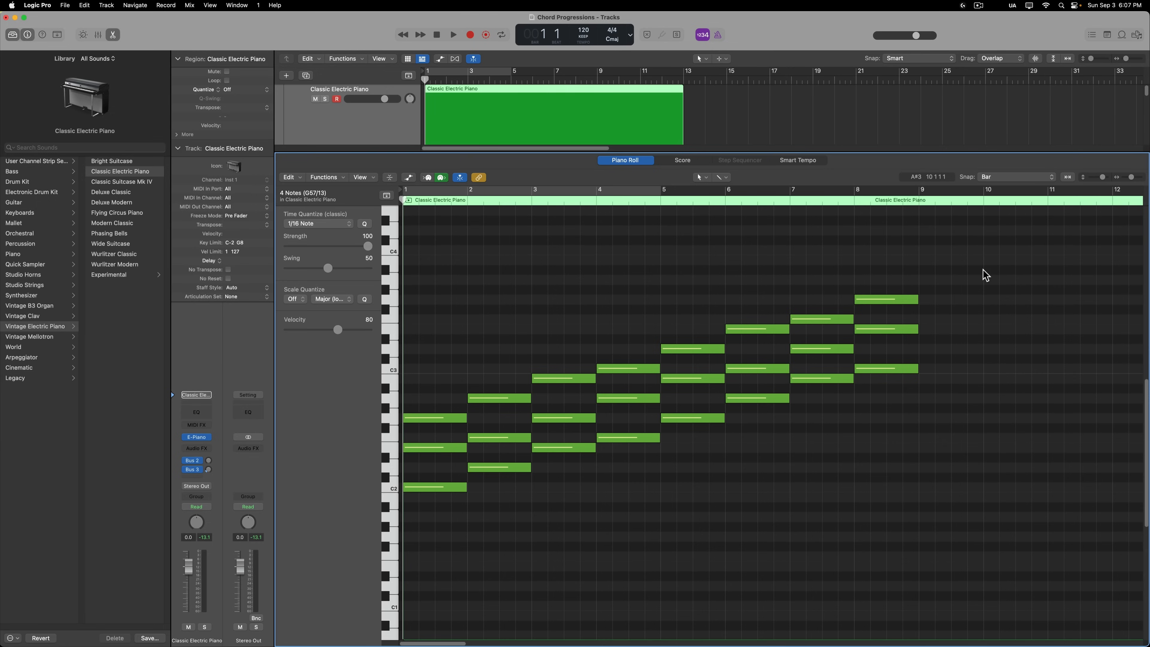
Try transposing the C major chord in bar 8 down one octave, and move it back up.
{"action": "left_click_drag", "start_coordinate": [983, 270], "coordinate": [897, 384]}
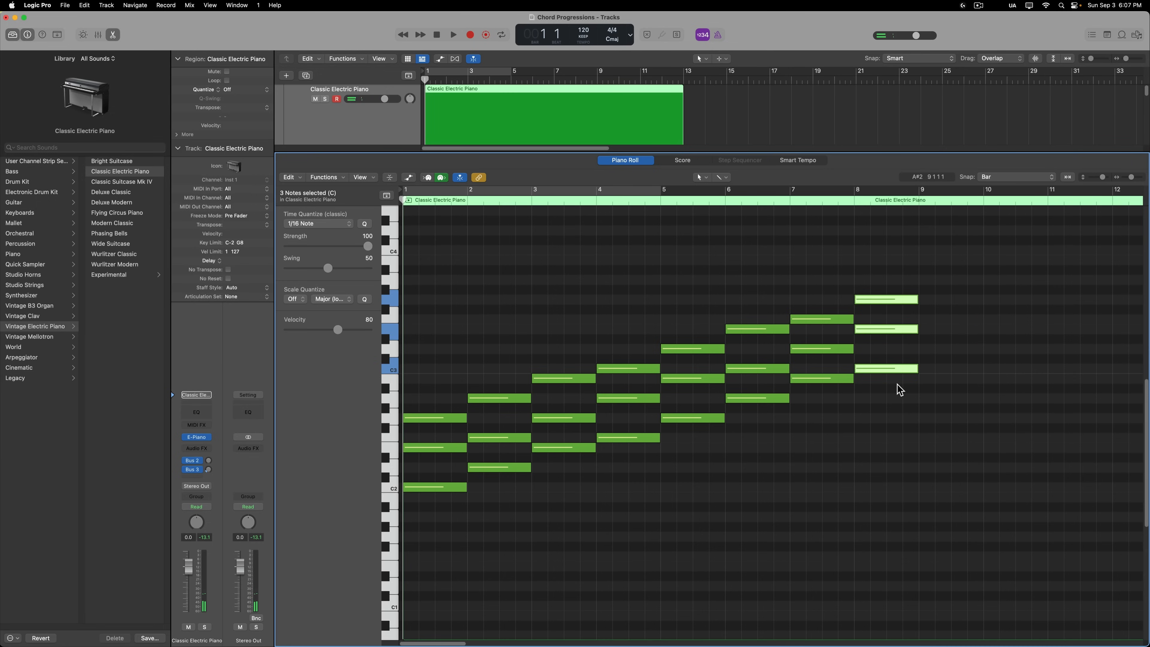
{"action": "key", "text": "alt+shift+Down"}
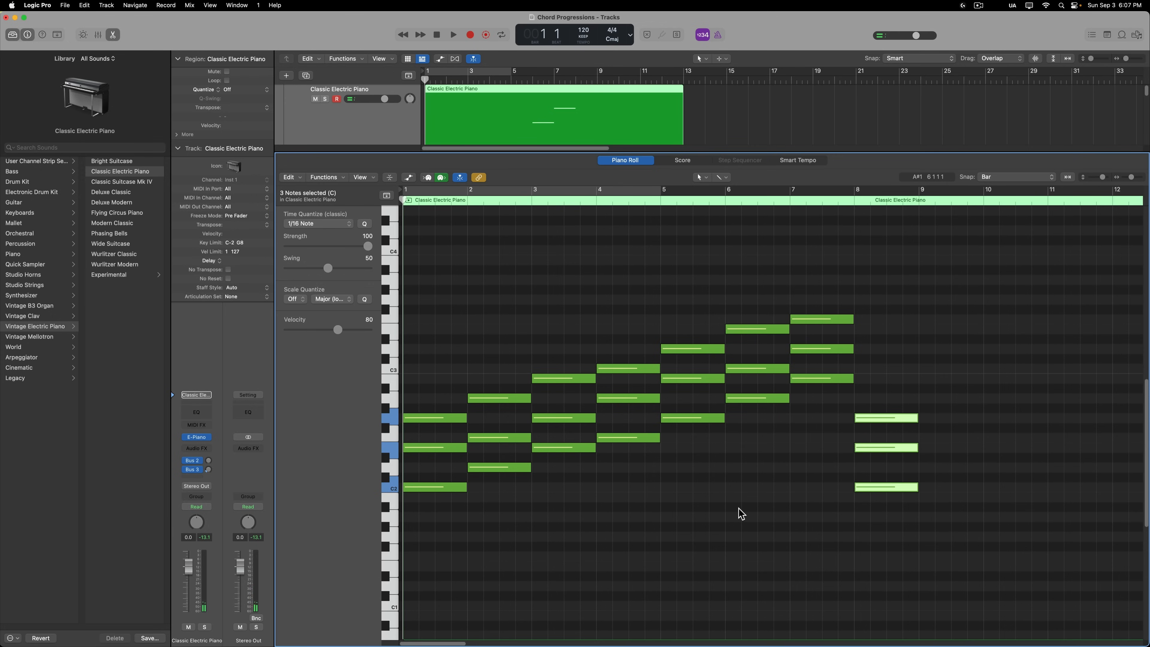
{"action": "key", "text": "alt+shift+Up"}
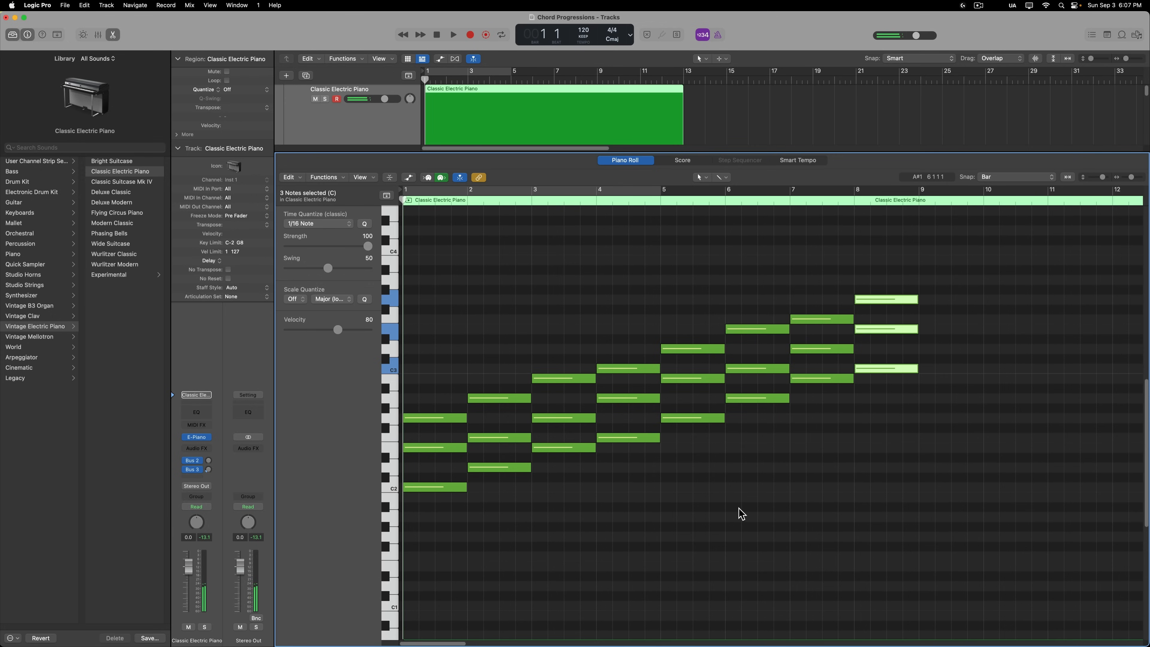
Create a pattern region at bar 10 on the Classic Electric Piano track and enlarge the tracks area.
{"action": "left_click", "coordinate": [739, 508]}
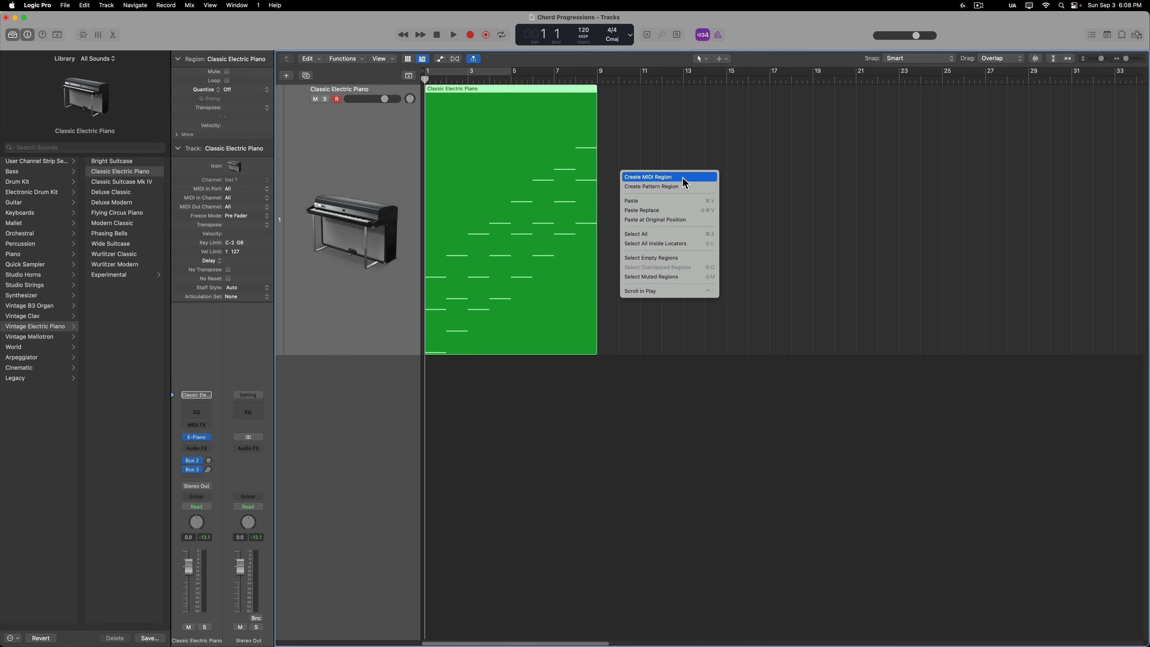
{"action": "left_click", "coordinate": [677, 193]}
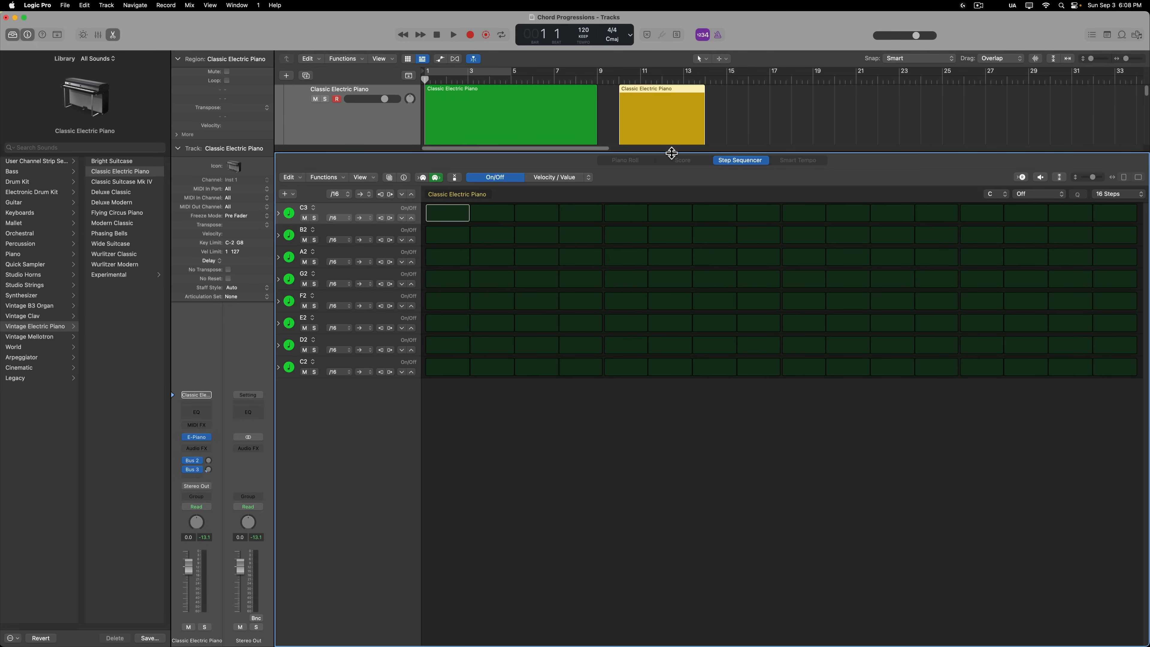
{"action": "left_click_drag", "start_coordinate": [671, 153], "coordinate": [643, 278]}
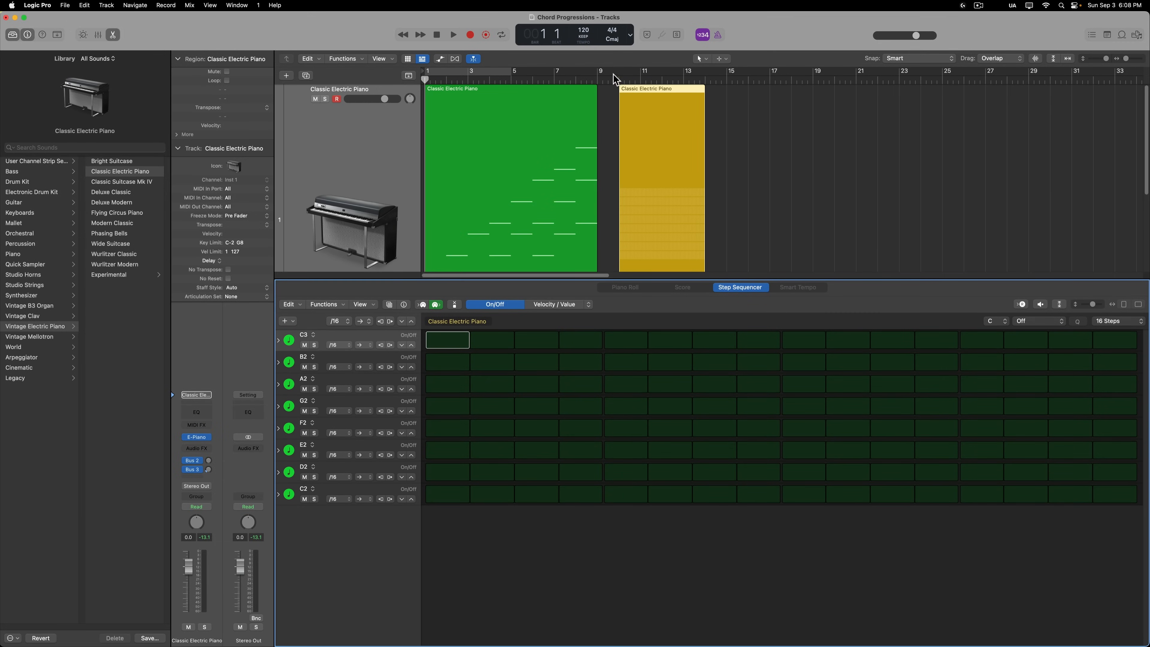
Set the project key signature to A minor.
{"action": "left_click", "coordinate": [613, 39]}
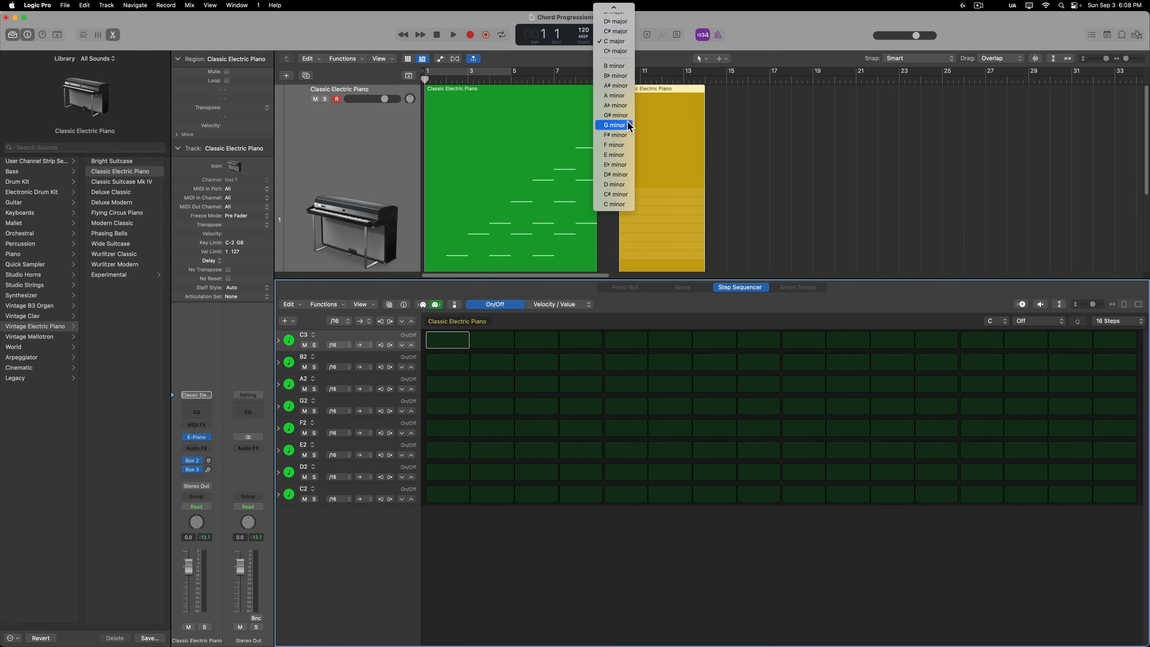
{"action": "left_click", "coordinate": [624, 96]}
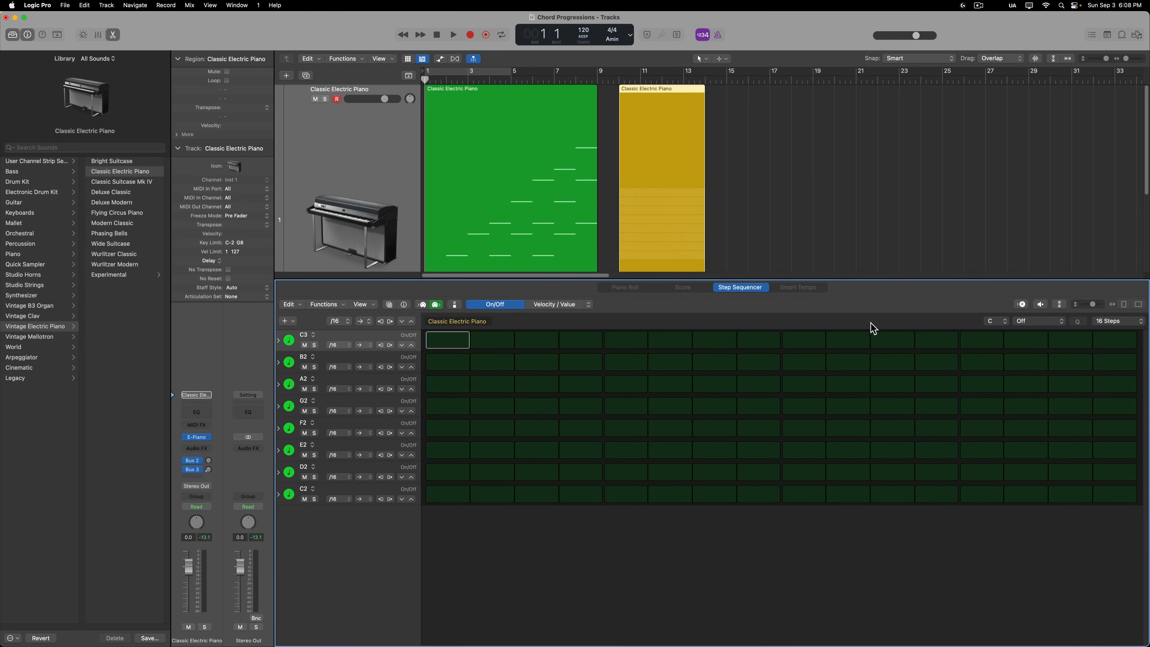
{"action": "key", "text": "e"}
{"action": "key", "text": "e"}
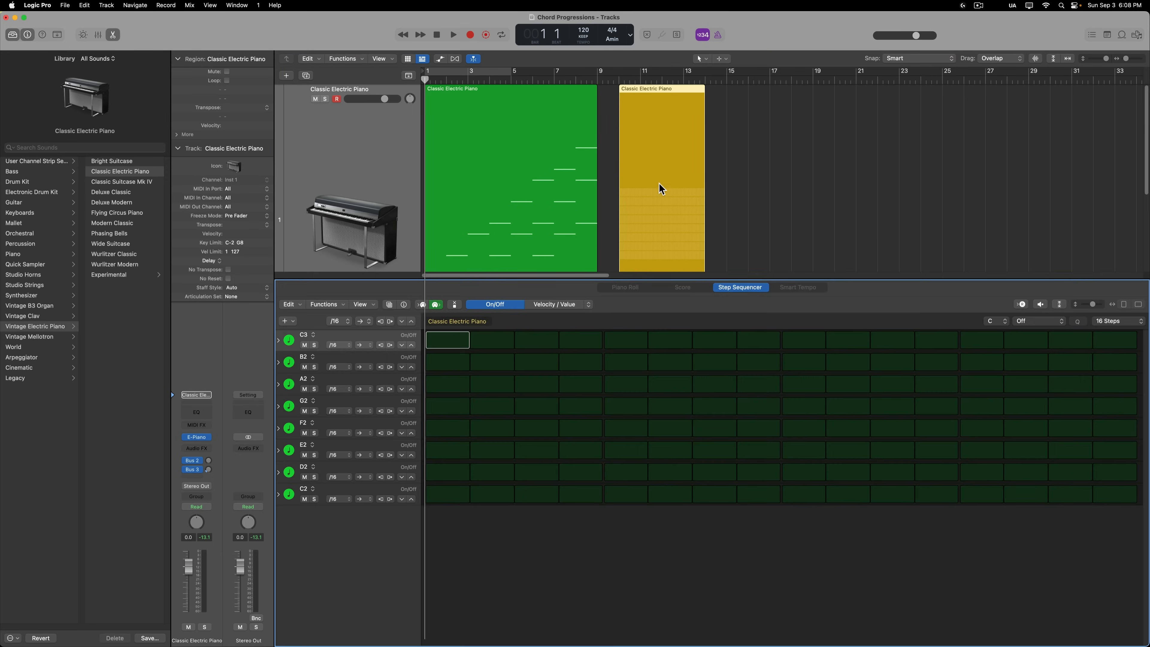
Replace the pattern region at bar 10 with a newly created one, keeping its root key at A.
{"action": "key", "text": "e"}
{"action": "key", "text": "Delete"}
{"action": "right_click", "coordinate": [628, 138]}
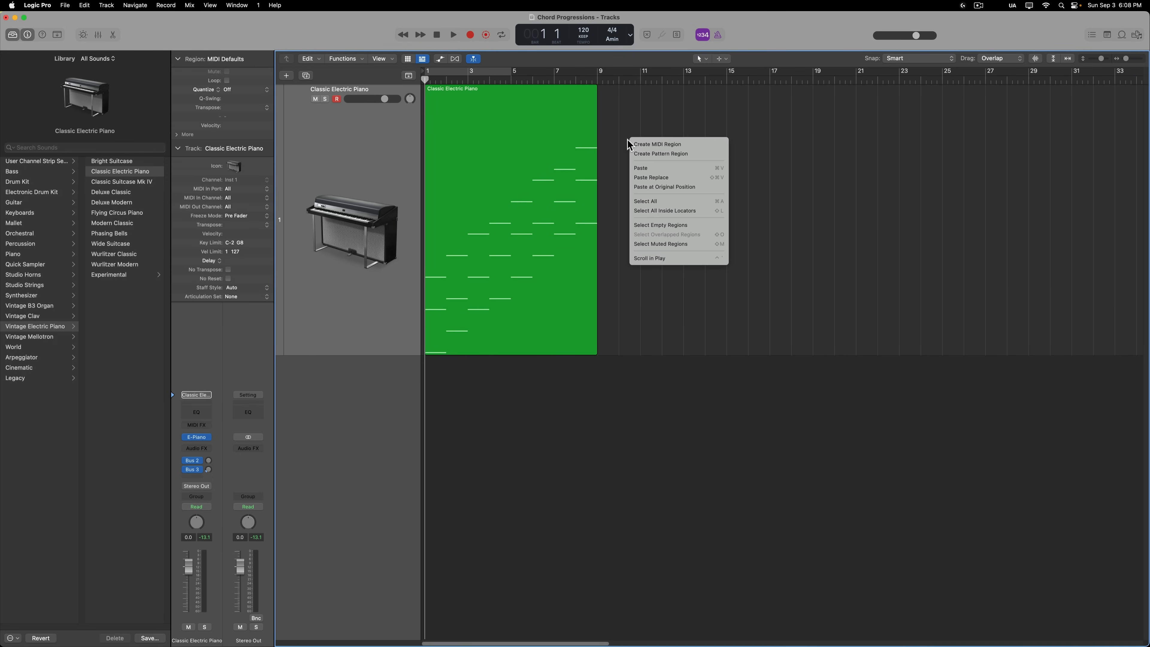
{"action": "left_click", "coordinate": [652, 155]}
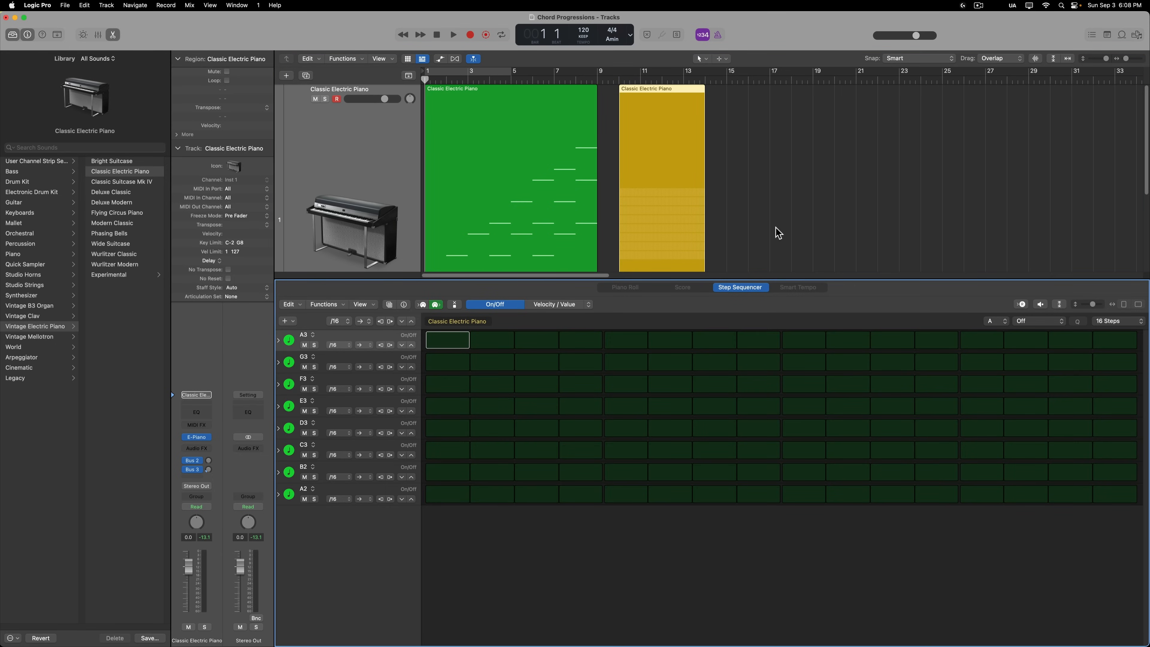
{"action": "left_click", "coordinate": [1004, 322]}
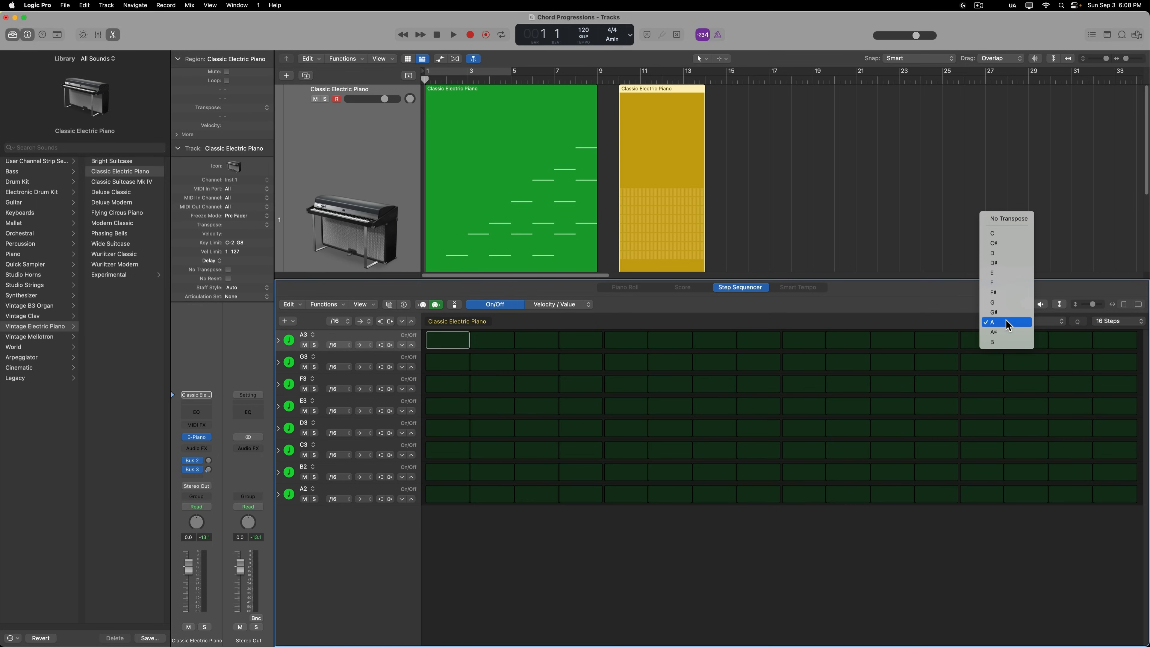
{"action": "left_click", "coordinate": [1012, 324]}
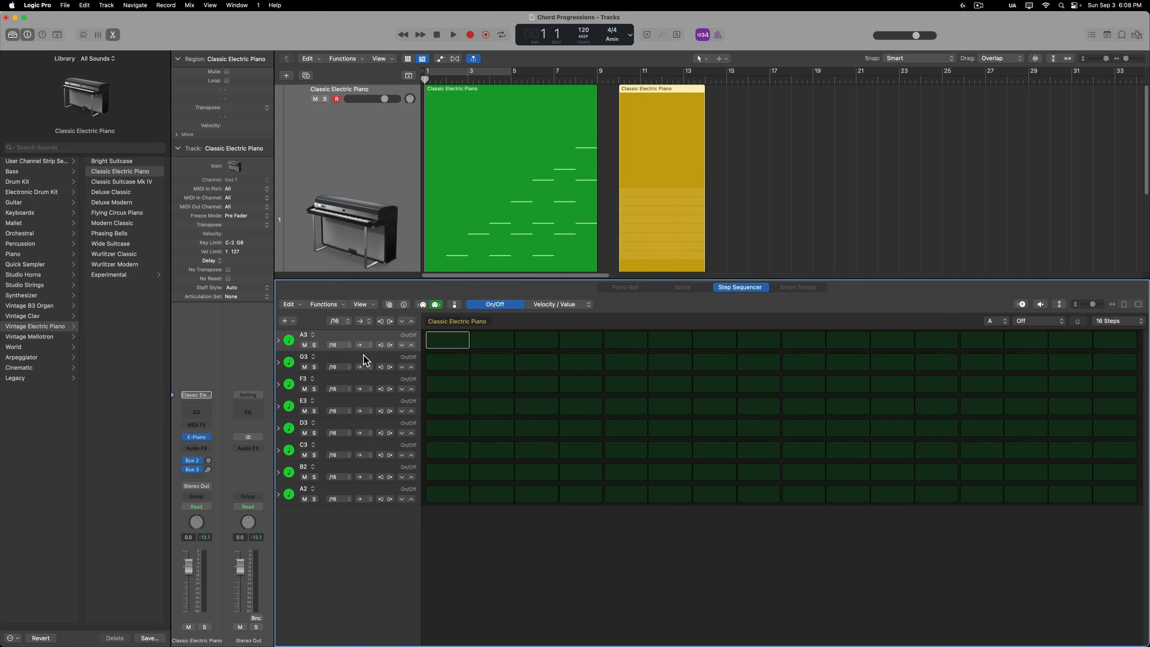
Show the Step Sequencer's pattern browser and load the Minor template into the pattern region.
{"action": "left_click", "coordinate": [389, 304]}
{"action": "left_click", "coordinate": [404, 304]}
{"action": "left_click", "coordinate": [389, 305]}
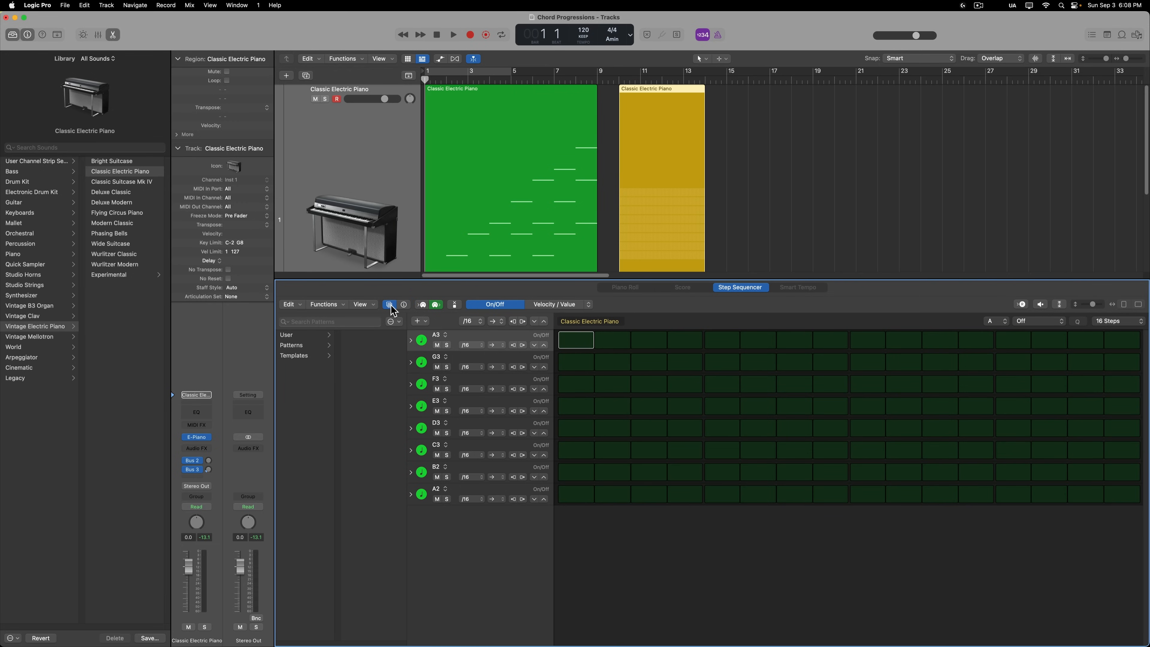
{"action": "left_click", "coordinate": [390, 305]}
{"action": "left_click", "coordinate": [390, 306]}
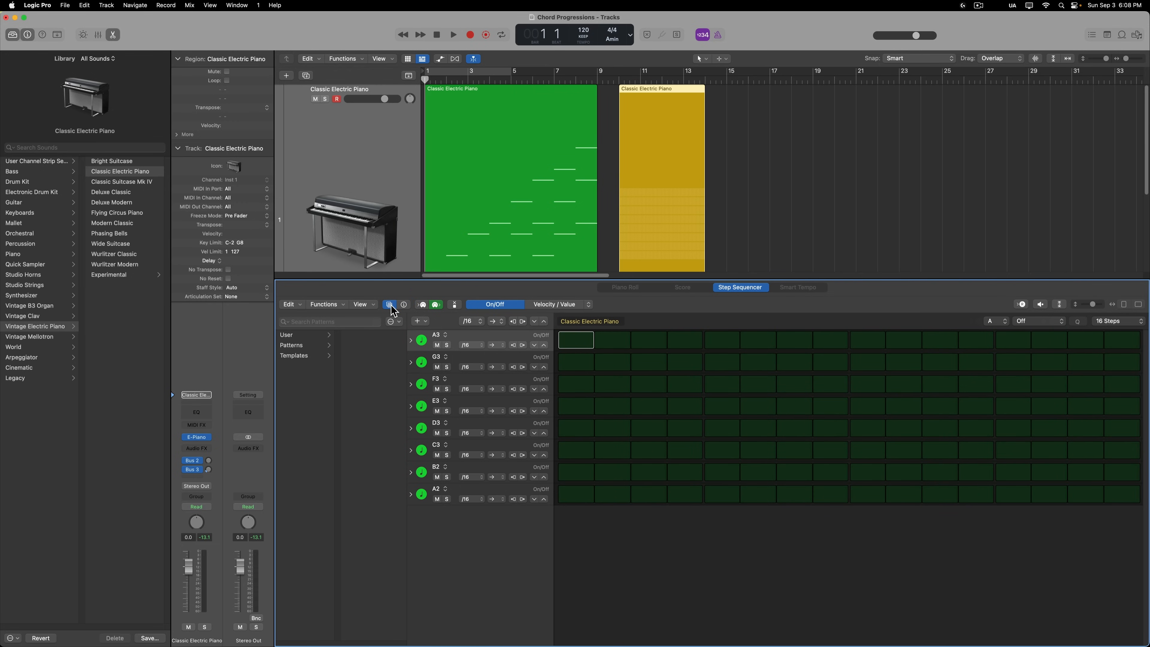
{"action": "left_click", "coordinate": [302, 357]}
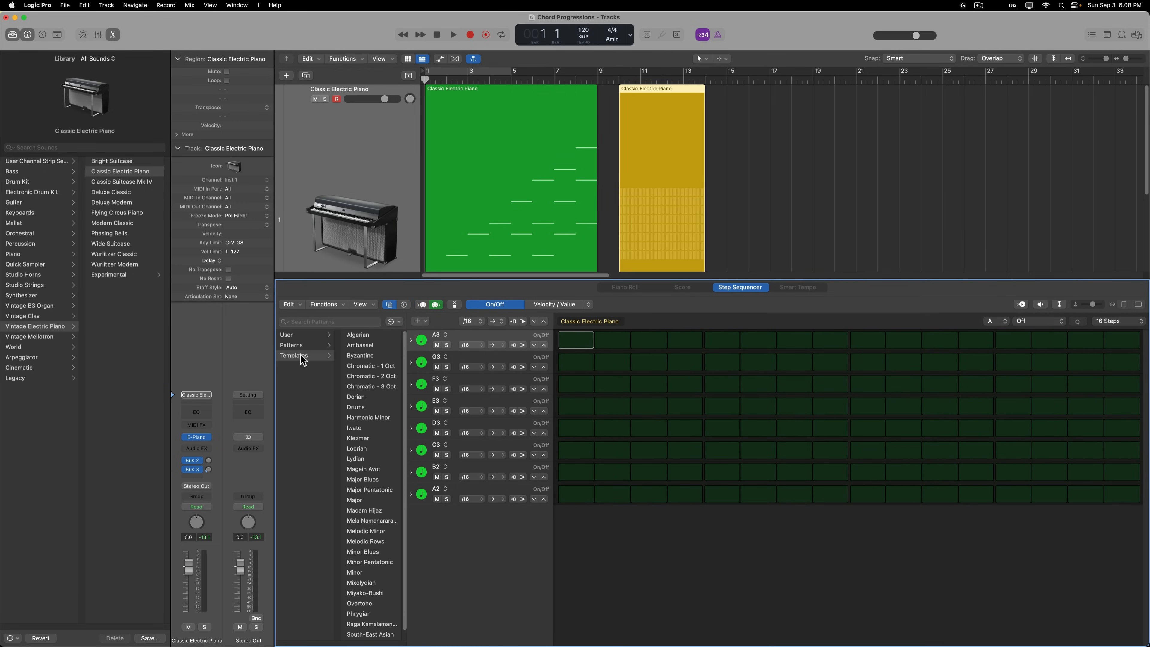
{"action": "scroll", "coordinate": [369, 543], "scroll_direction": "down", "scroll_amount": 1}
{"action": "left_click", "coordinate": [374, 563]}
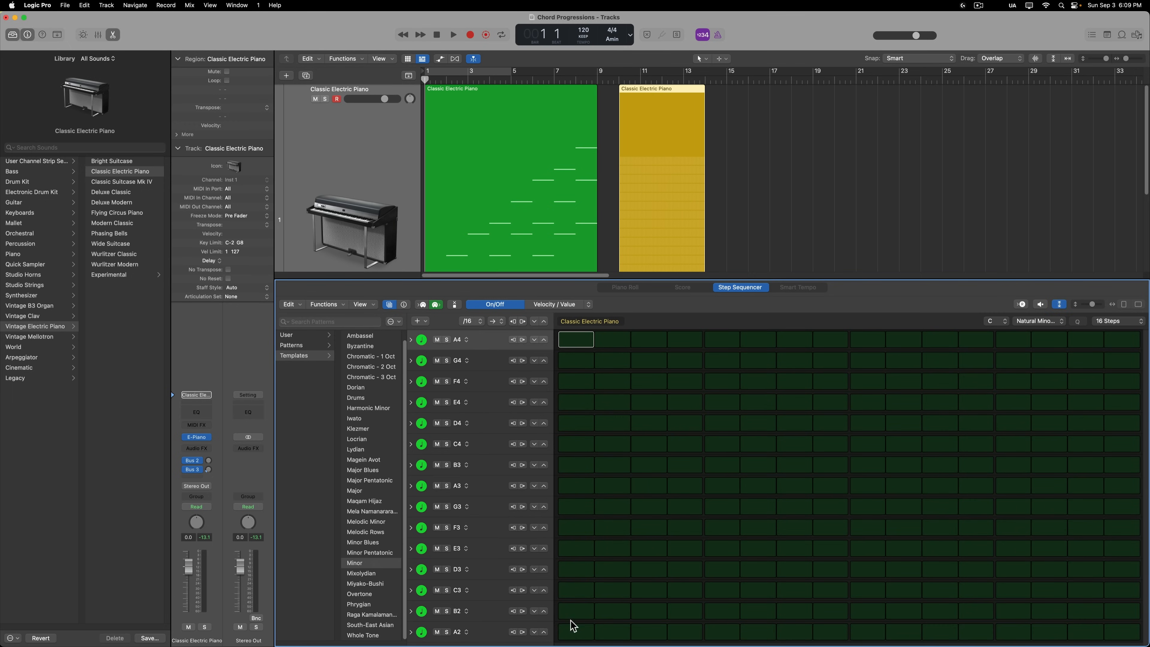
Try activating the first step on every row from A2 to A3, and clear those steps again.
{"action": "left_click_drag", "start_coordinate": [572, 630], "coordinate": [573, 493]}
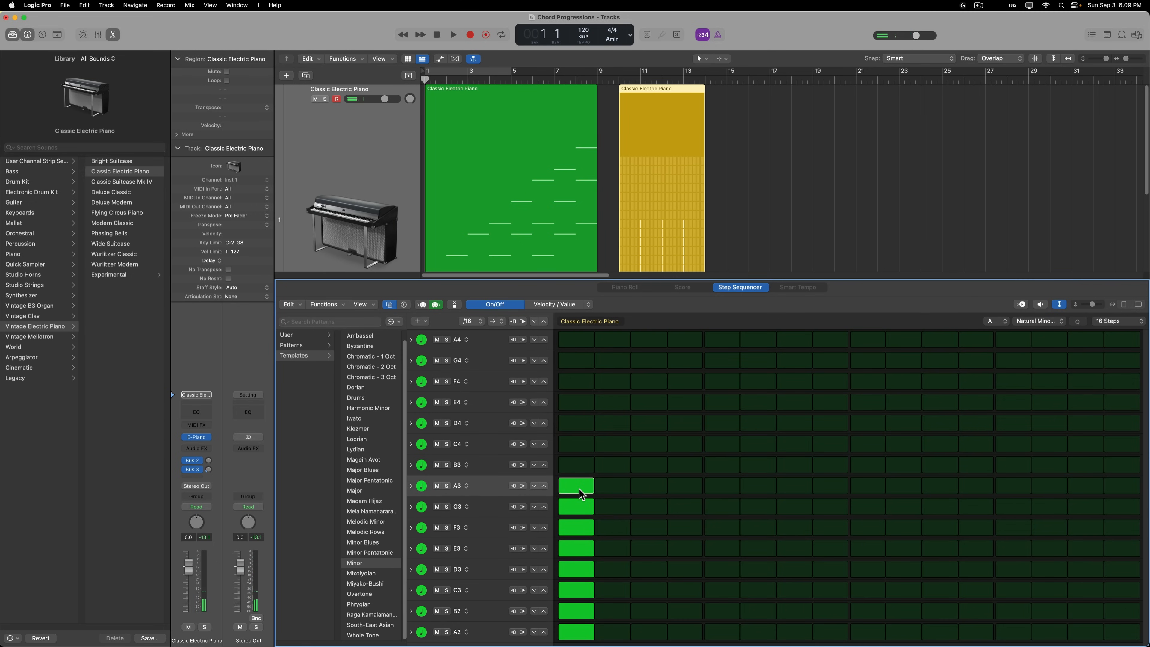
{"action": "left_click_drag", "start_coordinate": [579, 489], "coordinate": [584, 631]}
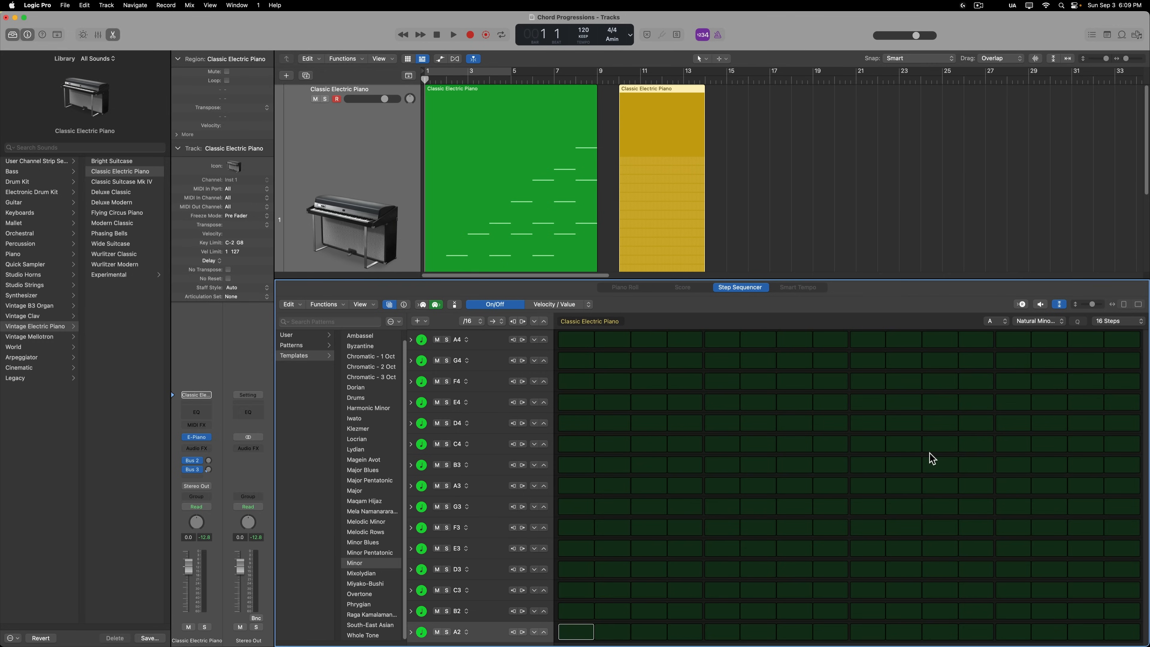
Review the C major chord region in the Piano Roll and return to the pattern region.
{"action": "double_click", "coordinate": [548, 183]}
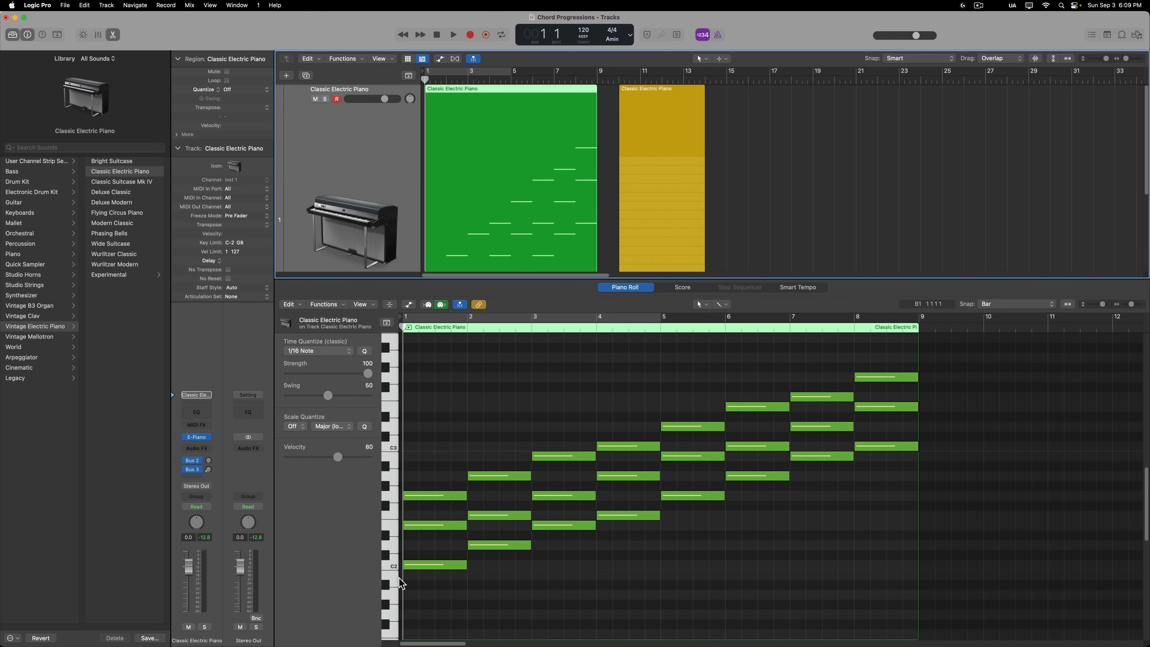
{"action": "left_click", "coordinate": [633, 243]}
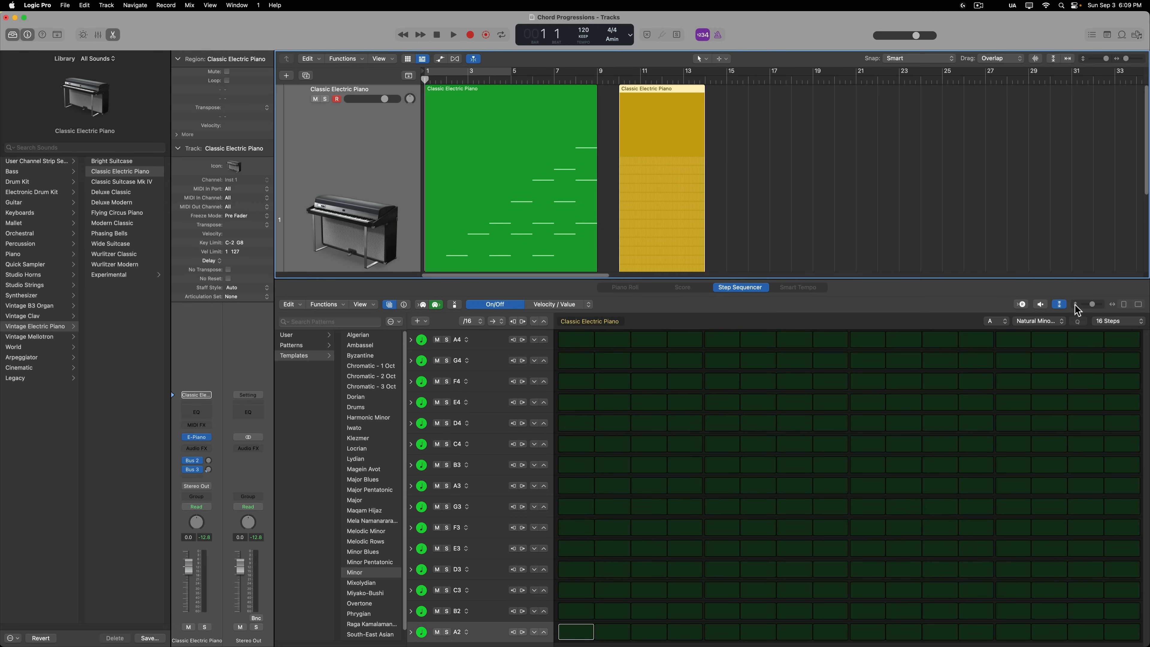
Enter the ascending A minor scale from A2 to A3 on steps 1 to 8, one note per step.
{"action": "left_click", "coordinate": [581, 634]}
{"action": "left_click", "coordinate": [611, 613]}
{"action": "left_click", "coordinate": [649, 591]}
{"action": "left_click", "coordinate": [686, 570]}
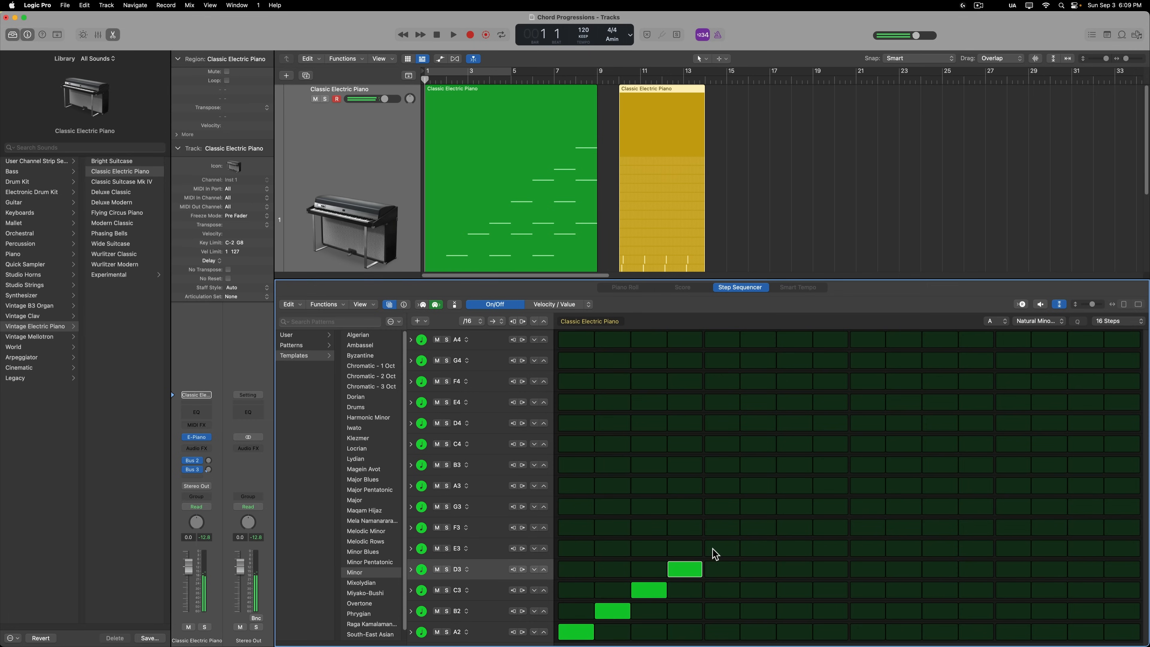
{"action": "left_click", "coordinate": [722, 548]}
{"action": "left_click", "coordinate": [757, 528]}
{"action": "left_click", "coordinate": [793, 506]}
{"action": "left_click", "coordinate": [828, 485]}
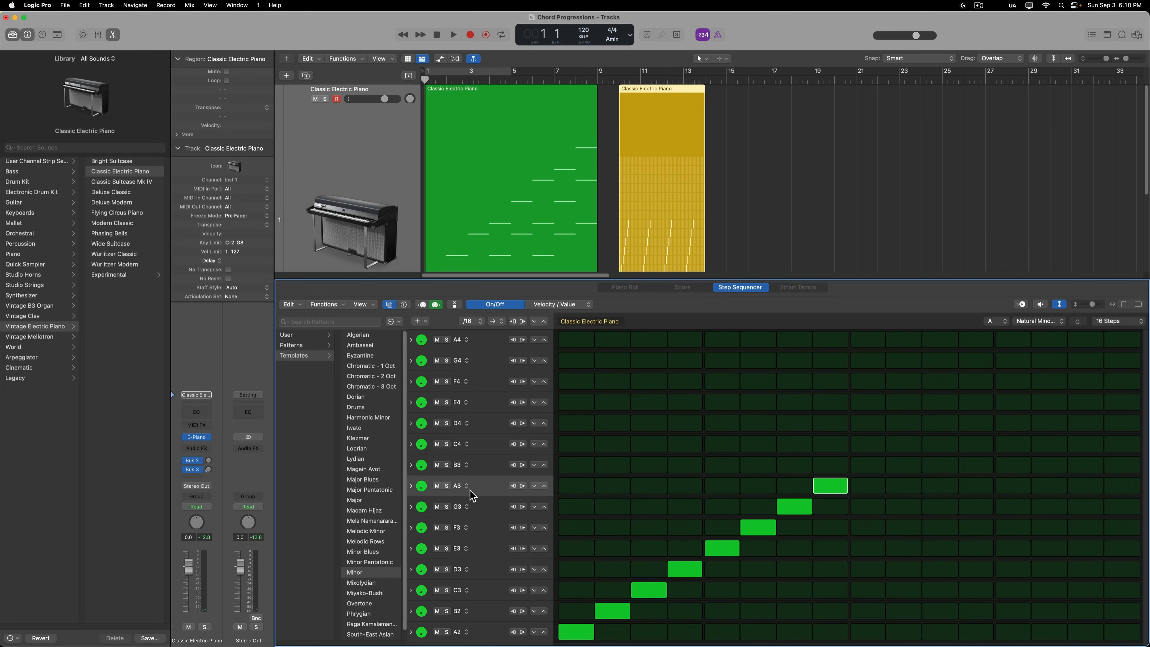
Add C3 and E3 above A2 on step 1, and D3 and F3 above B2 on step 2.
{"action": "left_click", "coordinate": [578, 591]}
{"action": "left_click", "coordinate": [574, 552]}
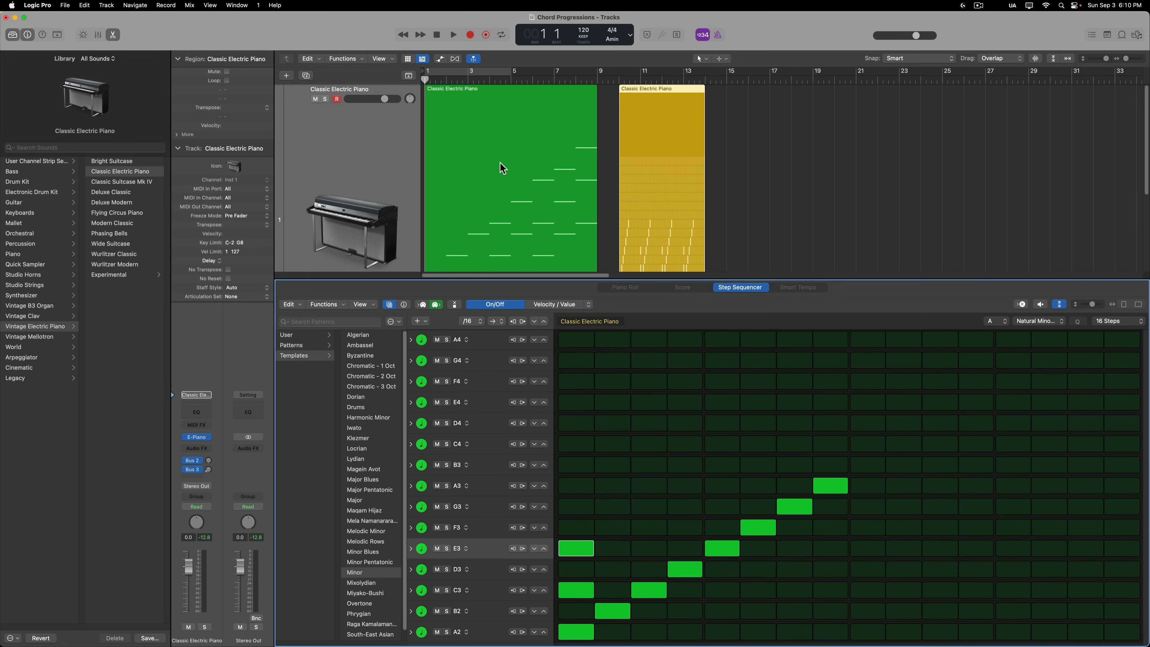
{"action": "left_click", "coordinate": [617, 564]}
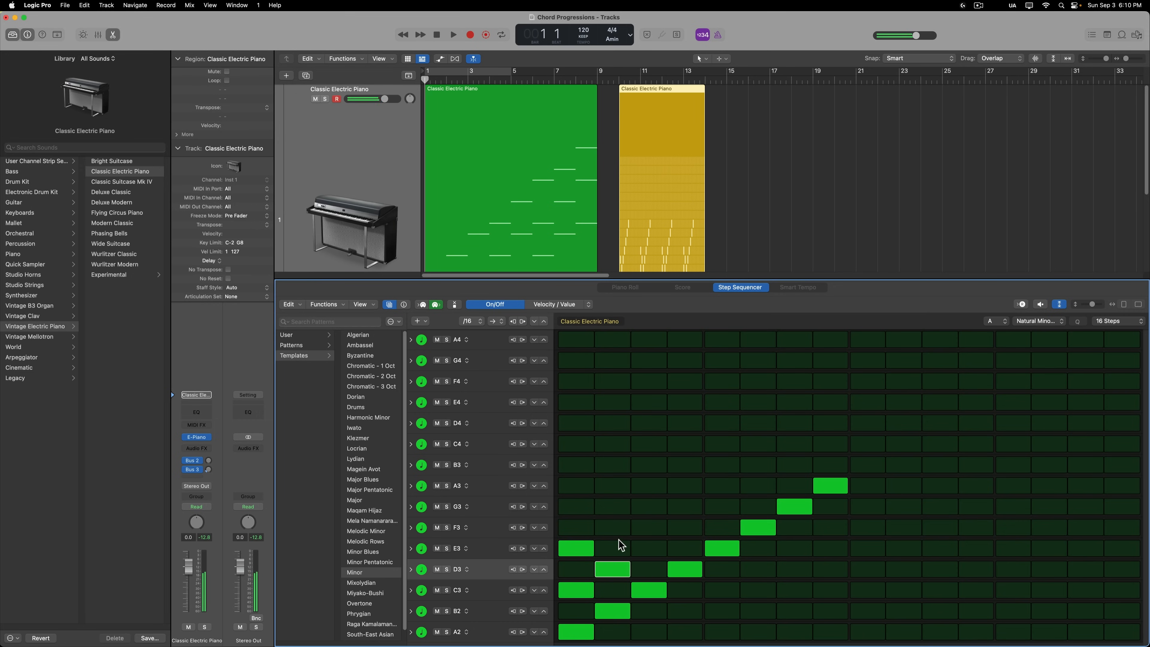
{"action": "left_click", "coordinate": [617, 530]}
Stack triads on steps 3 to 5: E3 and G3 above C3, F3 and A3 above D3, G3 and B3 above E3.
{"action": "left_click", "coordinate": [642, 546]}
{"action": "left_click", "coordinate": [657, 508]}
{"action": "left_click", "coordinate": [684, 525]}
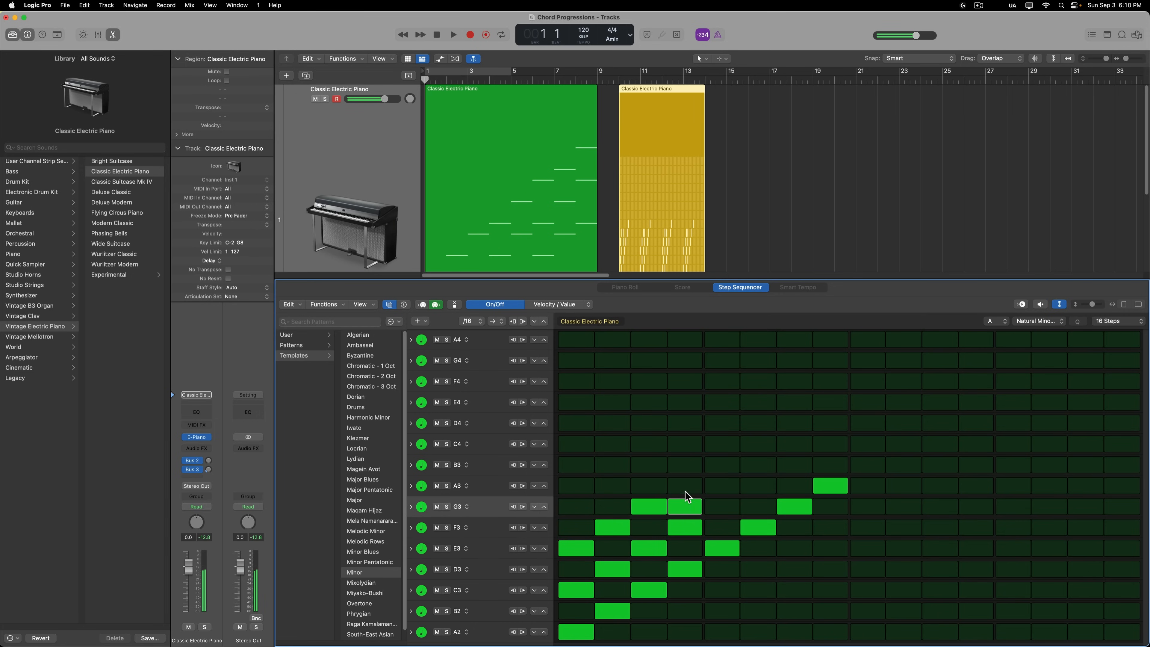
{"action": "left_click", "coordinate": [685, 487]}
{"action": "left_click", "coordinate": [715, 506]}
{"action": "left_click", "coordinate": [725, 465]}
Complete the triads on steps 6 to 8: A3 and C4 above F3, B3 and D4 above G3, C4 and E4 above A3.
{"action": "left_click", "coordinate": [761, 485]}
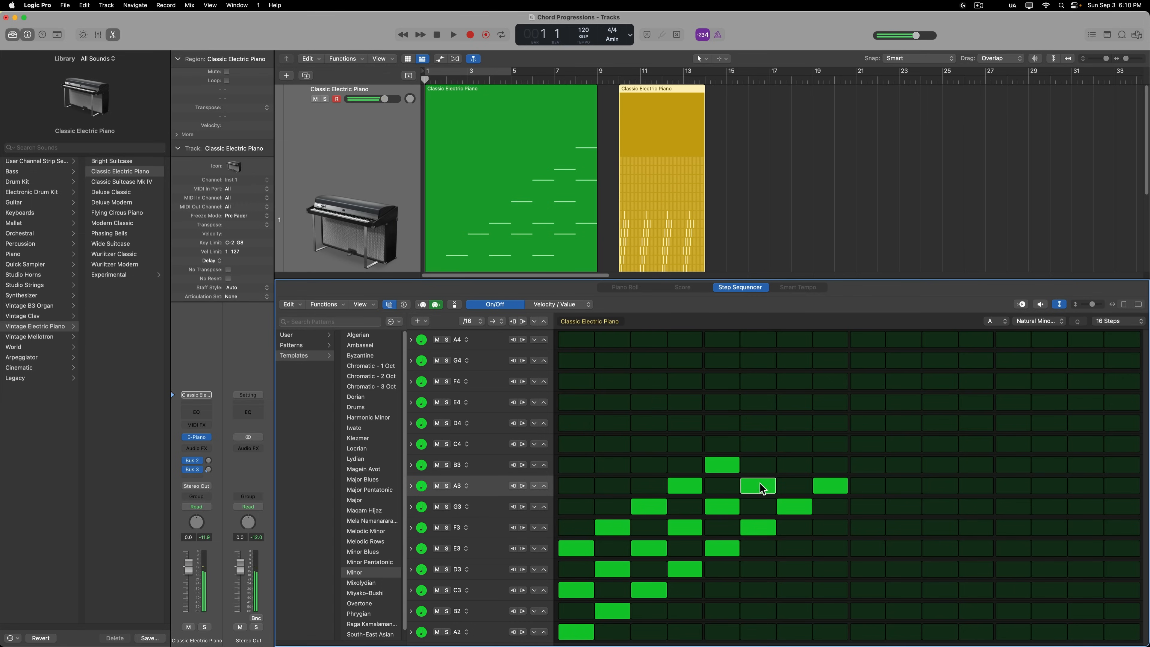
{"action": "left_click", "coordinate": [765, 445]}
{"action": "left_click", "coordinate": [793, 464]}
{"action": "left_click", "coordinate": [796, 424]}
{"action": "left_click", "coordinate": [829, 442]}
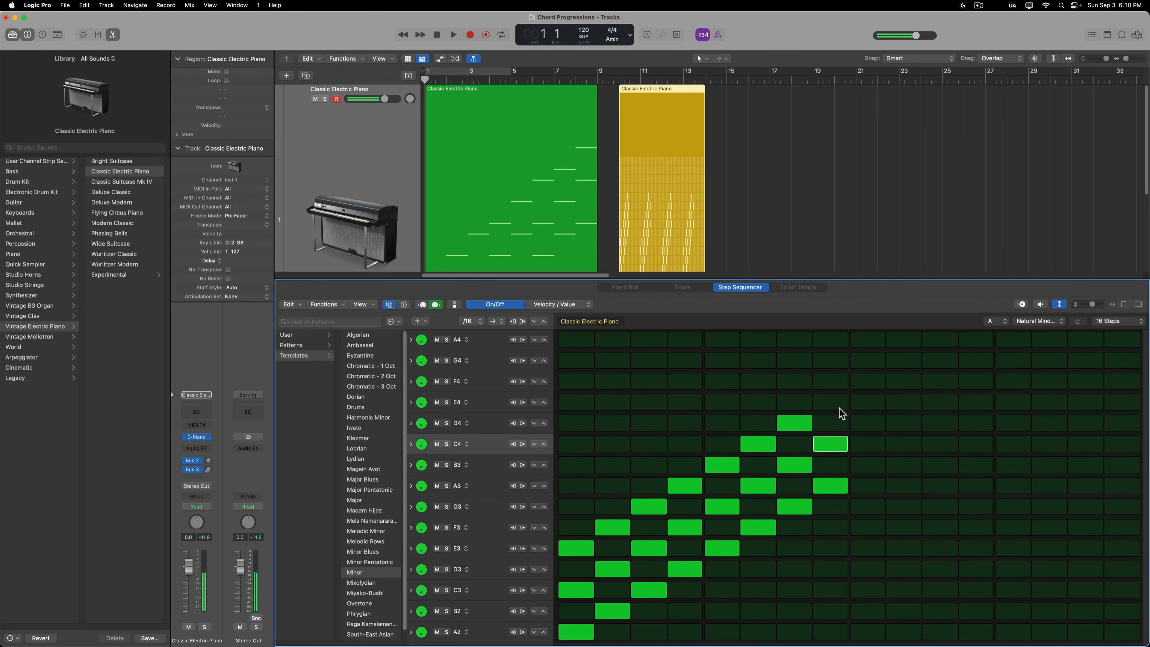
{"action": "left_click", "coordinate": [838, 405]}
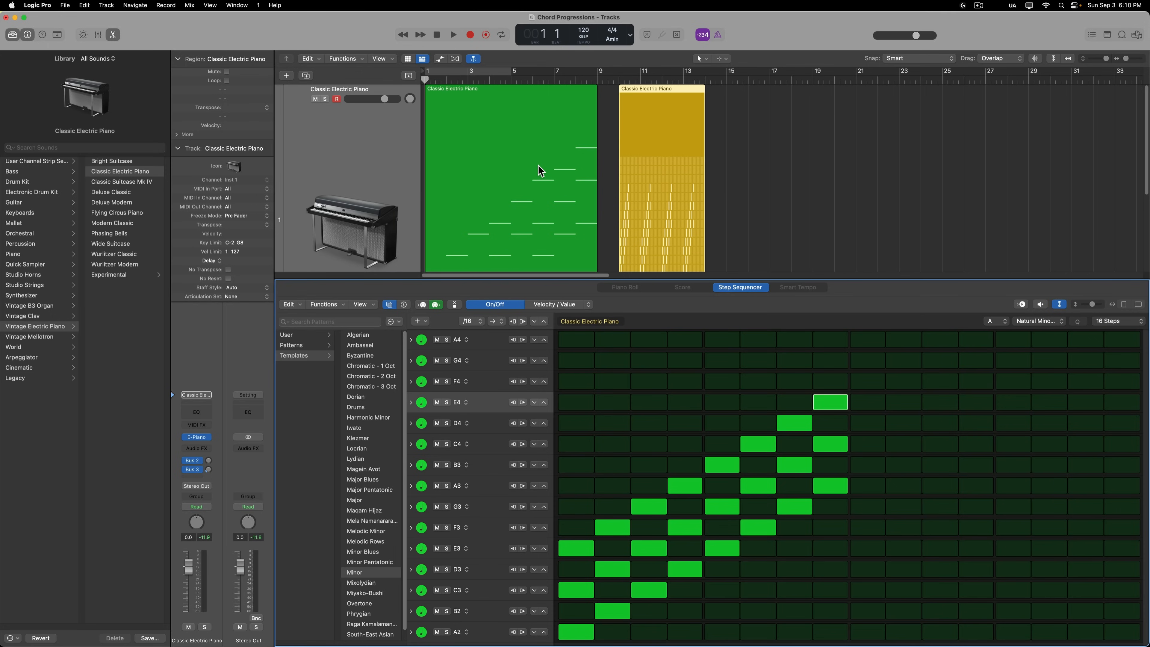
Set the pattern's step rate to 1, close the editor and extend the pattern region's end to bar 18.
{"action": "left_click", "coordinate": [478, 323]}
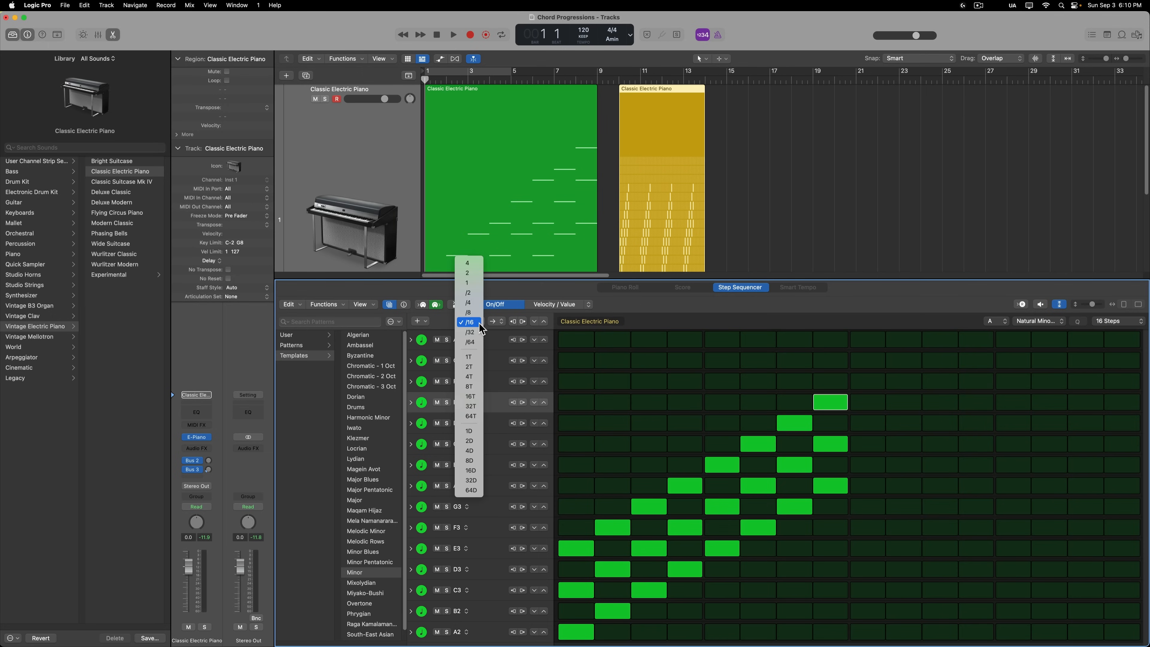
{"action": "left_click", "coordinate": [479, 283]}
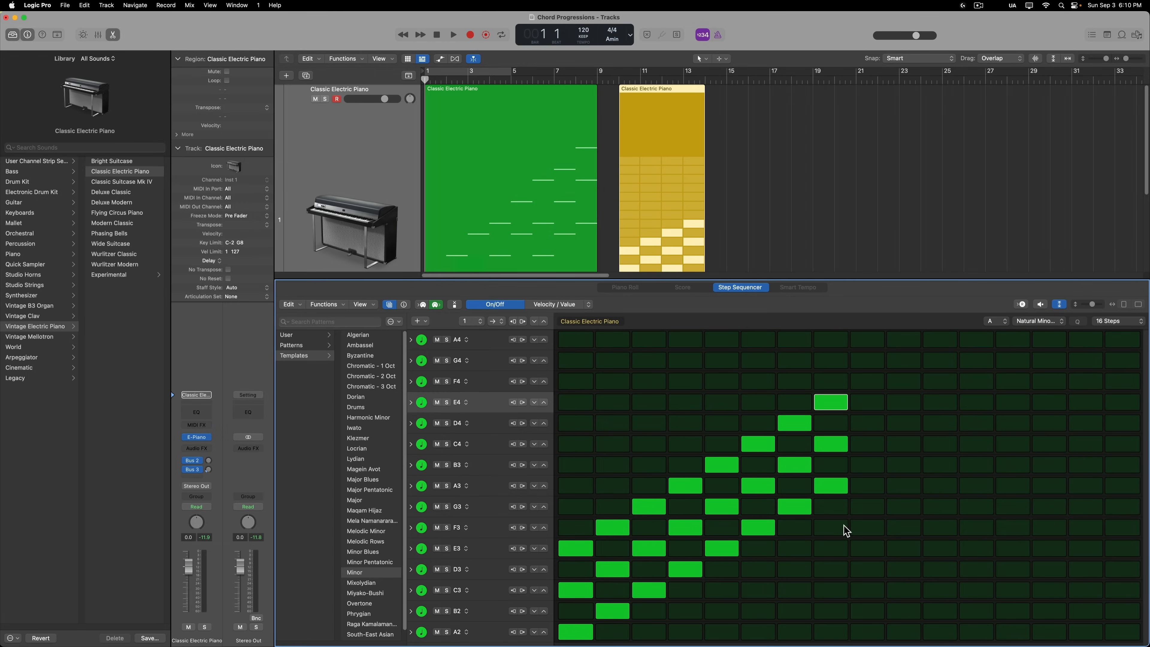
{"action": "key", "text": "e"}
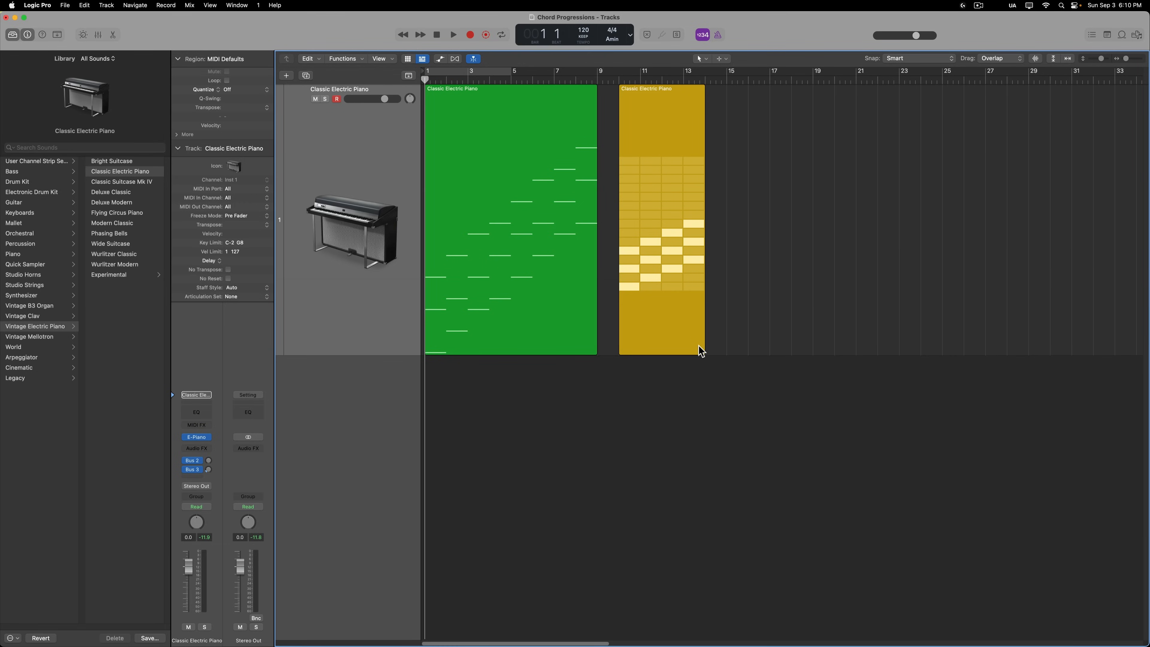
{"action": "left_click_drag", "start_coordinate": [703, 341], "coordinate": [788, 335]}
{"action": "left_click", "coordinate": [766, 454]}
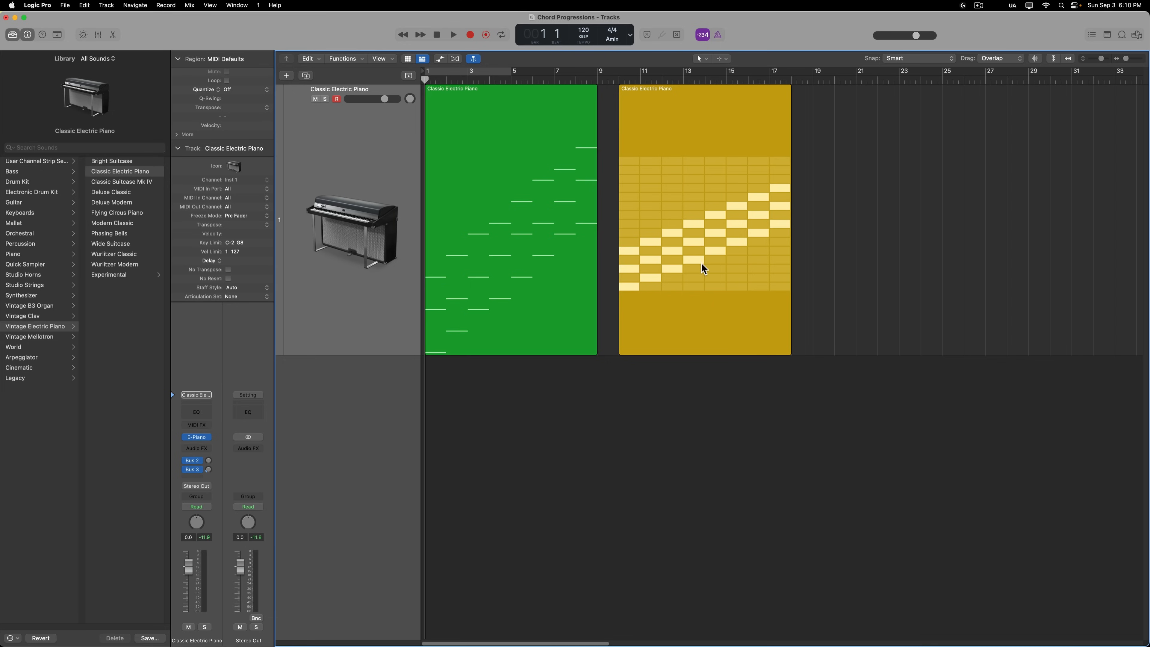
Play the A minor pattern region from bar 10 to its end to hear all eight chords.
{"action": "left_click", "coordinate": [619, 79]}
{"action": "key", "text": "space"}
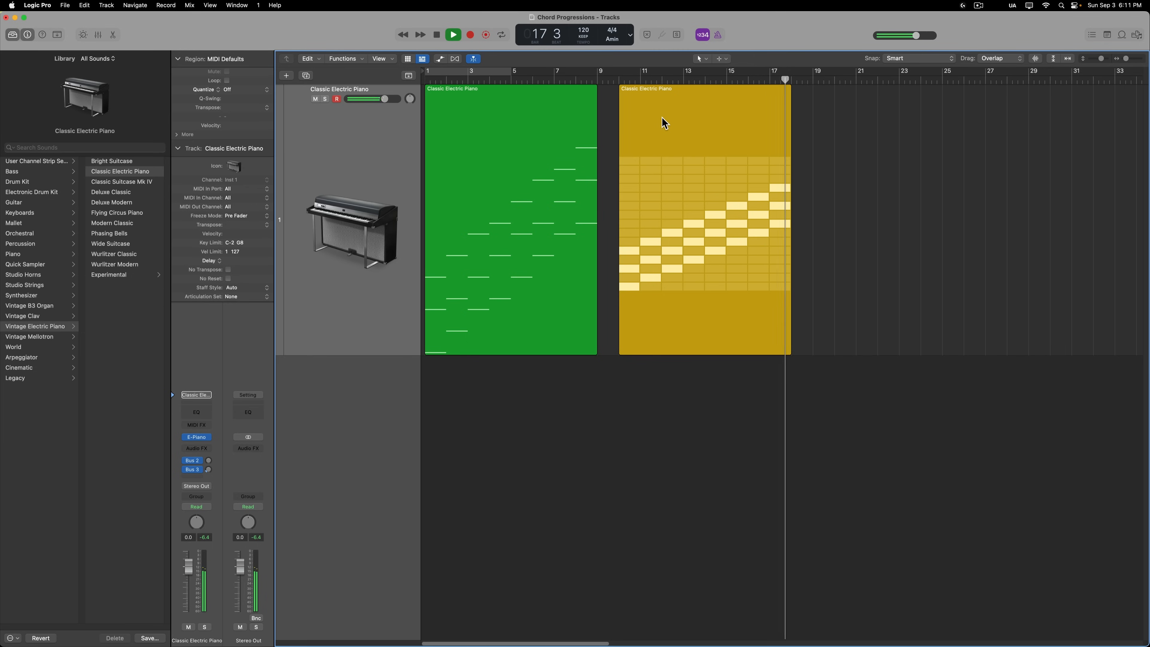
{"action": "key", "text": "space"}
Convert the A minor pattern region to a MIDI region.
{"action": "left_click", "coordinate": [678, 130]}
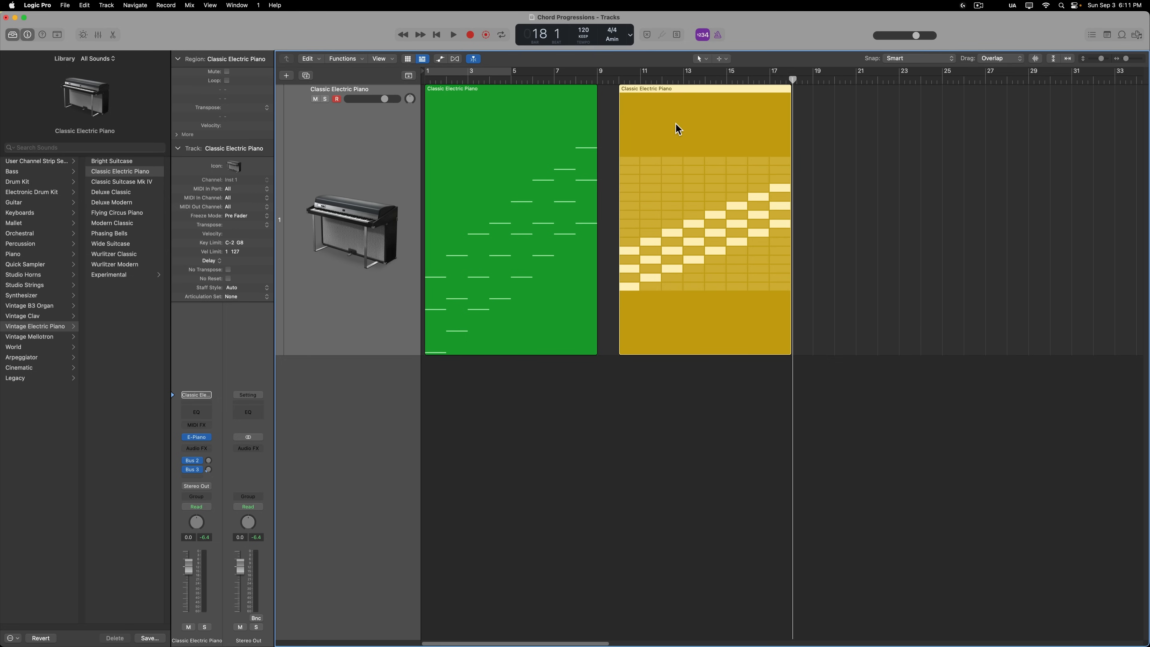
{"action": "right_click", "coordinate": [676, 132]}
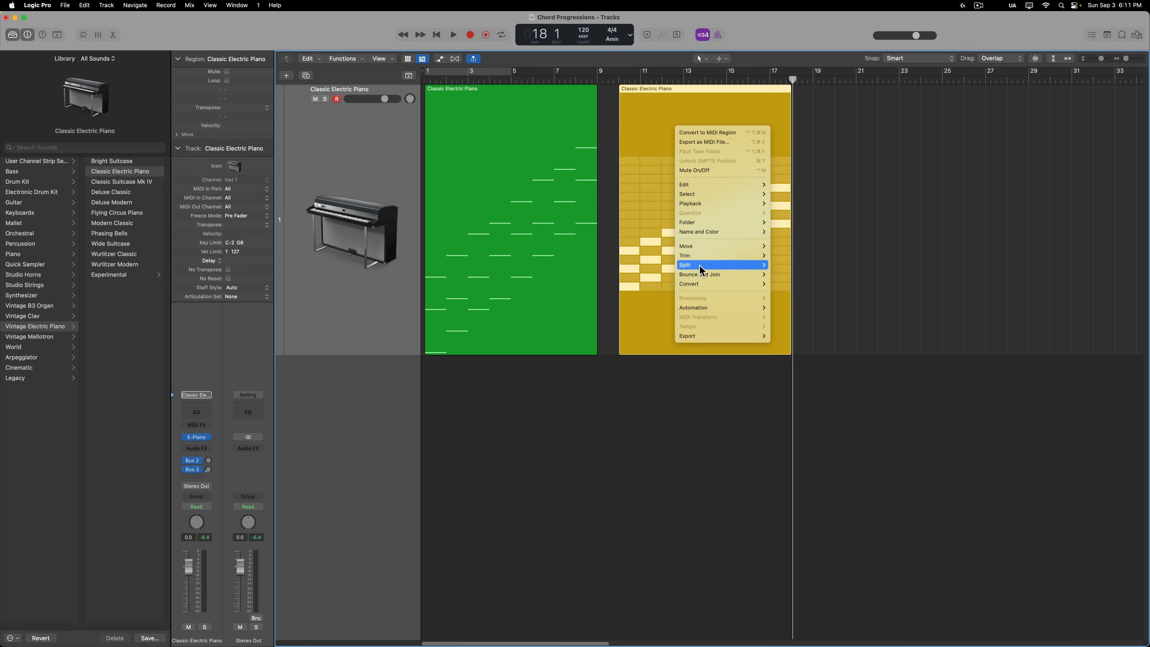
{"action": "mouse_move", "coordinate": [699, 284]}
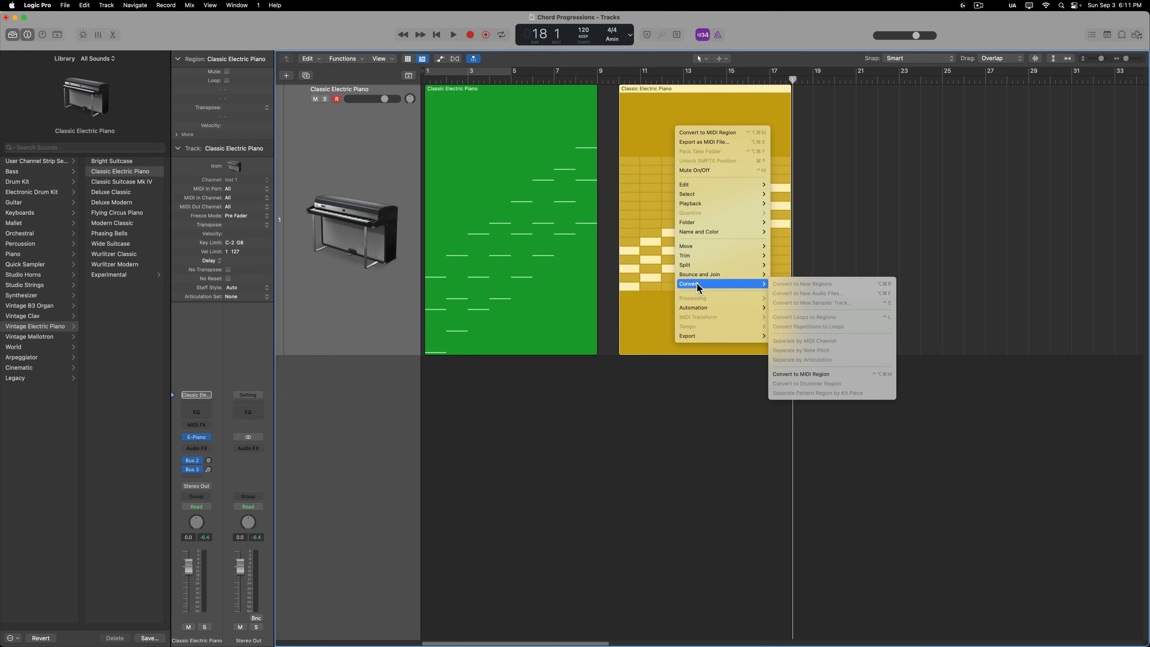
{"action": "left_click", "coordinate": [835, 374]}
{"action": "left_click", "coordinate": [725, 427]}
{"action": "left_click", "coordinate": [695, 265]}
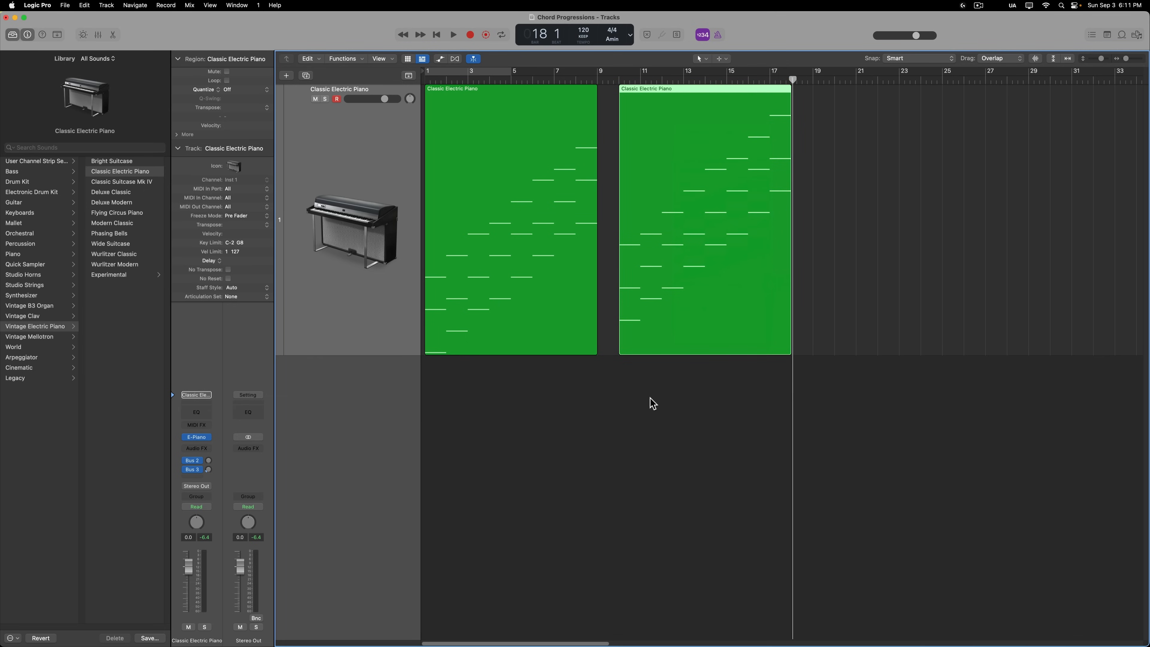
Open the converted A minor region in the Piano Roll and check its notes alongside the C major region.
{"action": "double_click", "coordinate": [674, 287]}
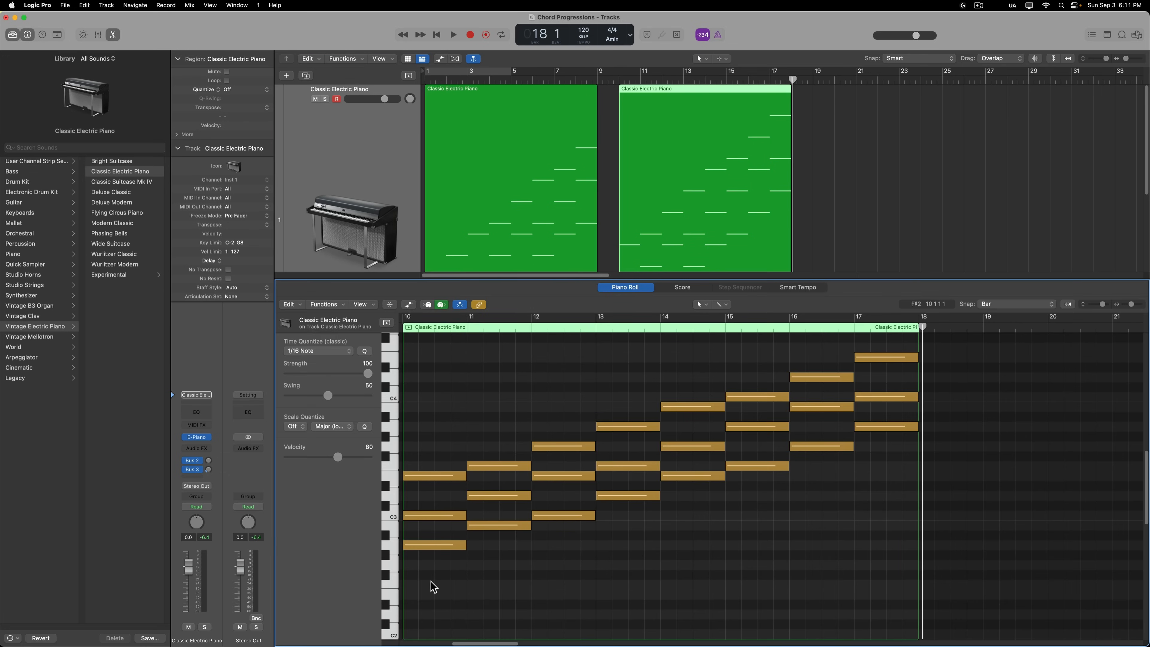
{"action": "scroll", "coordinate": [725, 550], "scroll_direction": "up", "scroll_amount": 3}
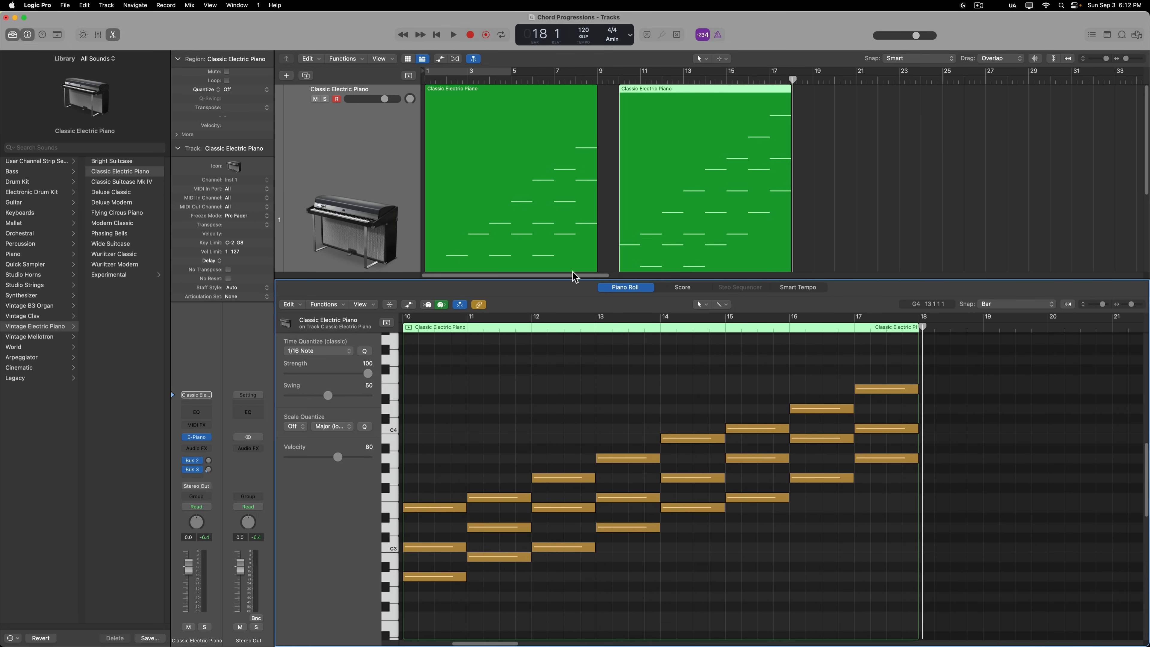
{"action": "left_click", "coordinate": [570, 235]}
{"action": "left_click", "coordinate": [656, 217]}
{"action": "left_click", "coordinate": [573, 207]}
{"action": "left_click", "coordinate": [657, 200]}
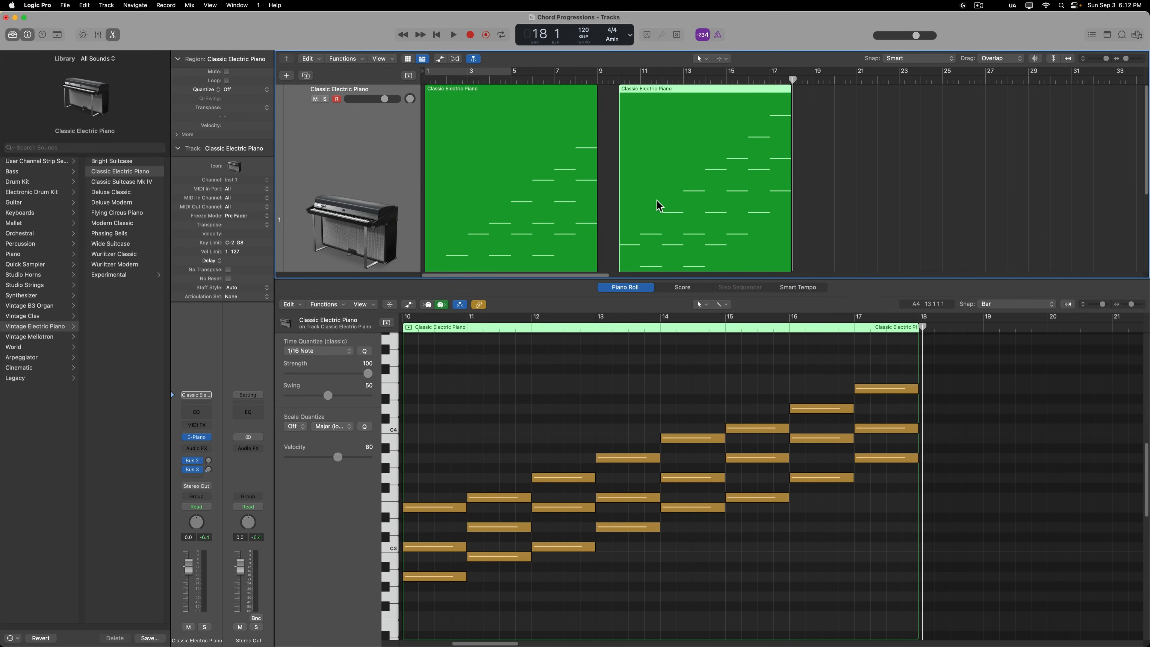
Set the velocity of all notes in the C major chord region to 99.
{"action": "left_click", "coordinate": [567, 220]}
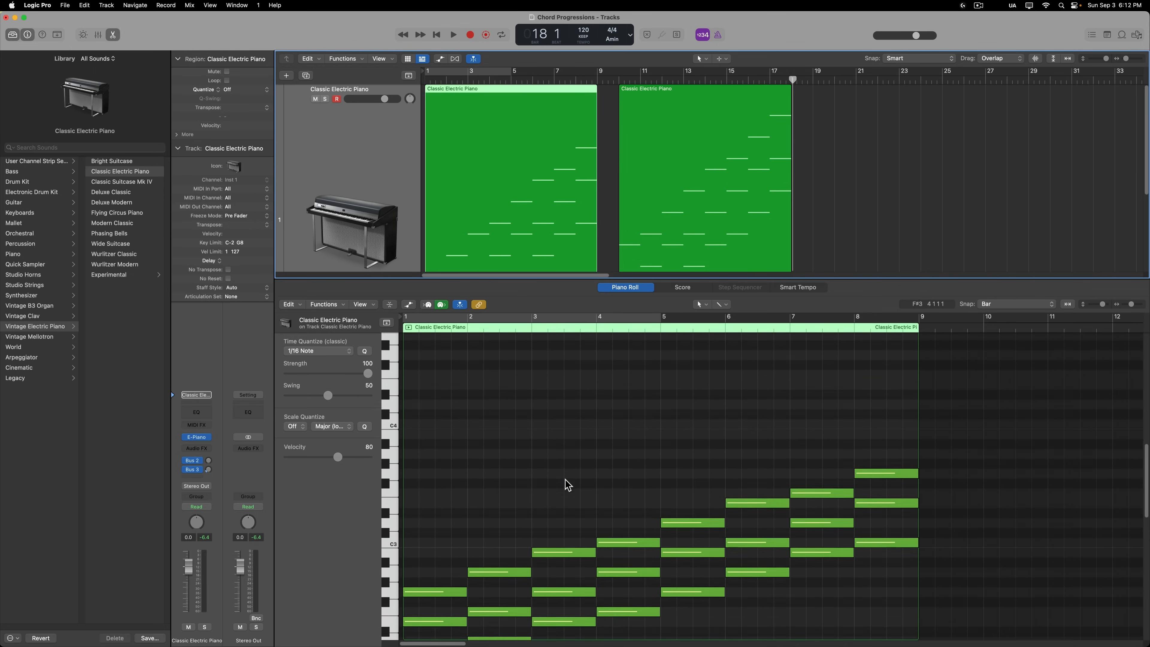
{"action": "scroll", "coordinate": [568, 484], "scroll_direction": "down", "scroll_amount": 1}
{"action": "left_click", "coordinate": [606, 578]}
{"action": "key", "text": "super+a"}
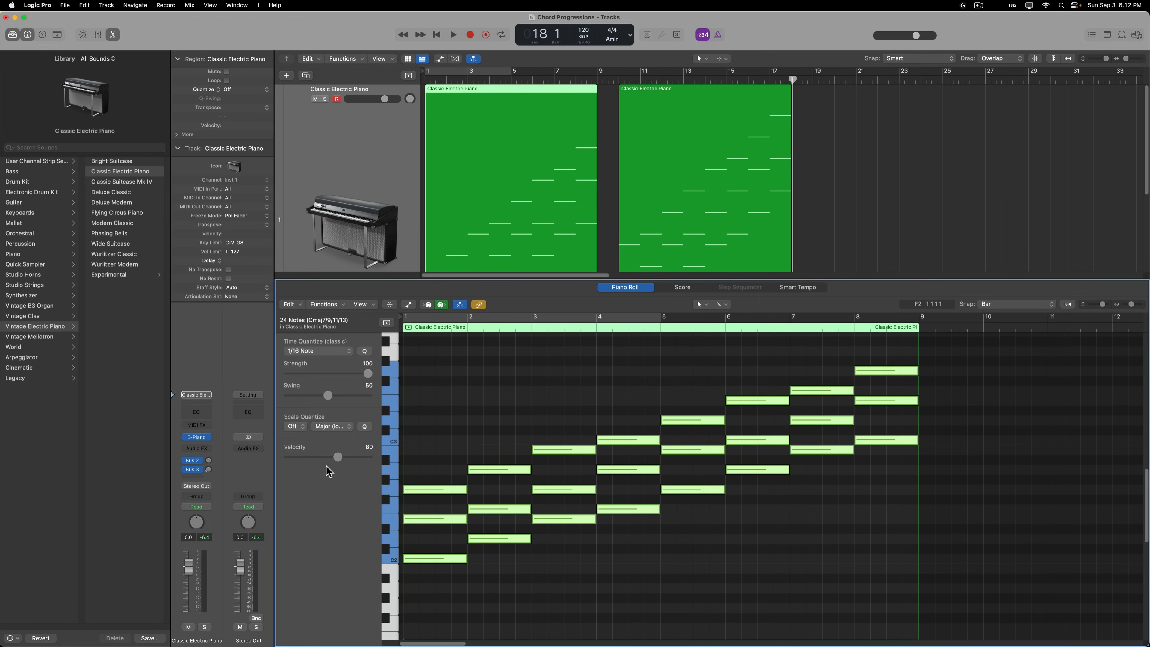
{"action": "left_click_drag", "start_coordinate": [340, 458], "coordinate": [351, 458]}
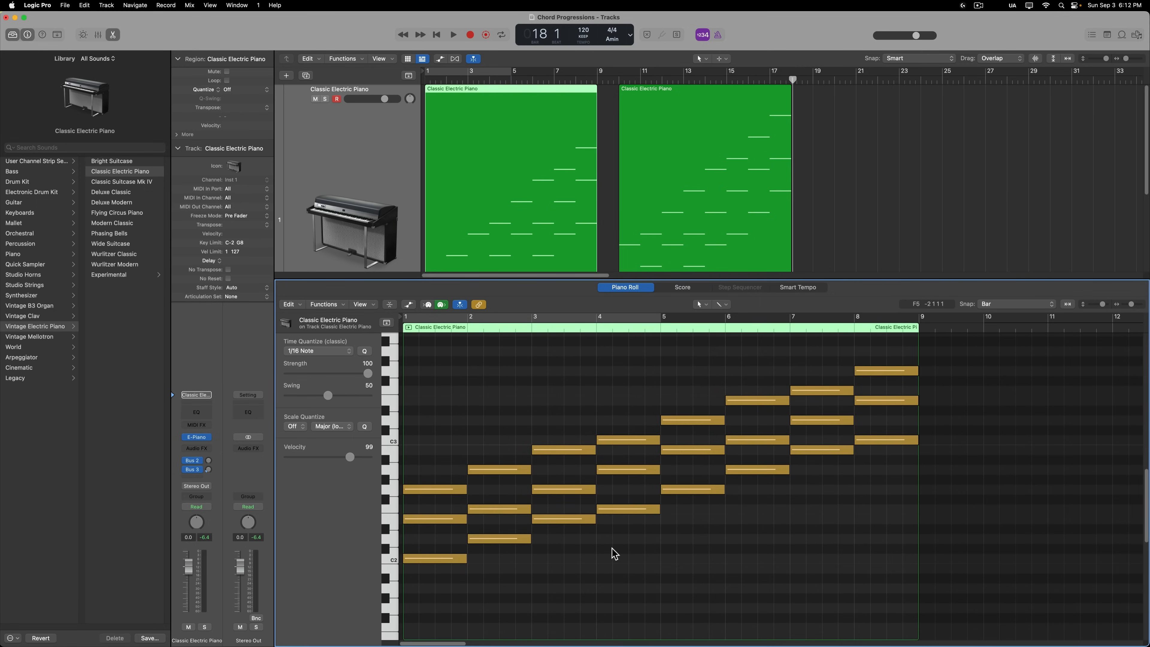
Compare the chord layouts of the A minor and C major regions by viewing each in the Piano Roll.
{"action": "left_click", "coordinate": [712, 240]}
{"action": "scroll", "coordinate": [699, 523], "scroll_direction": "up", "scroll_amount": 4}
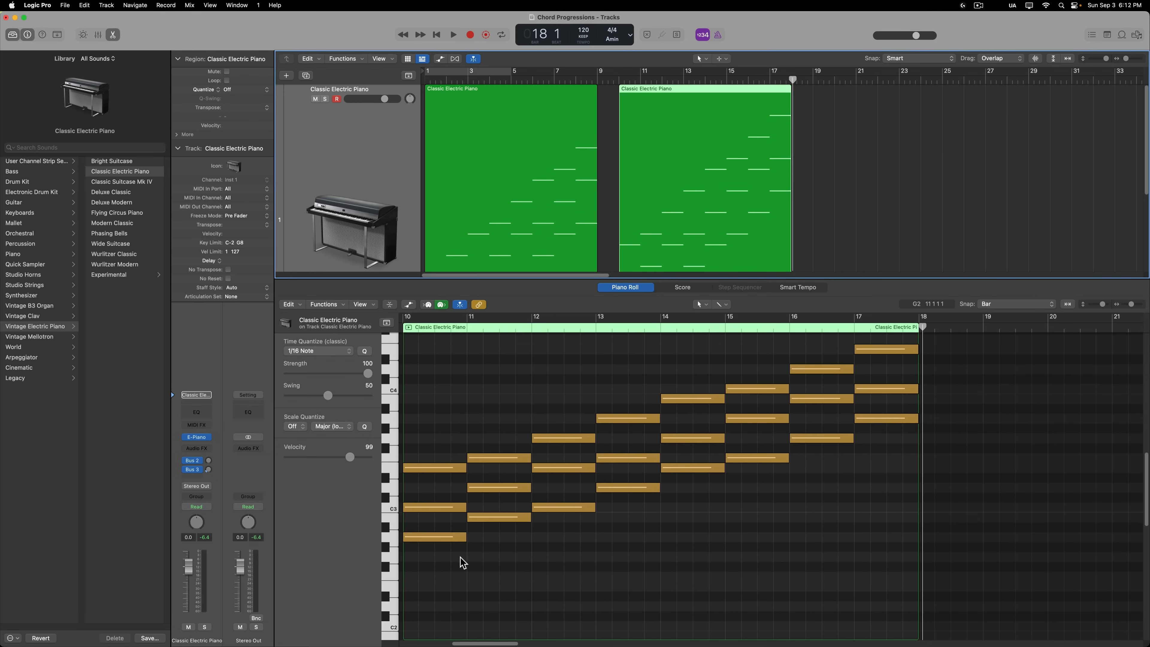
{"action": "left_click", "coordinate": [495, 226]}
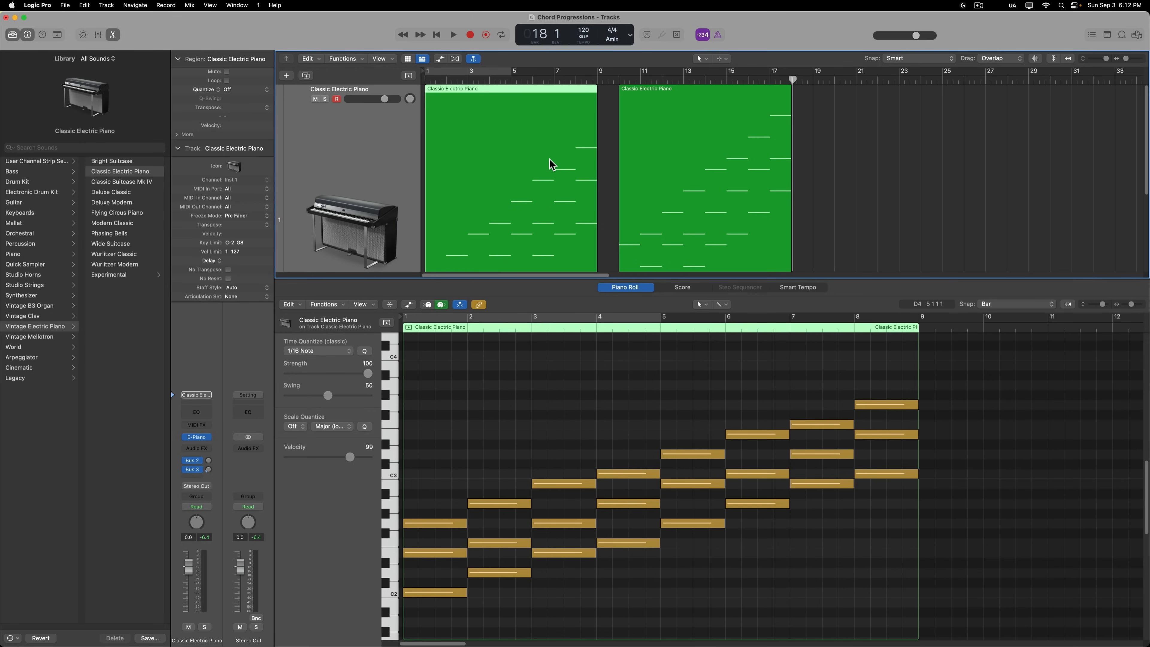
{"action": "left_click", "coordinate": [668, 151]}
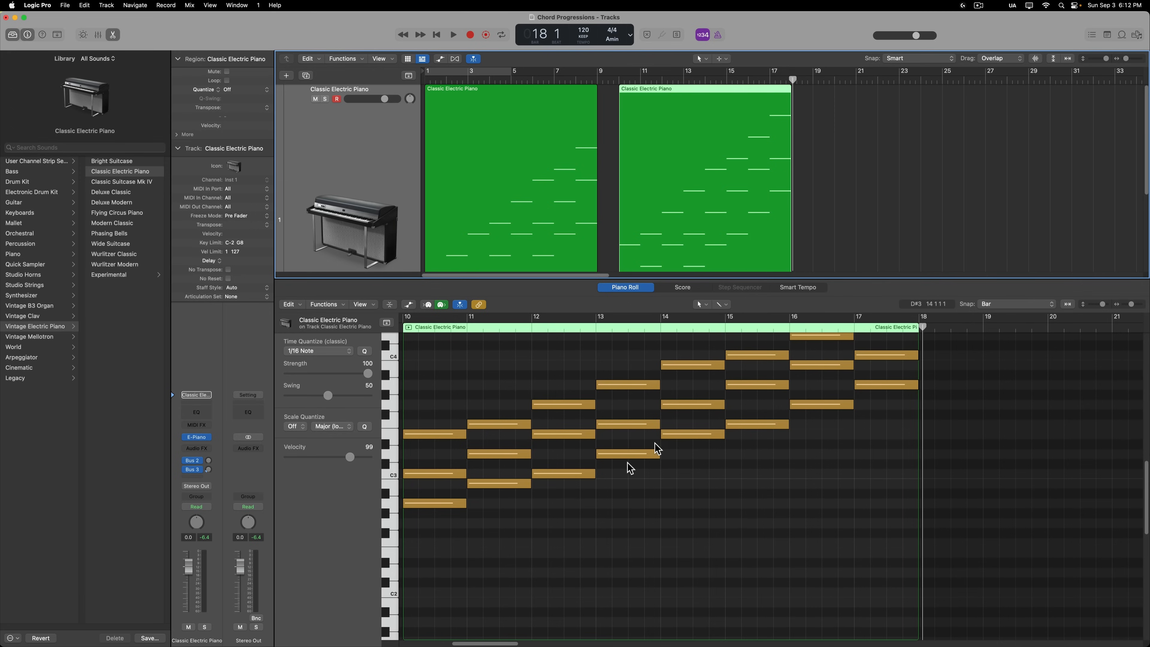
{"action": "scroll", "coordinate": [859, 452], "scroll_direction": "up", "scroll_amount": 2}
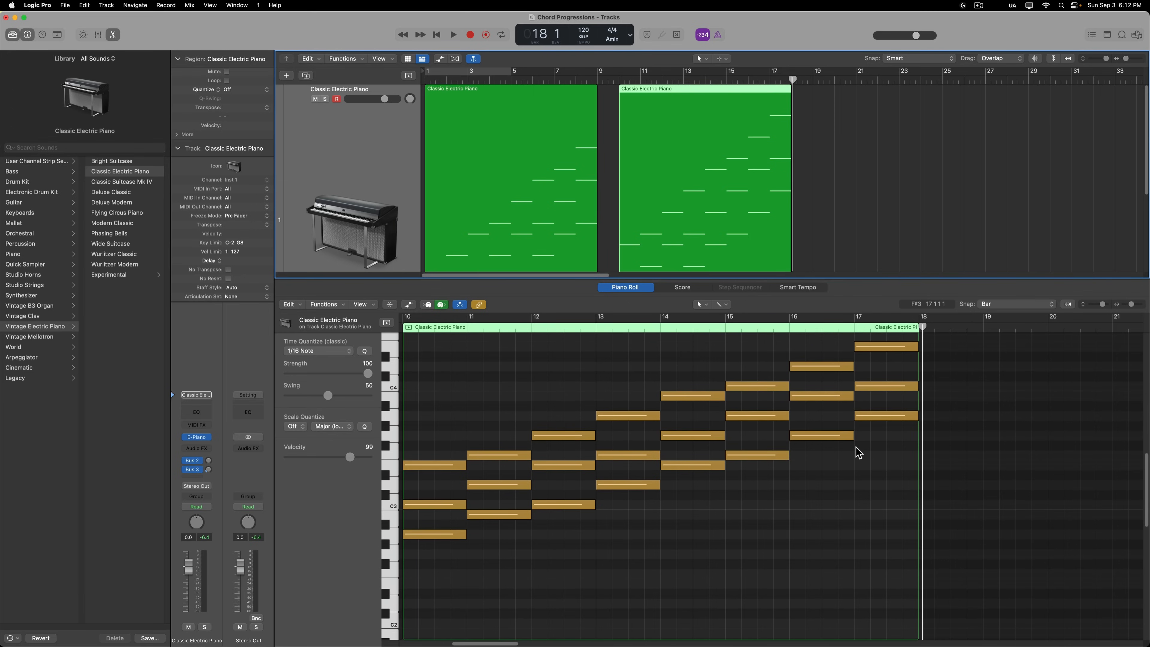
{"action": "left_click", "coordinate": [795, 211]}
{"action": "left_click", "coordinate": [720, 192]}
Transpose all notes of the A minor region up three semitones to C minor.
{"action": "left_click", "coordinate": [679, 537]}
{"action": "key", "text": "super+a"}
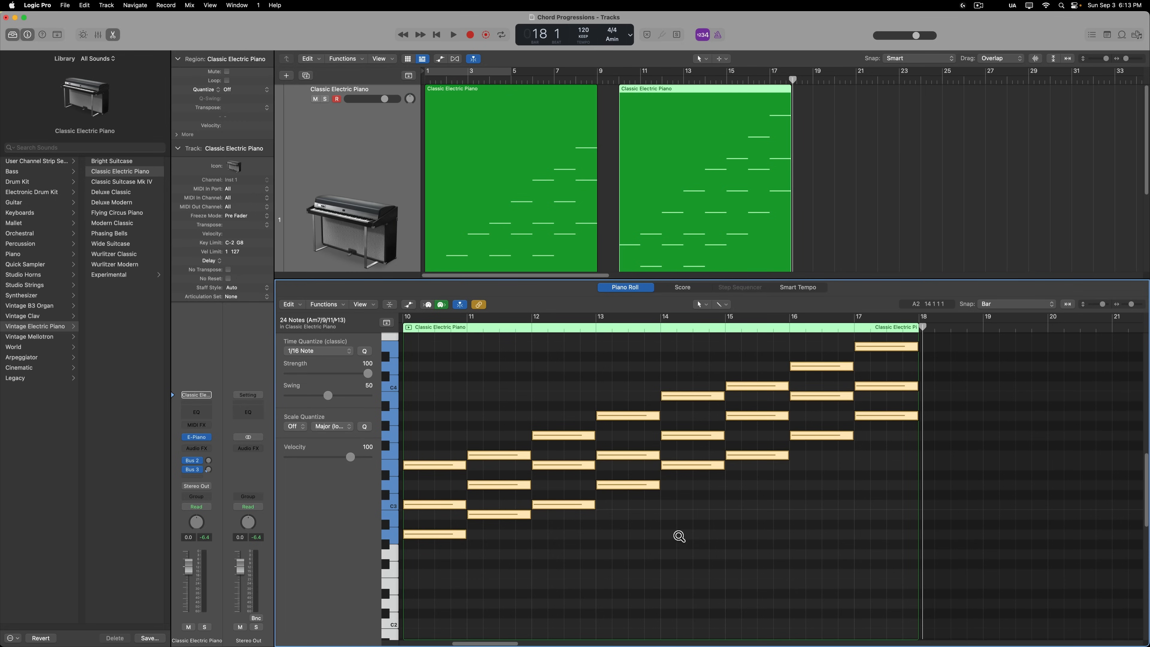
{"action": "key", "text": "alt+Up"}
{"action": "key", "text": "alt+Up"}
{"action": "key", "text": "alt+Up"}
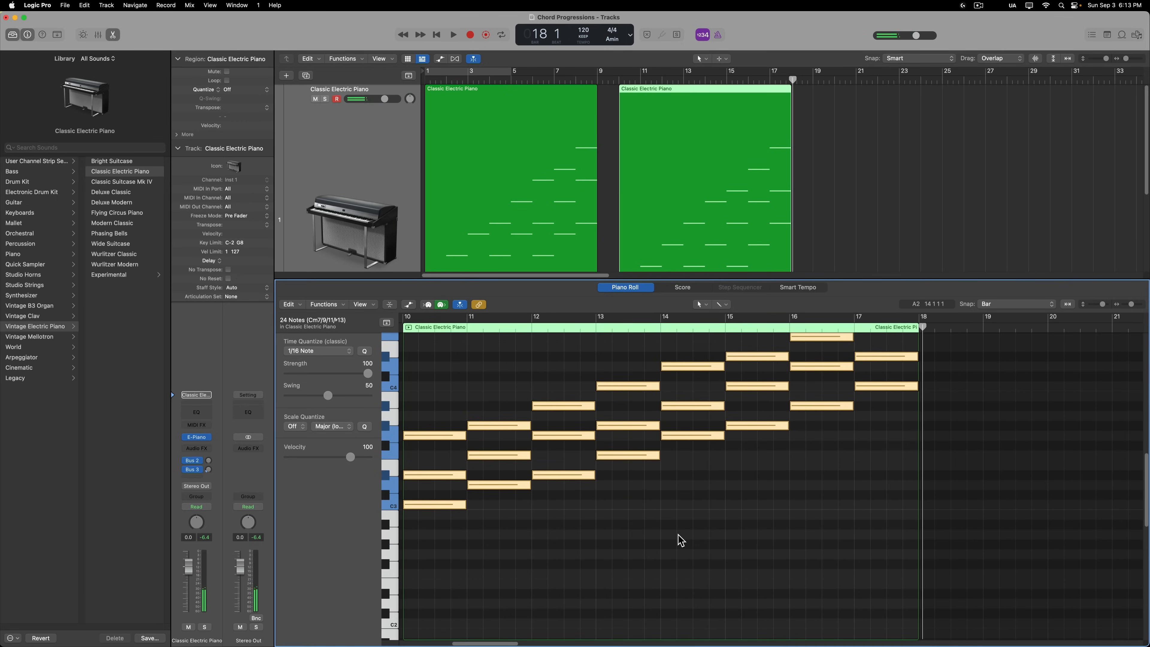
Transpose the selected chords down nine semitones, passing G minor, to E-flat minor.
{"action": "key", "text": "alt+Down"}
{"action": "key", "text": "alt+Down"}
{"action": "key", "text": "alt+Down"}
{"action": "key", "text": "alt+Down"}
{"action": "key", "text": "alt+Down"}
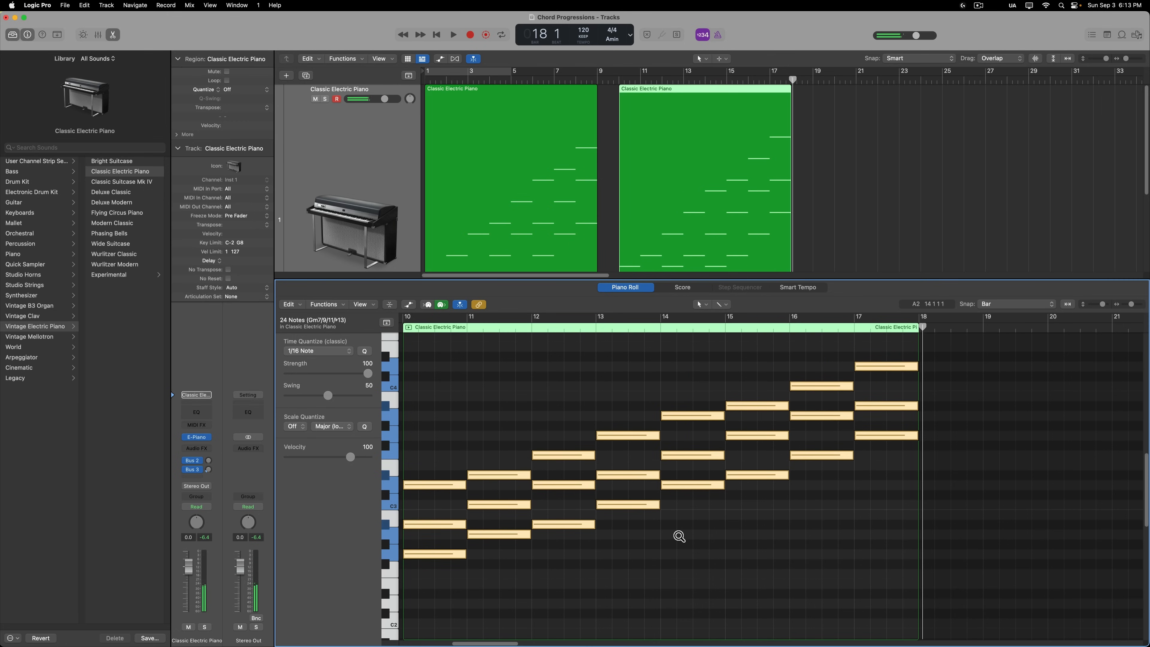
{"action": "key", "text": "alt+Down"}
{"action": "key", "text": "alt+Down"}
{"action": "key", "text": "alt+Down"}
{"action": "key", "text": "alt+Down"}
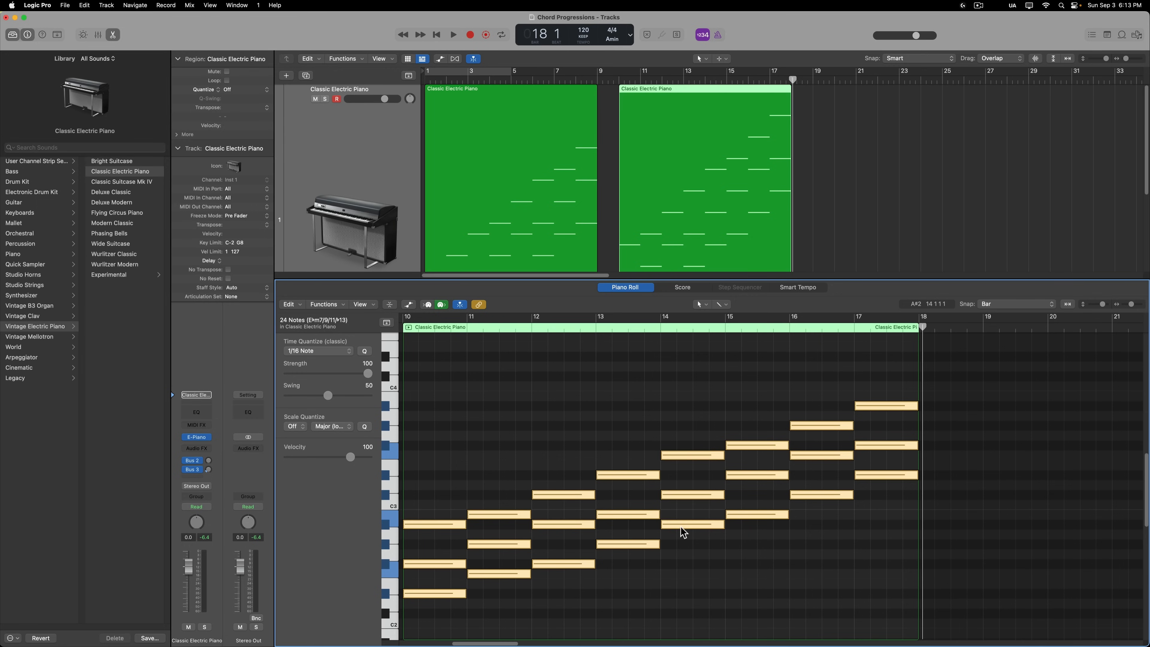
Transpose the selected chords back up six semitones to A minor and close the editor.
{"action": "key", "text": "alt+Up"}
{"action": "key", "text": "alt+Up"}
{"action": "key", "text": "alt+Up"}
{"action": "key", "text": "alt+Up"}
{"action": "key", "text": "alt+Up"}
{"action": "key", "text": "alt+Up"}
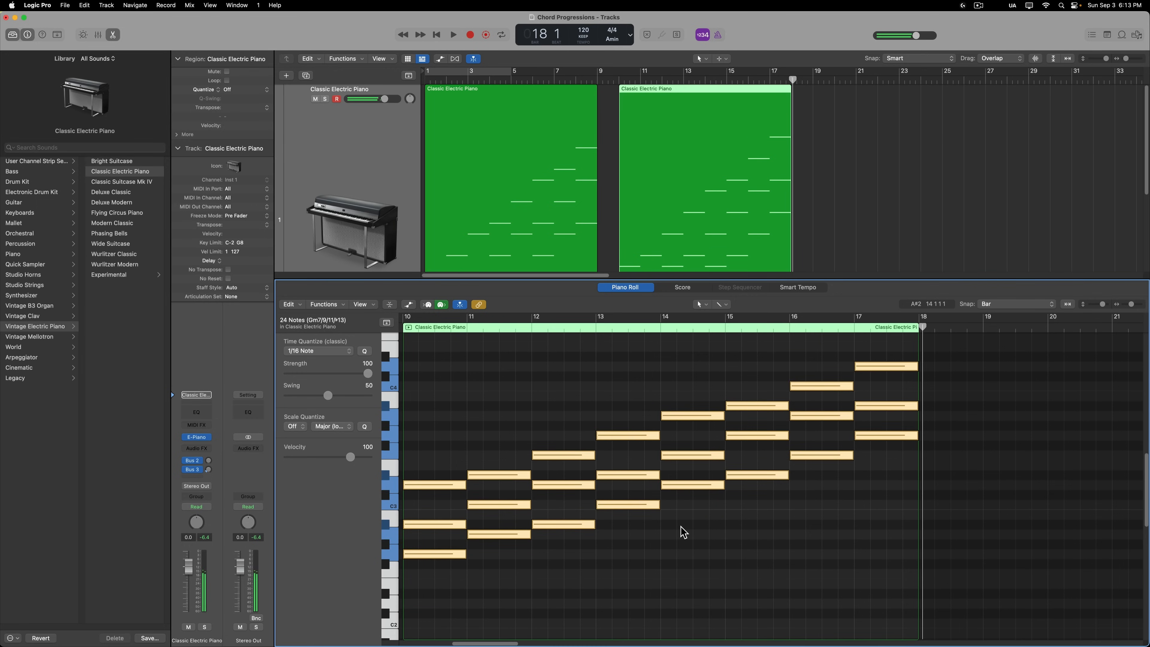
{"action": "left_click", "coordinate": [684, 532]}
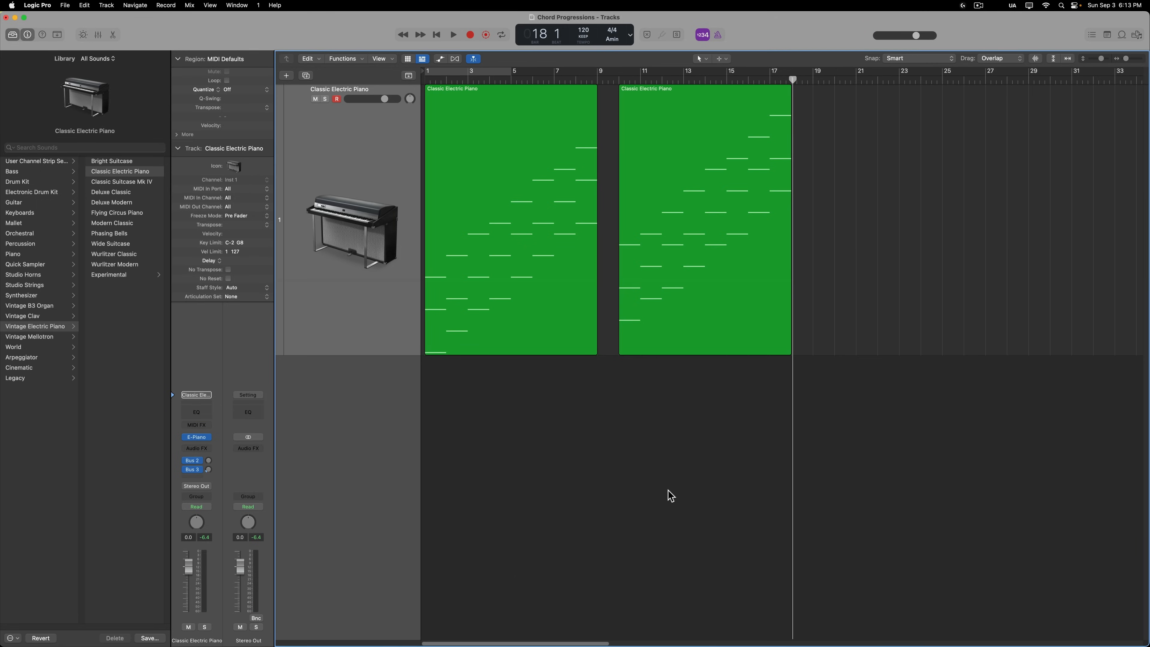
Return the playhead to bar 1, review the C major chord region in the Piano Roll and close the editor.
{"action": "key", "text": "Return"}
{"action": "key", "text": "super+Down"}
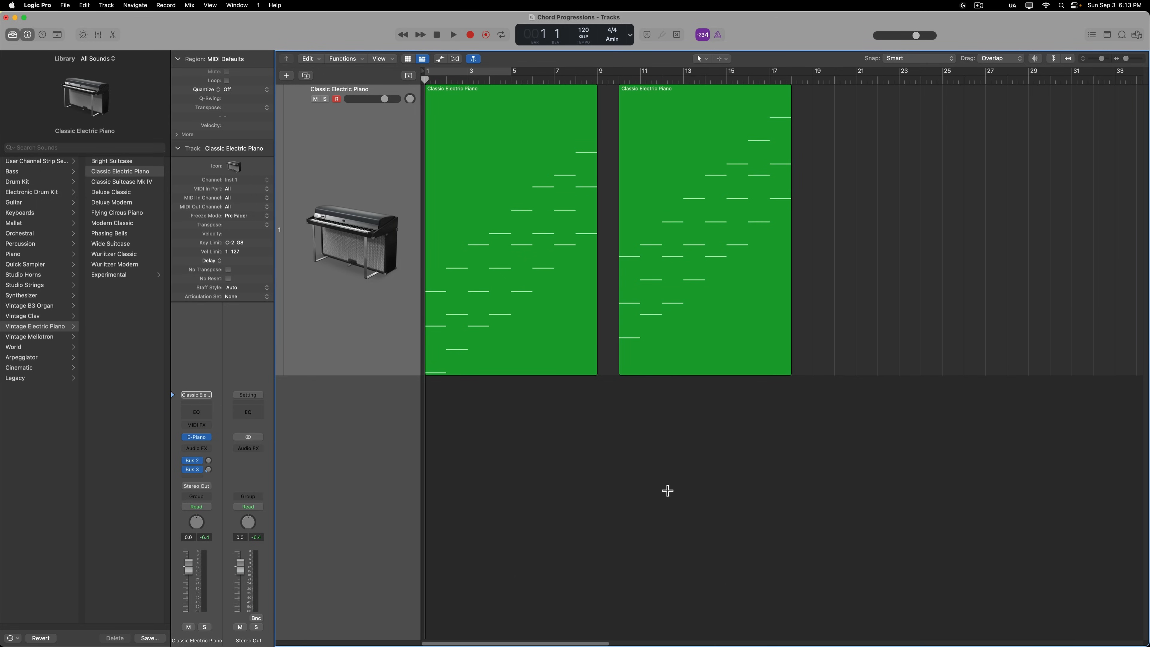
{"action": "key", "text": "super+Right"}
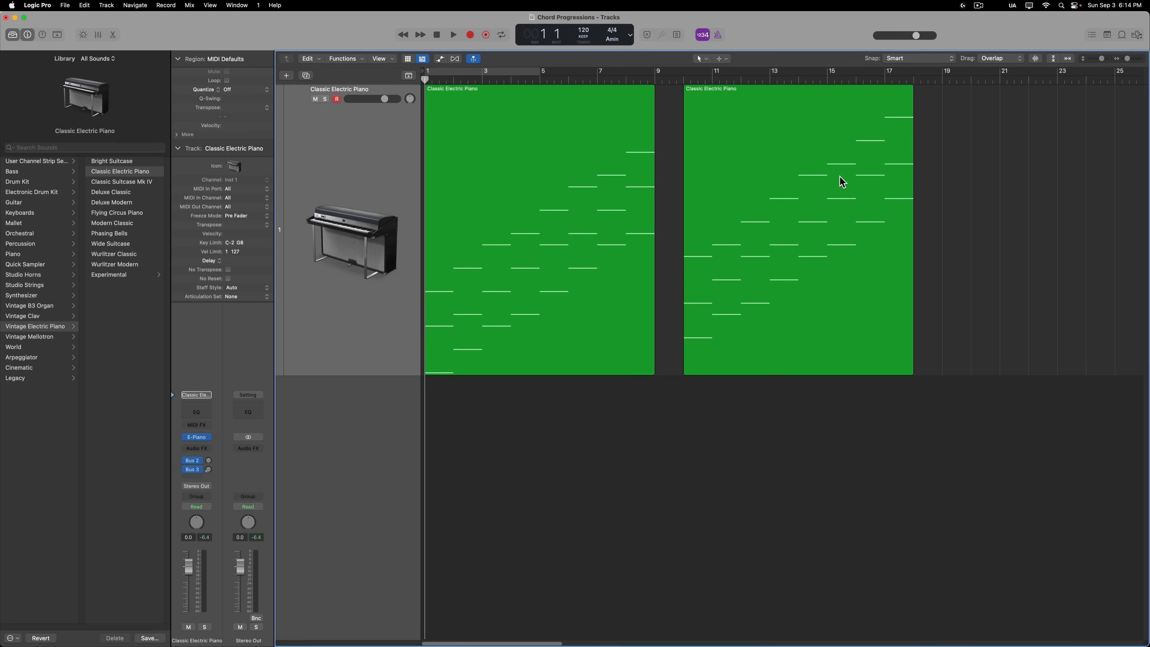
{"action": "double_click", "coordinate": [557, 290]}
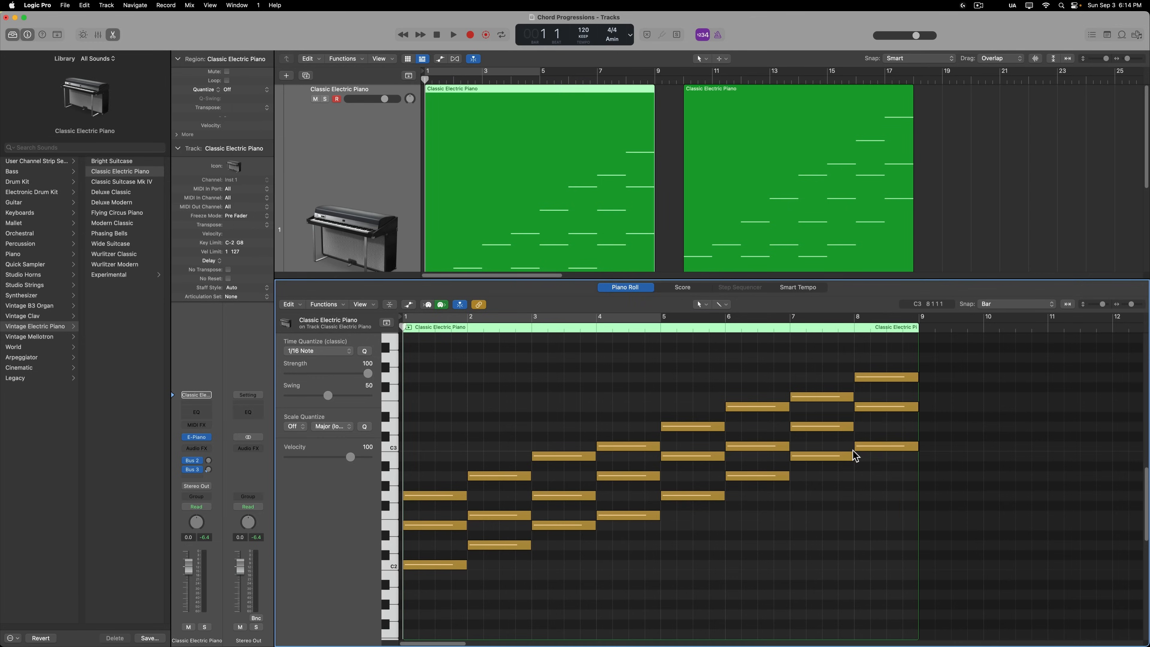
{"action": "key", "text": "e"}
{"action": "left_click", "coordinate": [737, 447]}
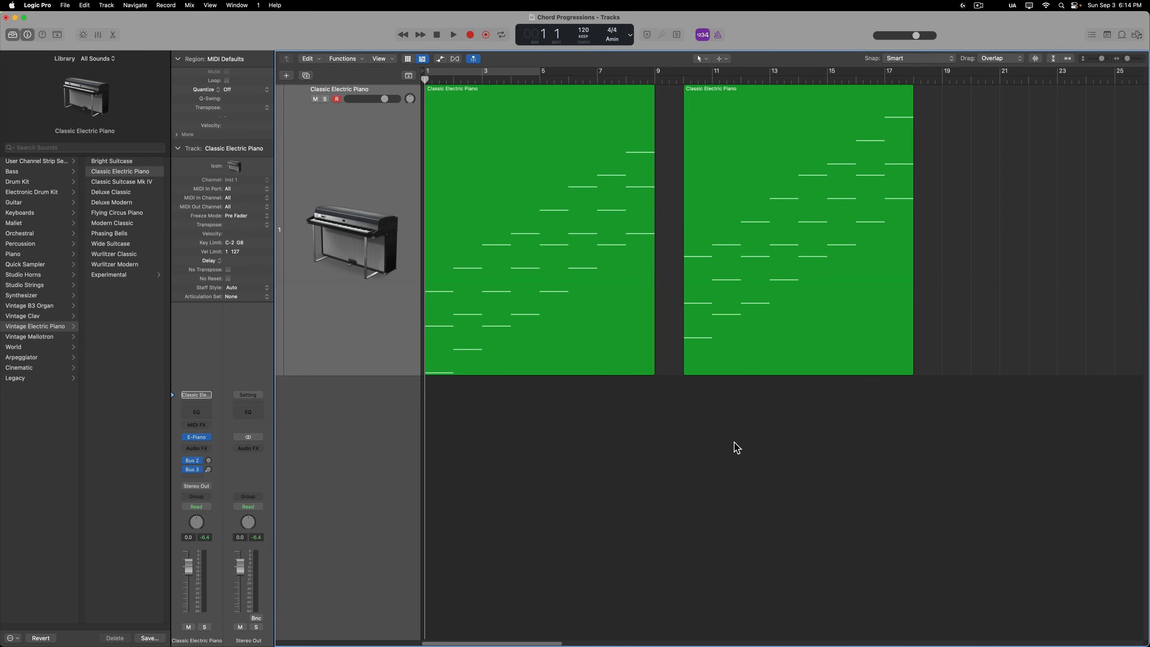
Set the alternate tool to the Scissors Tool and the snap value to Bar.
{"action": "left_click", "coordinate": [722, 60]}
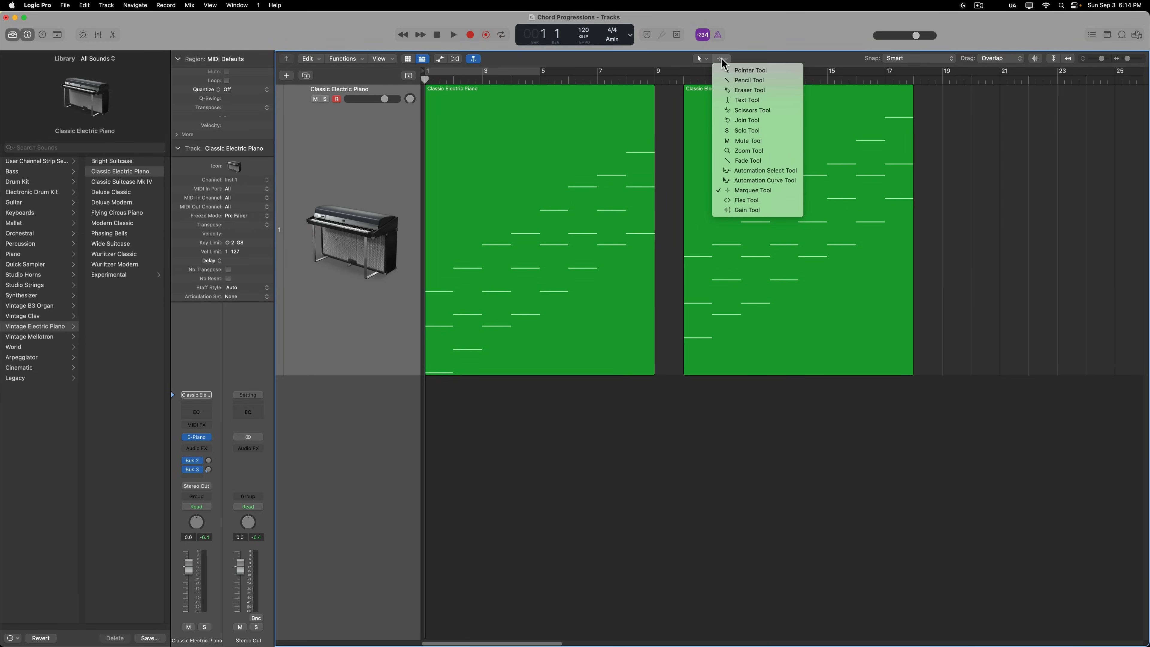
{"action": "left_click", "coordinate": [781, 111]}
{"action": "left_click", "coordinate": [914, 59]}
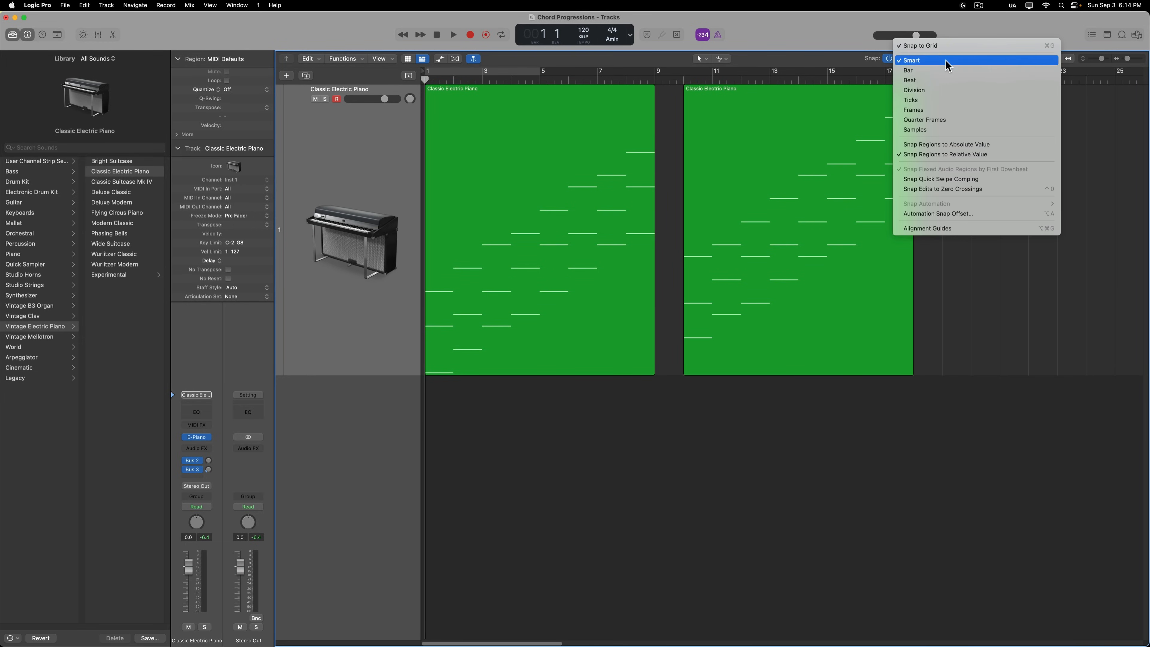
{"action": "left_click", "coordinate": [949, 70]}
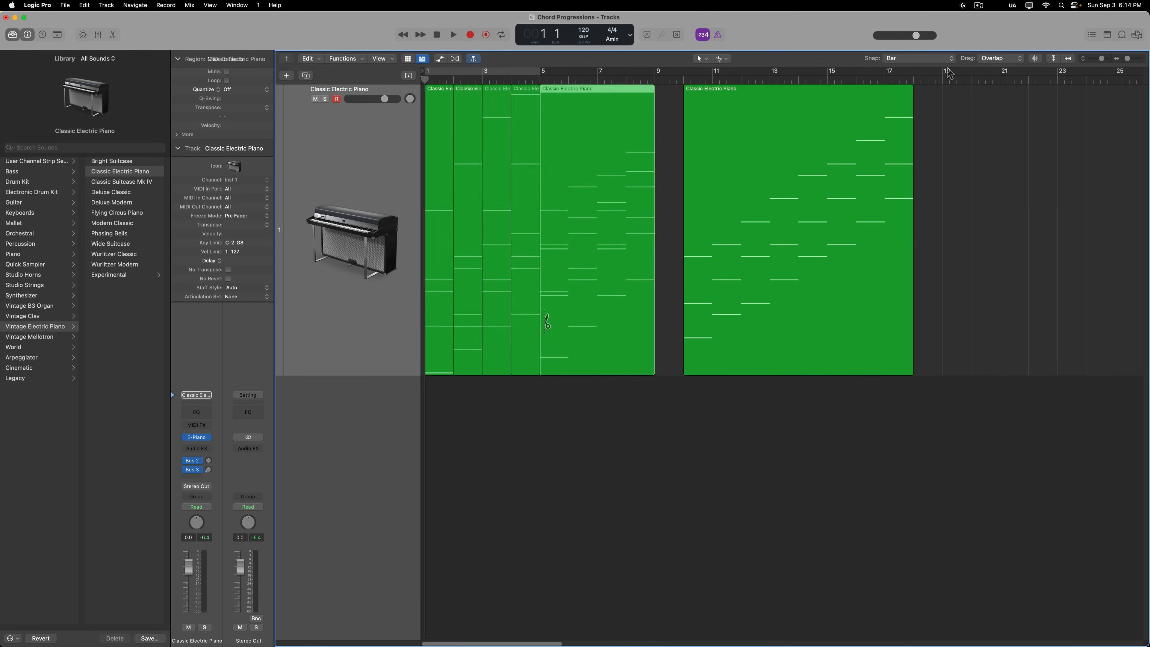
Undo the individual cuts and split both the C major and A minor regions into equal one-bar chord regions.
{"action": "key", "text": "super+z"}
{"action": "key", "text": "super+z"}
{"action": "key", "text": "super+z"}
{"action": "key", "text": "super+z"}
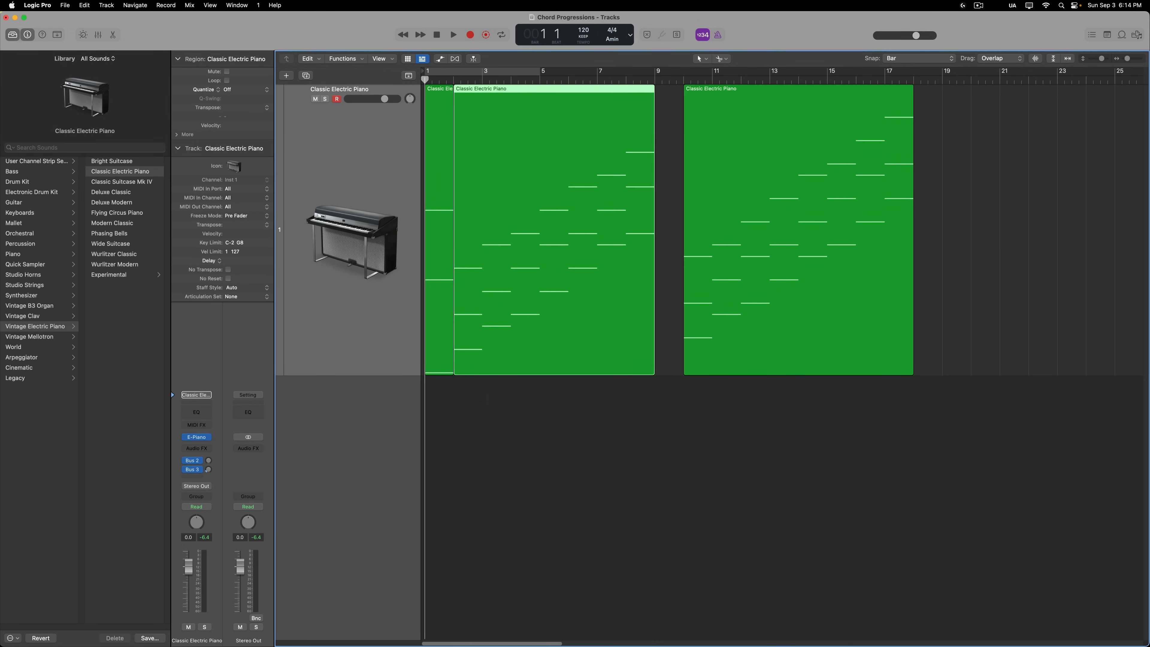
{"action": "left_click", "coordinate": [453, 290], "text": "alt"}
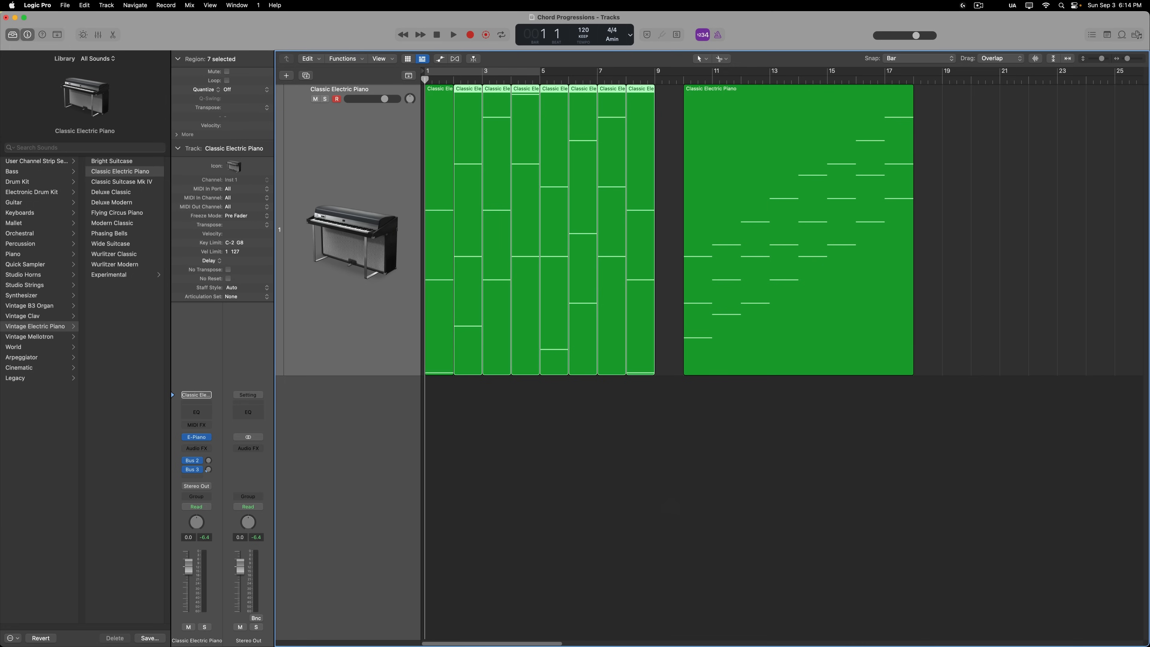
{"action": "left_click", "coordinate": [712, 283], "text": "alt"}
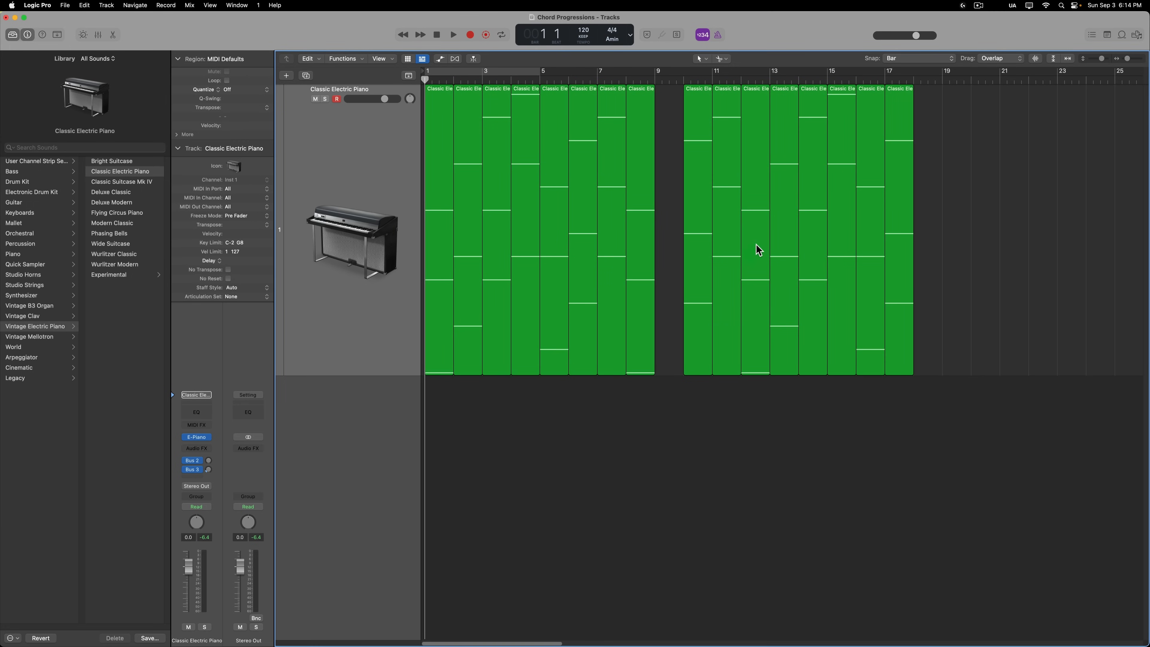
Copy the third, sixth, seventh and first A minor chords to bars 20 to 23 as a trial progression, and delete the copies.
{"action": "left_click_drag", "start_coordinate": [757, 249], "coordinate": [983, 270]}
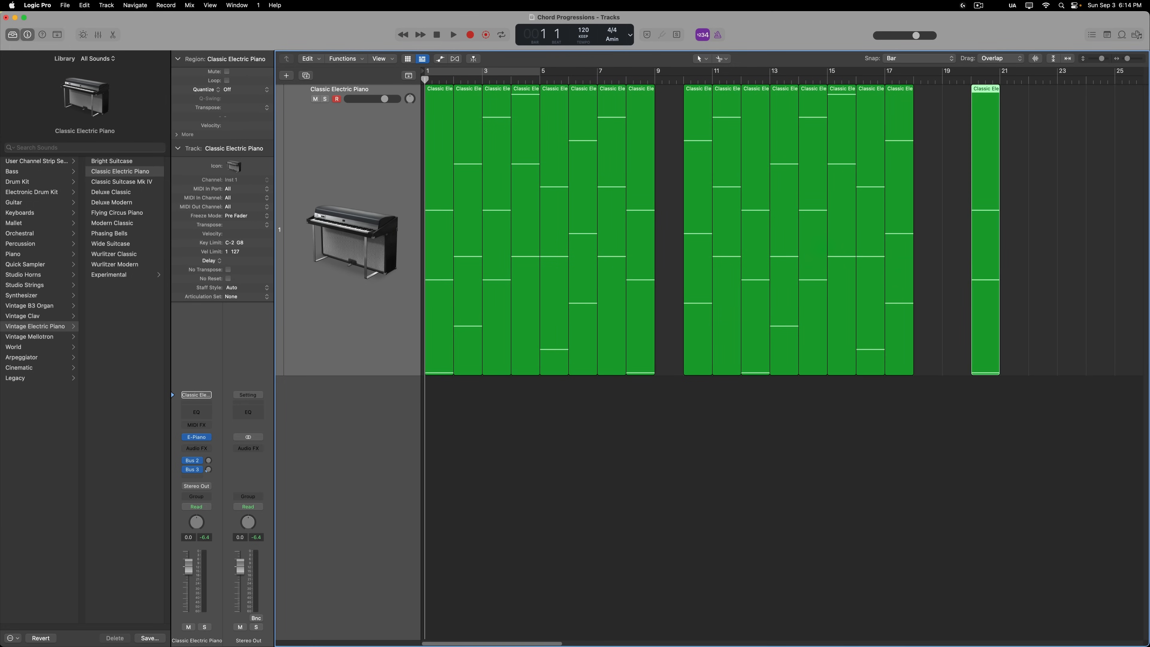
{"action": "left_click_drag", "start_coordinate": [836, 248], "coordinate": [1016, 249]}
{"action": "left_click_drag", "start_coordinate": [704, 252], "coordinate": [1079, 254]}
{"action": "left_click_drag", "start_coordinate": [868, 244], "coordinate": [981, 215]}
{"action": "left_click", "coordinate": [1019, 437]}
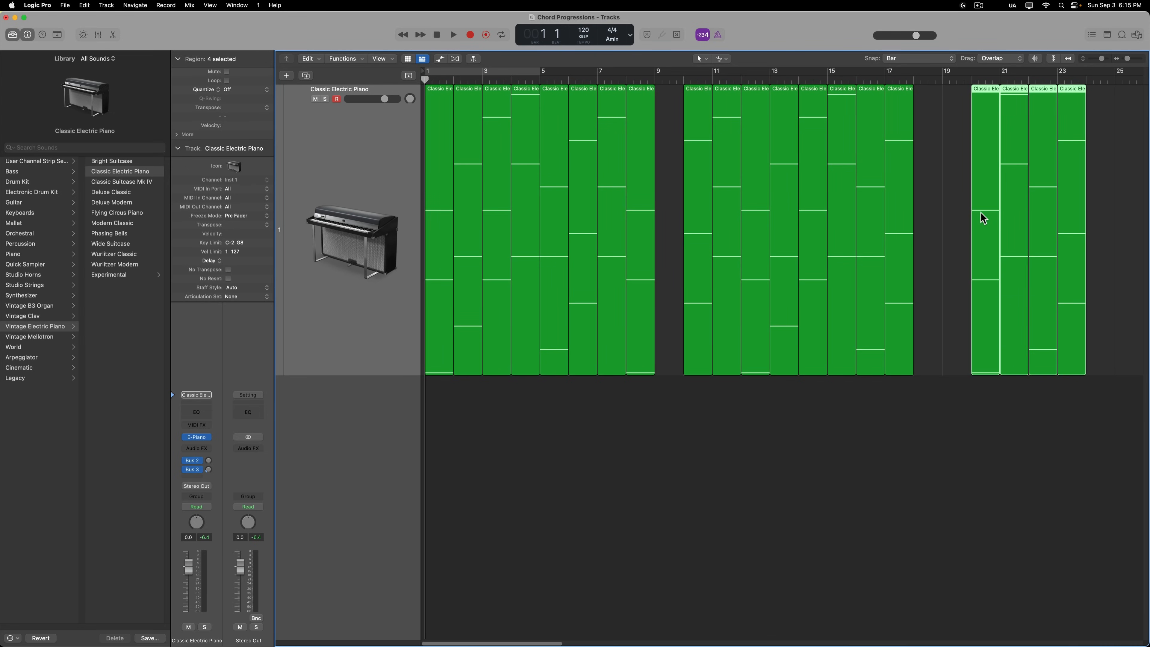
{"action": "key", "text": "Delete"}
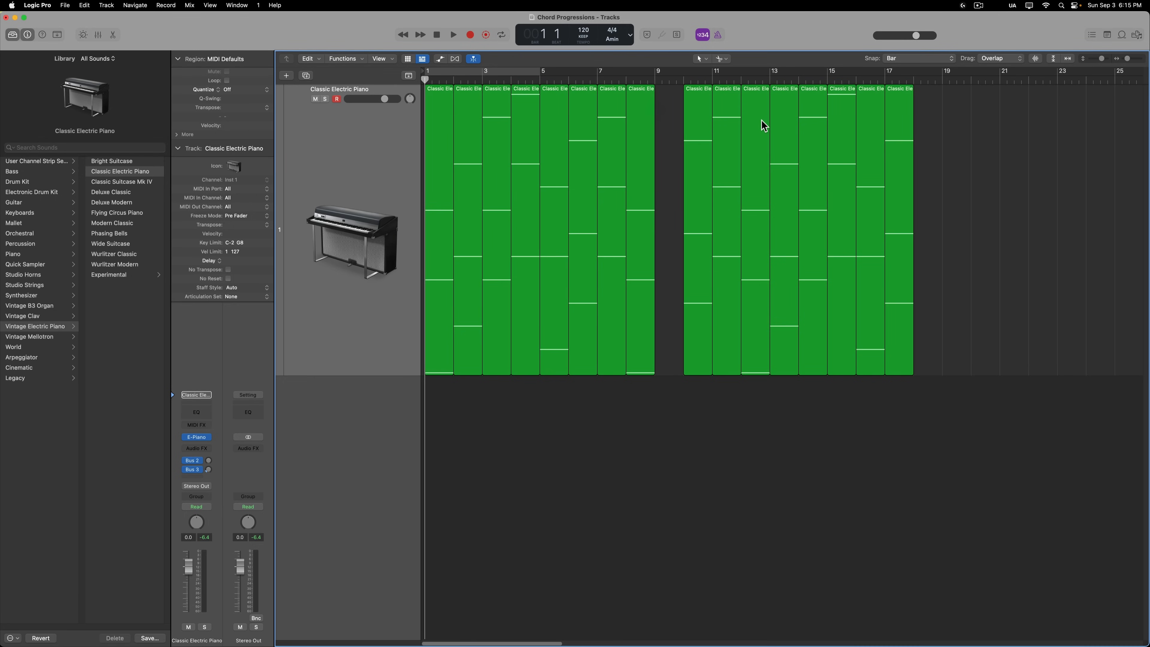
Go through the eight C major chord regions in order twice to identify each chord's number in the scale.
{"action": "left_click", "coordinate": [720, 58]}
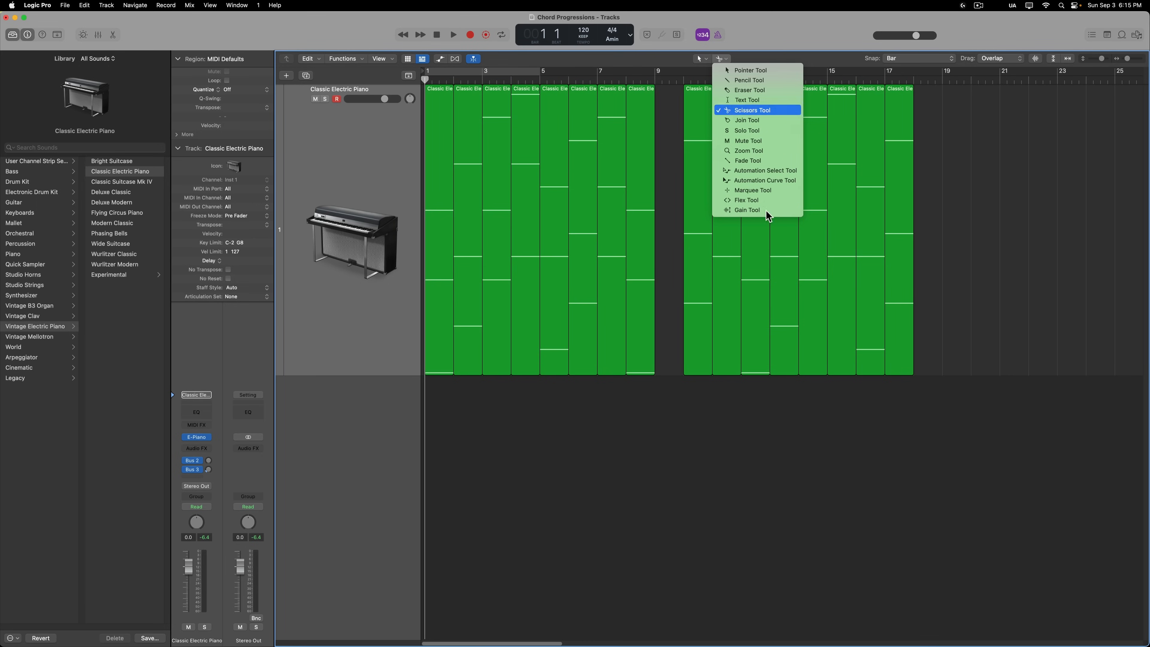
{"action": "left_click", "coordinate": [731, 458]}
{"action": "left_click", "coordinate": [439, 106]}
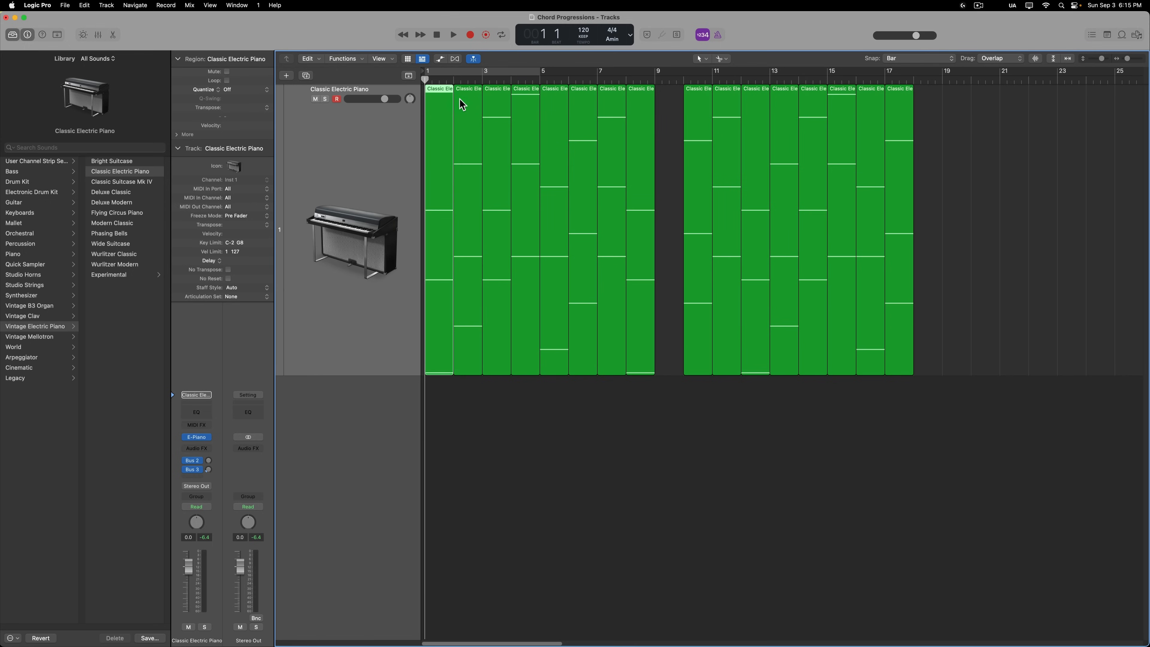
{"action": "left_click", "coordinate": [462, 104]}
{"action": "left_click", "coordinate": [499, 103]}
{"action": "left_click", "coordinate": [530, 105]}
{"action": "left_click", "coordinate": [555, 105]}
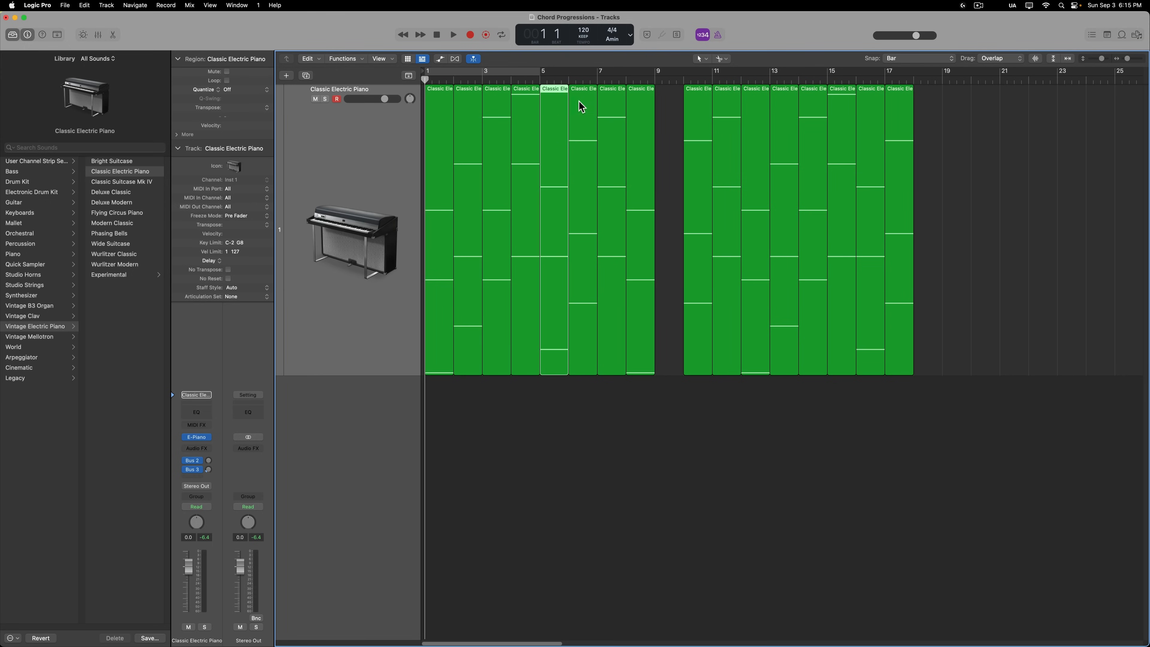
{"action": "left_click", "coordinate": [584, 107]}
{"action": "left_click", "coordinate": [614, 109]}
{"action": "left_click", "coordinate": [641, 106]}
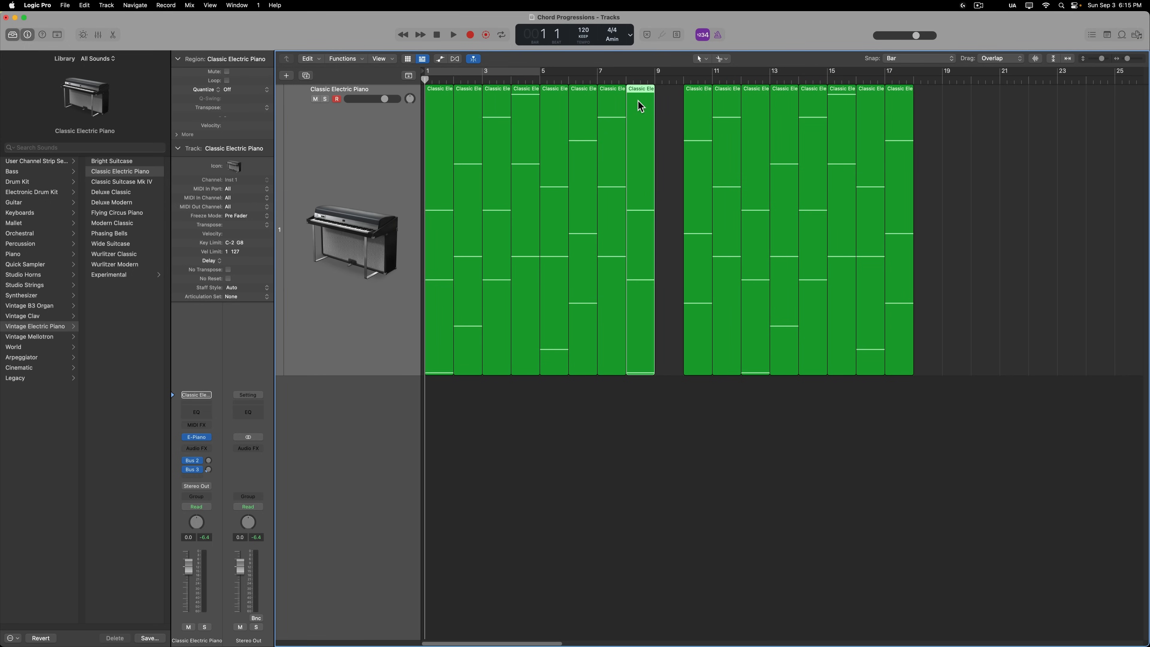
{"action": "left_click", "coordinate": [598, 431]}
{"action": "left_click", "coordinate": [438, 109]}
{"action": "left_click", "coordinate": [468, 105]}
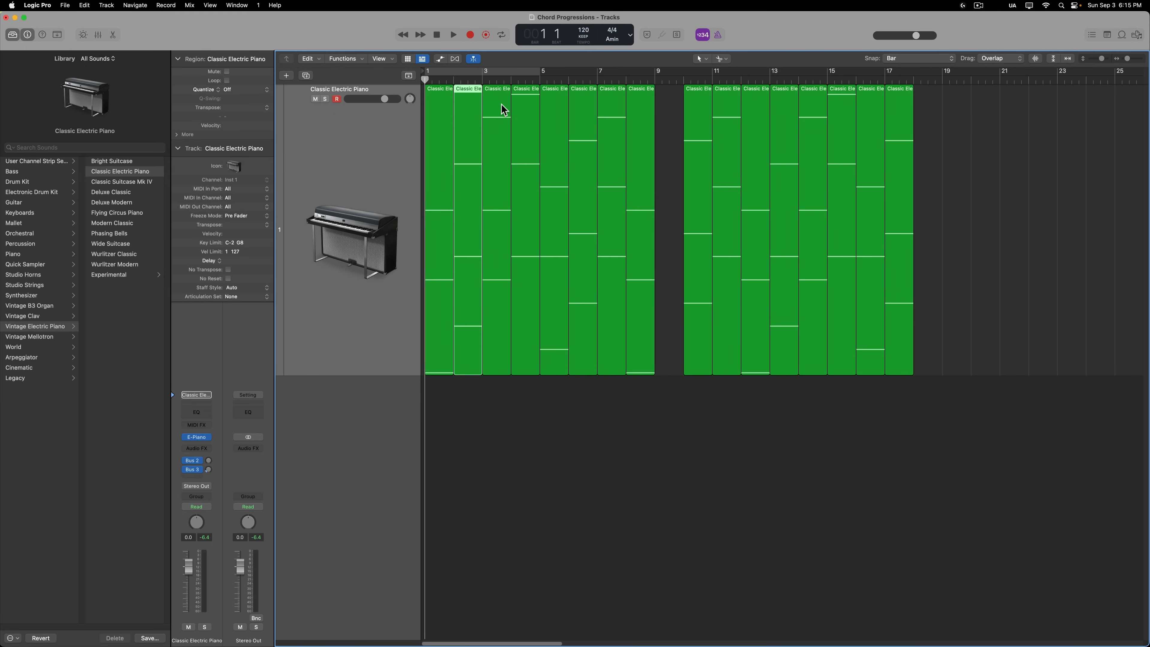
{"action": "left_click", "coordinate": [503, 108]}
{"action": "left_click", "coordinate": [528, 121]}
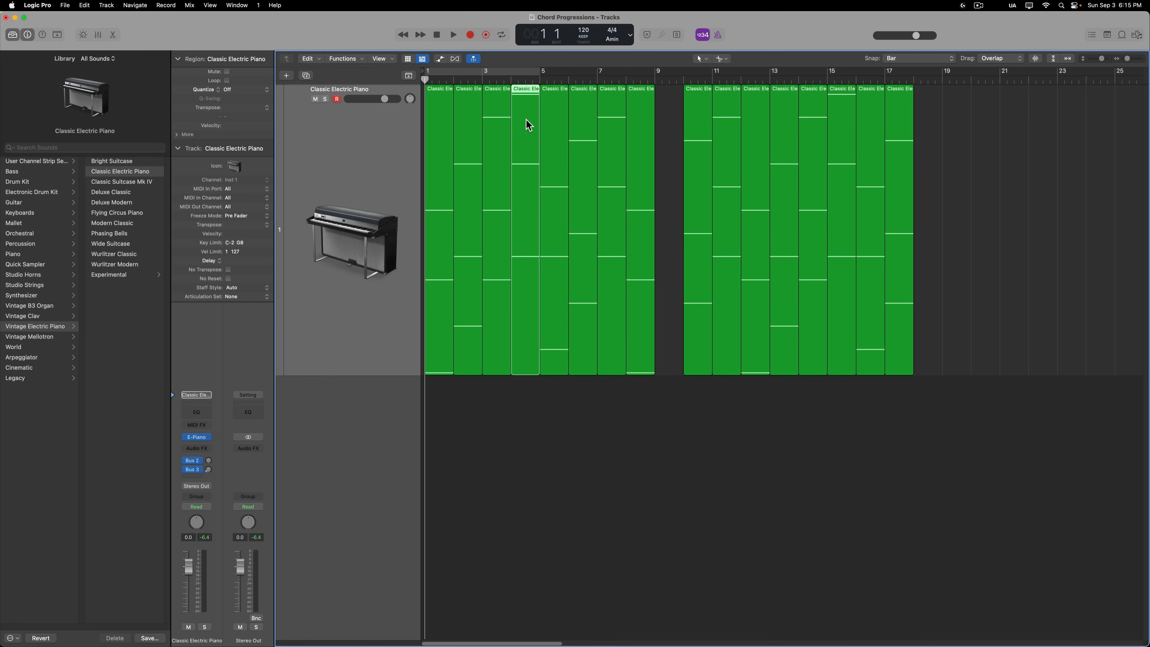
{"action": "left_click", "coordinate": [554, 130]}
{"action": "left_click", "coordinate": [584, 136]}
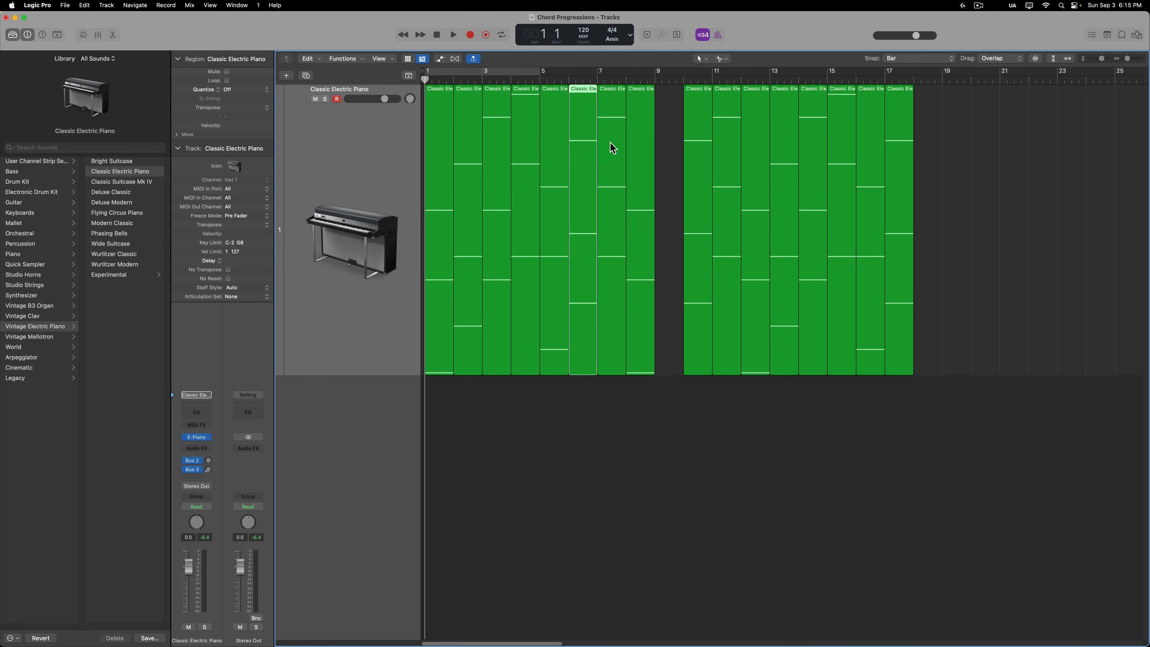
{"action": "left_click", "coordinate": [610, 143]}
{"action": "left_click", "coordinate": [639, 138]}
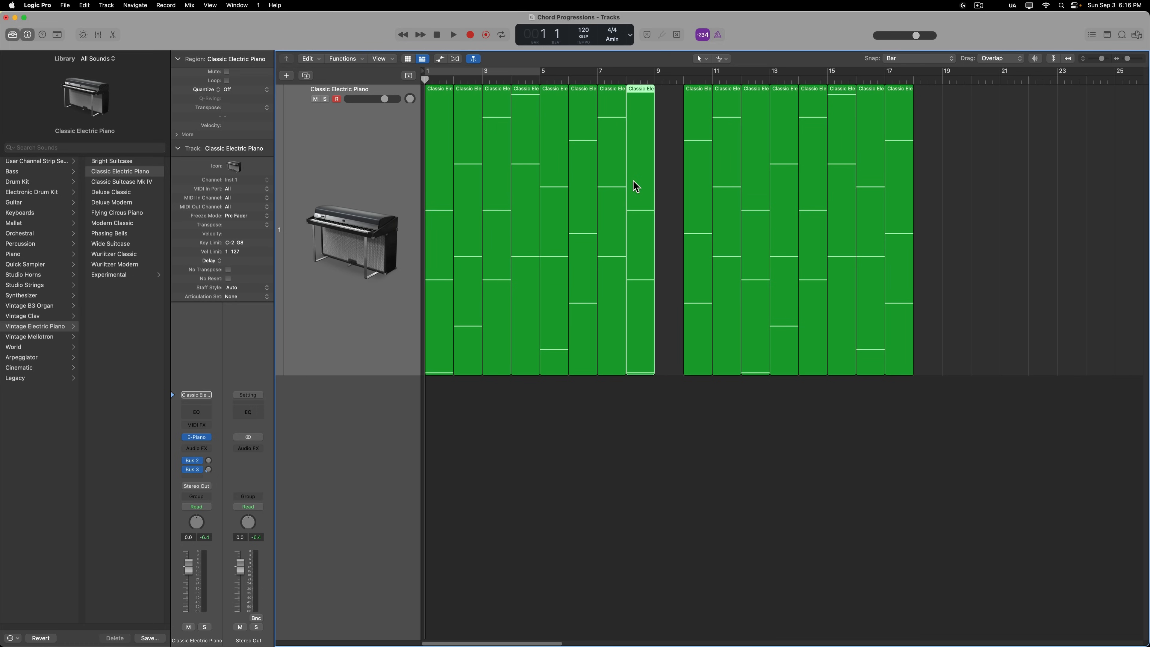
Use the Text Tool to number the eight C major chord regions consecutively, starting from 1.
{"action": "left_click", "coordinate": [722, 59]}
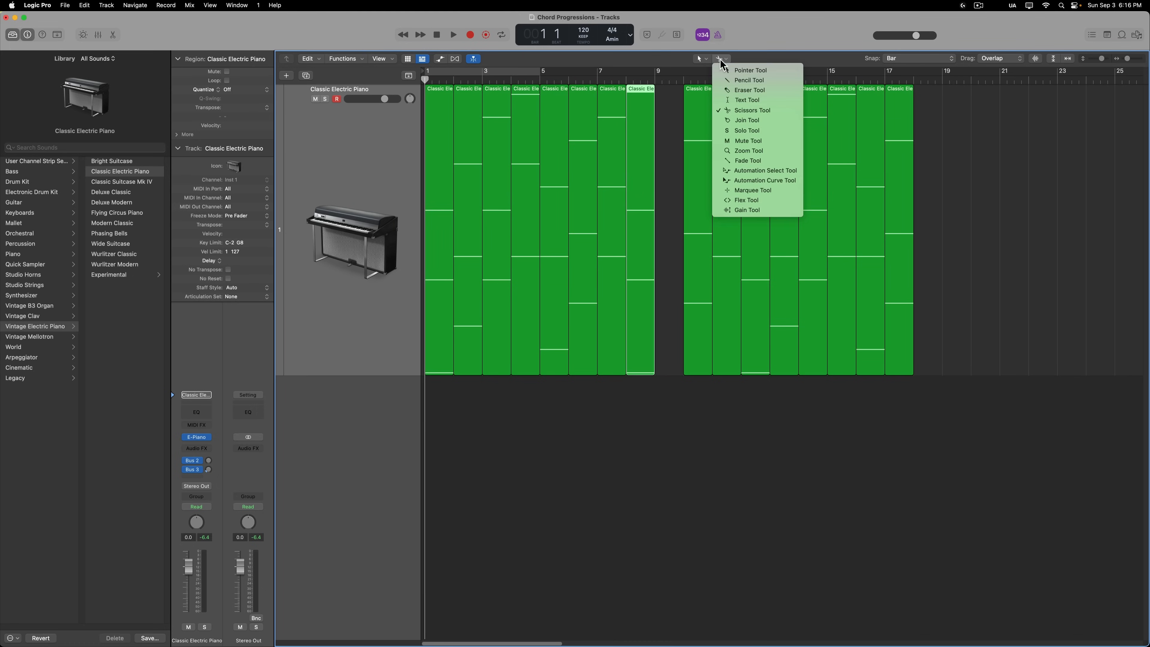
{"action": "left_click", "coordinate": [760, 103]}
{"action": "left_click_drag", "start_coordinate": [642, 416], "coordinate": [441, 250]}
{"action": "left_click", "coordinate": [441, 113]}
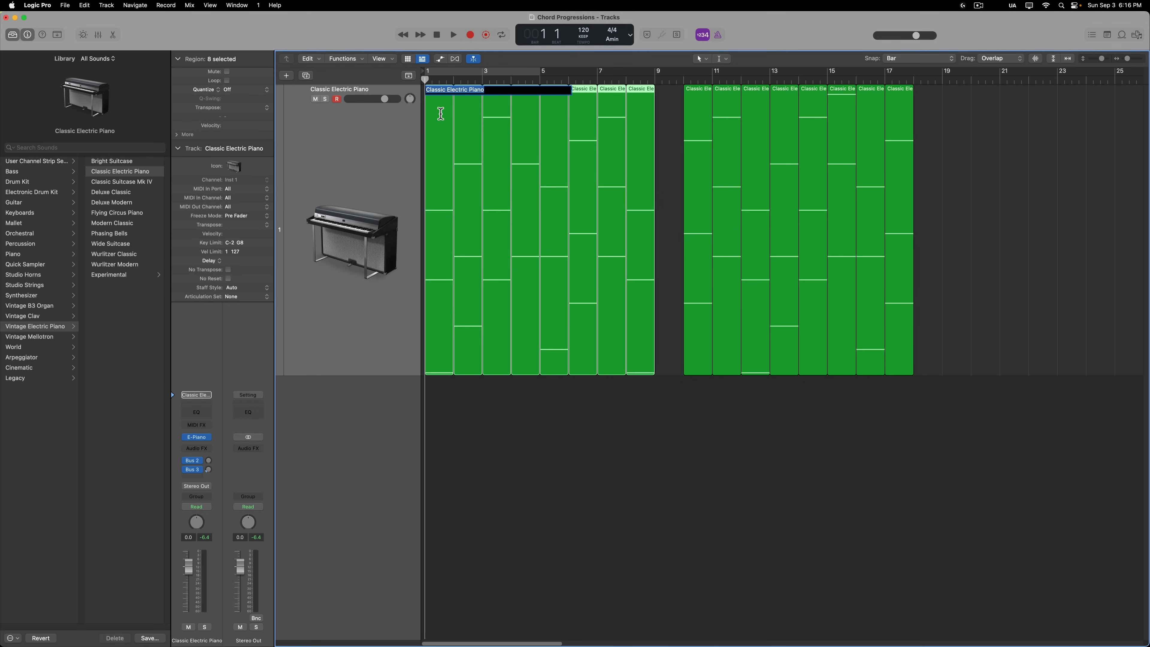
{"action": "type", "text": "1"}
{"action": "key", "text": "Return"}
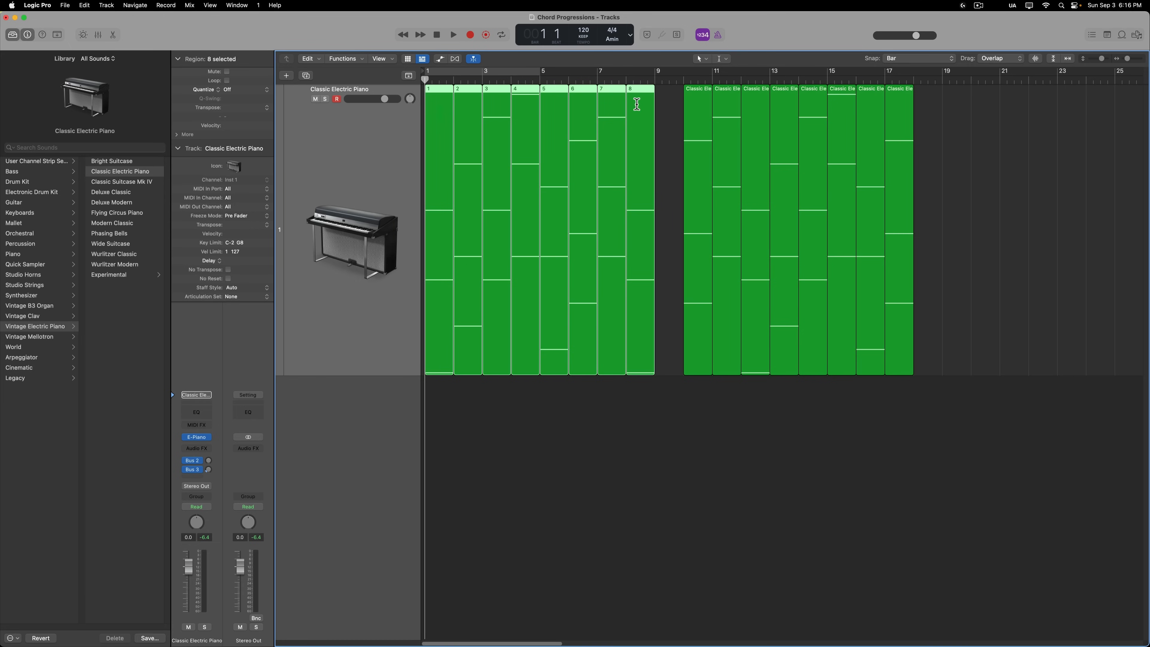
Number the eight A minor chord regions consecutively, starting from 1.
{"action": "left_click", "coordinate": [673, 436]}
{"action": "left_click_drag", "start_coordinate": [912, 372], "coordinate": [912, 373]}
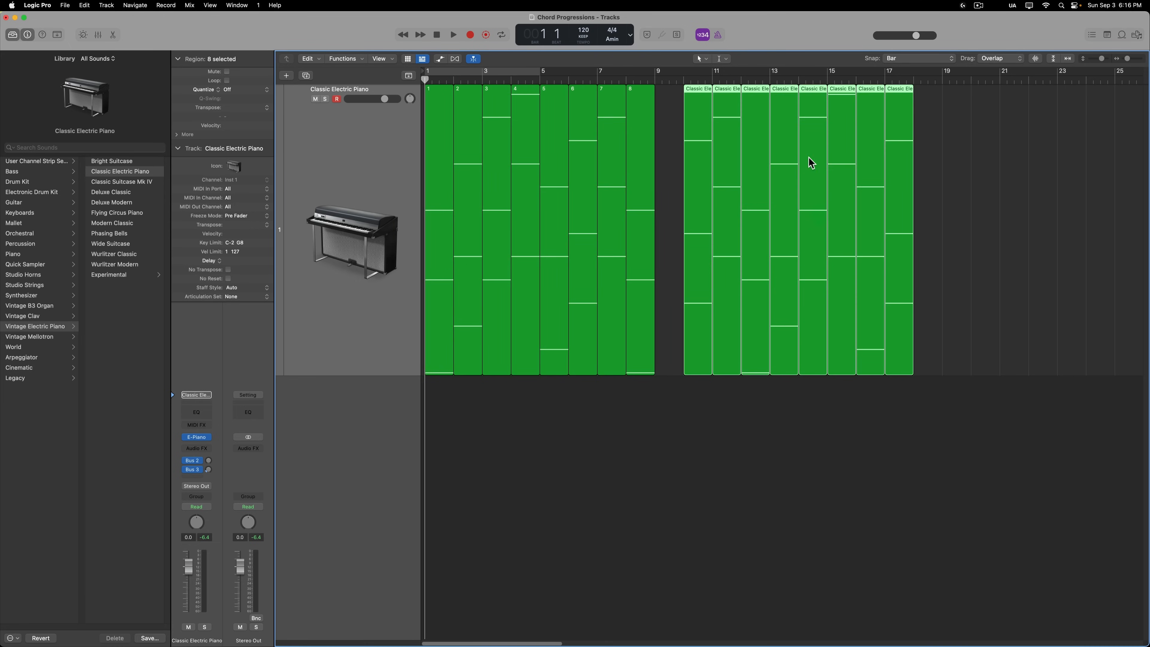
{"action": "key", "text": "shift+n"}
{"action": "type", "text": "1"}
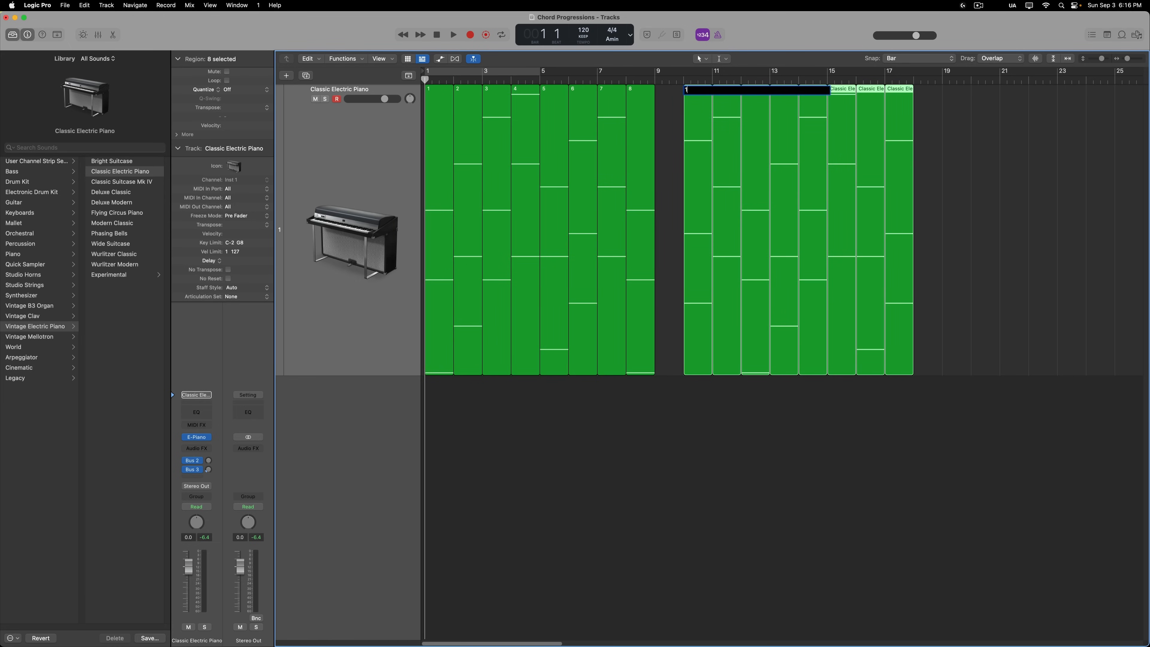
{"action": "key", "text": "Return"}
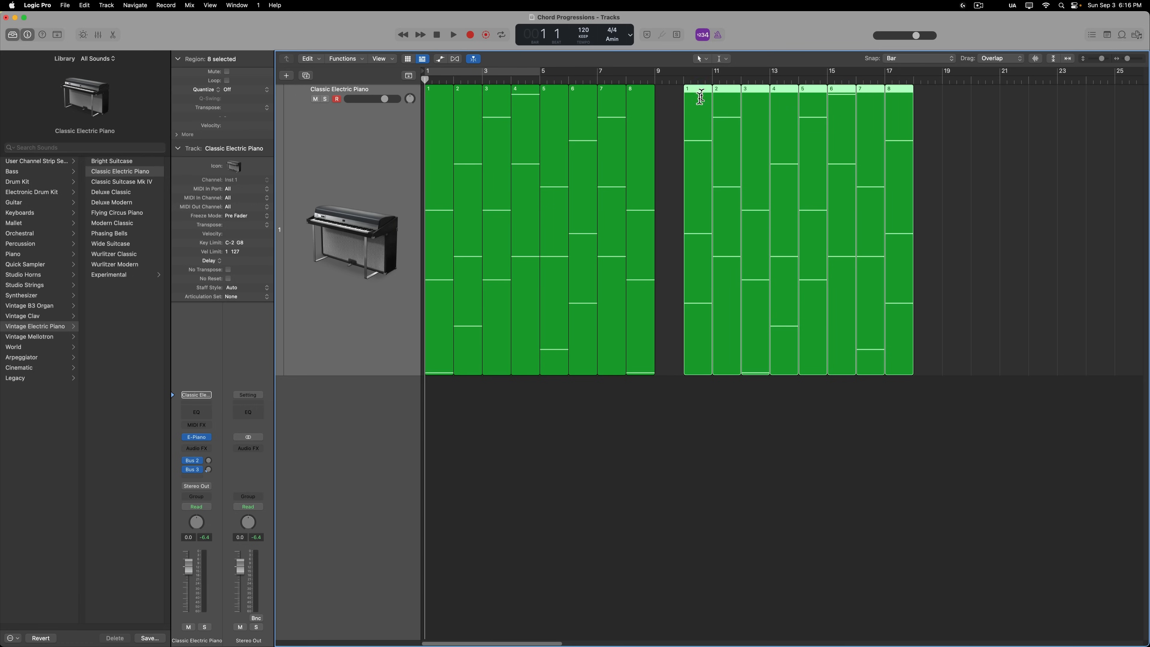
{"action": "left_click", "coordinate": [820, 479]}
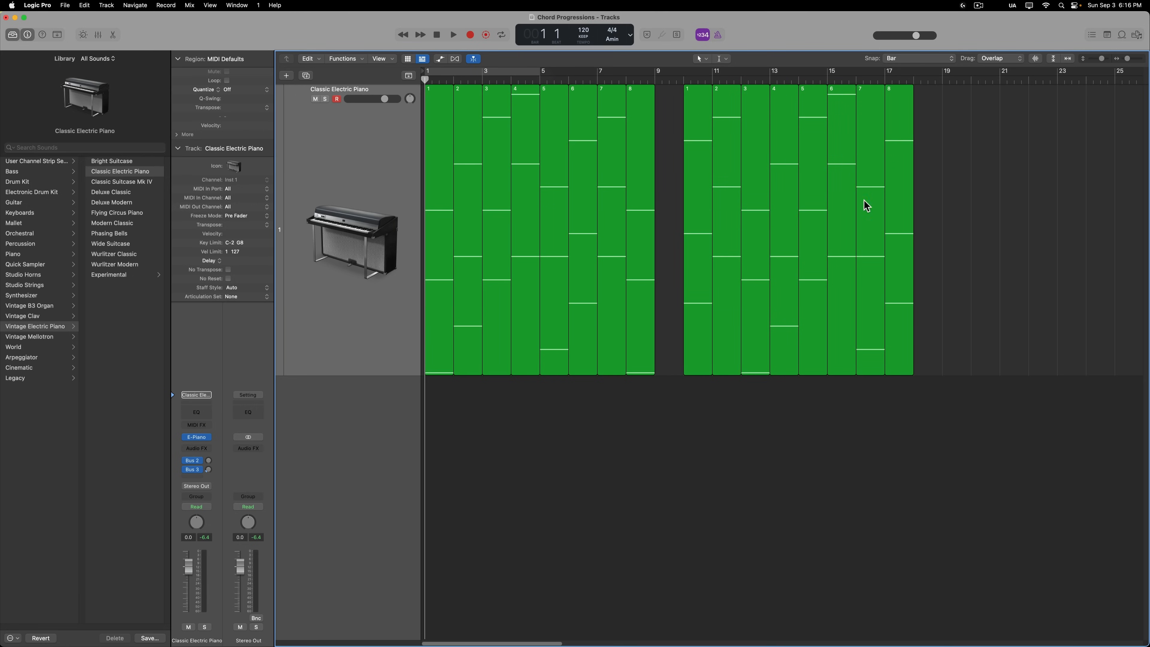
Move the A minor chords to bar 17 and copy C major chords 1, 4, 5, 6 and 1 into bars 10 to 14.
{"action": "left_click_drag", "start_coordinate": [959, 227], "coordinate": [890, 218]}
{"action": "left_click", "coordinate": [793, 203]}
{"action": "left_click_drag", "start_coordinate": [438, 116], "coordinate": [699, 150]}
{"action": "left_click_drag", "start_coordinate": [518, 120], "coordinate": [724, 141]}
{"action": "left_click_drag", "start_coordinate": [561, 125], "coordinate": [742, 145]}
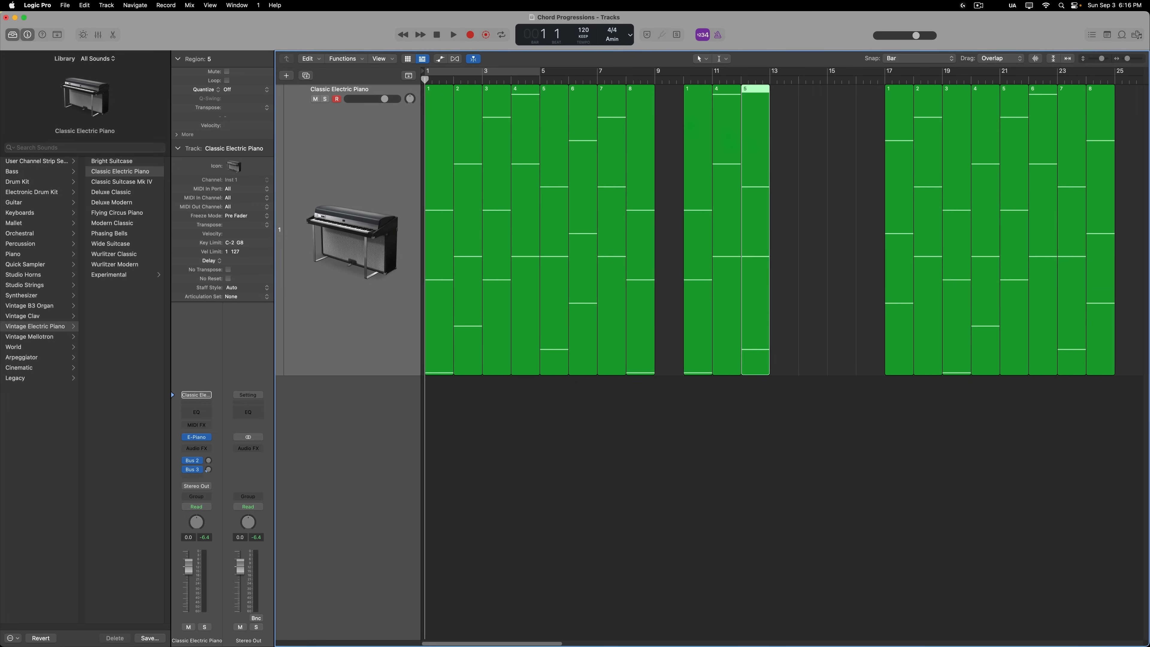
{"action": "left_click_drag", "start_coordinate": [591, 116], "coordinate": [789, 133]}
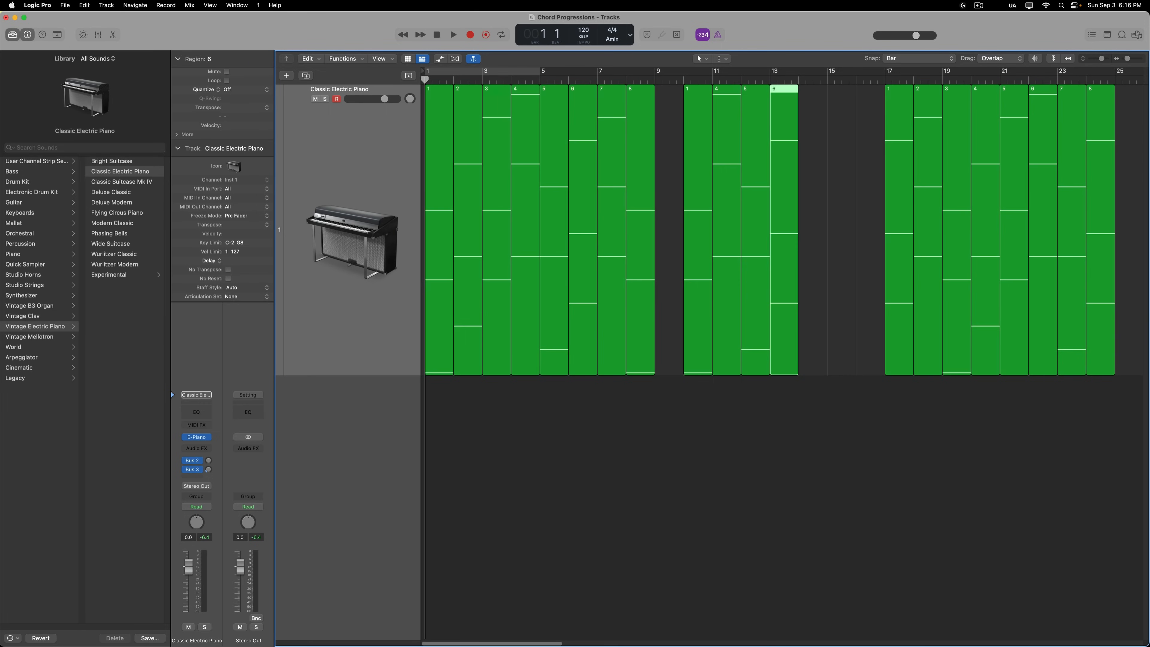
{"action": "left_click_drag", "start_coordinate": [439, 112], "coordinate": [827, 141]}
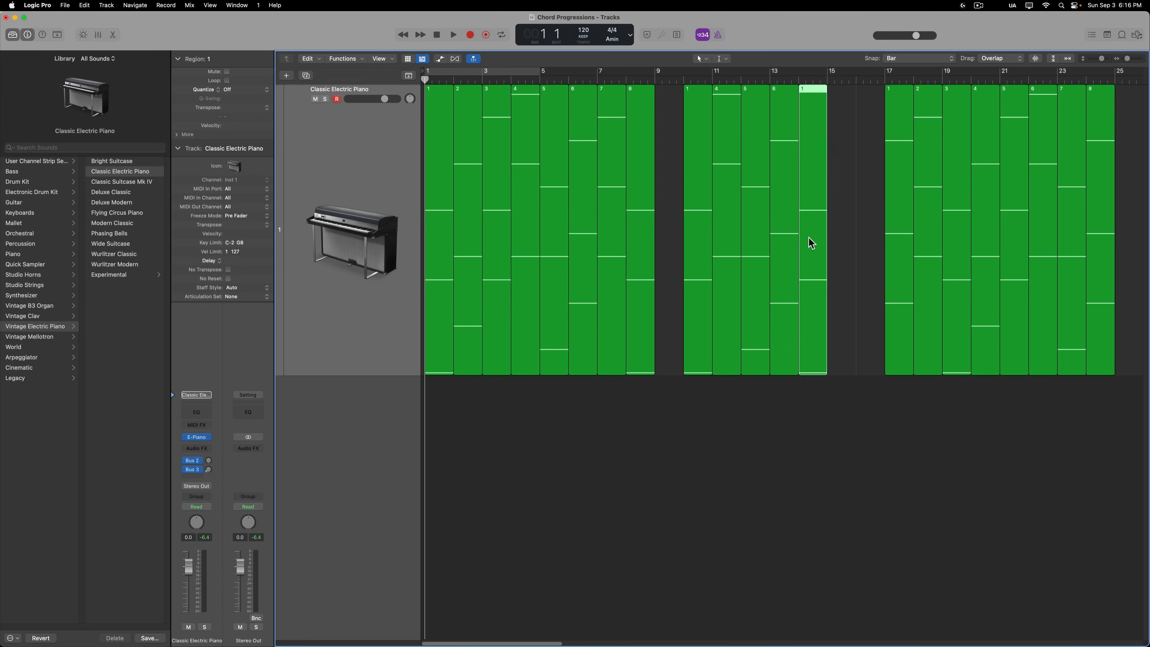
Play the 1-4-5-6-1 progression from bar 10, stop playback and delete the copied chord regions.
{"action": "left_click", "coordinate": [799, 410]}
{"action": "left_click", "coordinate": [680, 83]}
{"action": "key", "text": "space"}
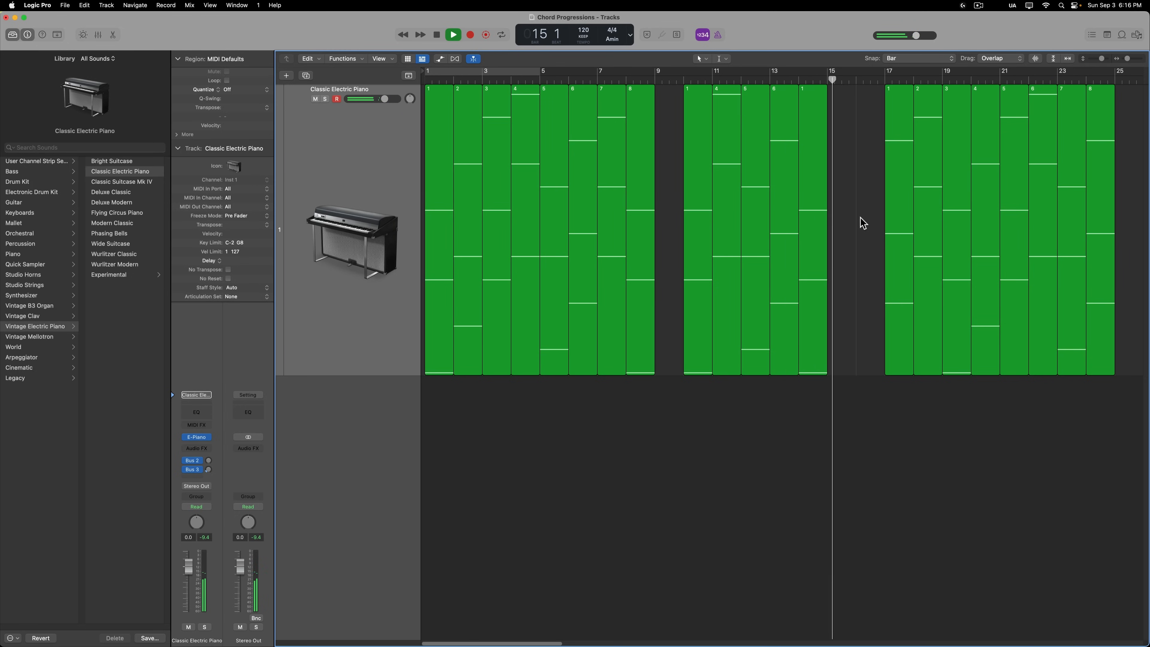
{"action": "key", "text": "space"}
{"action": "left_click_drag", "start_coordinate": [860, 221], "coordinate": [700, 213]}
{"action": "key", "text": "Delete"}
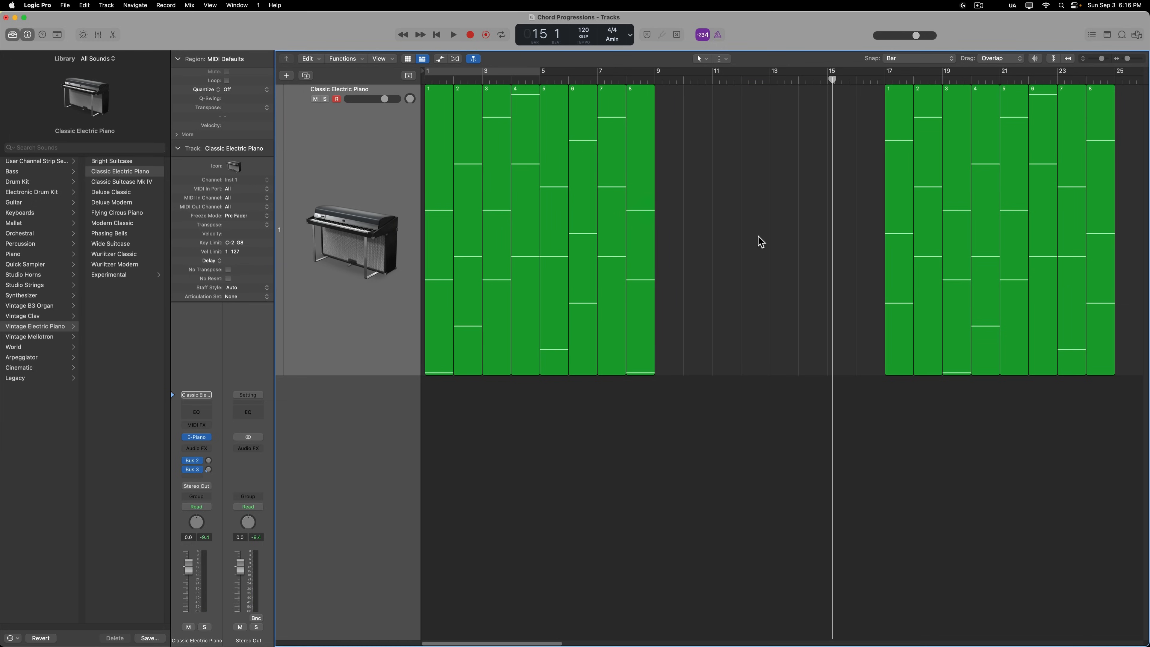
Rename the eighth chord region in both the C major and A minor sets to "1 octave".
{"action": "left_click", "coordinate": [641, 89]}
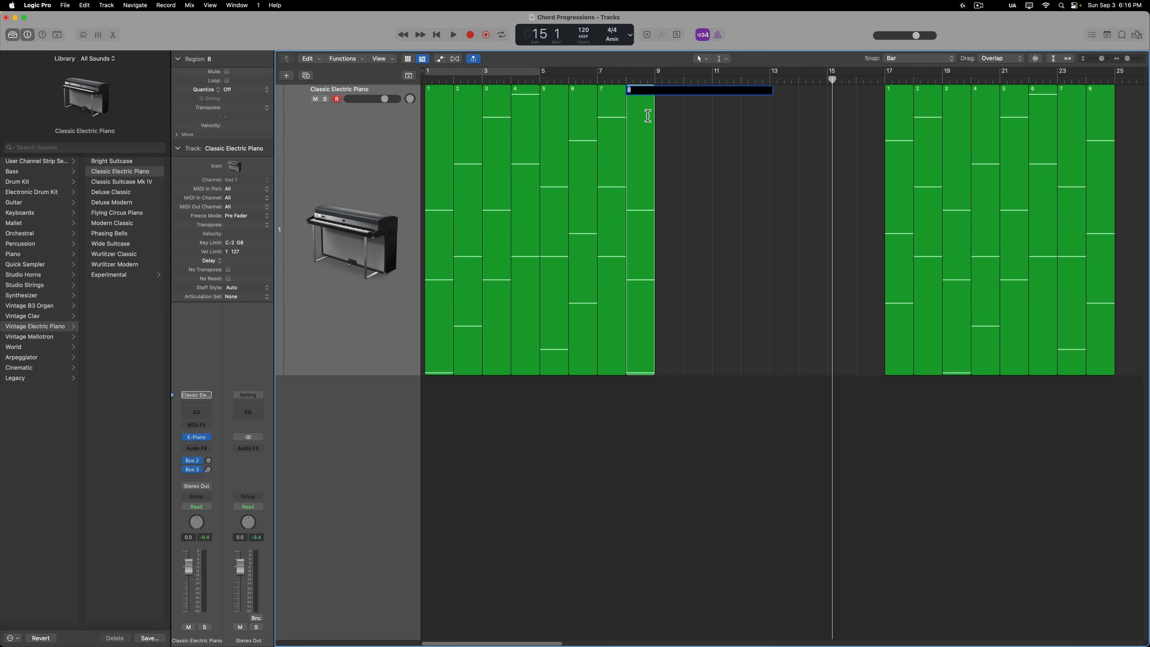
{"action": "type", "text": "1 octave"}
{"action": "key", "text": "Return"}
{"action": "left_click", "coordinate": [1095, 107]}
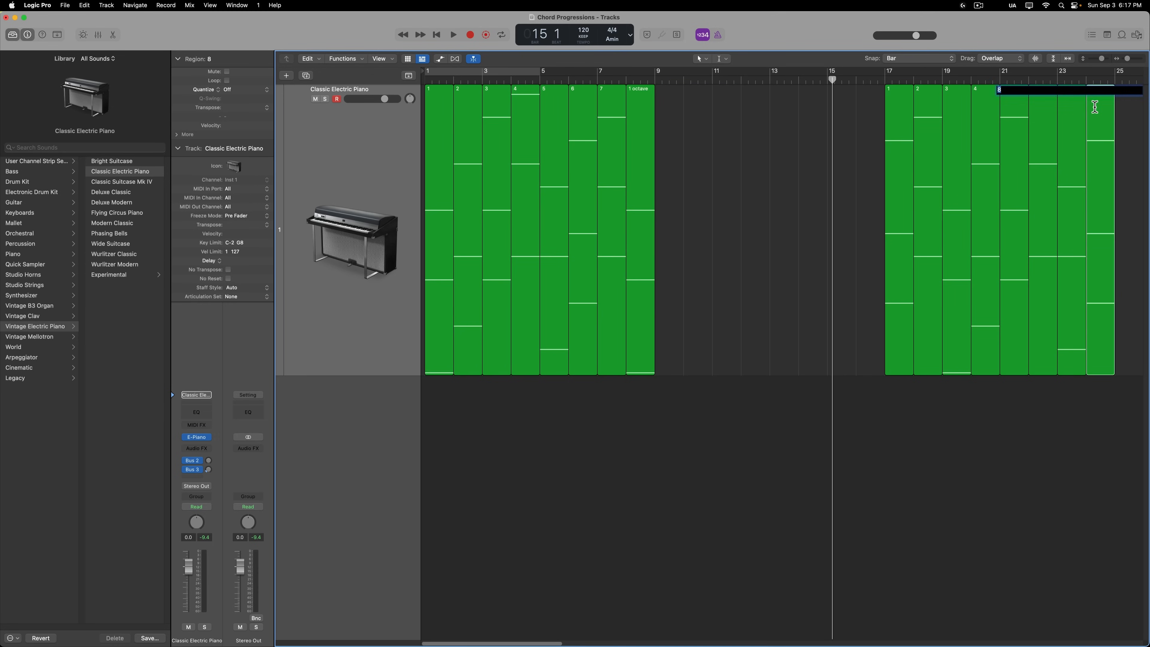
{"action": "type", "text": "1 octave"}
{"action": "key", "text": "Return"}
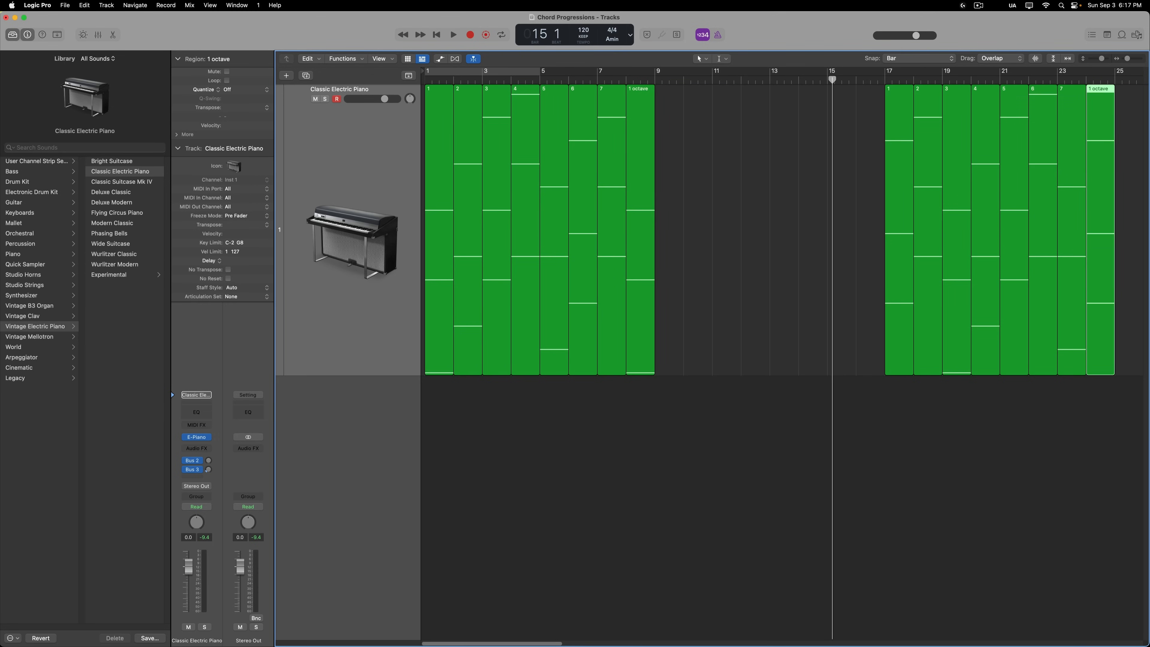
Move all eight A minor chord regions back to start at bar 10.
{"action": "left_click_drag", "start_coordinate": [841, 116], "coordinate": [1102, 208]}
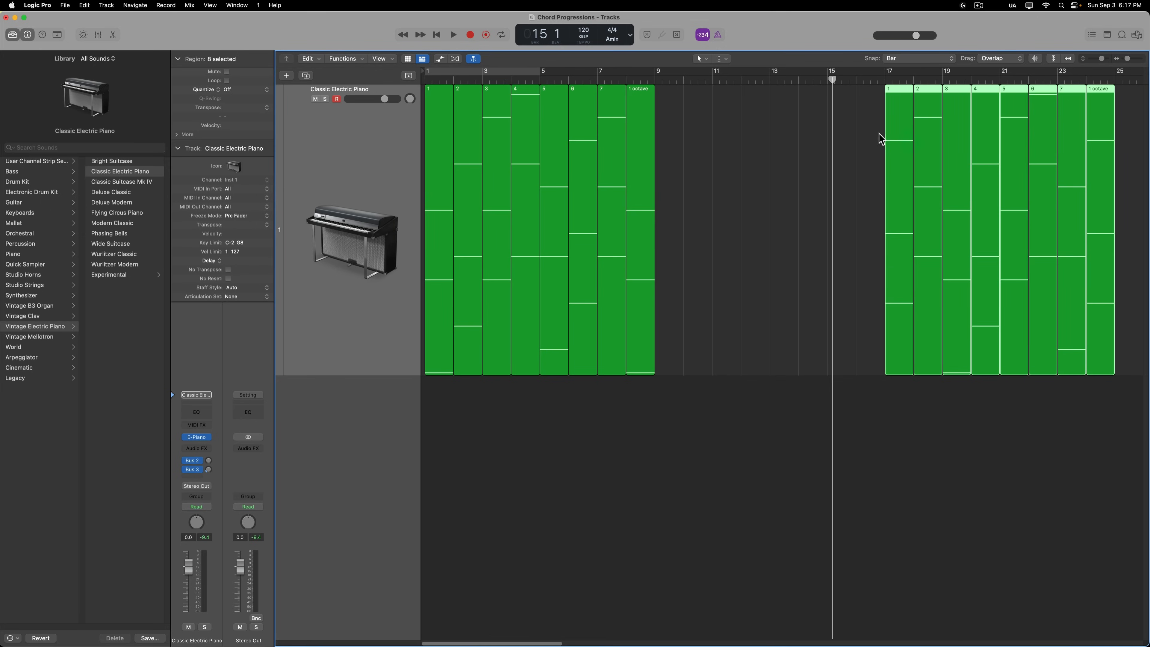
{"action": "left_click_drag", "start_coordinate": [887, 134], "coordinate": [685, 134]}
{"action": "left_click", "coordinate": [737, 435]}
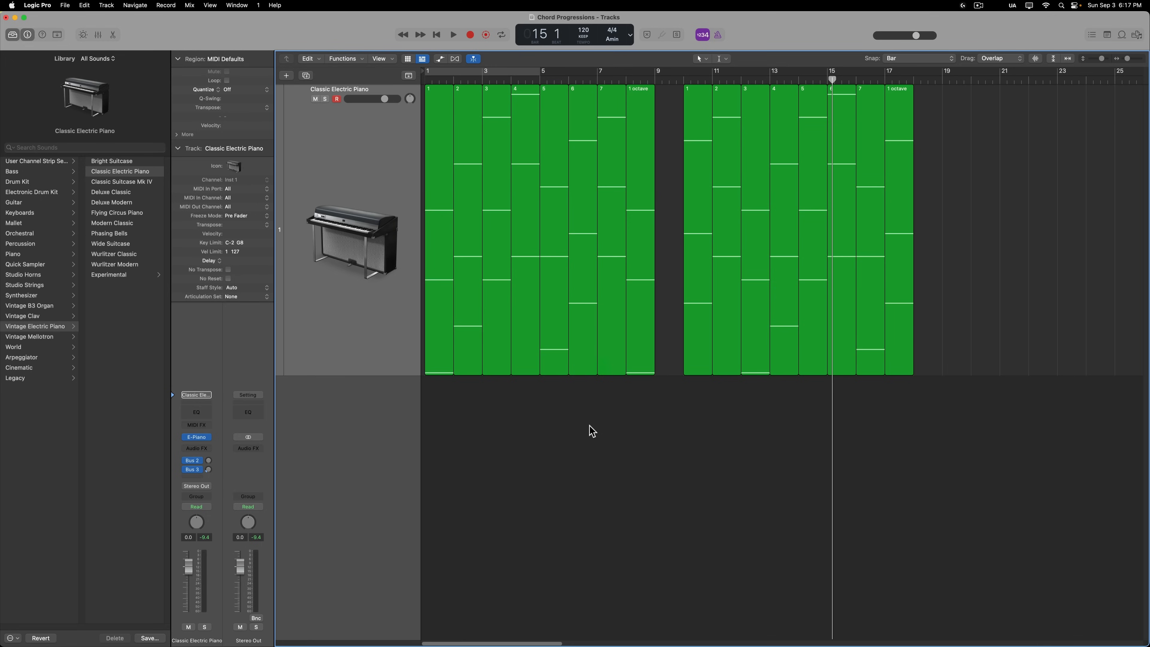
Compare the C major chord 7 region with the A minor chord 2 region by selecting them alternately.
{"action": "left_click", "coordinate": [608, 289]}
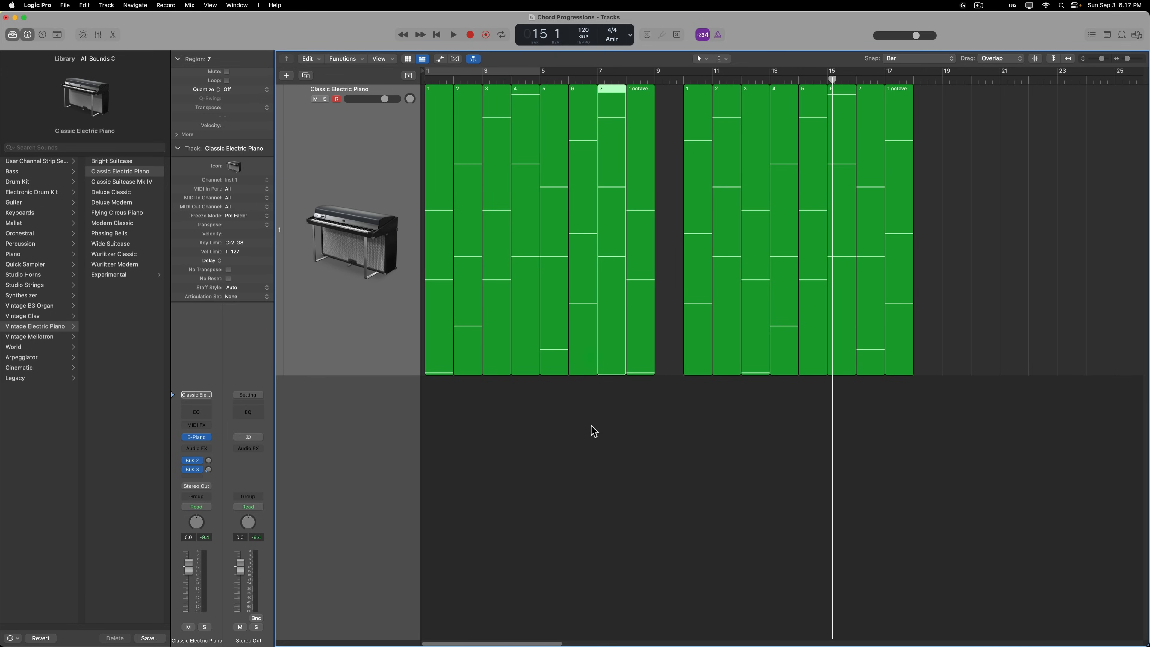
{"action": "left_click", "coordinate": [736, 205]}
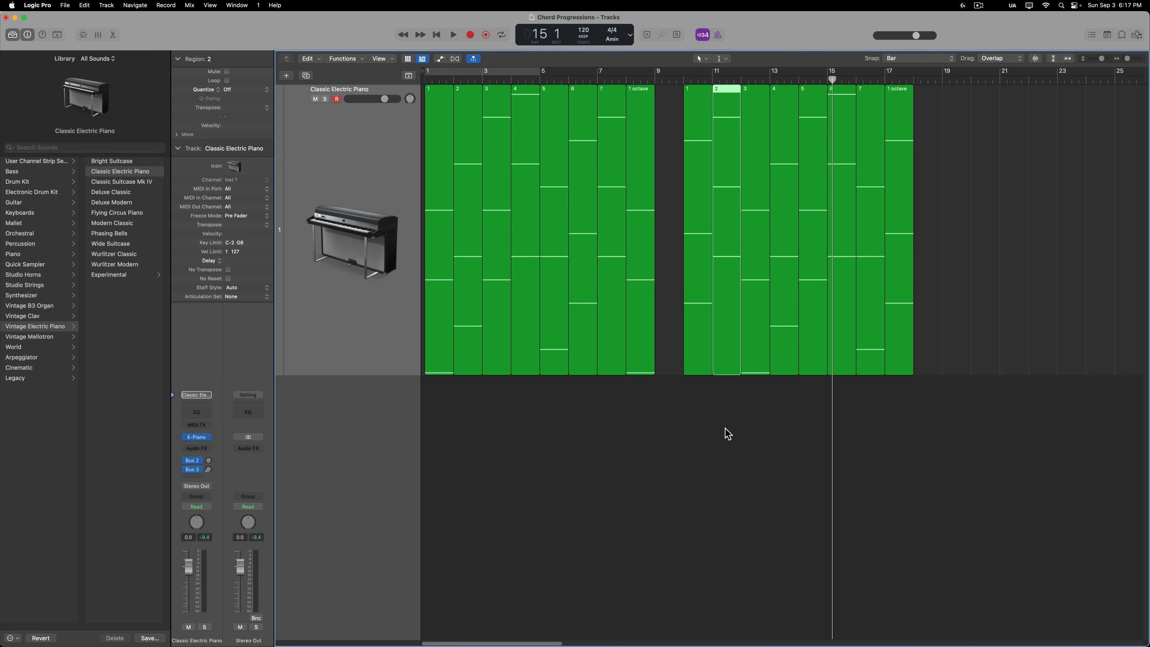
{"action": "left_click", "coordinate": [616, 308]}
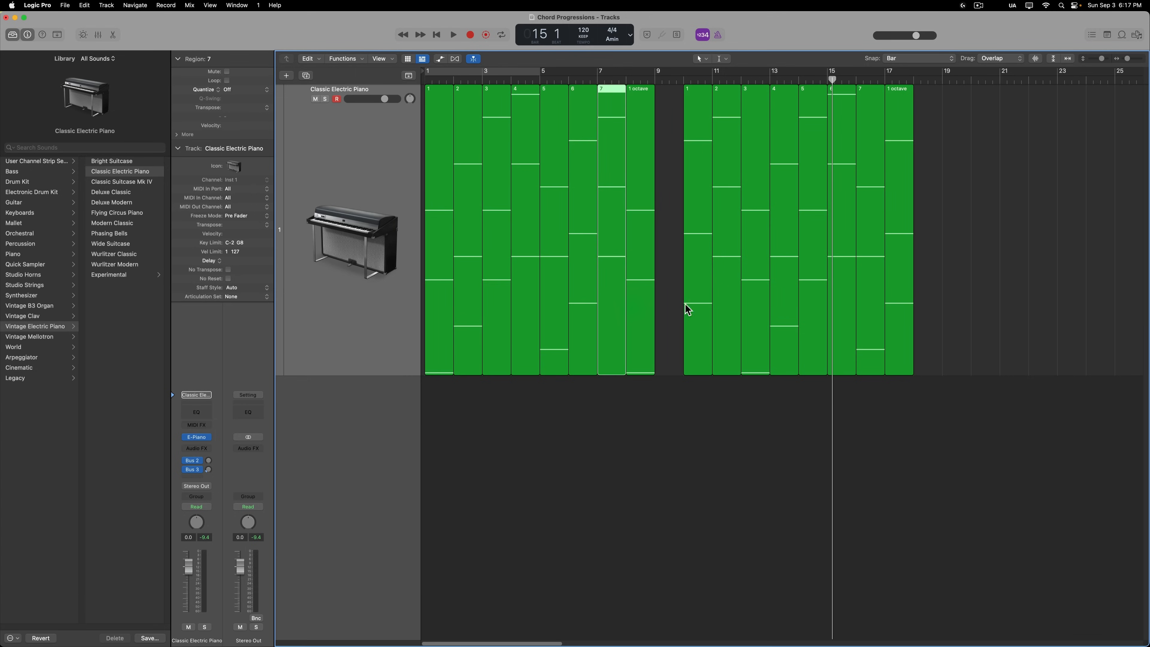
{"action": "left_click", "coordinate": [726, 286]}
{"action": "left_click", "coordinate": [621, 288]}
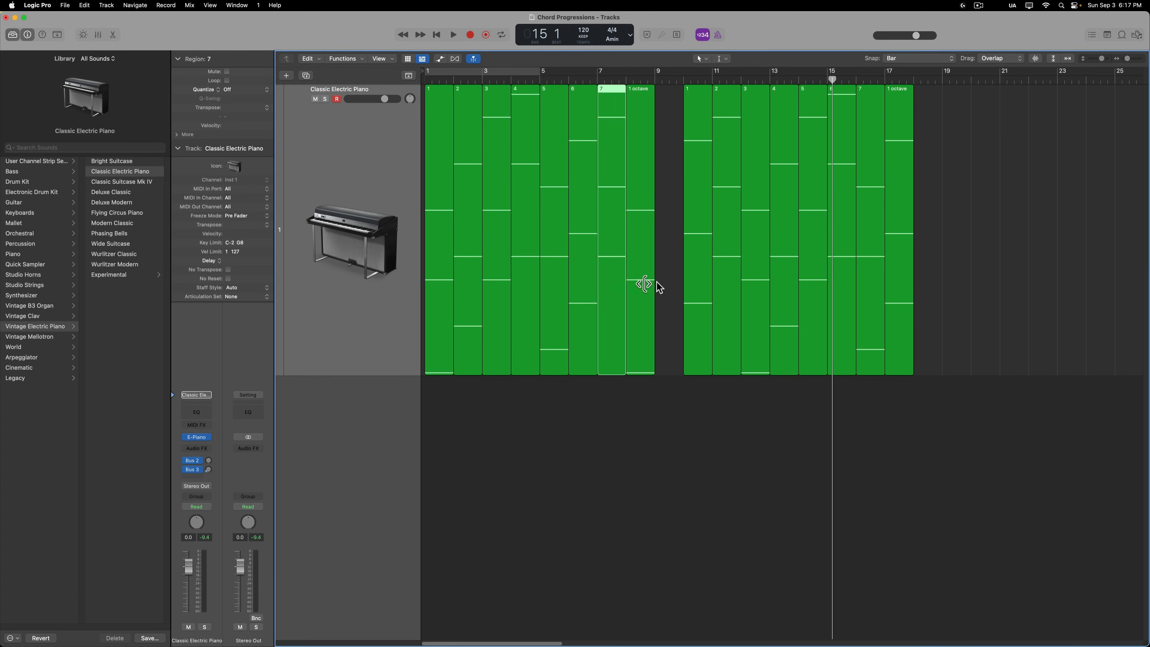
{"action": "left_click", "coordinate": [726, 265]}
{"action": "left_click", "coordinate": [617, 237]}
{"action": "left_click", "coordinate": [726, 218]}
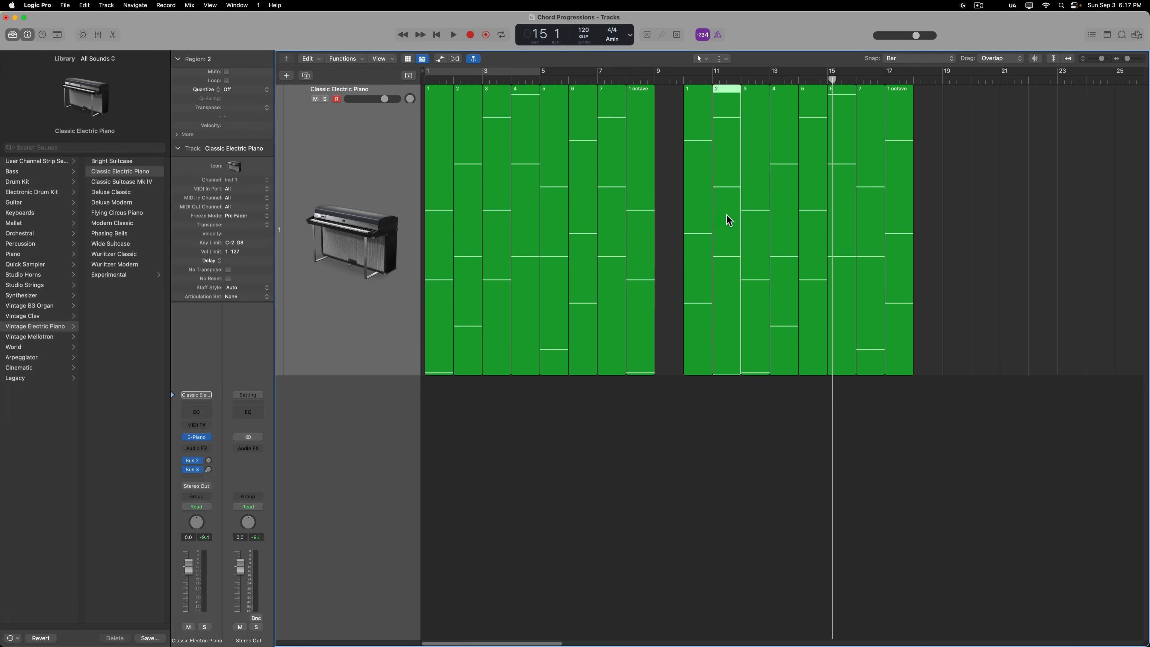
{"action": "left_click", "coordinate": [701, 453]}
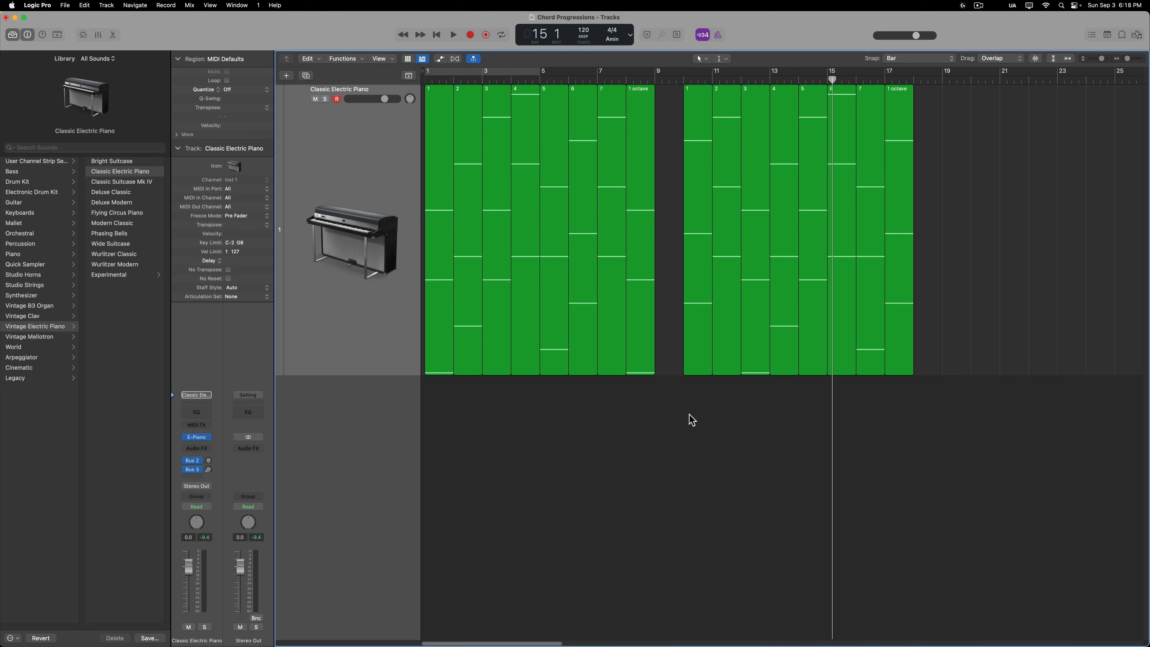
Delete the eight C major chord regions and move the eight A minor chord regions to start at bar 1.
{"action": "left_click_drag", "start_coordinate": [670, 284], "coordinate": [425, 250]}
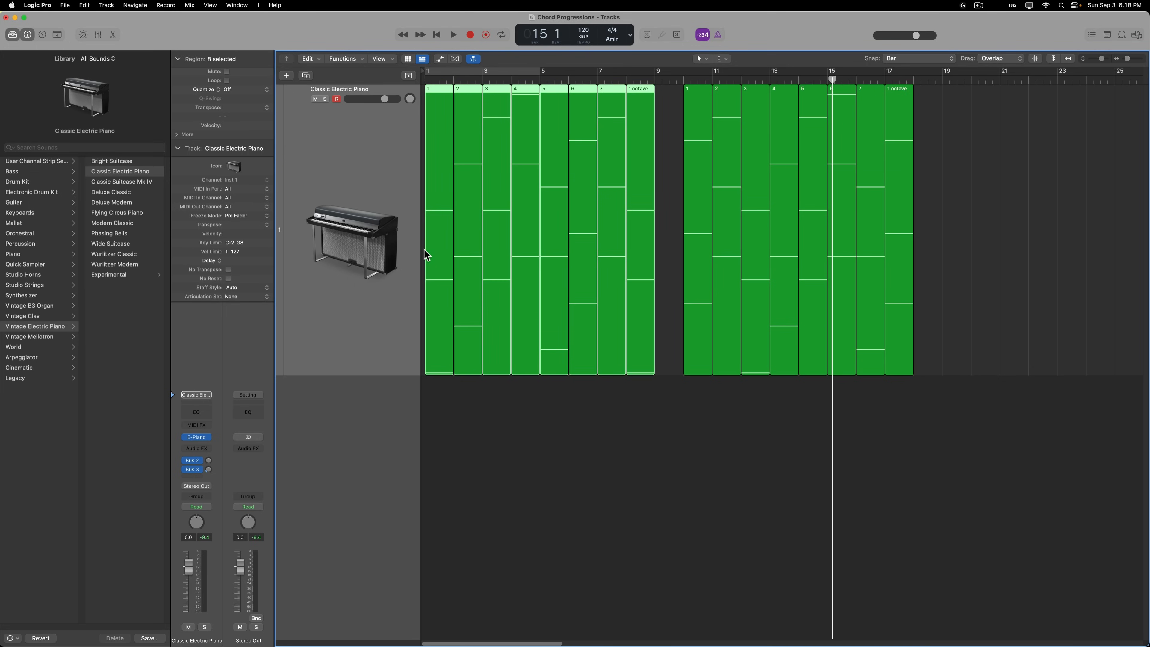
{"action": "key", "text": "Delete"}
{"action": "left_click_drag", "start_coordinate": [506, 244], "coordinate": [931, 309]}
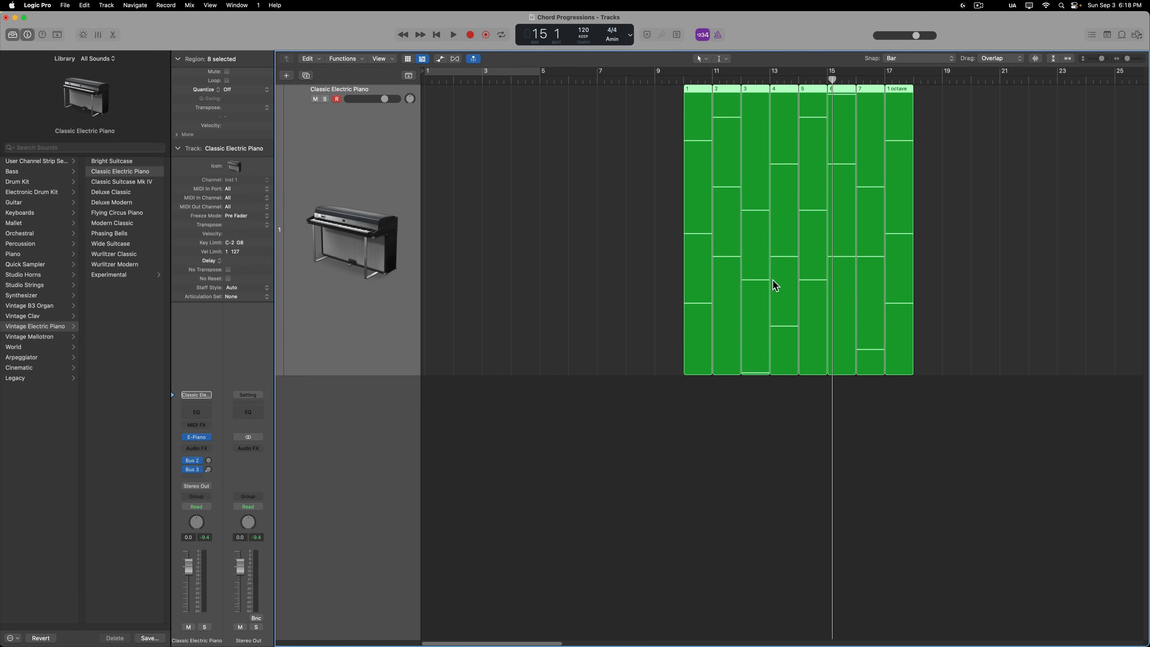
{"action": "left_click_drag", "start_coordinate": [695, 225], "coordinate": [433, 194]}
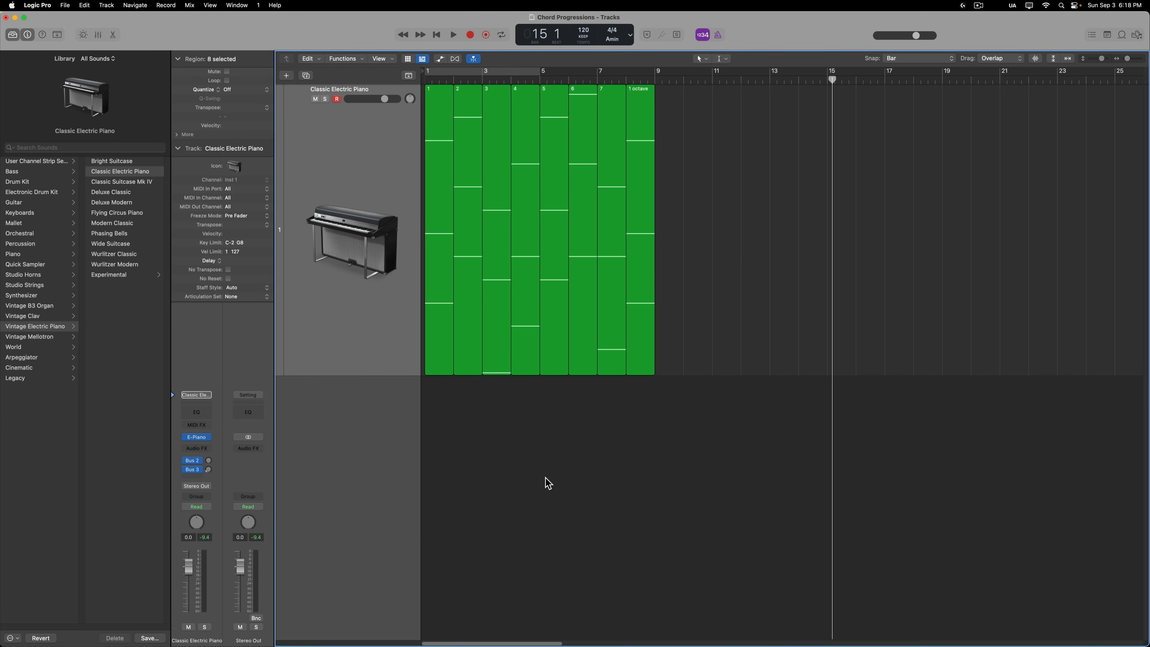
{"action": "left_click", "coordinate": [546, 480]}
{"action": "left_click_drag", "start_coordinate": [693, 235], "coordinate": [427, 236]}
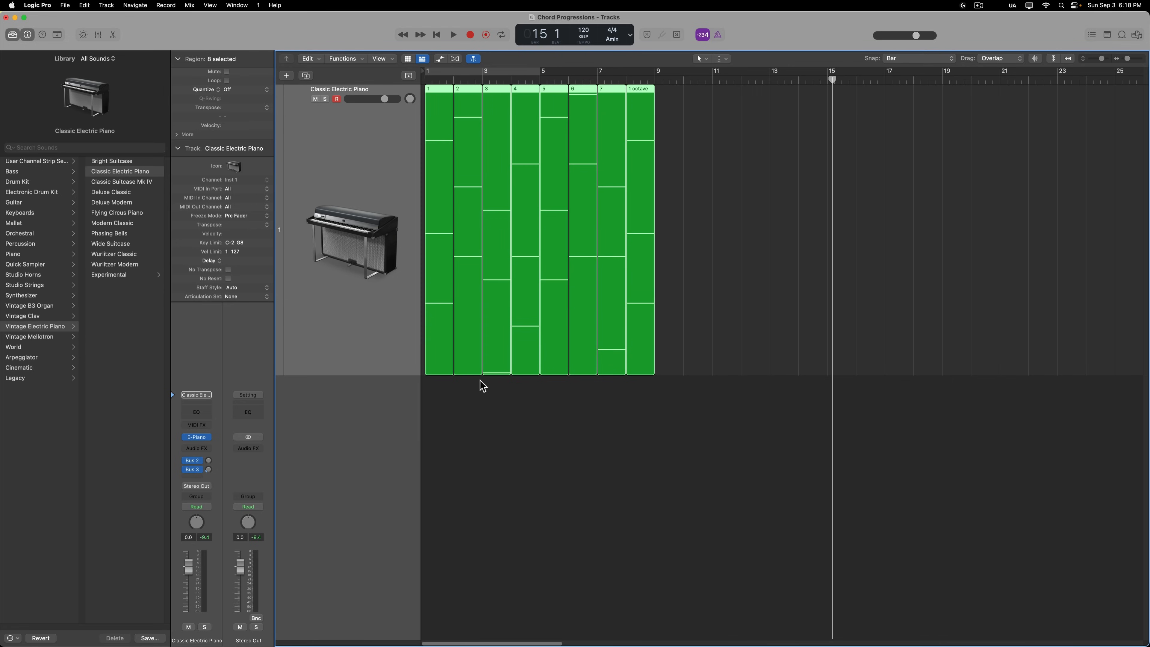
{"action": "left_click", "coordinate": [500, 440]}
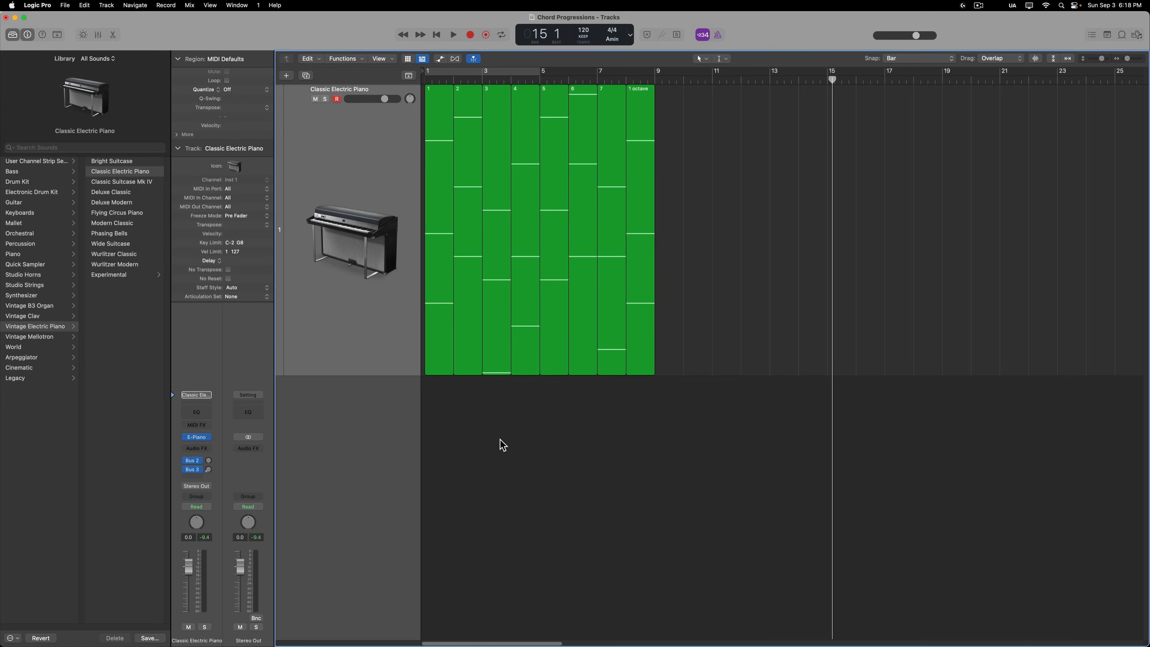
Examine the notes of all eight A minor triads in the Piano Roll and close the editor.
{"action": "left_click_drag", "start_coordinate": [759, 191], "coordinate": [458, 194]}
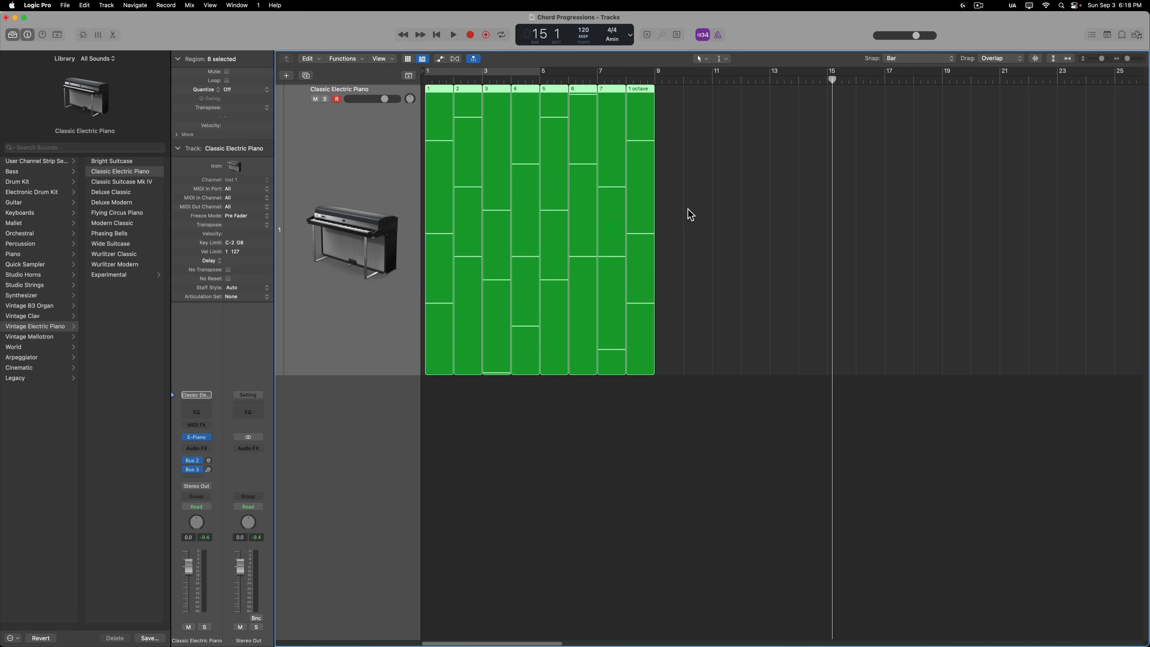
{"action": "key", "text": "e"}
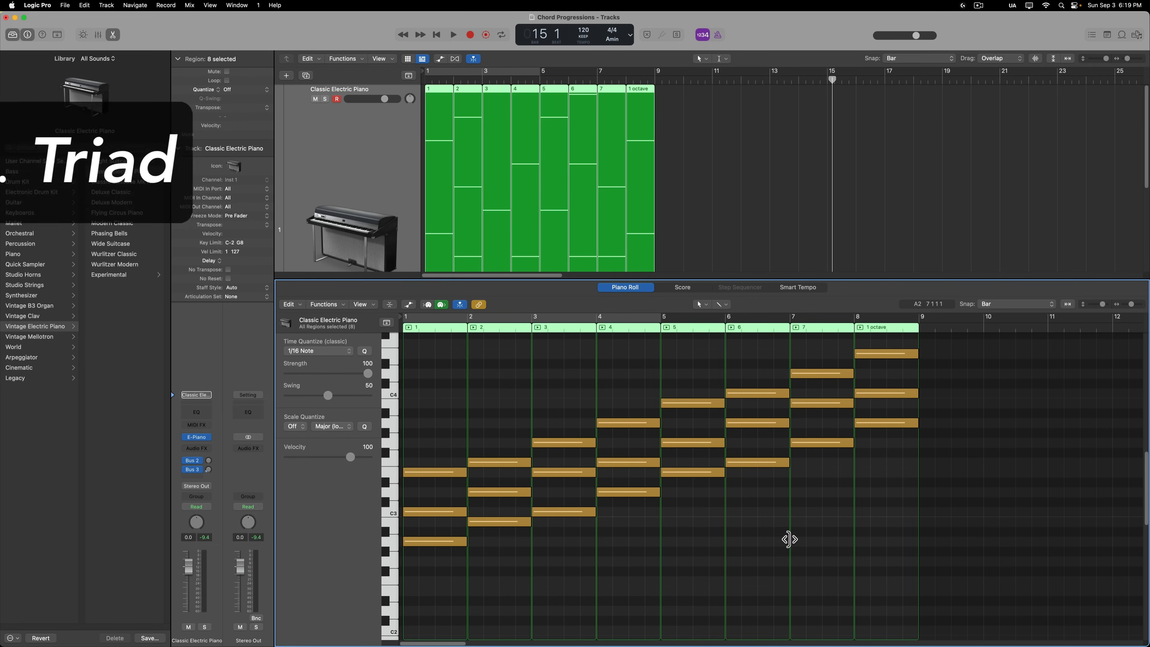
{"action": "scroll", "coordinate": [789, 539], "scroll_direction": "up", "scroll_amount": 2}
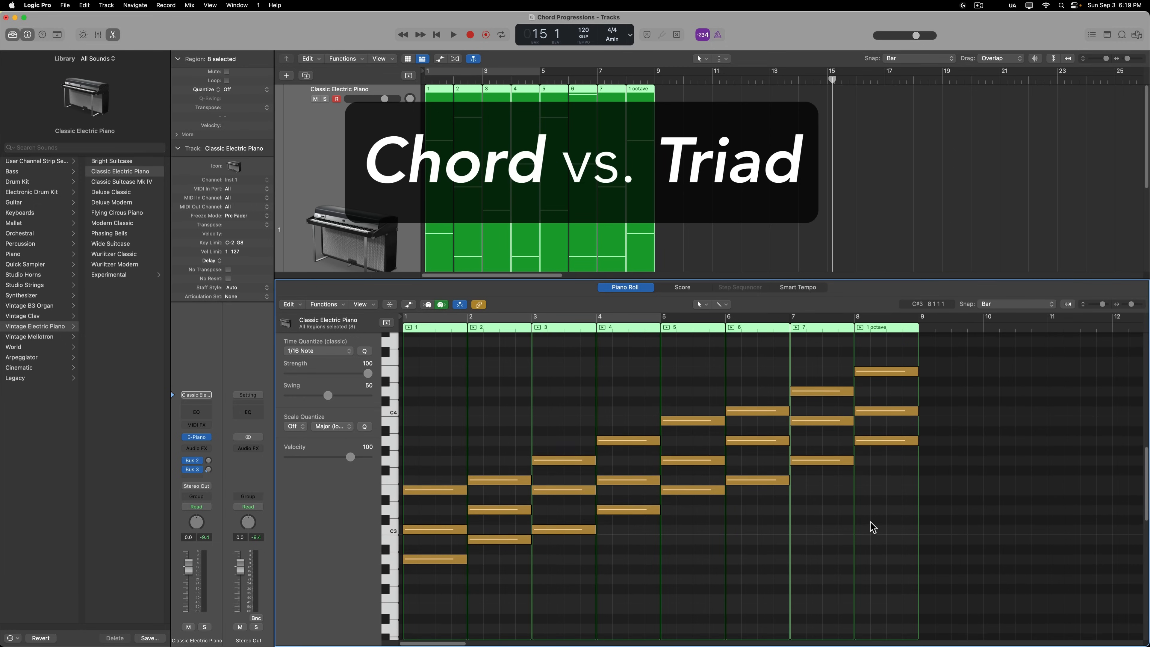
{"action": "scroll", "coordinate": [868, 527], "scroll_direction": "up", "scroll_amount": 1}
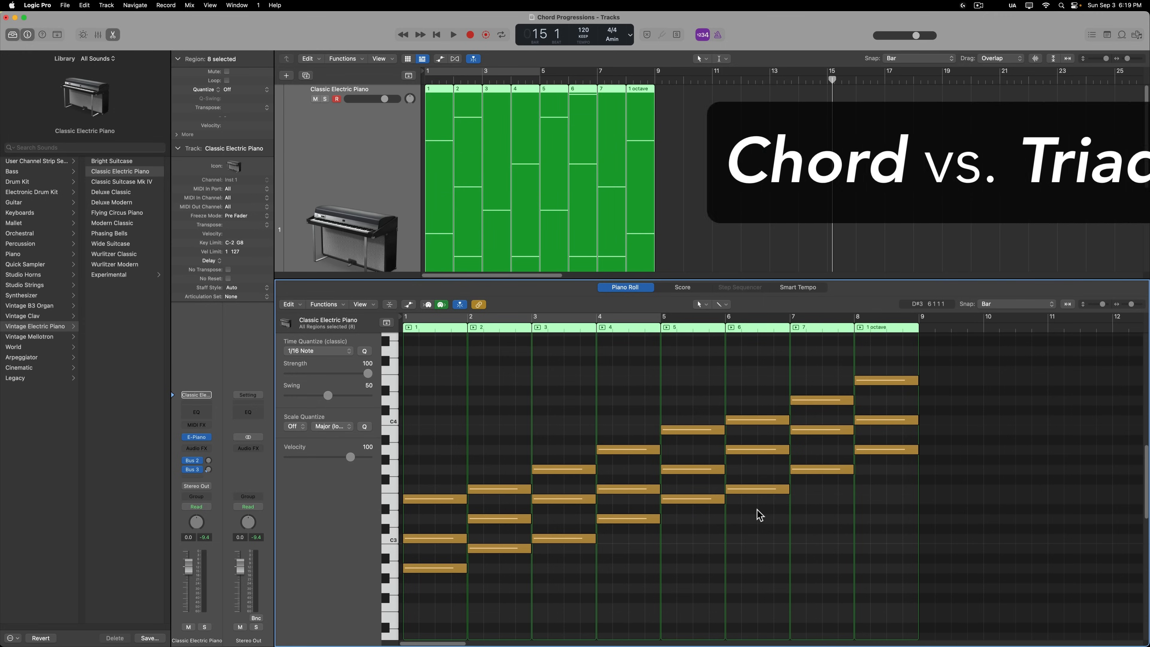
{"action": "key", "text": "e"}
{"action": "left_click", "coordinate": [761, 433]}
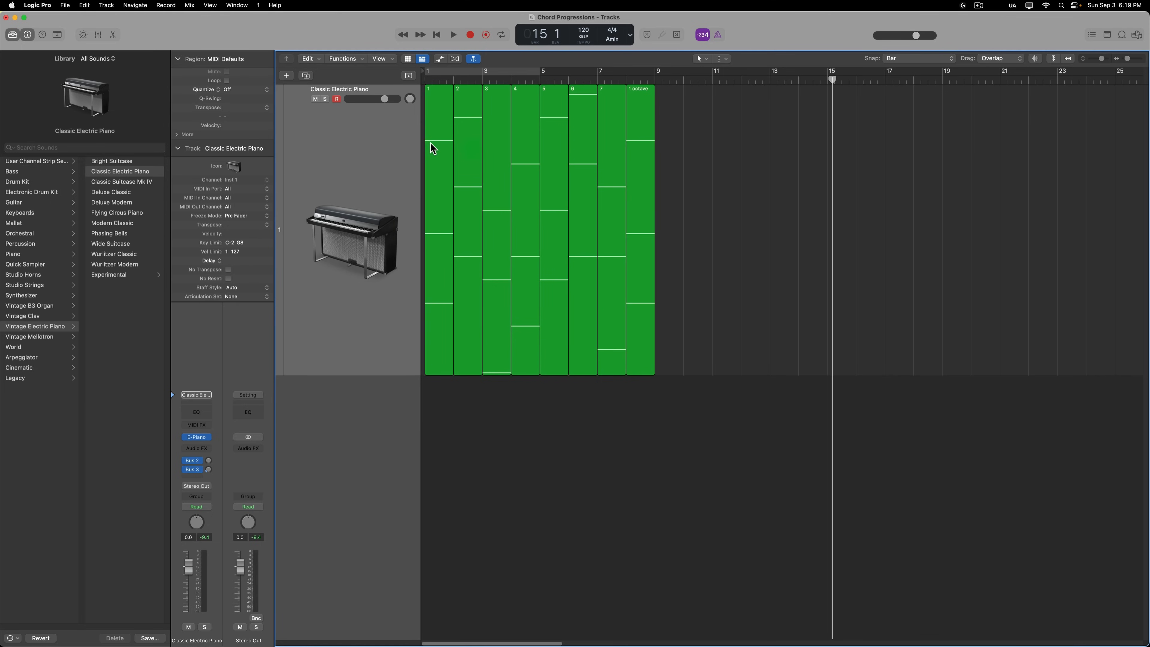
Copy A minor chords 1, 3, 7 and 6 into bars 10 to 13 and play the progression from bar 10.
{"action": "left_click_drag", "start_coordinate": [431, 143], "coordinate": [702, 164]}
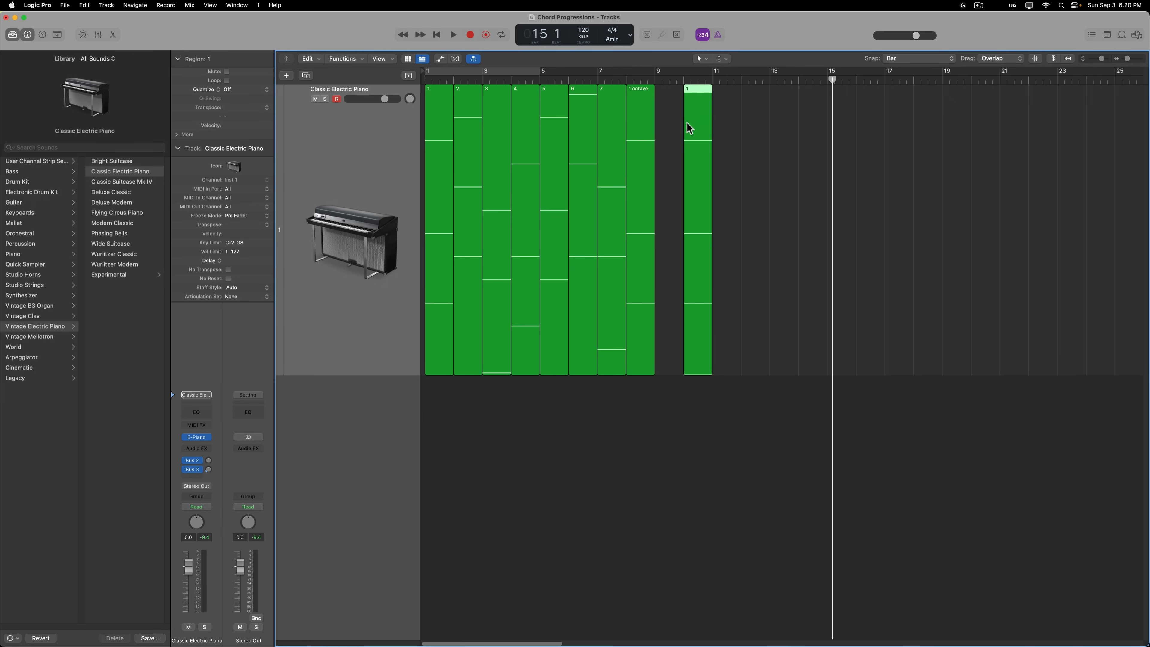
{"action": "left_click", "coordinate": [684, 79]}
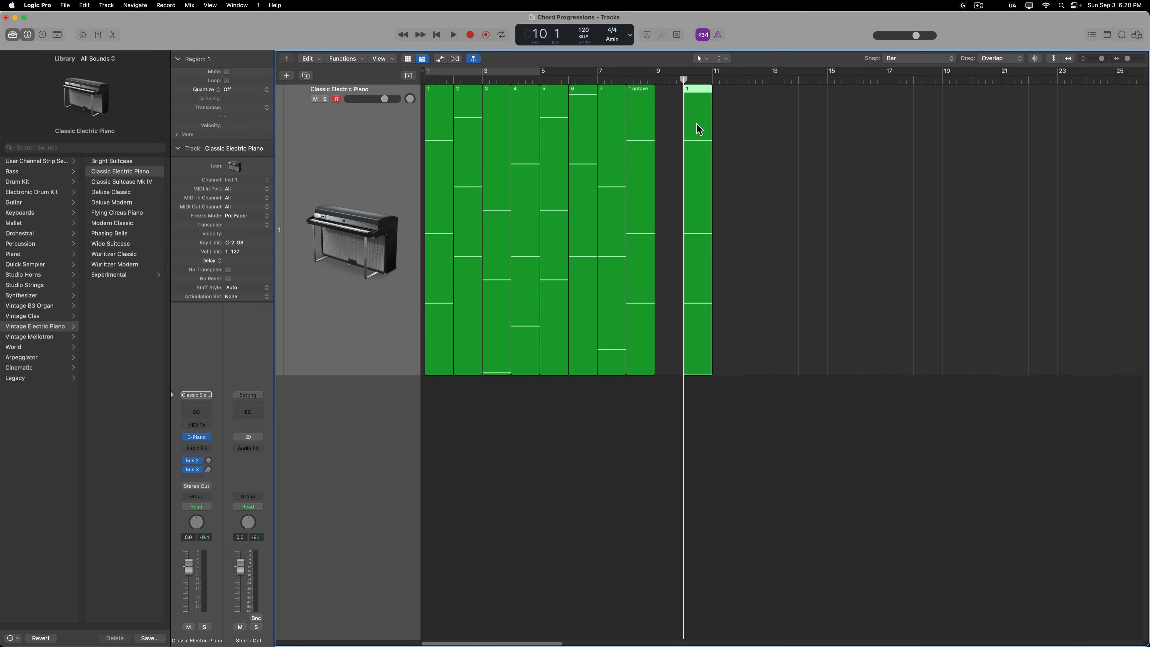
{"action": "left_click_drag", "start_coordinate": [510, 121], "coordinate": [730, 118]}
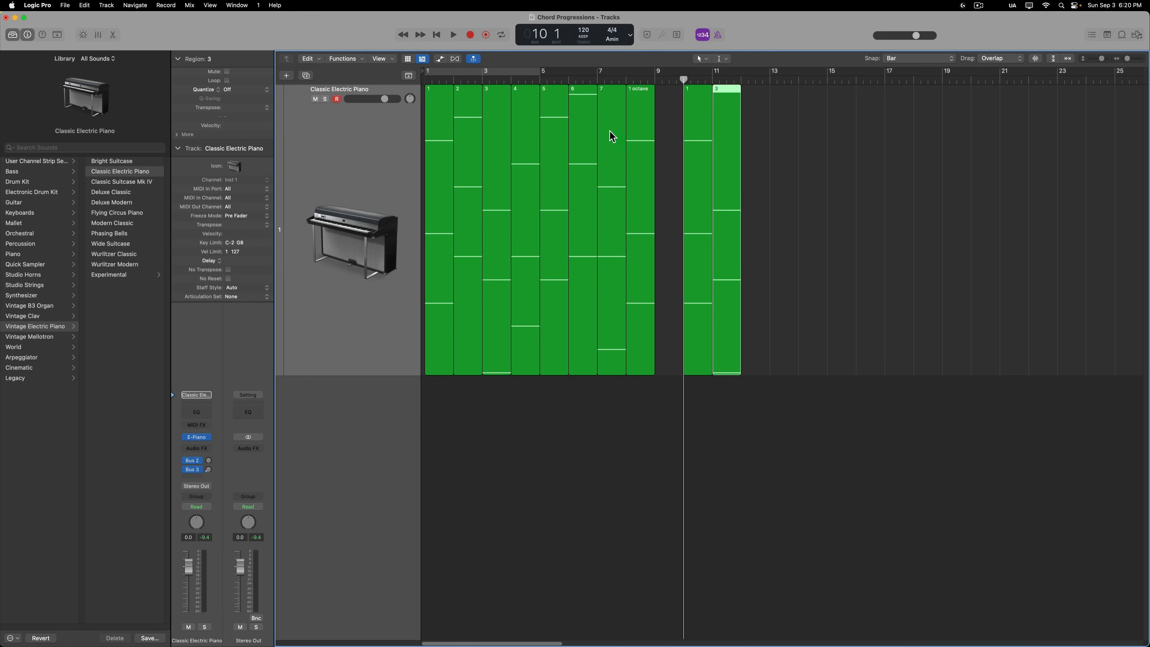
{"action": "left_click_drag", "start_coordinate": [610, 131], "coordinate": [752, 132]}
{"action": "left_click_drag", "start_coordinate": [588, 126], "coordinate": [798, 123]}
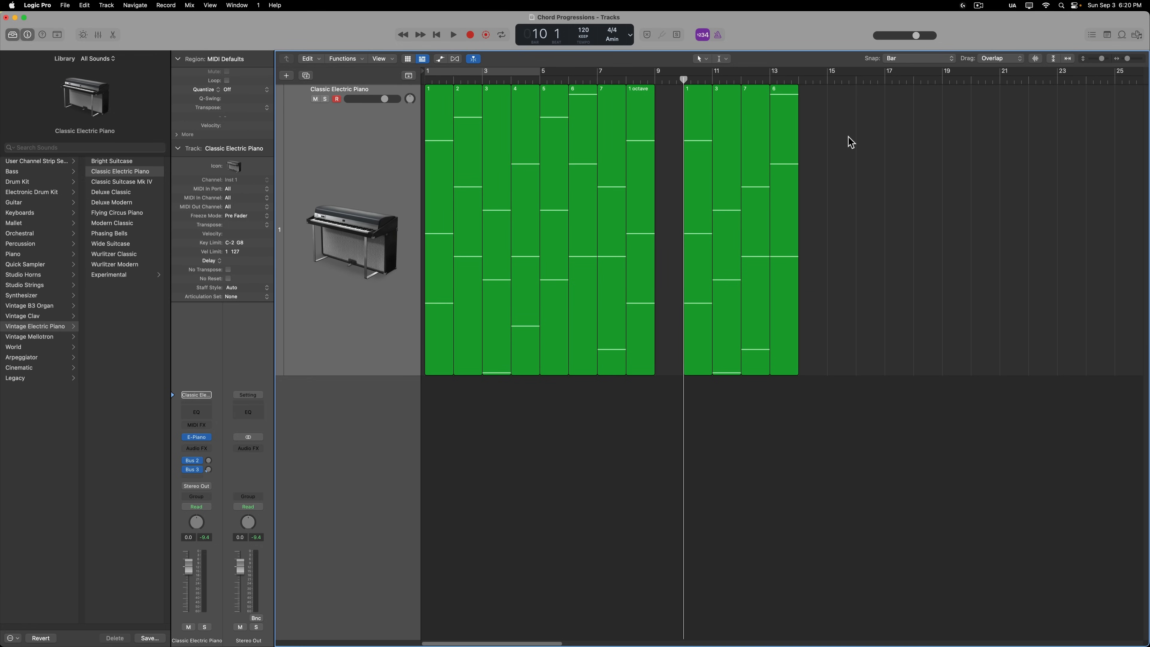
{"action": "key", "text": "space"}
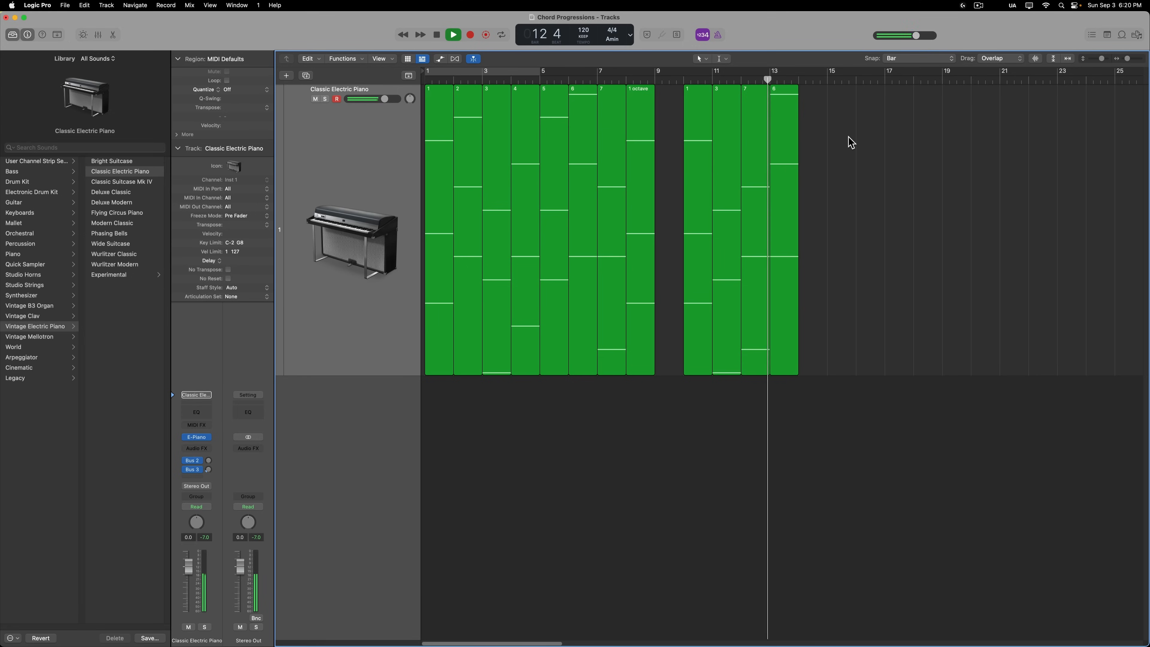
{"action": "key", "text": "space"}
Transpose the copied chords 7 and 6 in bars 12 and 13 down one octave (-12).
{"action": "left_click_drag", "start_coordinate": [849, 152], "coordinate": [754, 186]}
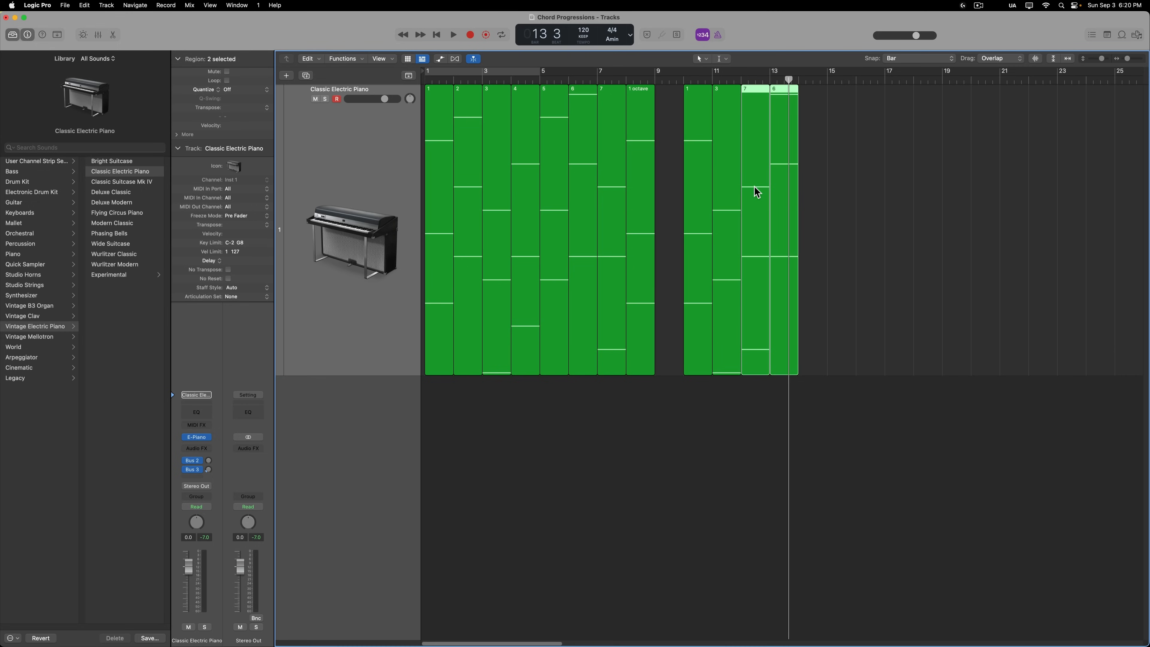
{"action": "key", "text": "alt+shift+minus"}
{"action": "left_click", "coordinate": [837, 146]}
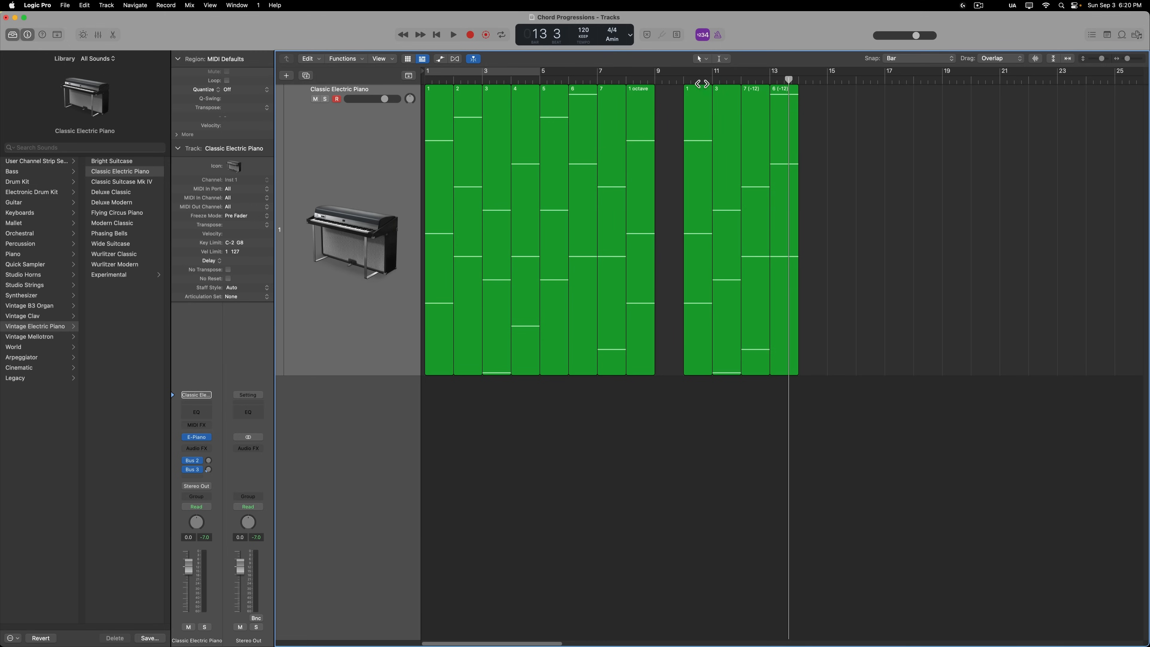
Set the cycle range to the four copied chord regions, play the progression from bar 10 and stop playback.
{"action": "left_click", "coordinate": [685, 79]}
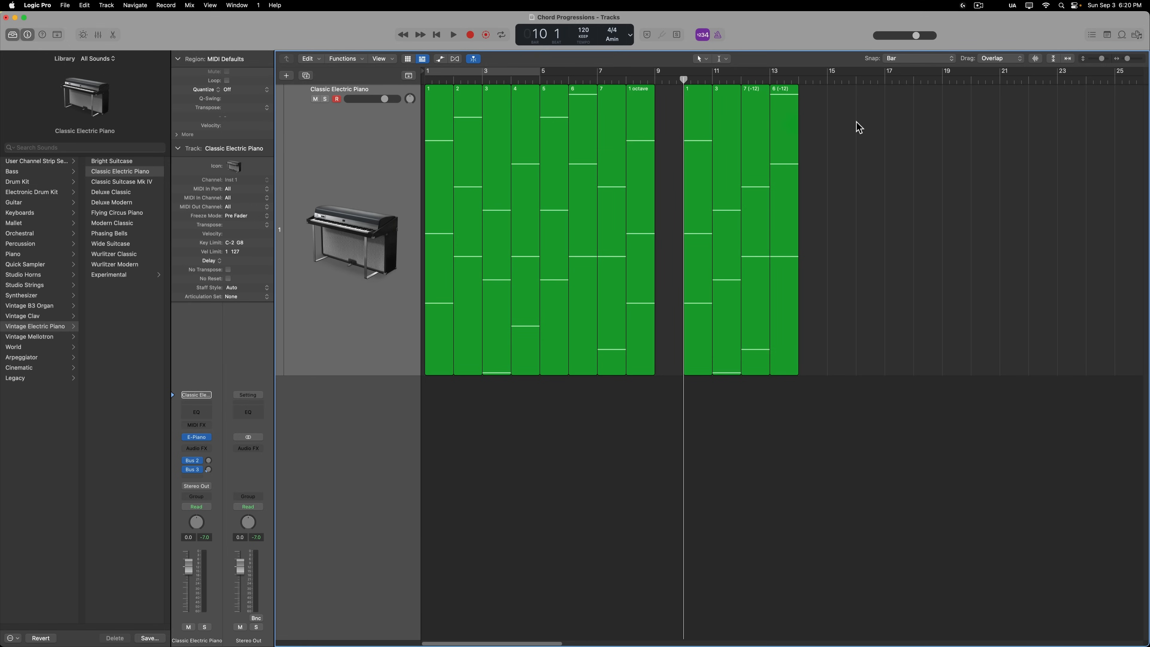
{"action": "left_click_drag", "start_coordinate": [842, 118], "coordinate": [752, 135]}
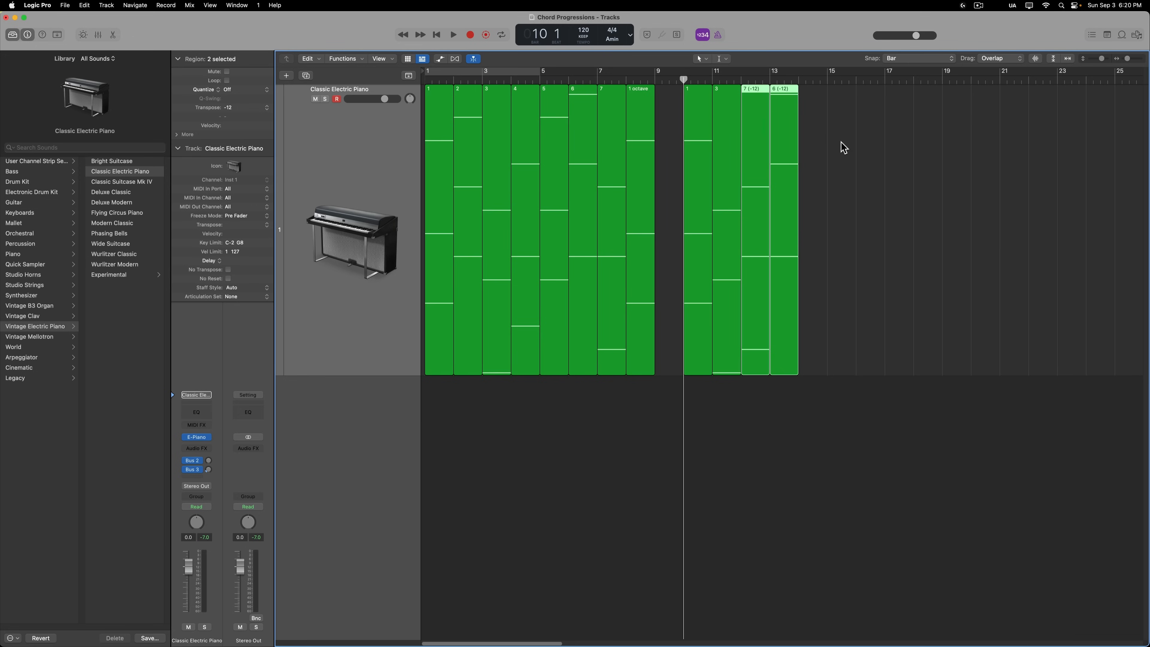
{"action": "left_click_drag", "start_coordinate": [843, 147], "coordinate": [697, 138]}
{"action": "key", "text": "u"}
{"action": "key", "text": "space"}
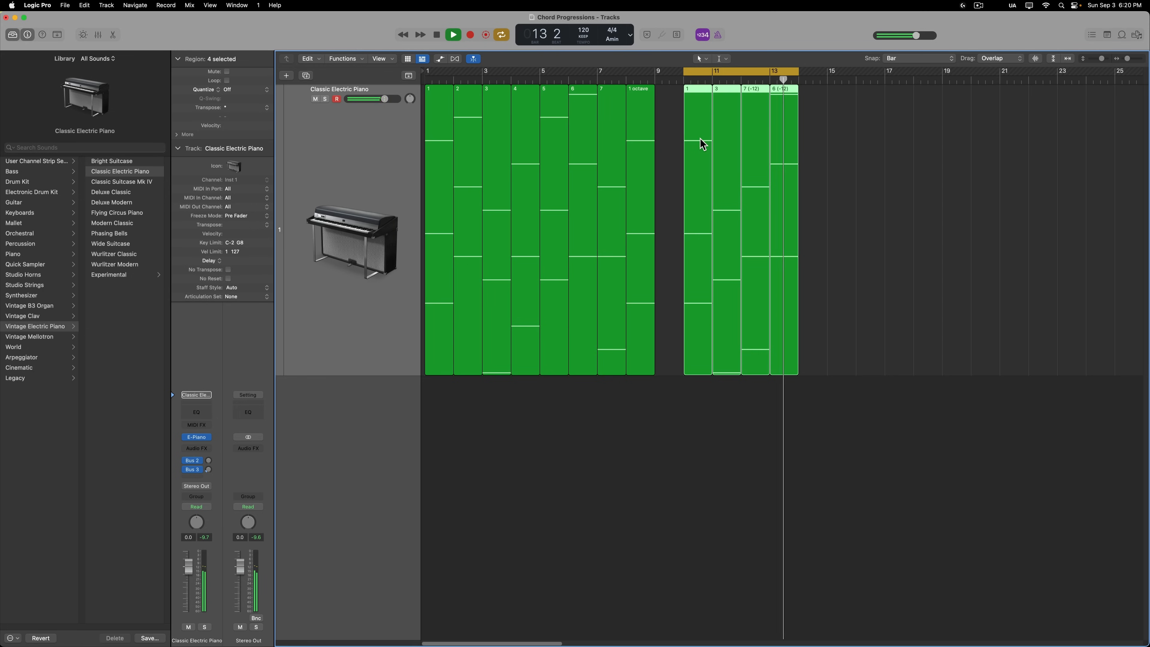
{"action": "key", "text": "space"}
Repeat the four-chord progression until it fills bars 10 to 25, and turn cycle mode off.
{"action": "left_click_drag", "start_coordinate": [868, 123], "coordinate": [704, 152]}
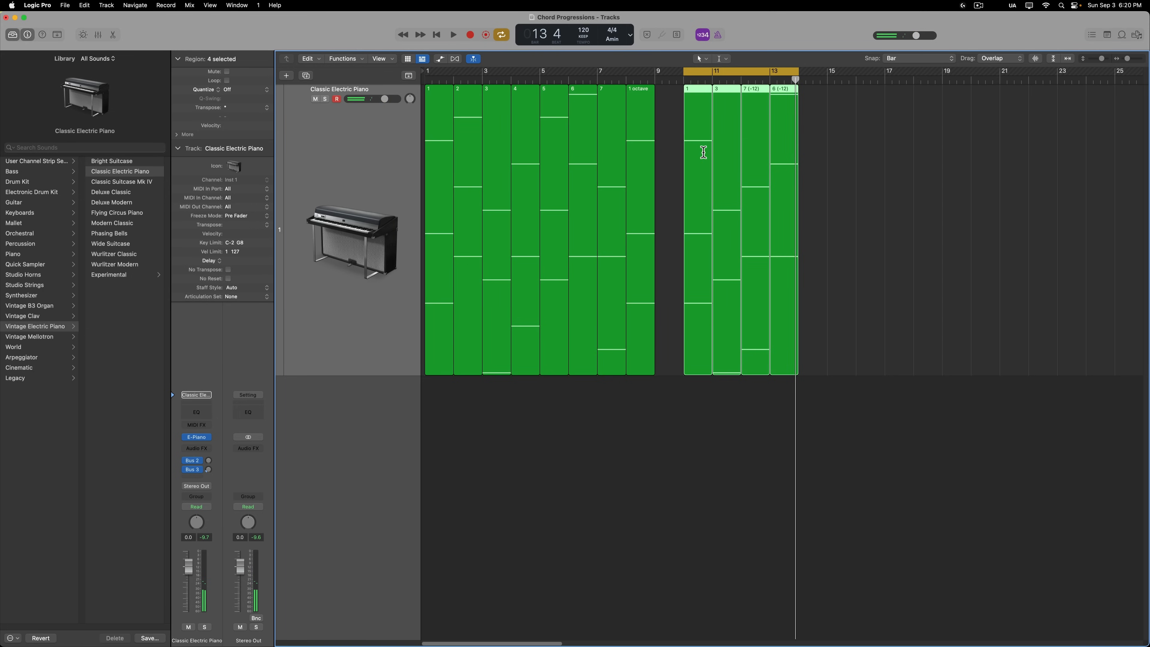
{"action": "key", "text": "super+r"}
{"action": "left_click", "coordinate": [921, 368]}
{"action": "left_click_drag", "start_coordinate": [941, 166], "coordinate": [696, 183]}
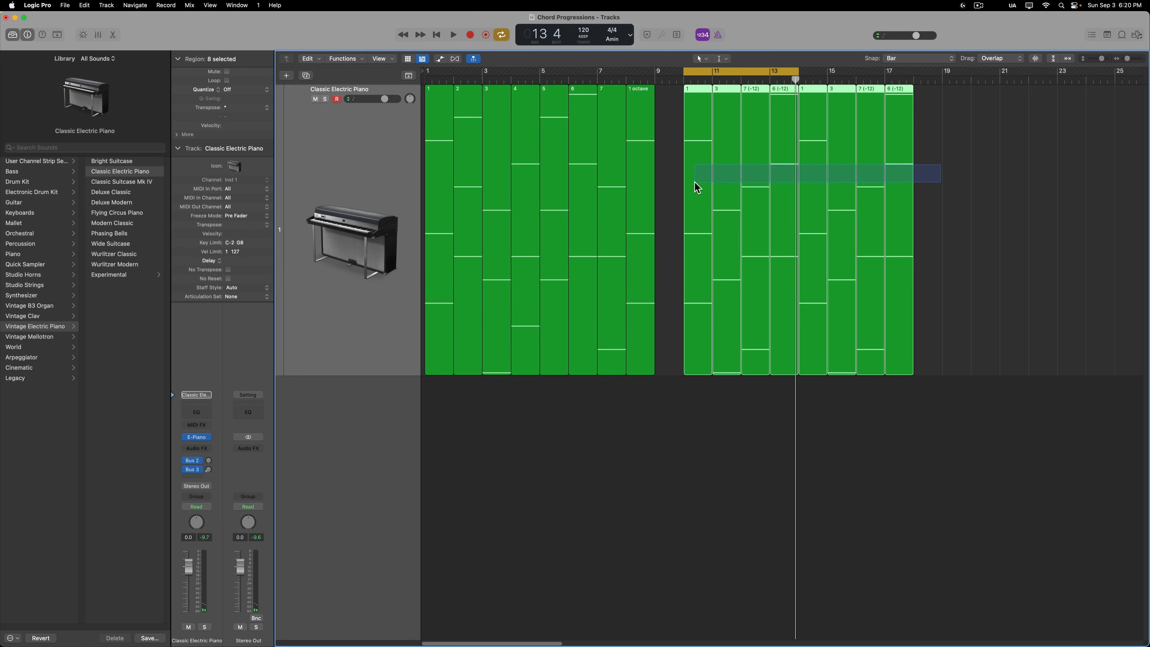
{"action": "key", "text": "super+r"}
{"action": "left_click", "coordinate": [881, 418]}
{"action": "key", "text": "super+Left"}
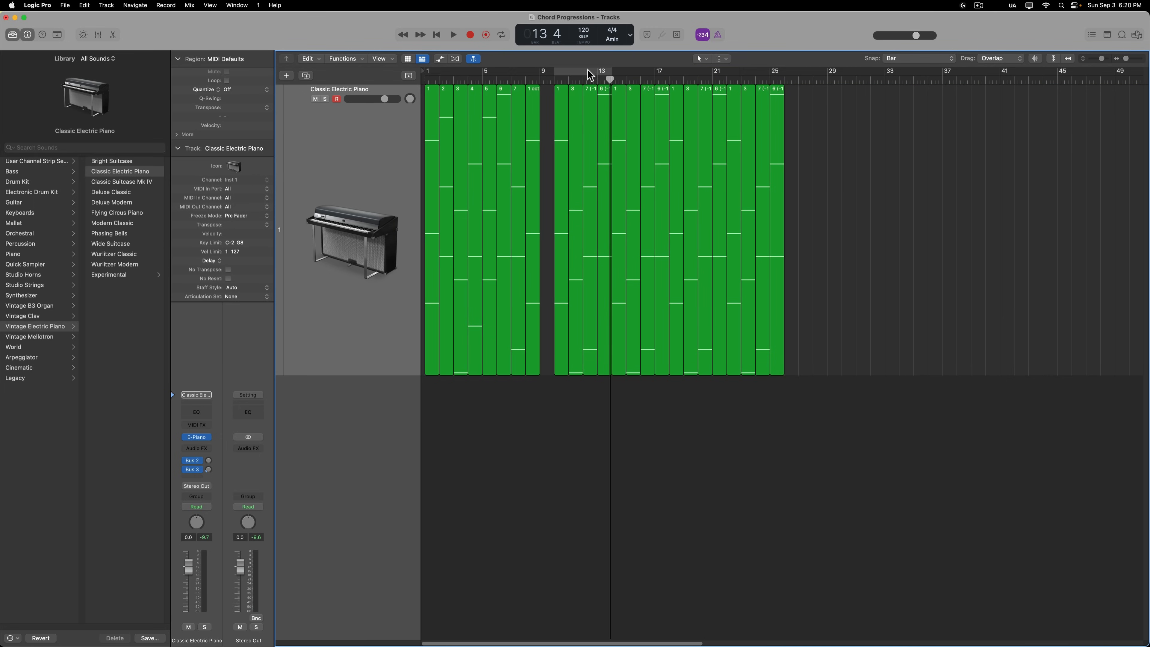
Show the global tracks and add markers named VERSE at bar 10 and PRECHORUS at bar 26.
{"action": "left_click", "coordinate": [409, 75]}
{"action": "left_click", "coordinate": [553, 84]}
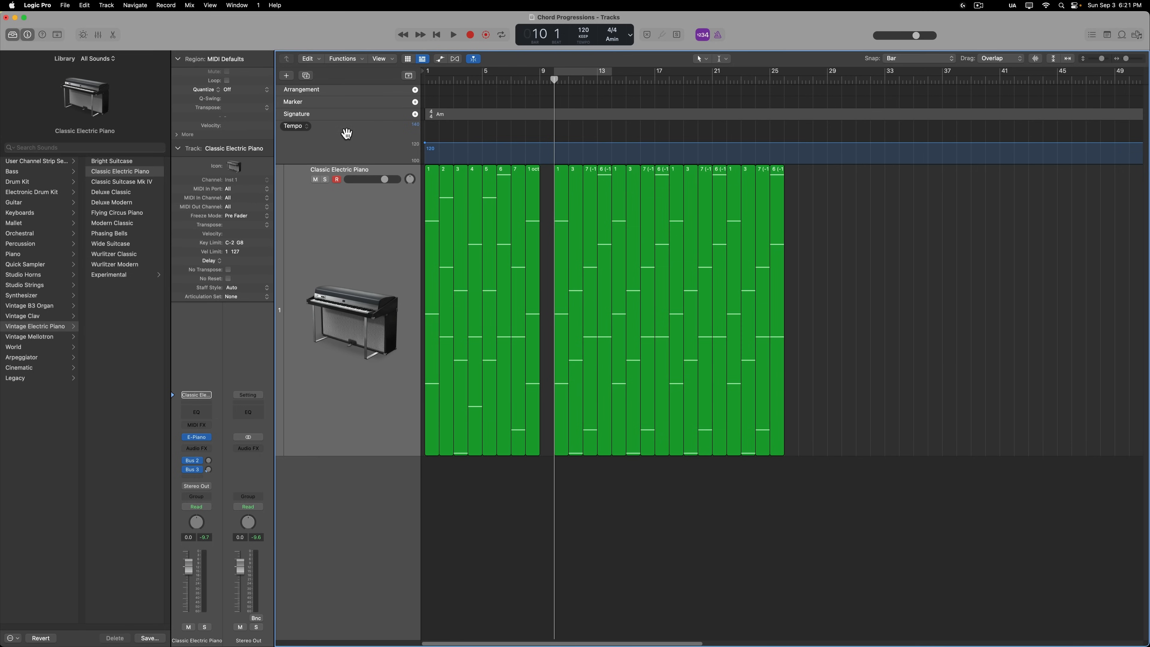
{"action": "left_click", "coordinate": [415, 102]}
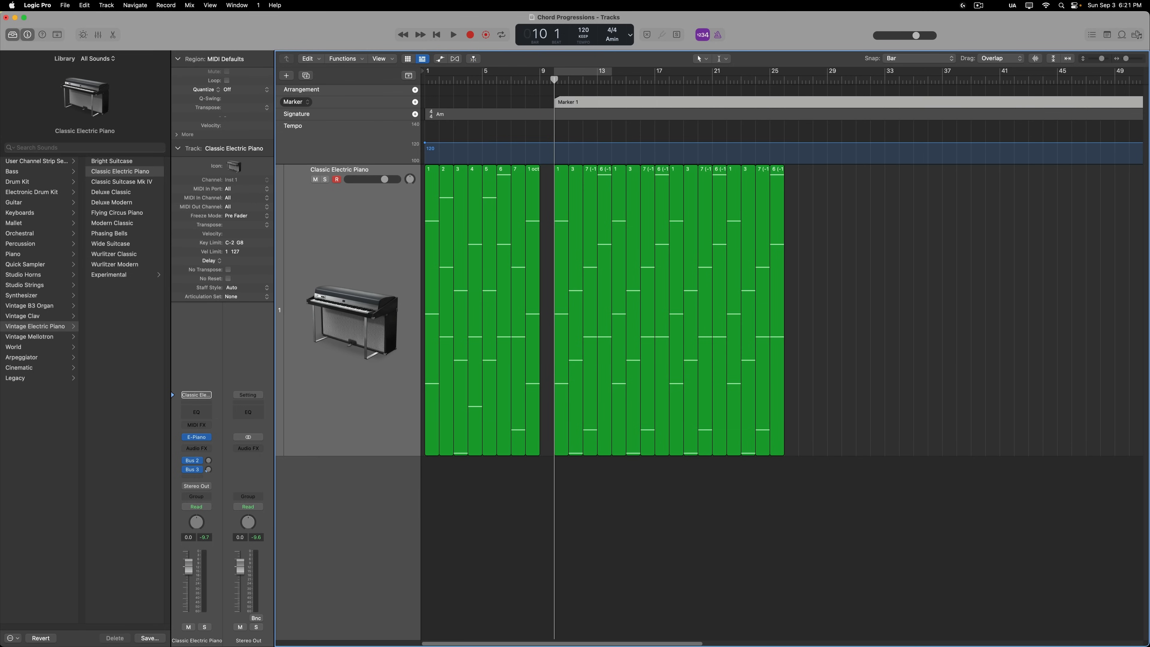
{"action": "left_click", "coordinate": [880, 196]}
{"action": "left_click", "coordinate": [786, 81]}
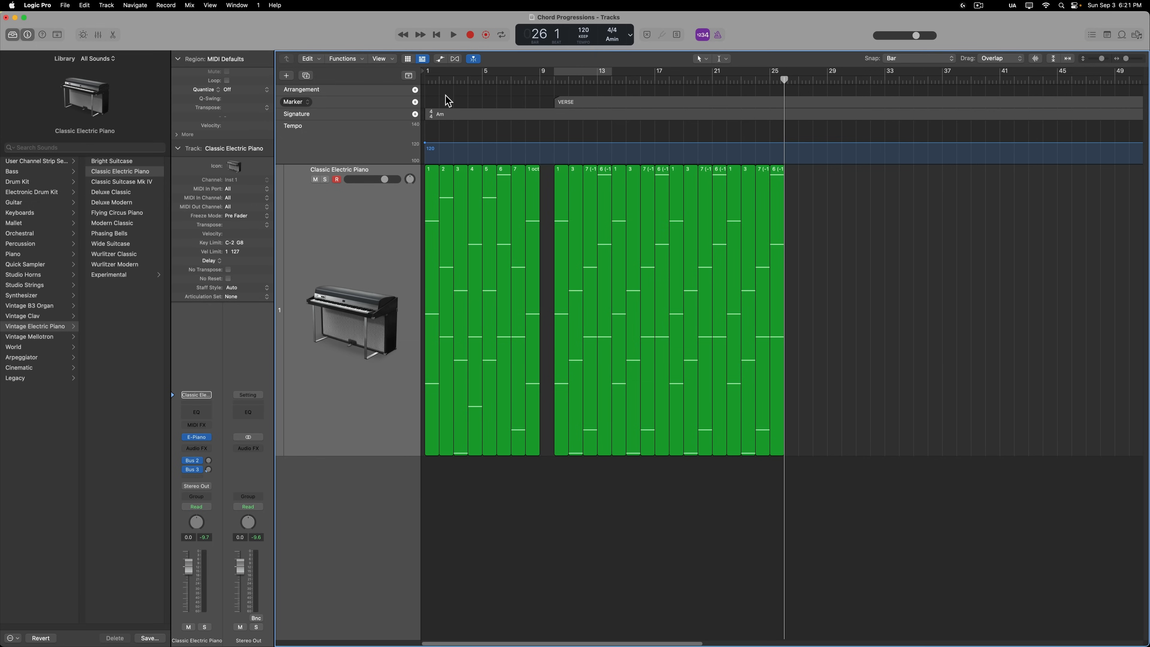
{"action": "left_click", "coordinate": [415, 103]}
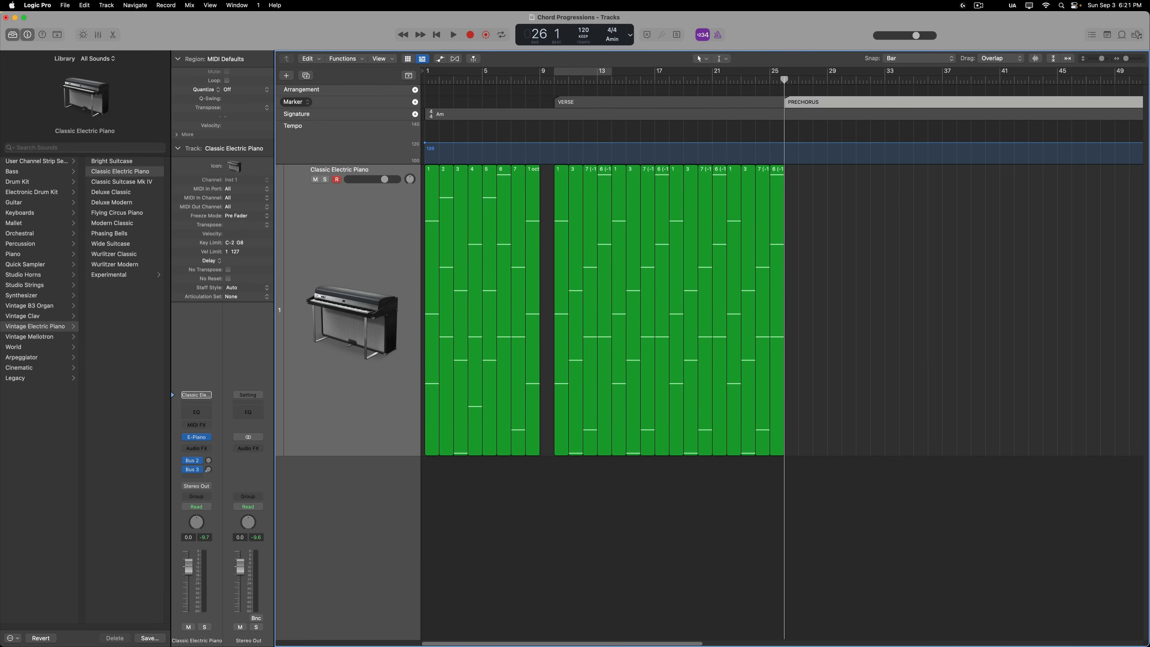
Copy chords 5, 7, 6 and 1 octave into bars 26 to 29, play them and stop playback.
{"action": "left_click_drag", "start_coordinate": [487, 198], "coordinate": [794, 215]}
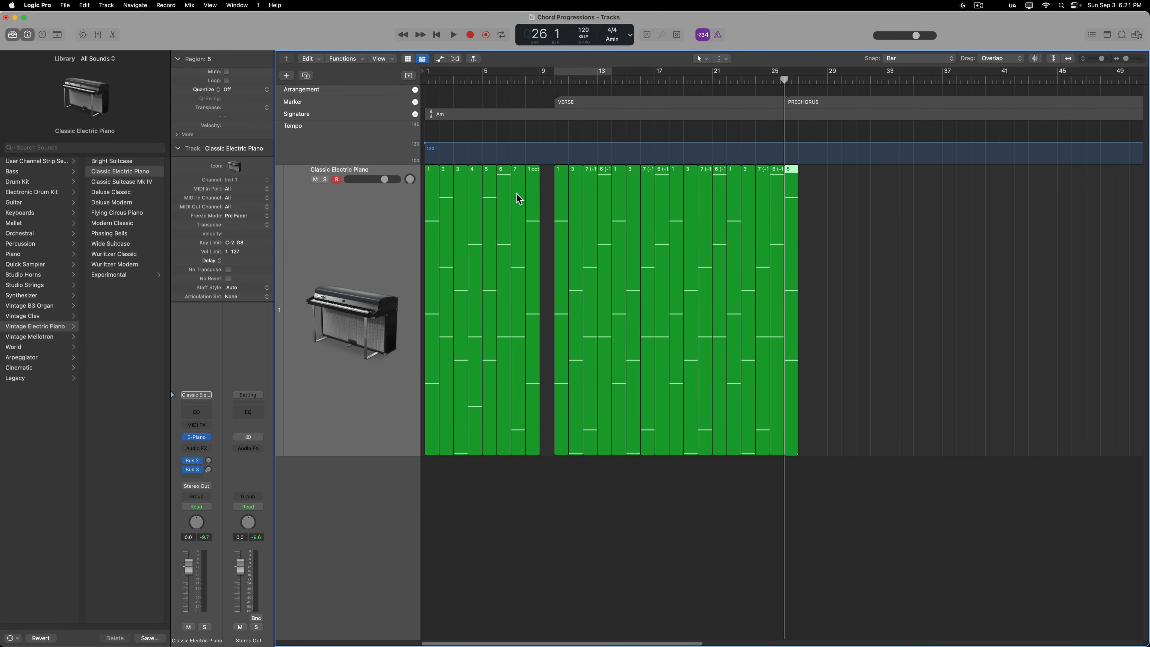
{"action": "left_click_drag", "start_coordinate": [519, 200], "coordinate": [806, 222]}
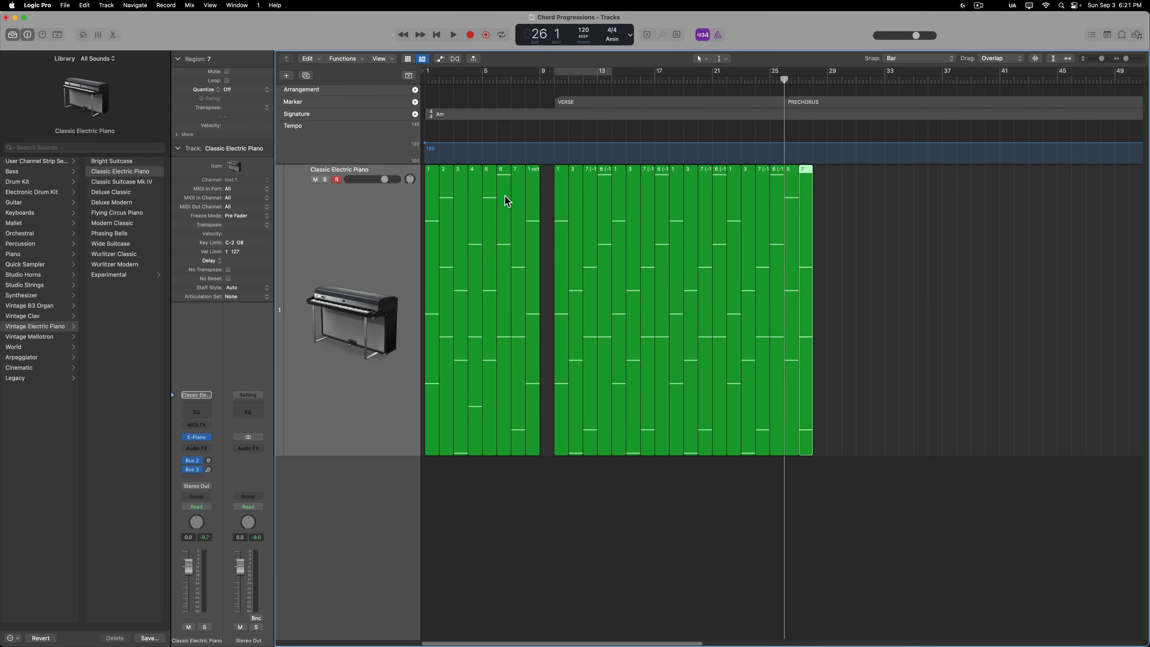
{"action": "left_click_drag", "start_coordinate": [507, 201], "coordinate": [827, 221]}
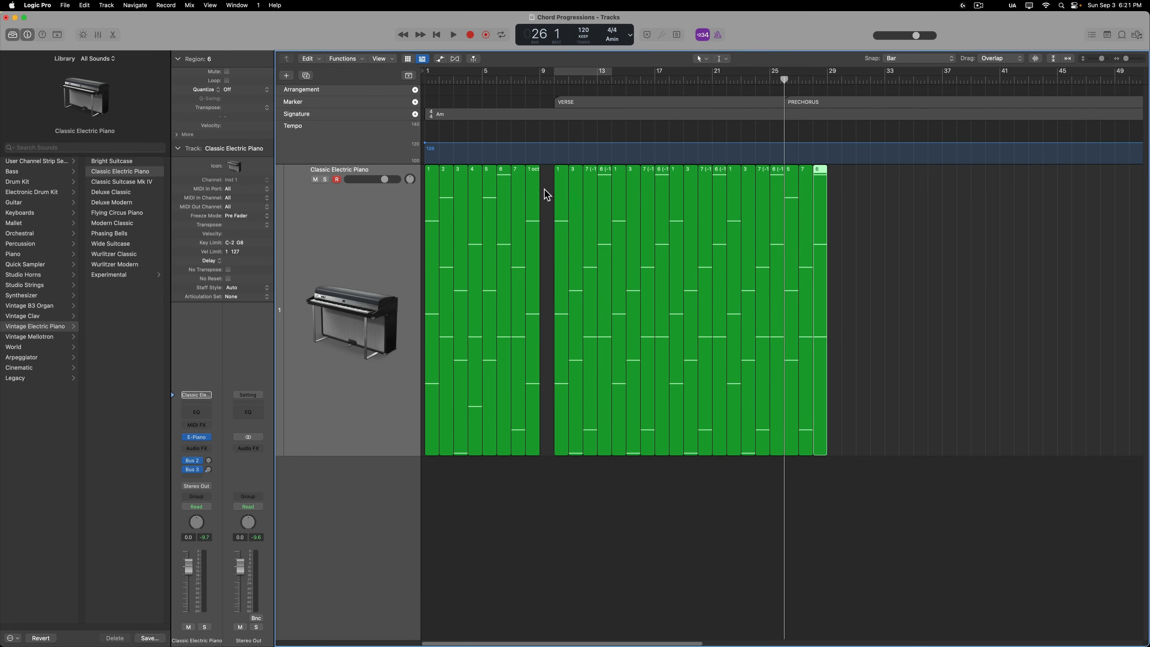
{"action": "left_click_drag", "start_coordinate": [534, 191], "coordinate": [896, 226]}
{"action": "key", "text": "space"}
{"action": "key", "text": "super+Right"}
{"action": "key", "text": "super+Right"}
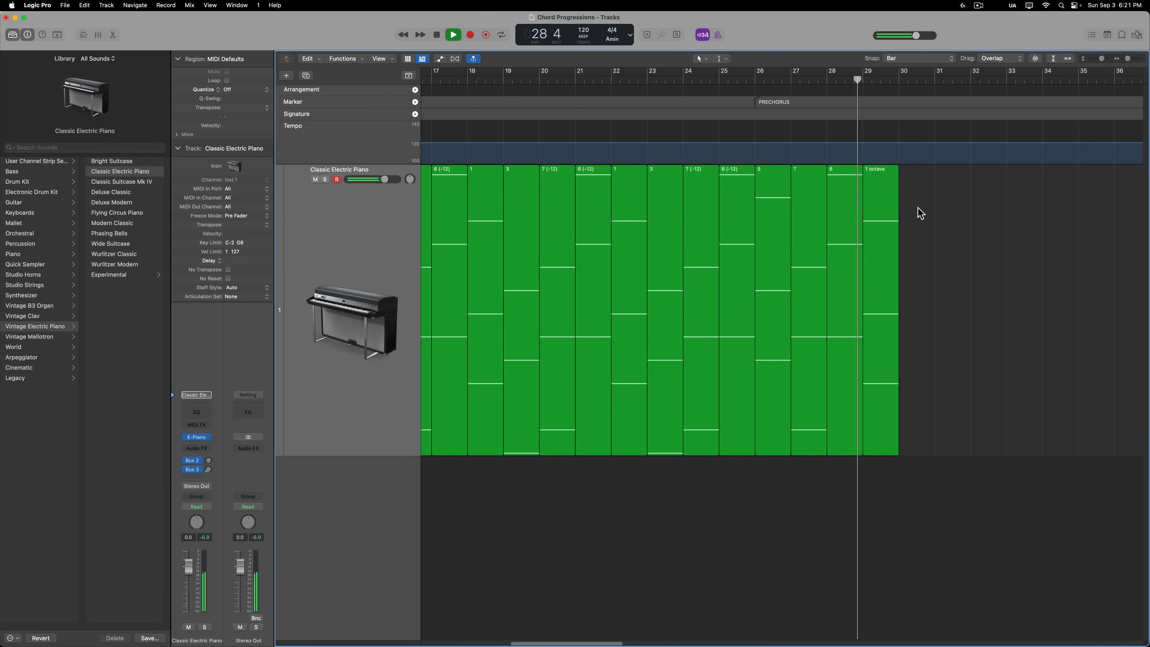
{"action": "key", "text": "space"}
Transpose the four prechorus chords in bars 26 to 29 down one octave (-12) and play from bar 26.
{"action": "left_click_drag", "start_coordinate": [939, 210], "coordinate": [775, 241]}
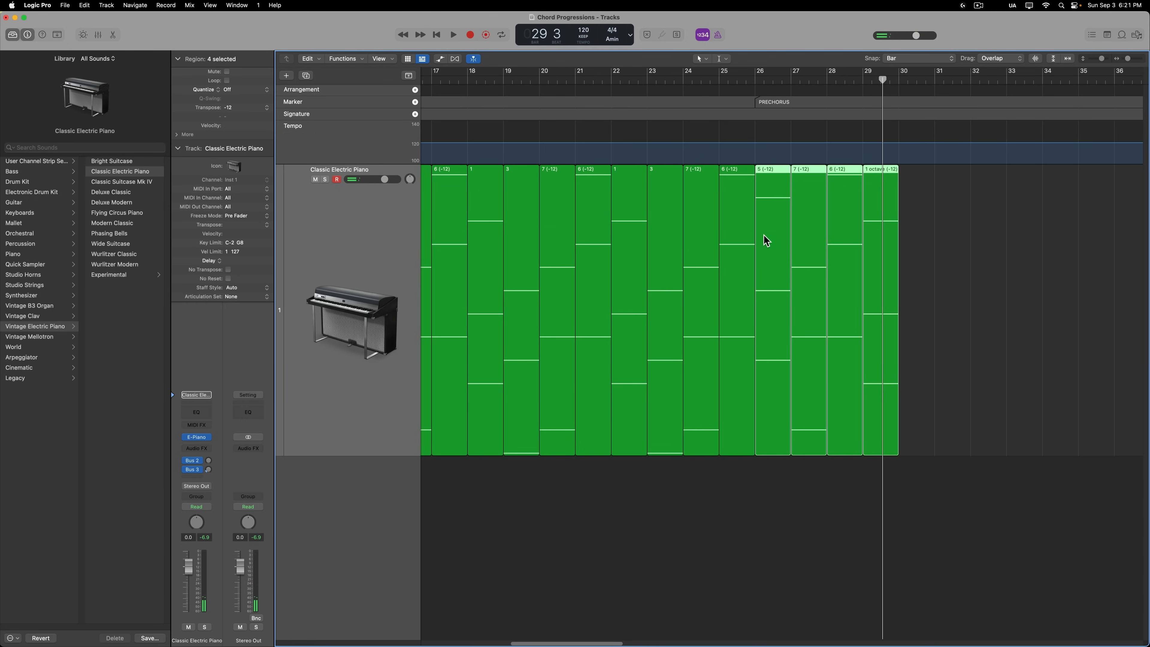
{"action": "left_click", "coordinate": [750, 86]}
{"action": "key", "text": "space"}
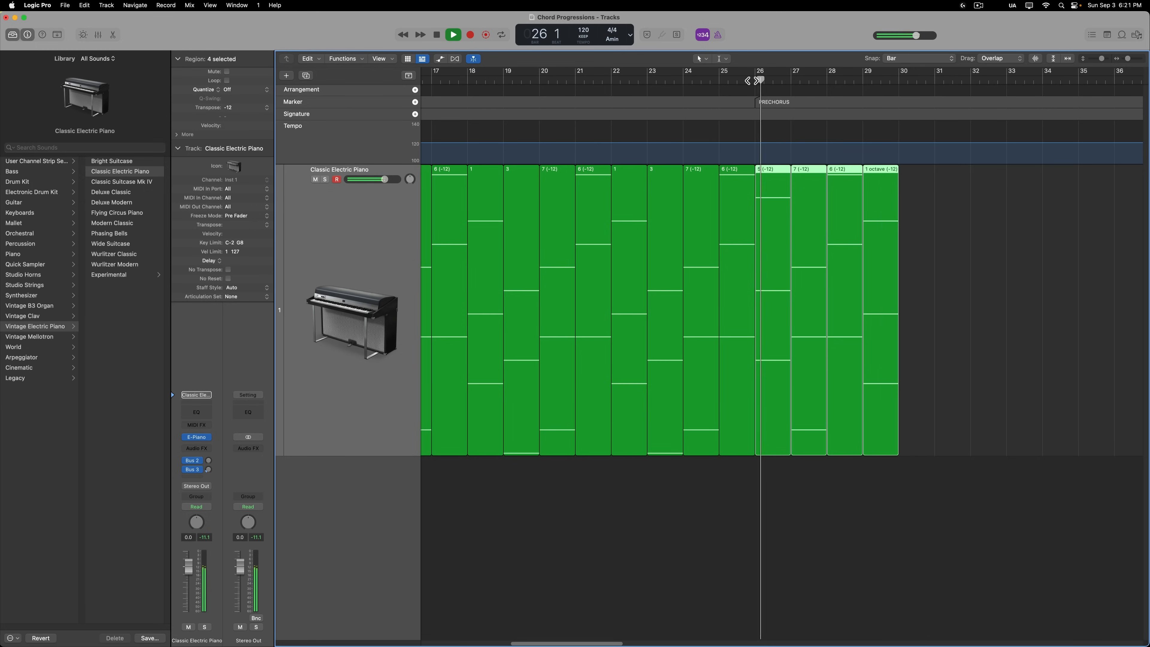
Repeat the four prechorus chords once so they also fill bars 30 to 33.
{"action": "left_click", "coordinate": [961, 232]}
{"action": "left_click_drag", "start_coordinate": [952, 231], "coordinate": [778, 229]}
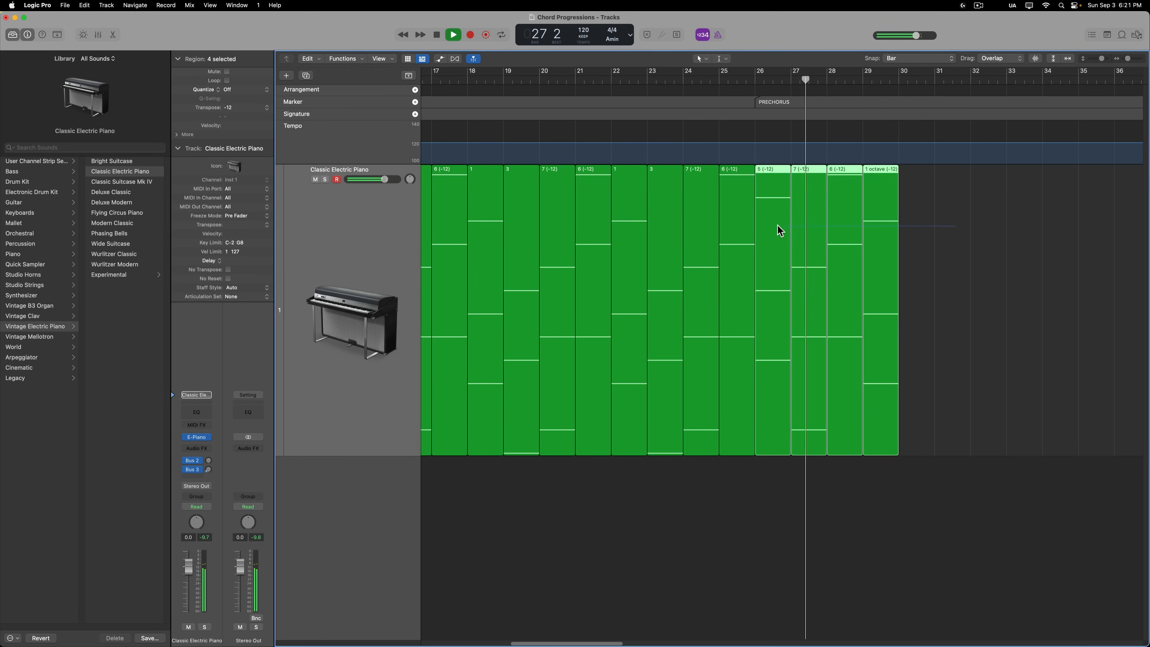
{"action": "key", "text": "super+r"}
{"action": "key", "text": "super+Left"}
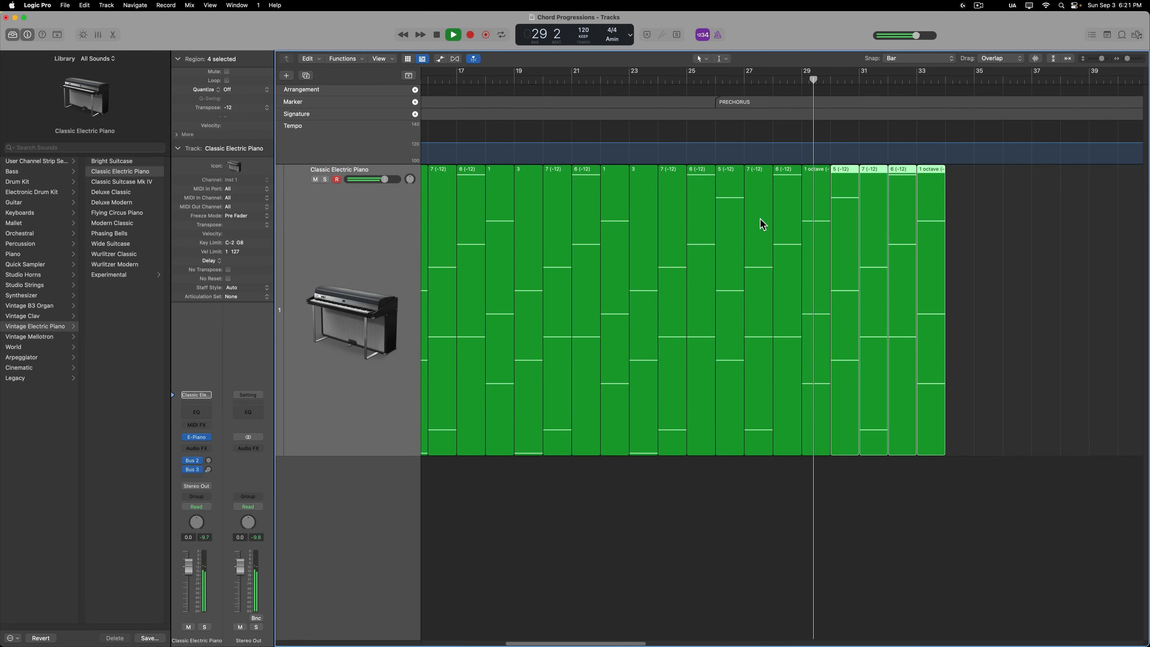
{"action": "left_click", "coordinate": [796, 488]}
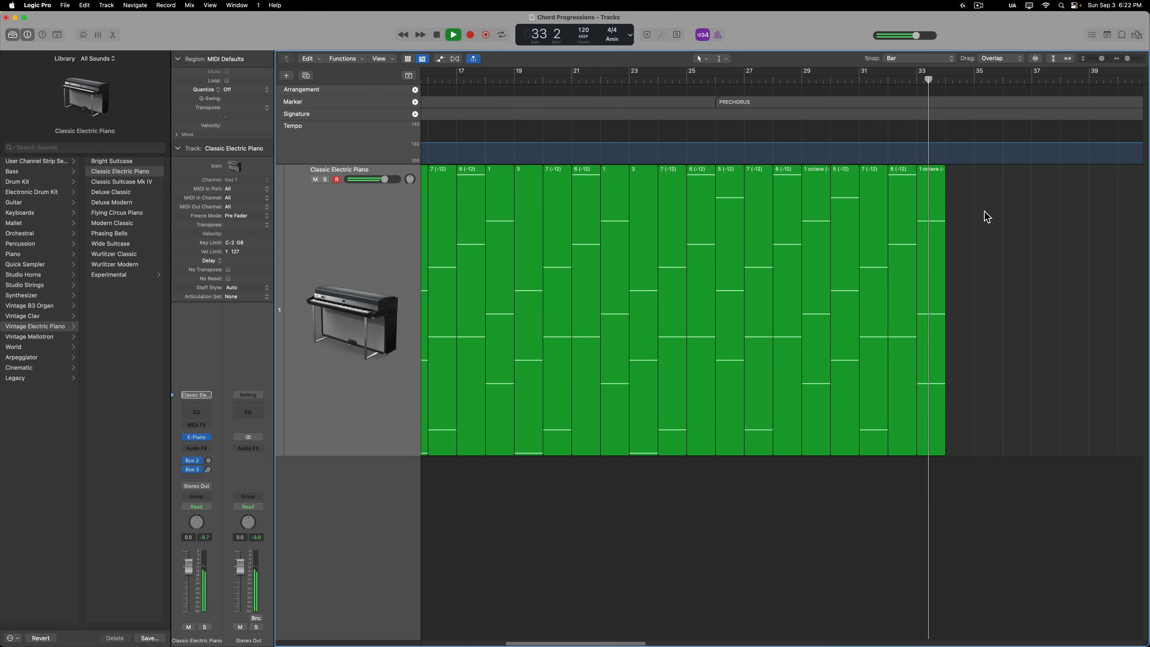
Stop playback and delete all chord regions in bars 26 to 33.
{"action": "key", "text": "space"}
{"action": "left_click_drag", "start_coordinate": [986, 206], "coordinate": [733, 222]}
{"action": "key", "text": "Delete"}
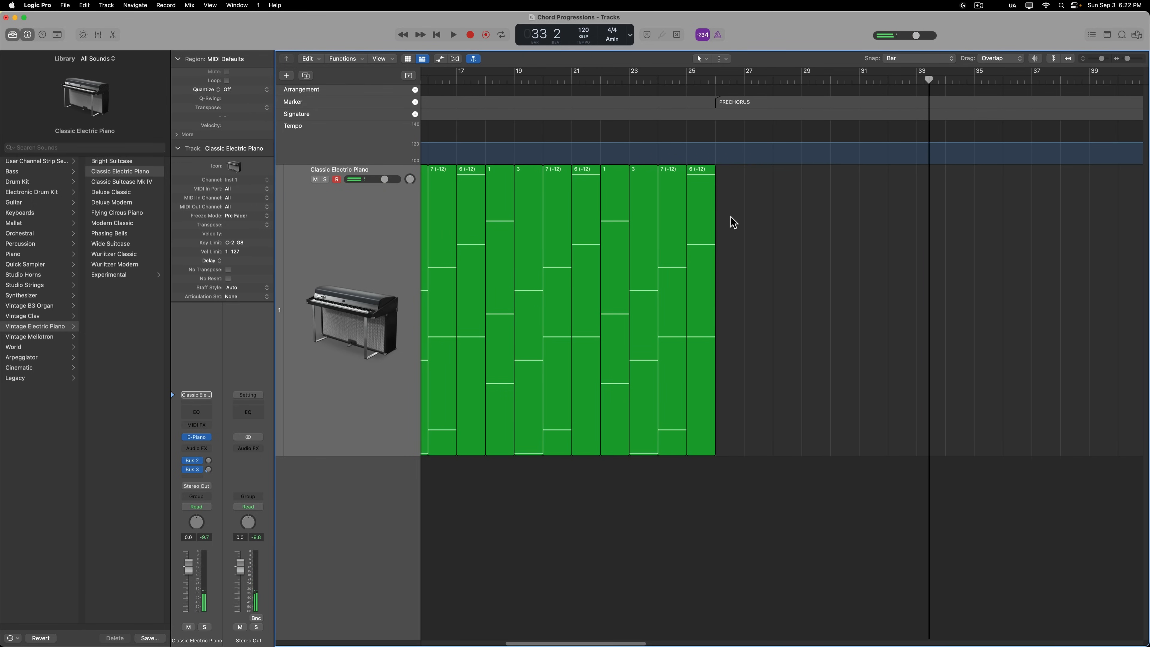
Move the verse's last chord 6 (-12) to bar 26 and copy chord 7 (-12) from bar 24 to bar 27.
{"action": "scroll", "coordinate": [734, 222], "scroll_direction": "left", "scroll_amount": 2}
{"action": "left_click", "coordinate": [718, 201]}
{"action": "left_click", "coordinate": [740, 207]}
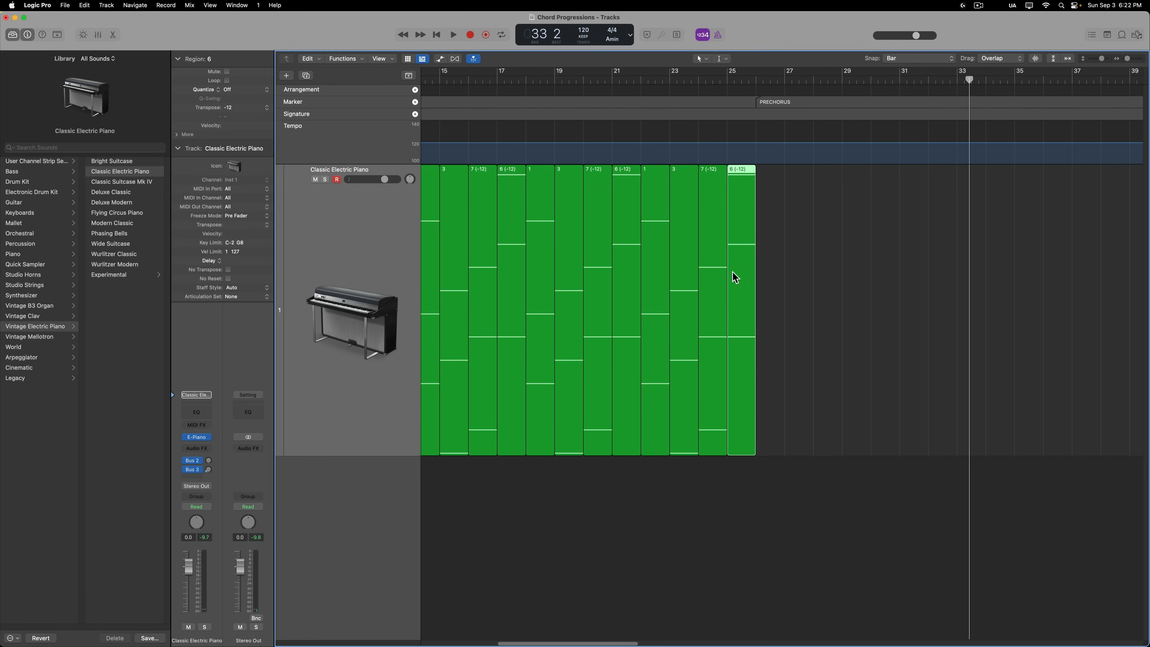
{"action": "scroll", "coordinate": [732, 272], "scroll_direction": "left", "scroll_amount": 10}
{"action": "scroll", "coordinate": [730, 269], "scroll_direction": "right", "scroll_amount": 3}
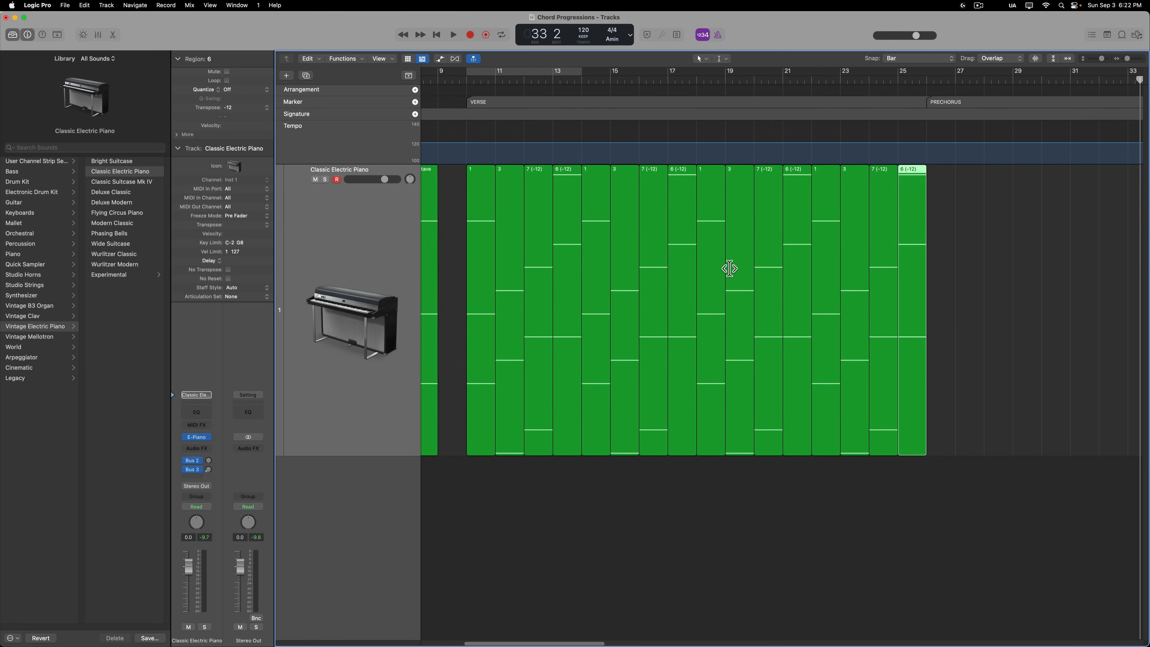
{"action": "scroll", "coordinate": [729, 269], "scroll_direction": "right", "scroll_amount": 6}
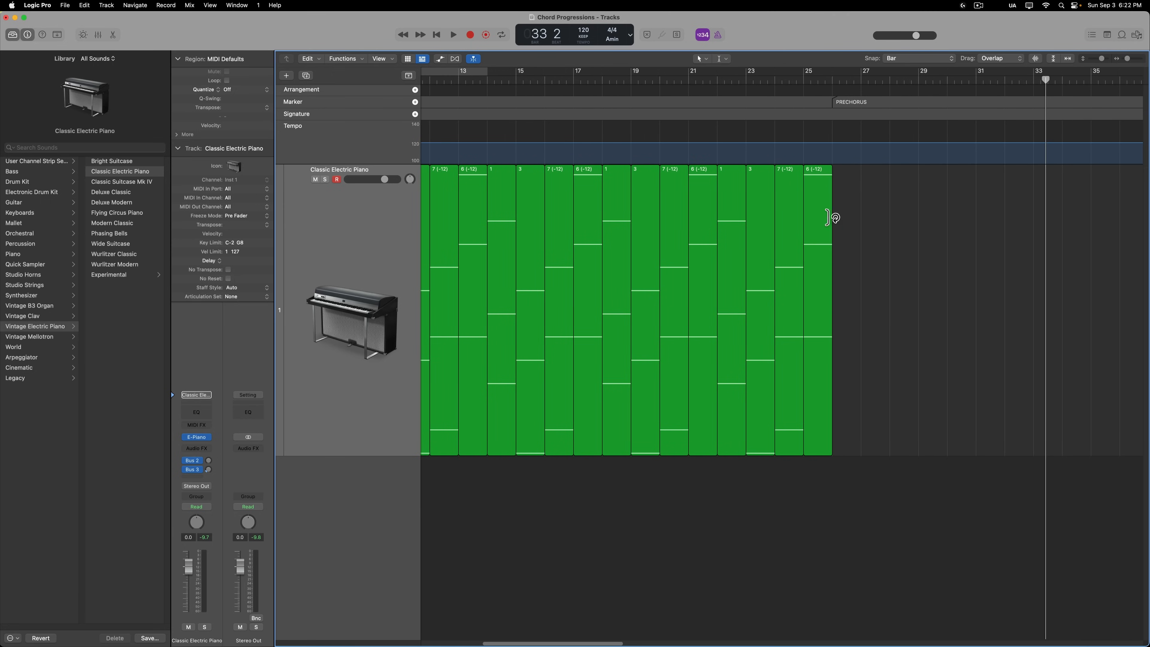
{"action": "left_click_drag", "start_coordinate": [821, 213], "coordinate": [848, 213]}
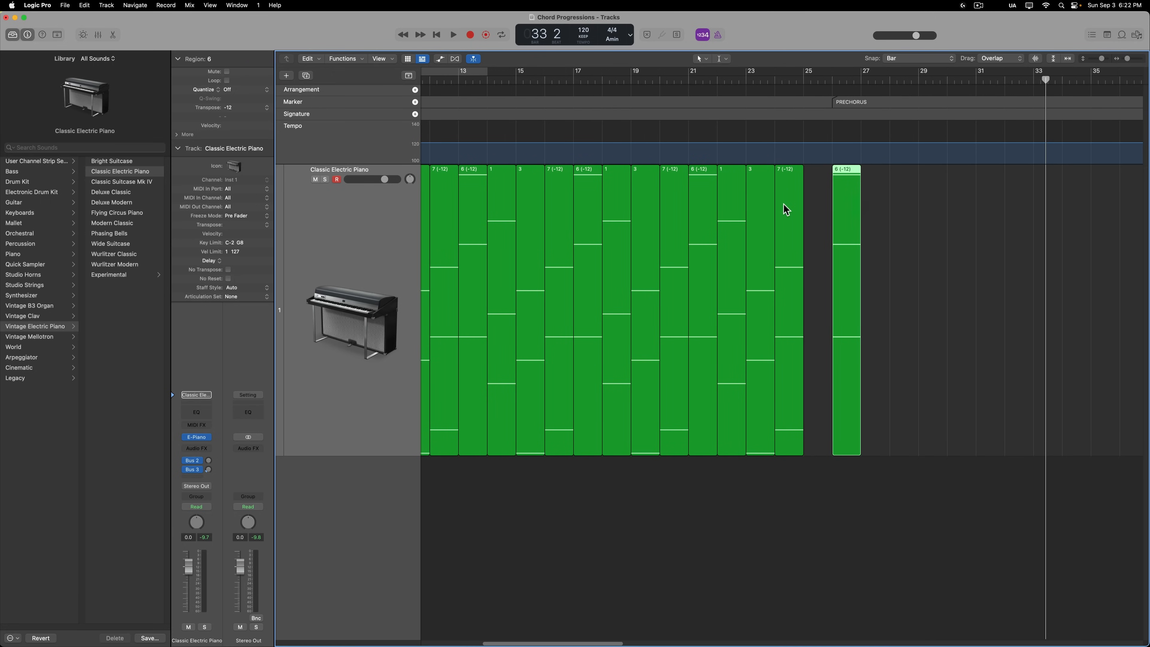
{"action": "left_click_drag", "start_coordinate": [786, 209], "coordinate": [878, 217]}
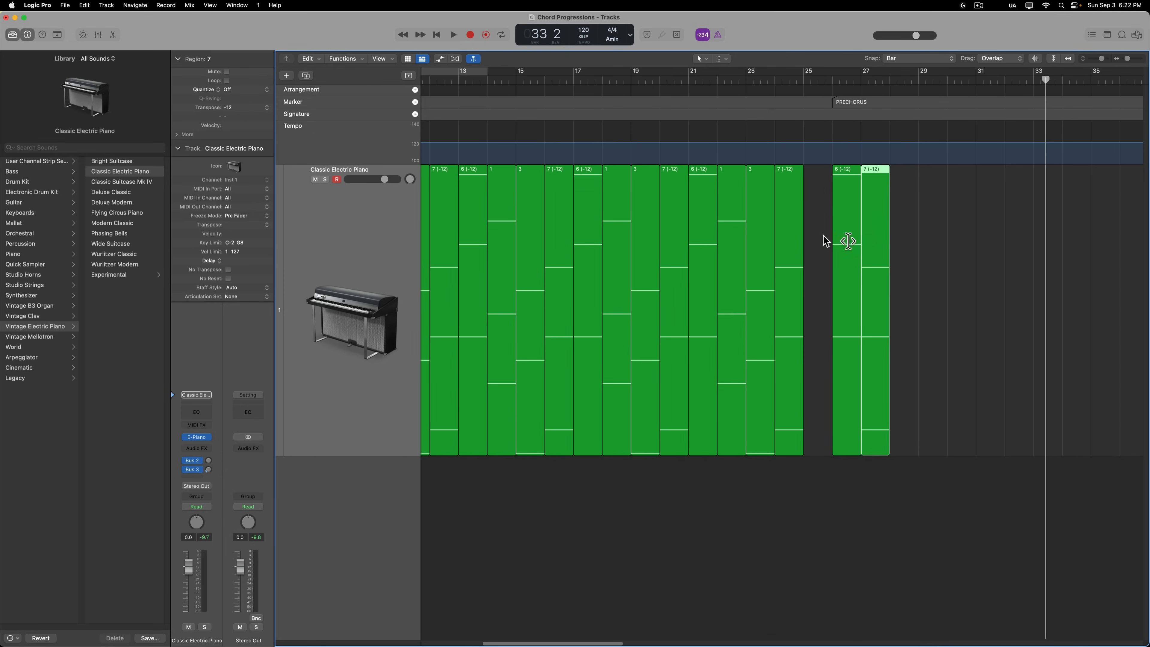
Copy the last verse chord 1 to bar 29 and the original chord 5 to bar 28.
{"action": "left_click_drag", "start_coordinate": [735, 217], "coordinate": [966, 200]}
{"action": "scroll", "coordinate": [863, 267], "scroll_direction": "left", "scroll_amount": 3}
{"action": "scroll", "coordinate": [924, 267], "scroll_direction": "left", "scroll_amount": 8}
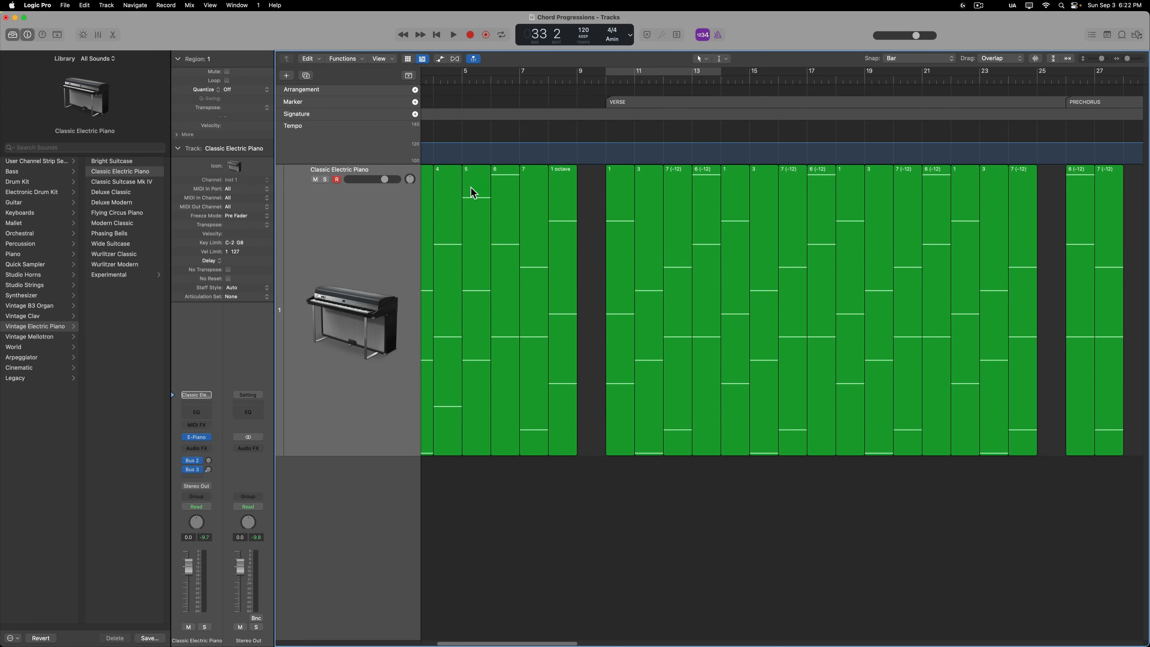
{"action": "left_click_drag", "start_coordinate": [470, 189], "coordinate": [772, 191]}
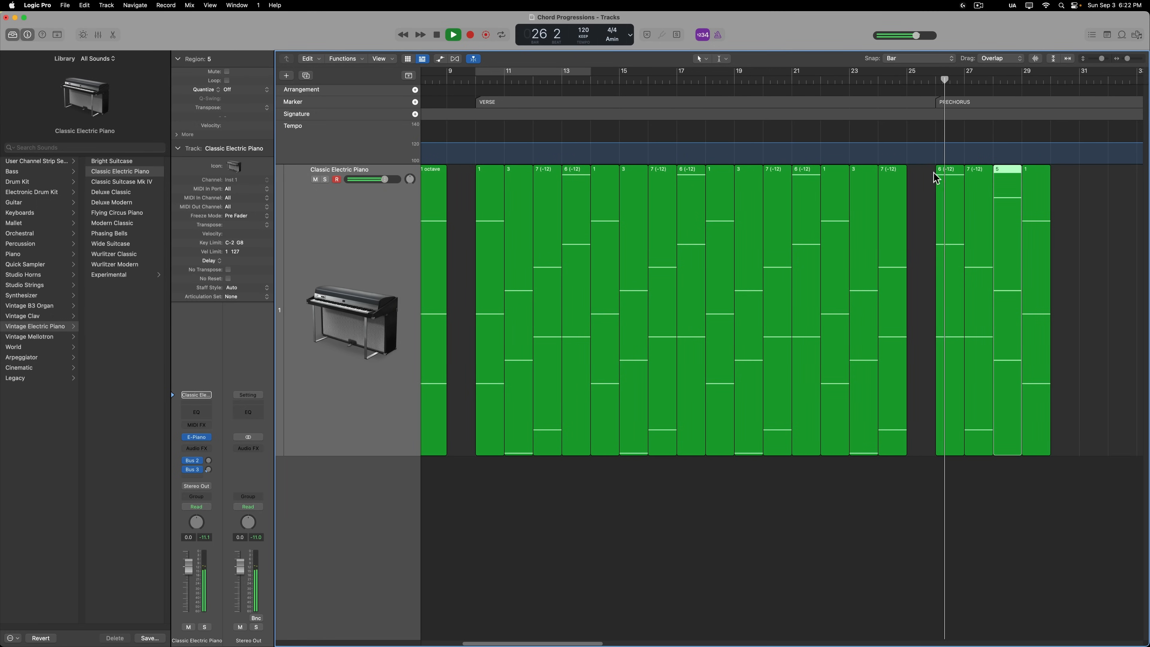
Play the new prechorus chords, transpose chord 5 in bar 28 down one octave (-12) and stop playback.
{"action": "scroll", "coordinate": [923, 200], "scroll_direction": "right", "scroll_amount": 2}
{"action": "scroll", "coordinate": [922, 201], "scroll_direction": "left", "scroll_amount": 1}
{"action": "scroll", "coordinate": [923, 201], "scroll_direction": "right", "scroll_amount": 2}
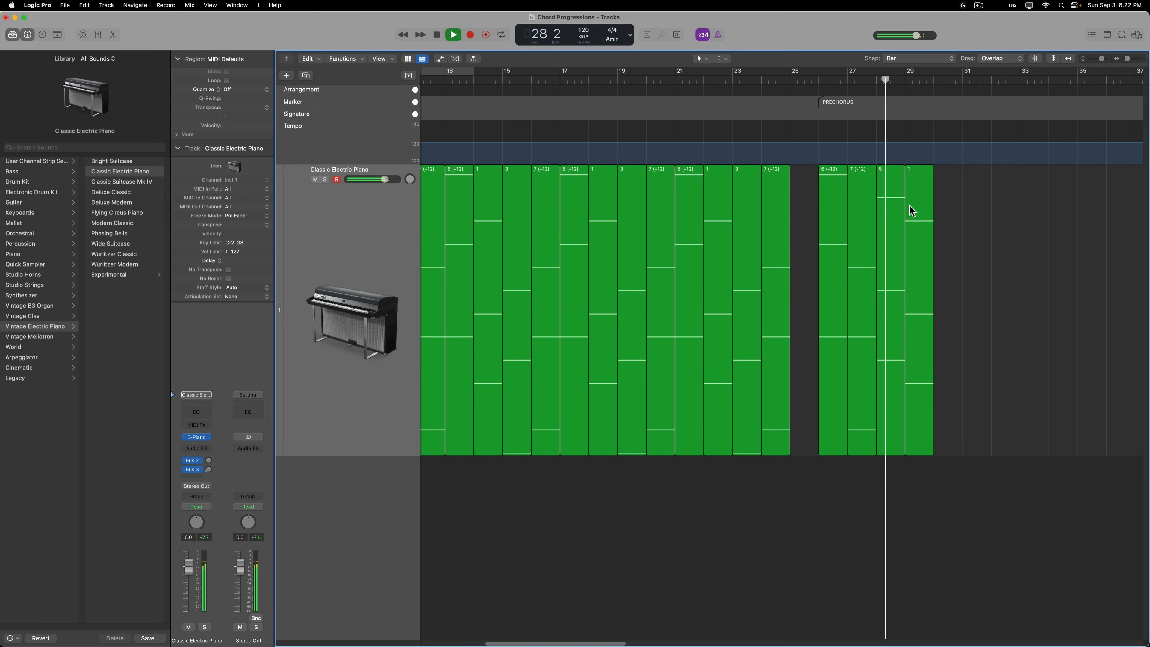
{"action": "scroll", "coordinate": [910, 206], "scroll_direction": "right", "scroll_amount": 3}
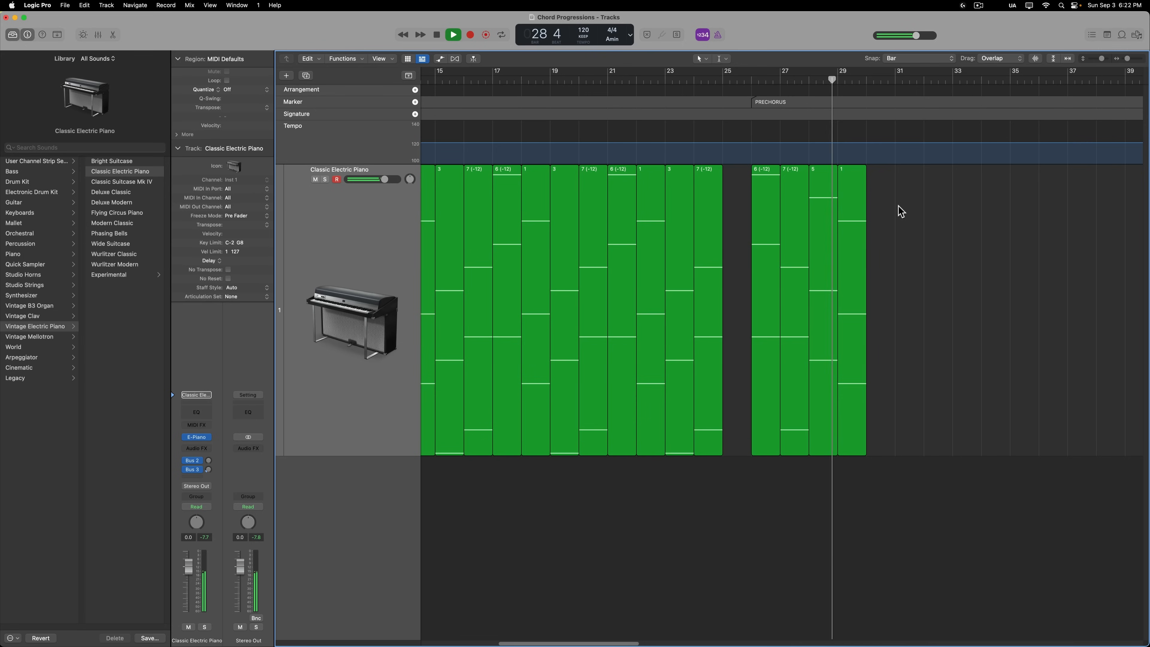
{"action": "left_click", "coordinate": [823, 201]}
{"action": "key", "text": "space"}
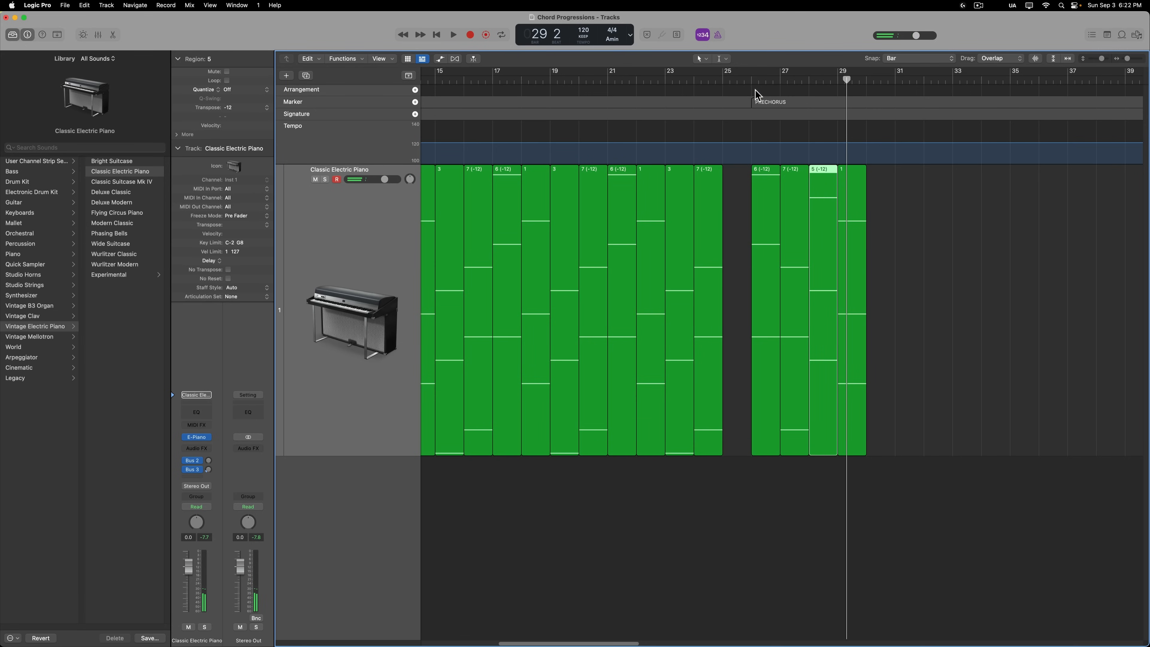
Play from bar 26 with the cycle range set to the four prechorus chords in bars 26 to 29, and stop playback.
{"action": "left_click", "coordinate": [745, 81]}
{"action": "key", "text": "space"}
{"action": "left_click_drag", "start_coordinate": [915, 218], "coordinate": [768, 219]}
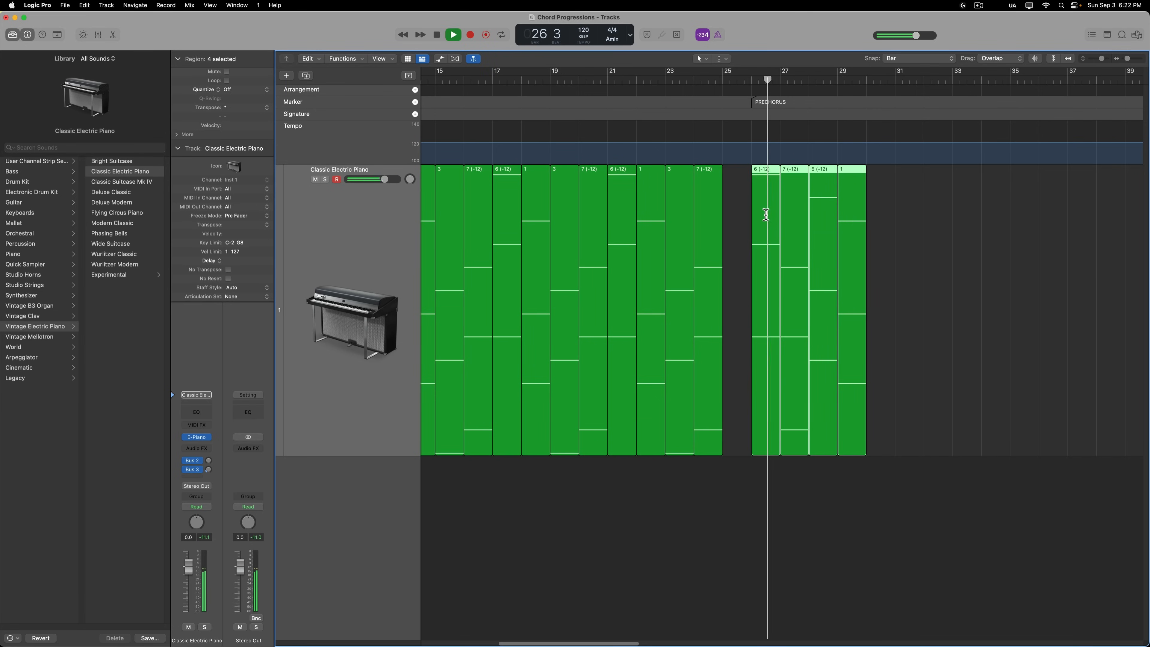
{"action": "key", "text": "super+u"}
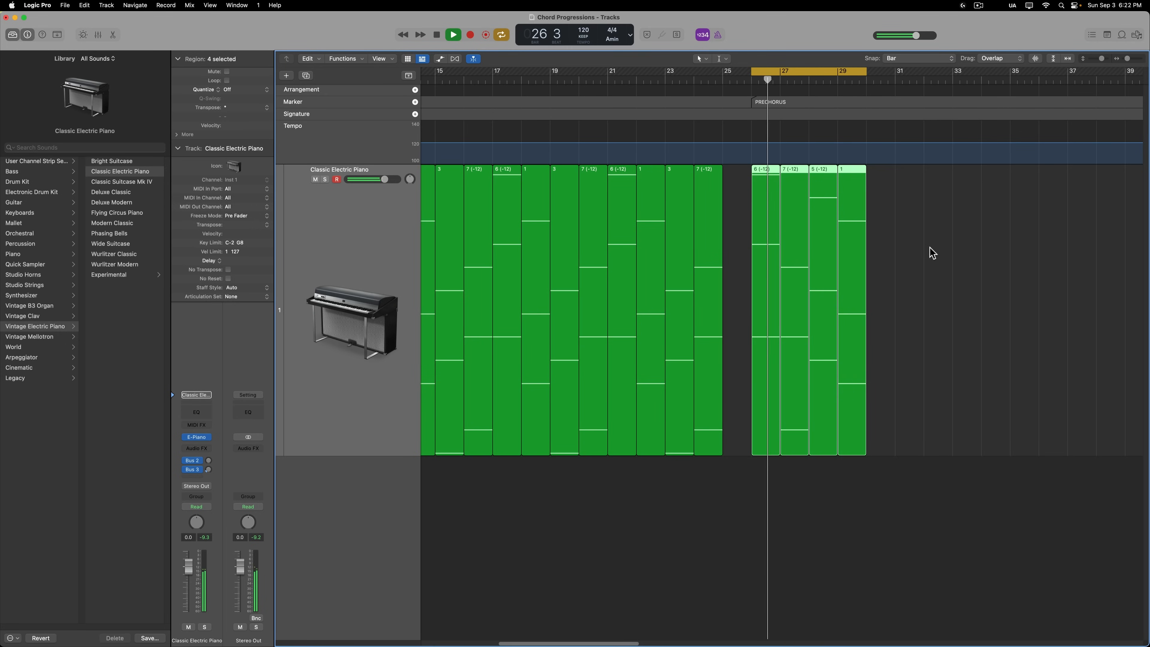
{"action": "left_click", "coordinate": [901, 225]}
{"action": "key", "text": "space"}
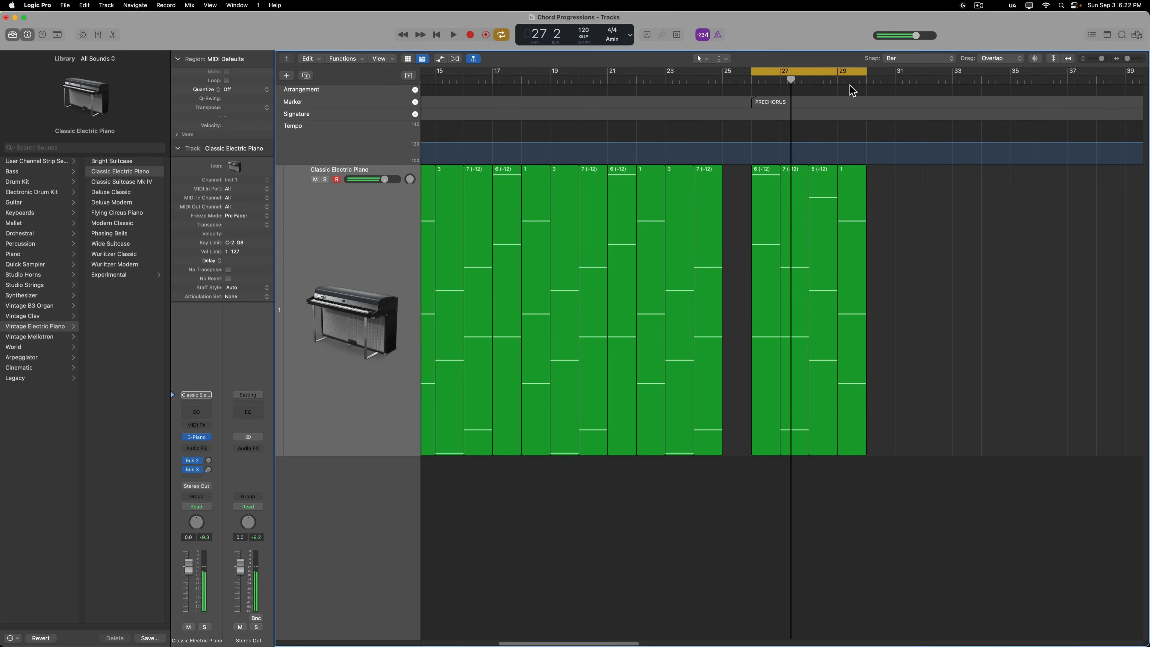
Zoom in on the prechorus and go through its chords one by one from bar 26 to bar 29.
{"action": "left_click", "coordinate": [843, 80]}
{"action": "key", "text": "super+Right"}
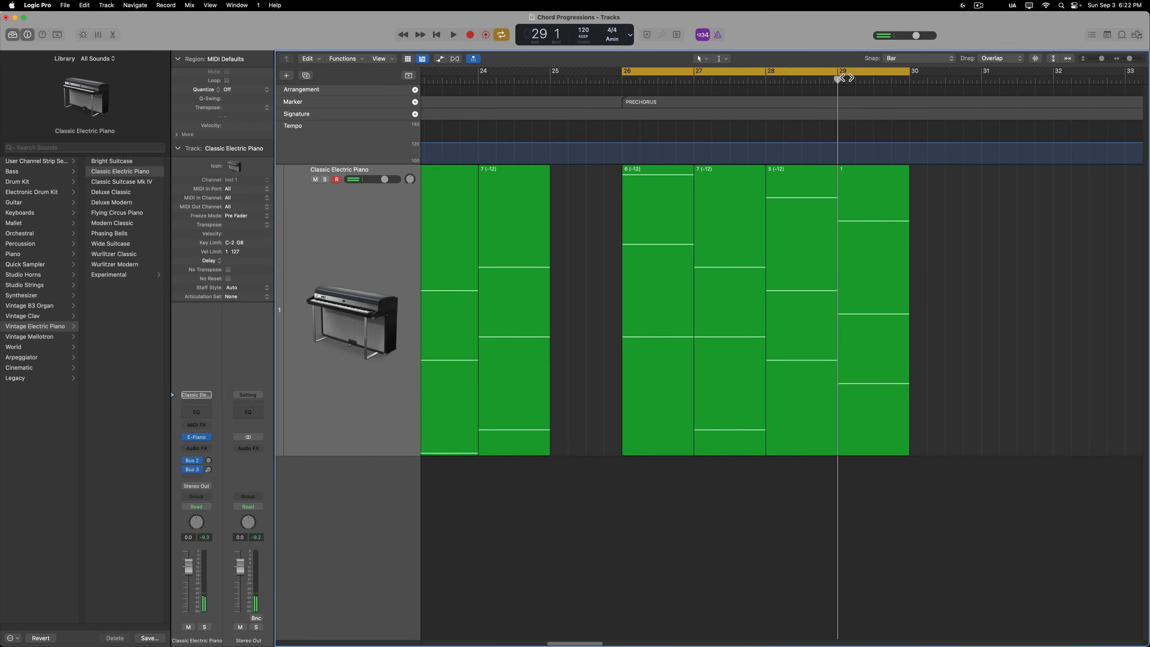
{"action": "left_click", "coordinate": [723, 210]}
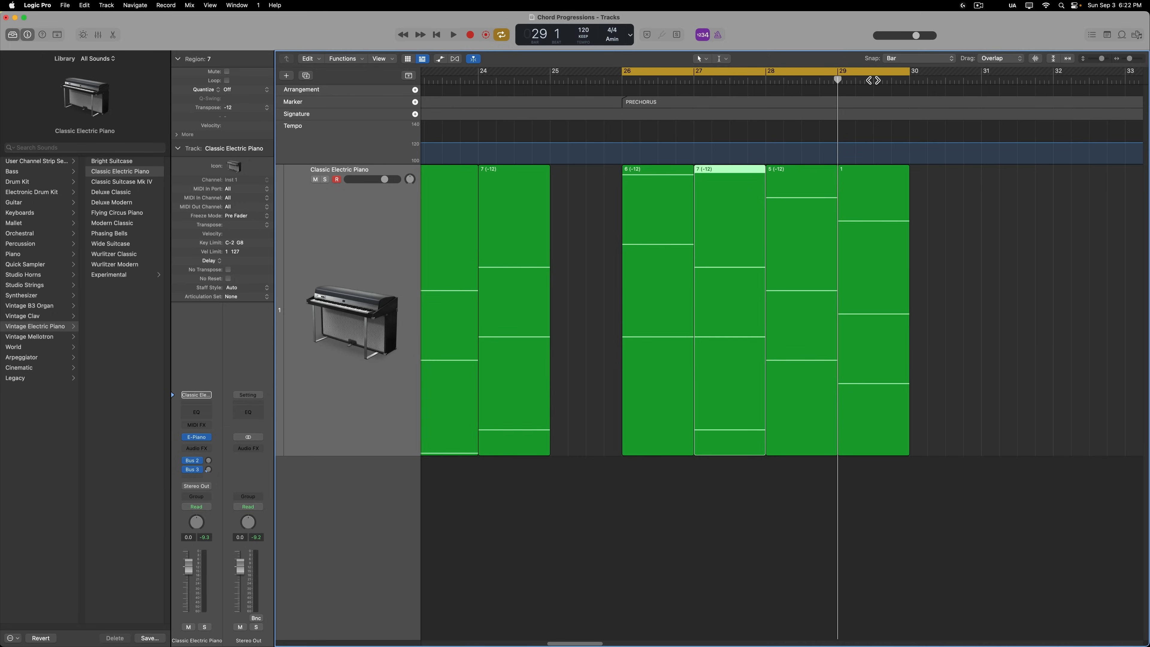
{"action": "left_click_drag", "start_coordinate": [883, 92], "coordinate": [849, 80]}
{"action": "left_click", "coordinate": [672, 236]}
{"action": "left_click", "coordinate": [732, 239]}
{"action": "left_click", "coordinate": [804, 240]}
{"action": "left_click", "coordinate": [877, 243]}
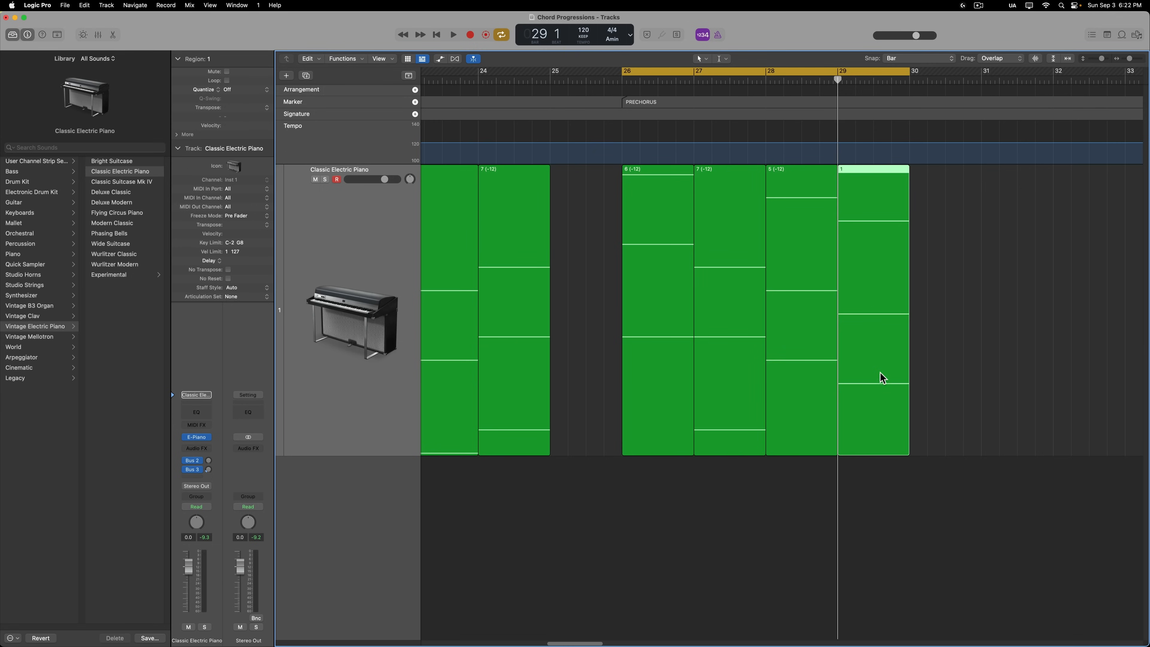
{"action": "left_click", "coordinate": [1018, 344]}
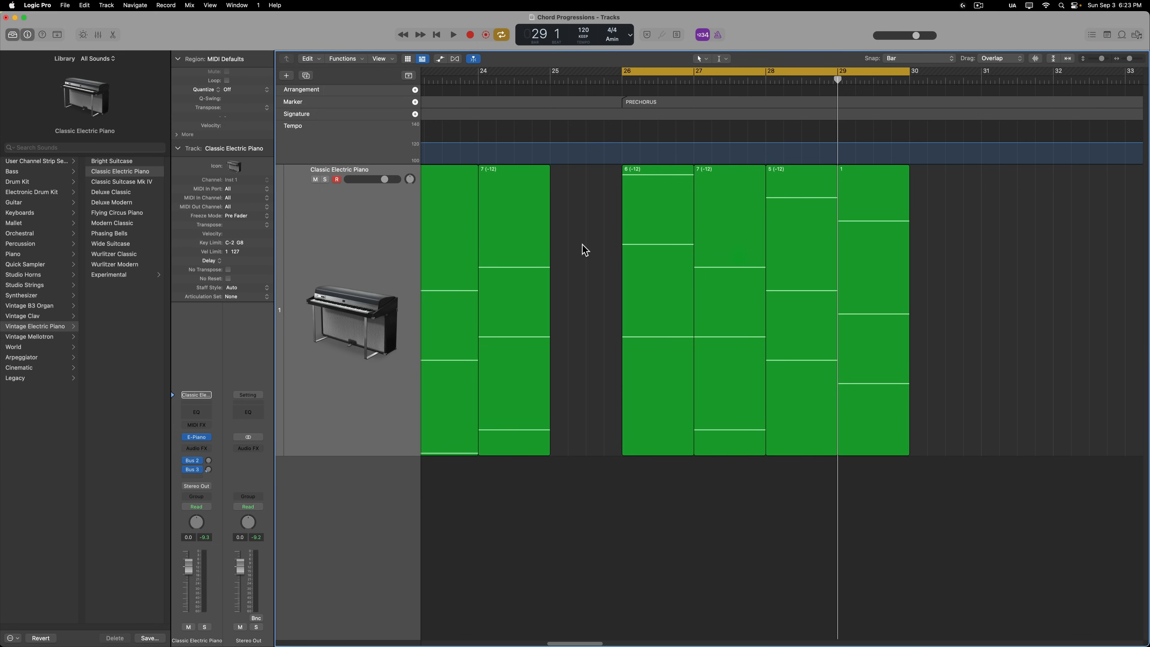
Set the snap value to Beat and shorten chord 1 in bar 29 to half a bar.
{"action": "left_click", "coordinate": [911, 62]}
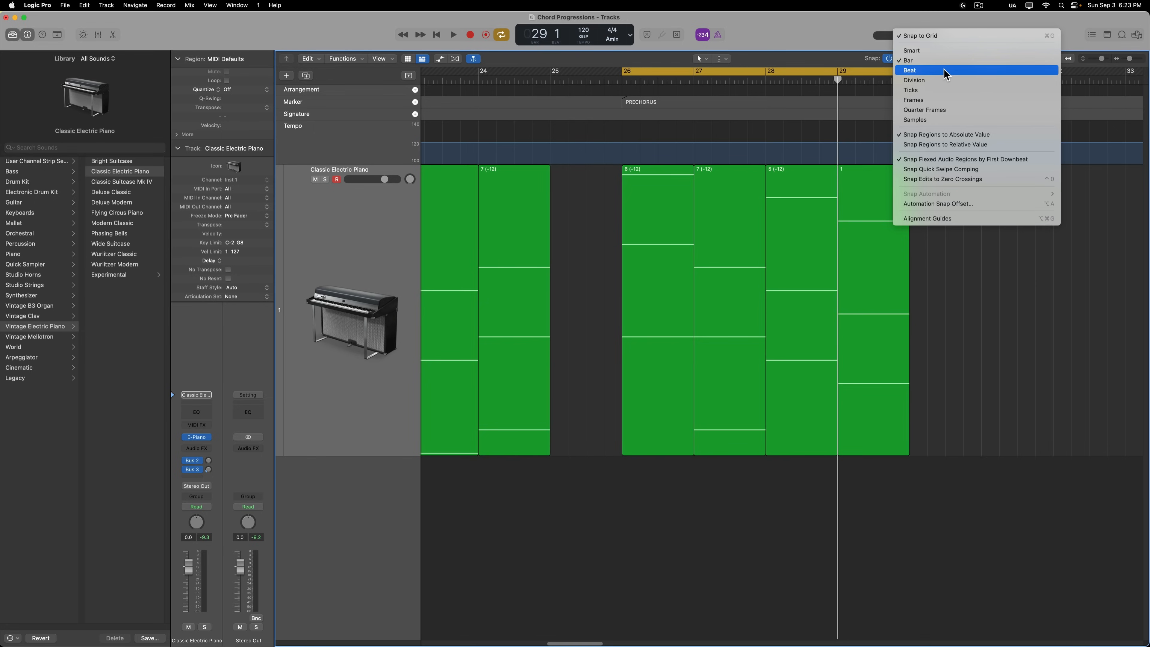
{"action": "left_click", "coordinate": [946, 74]}
{"action": "left_click", "coordinate": [906, 403]}
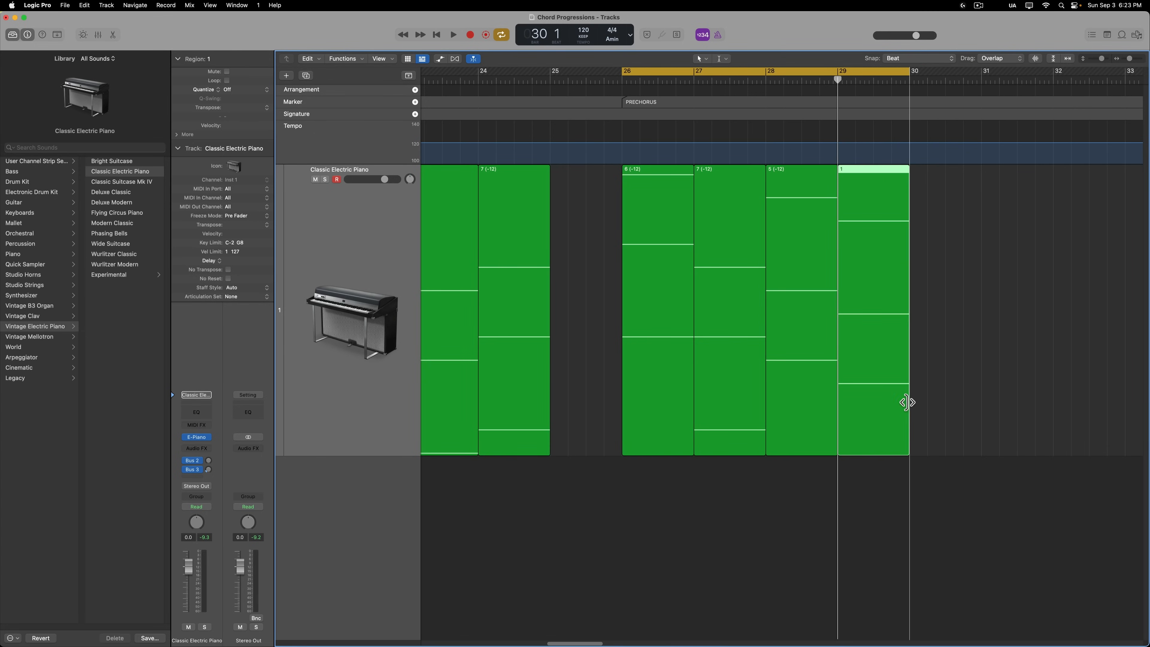
{"action": "left_click_drag", "start_coordinate": [906, 402], "coordinate": [871, 402]}
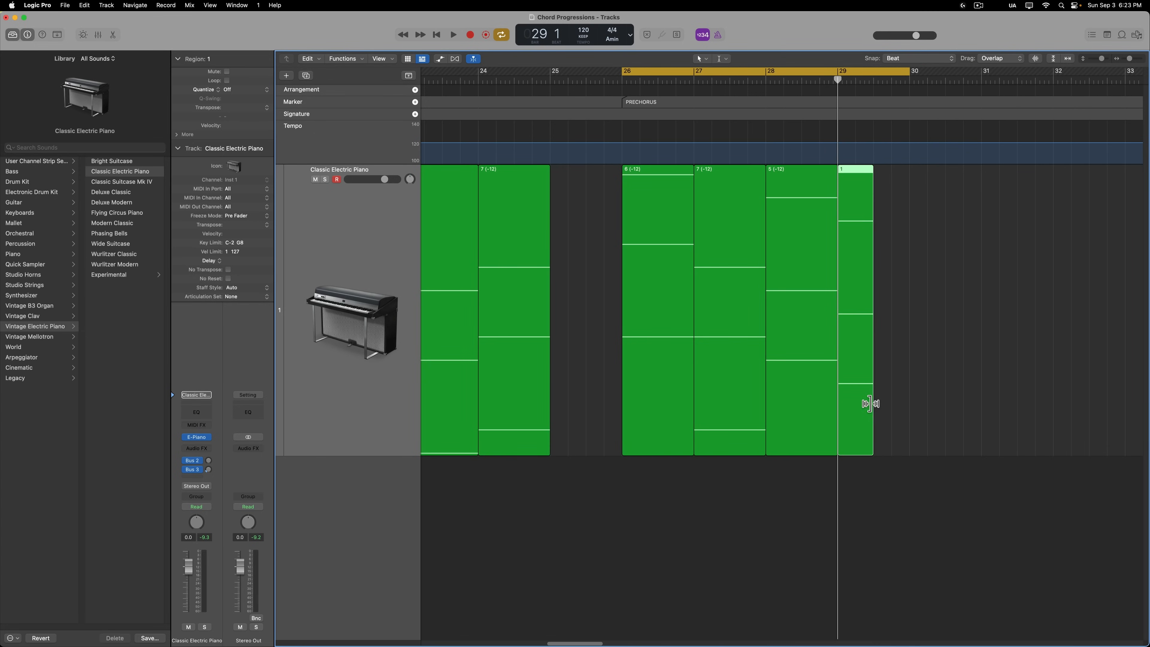
{"action": "left_click", "coordinate": [922, 390]}
Copy chord 7 (-12) from bar 27 into the second half of bar 29, trim it to half a bar and audition the prechorus.
{"action": "left_click_drag", "start_coordinate": [722, 256], "coordinate": [904, 281]}
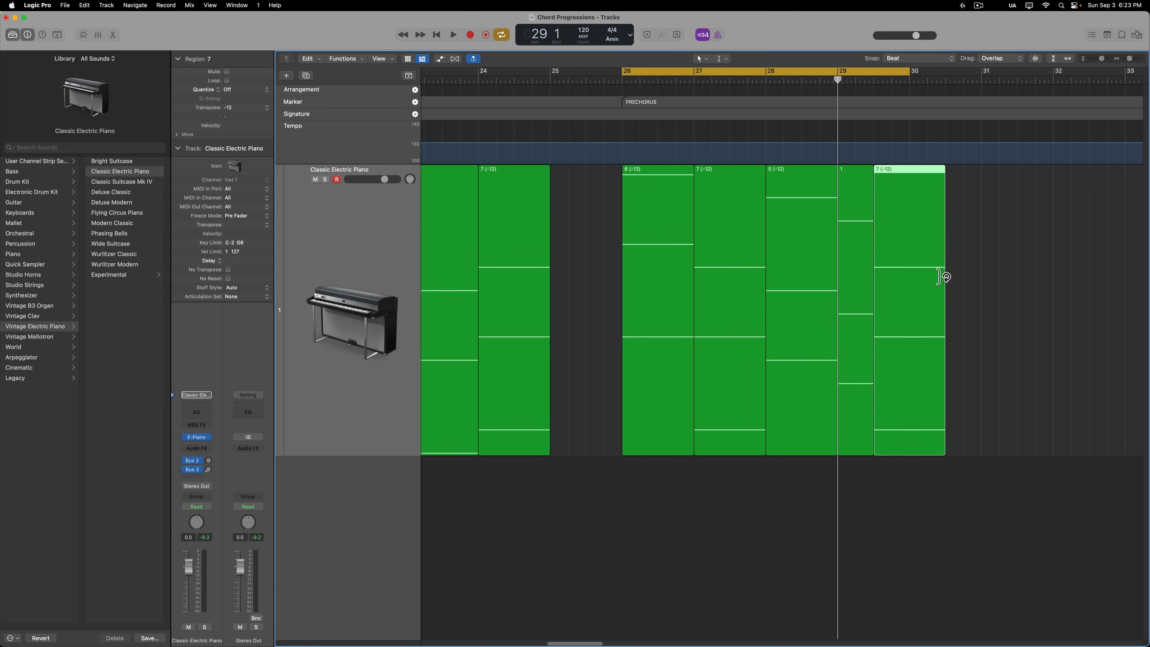
{"action": "left_click_drag", "start_coordinate": [940, 410], "coordinate": [909, 406]}
{"action": "left_click", "coordinate": [1014, 380]}
{"action": "key", "text": "space"}
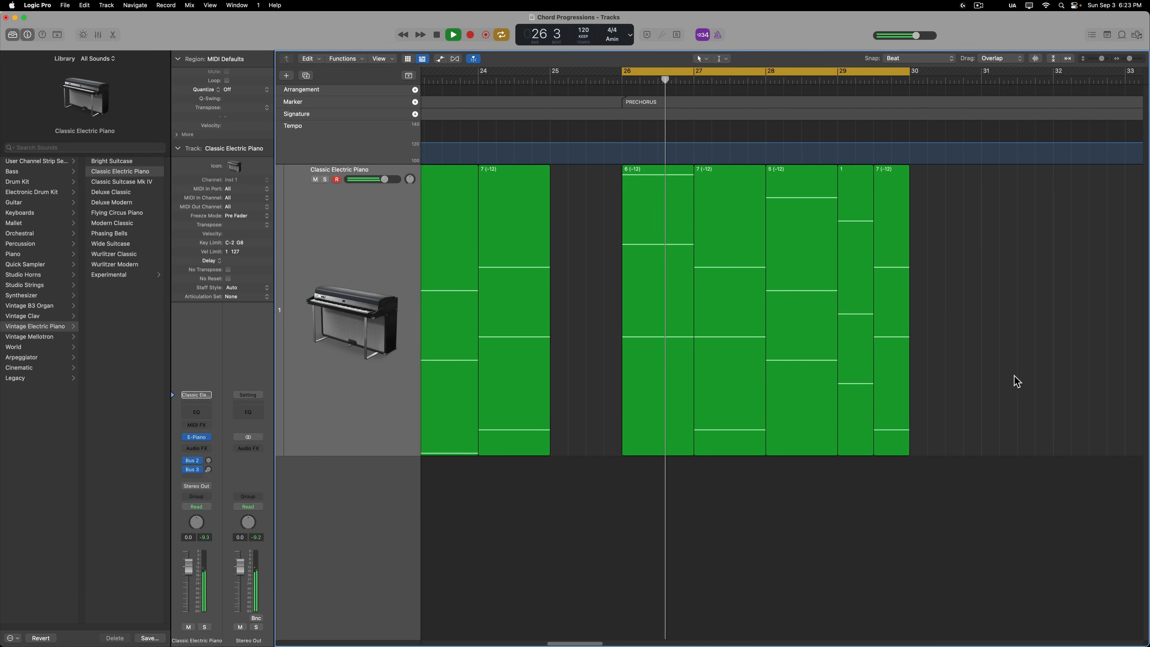
{"action": "key", "text": "space"}
Turn cycle mode off and place the playhead at bar 25, at the gap before the prechorus.
{"action": "key", "text": "super+Left"}
{"action": "key", "text": "super+Left"}
{"action": "key", "text": "super+Left"}
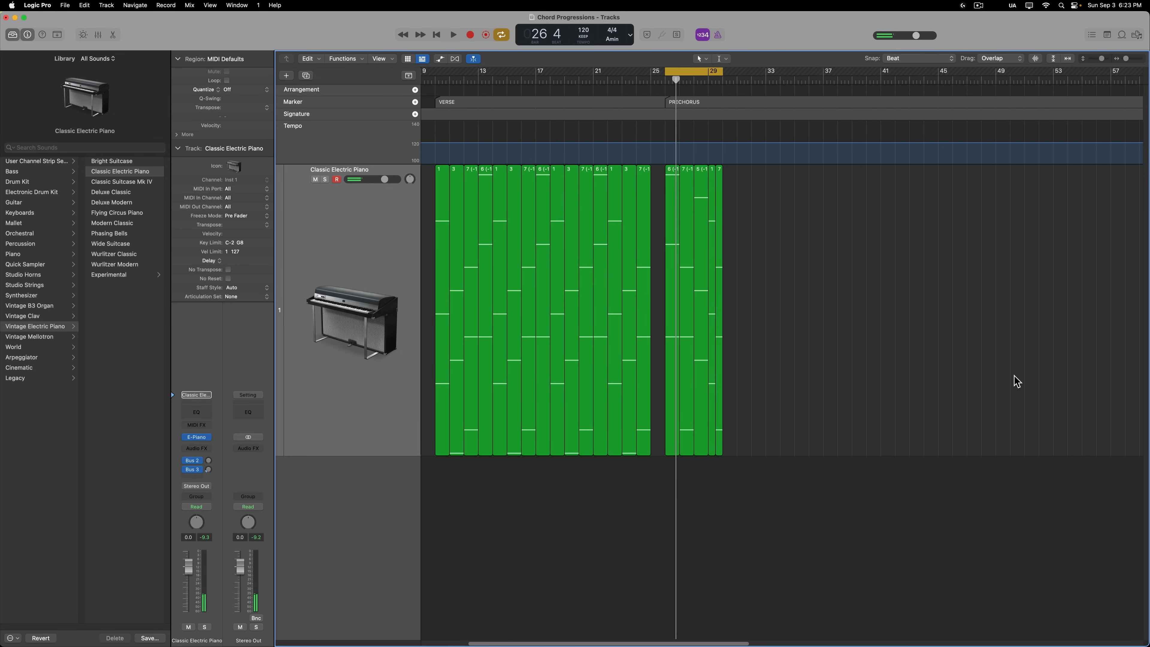
{"action": "left_click", "coordinate": [651, 80]}
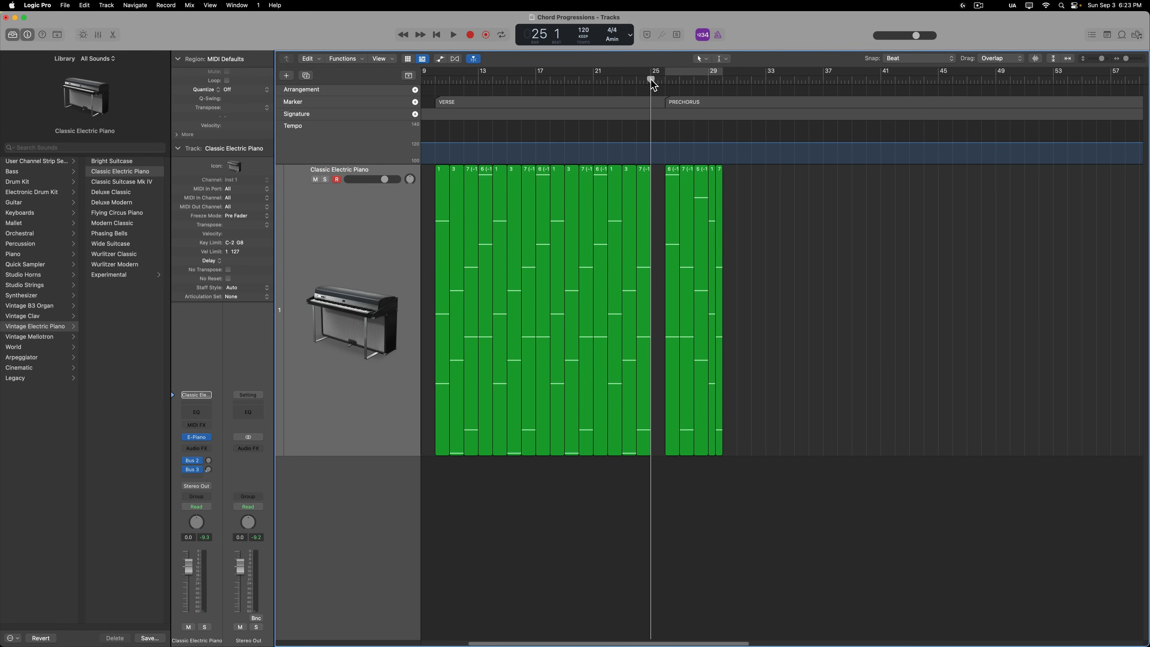
{"action": "key", "text": "super+Right"}
{"action": "key", "text": "super+Right"}
{"action": "key", "text": "super+Right"}
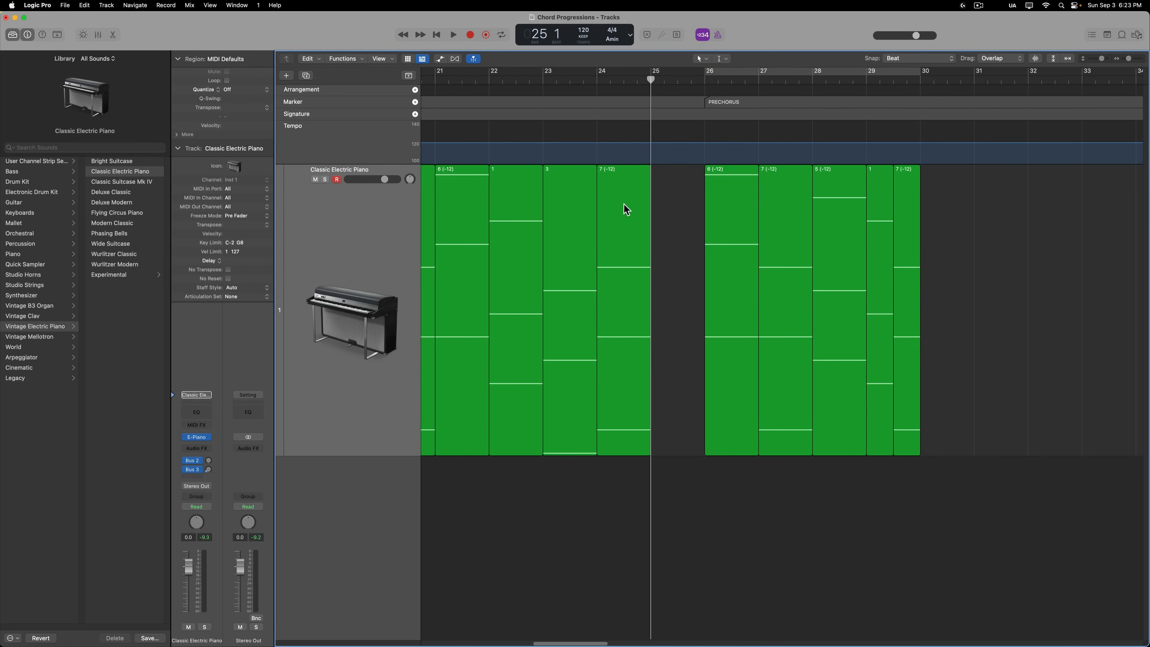
Copy chord 1 from bar 22 into the gap at bar 25, right before the prechorus.
{"action": "key", "text": "Right"}
{"action": "key", "text": "Right"}
{"action": "key", "text": "Right"}
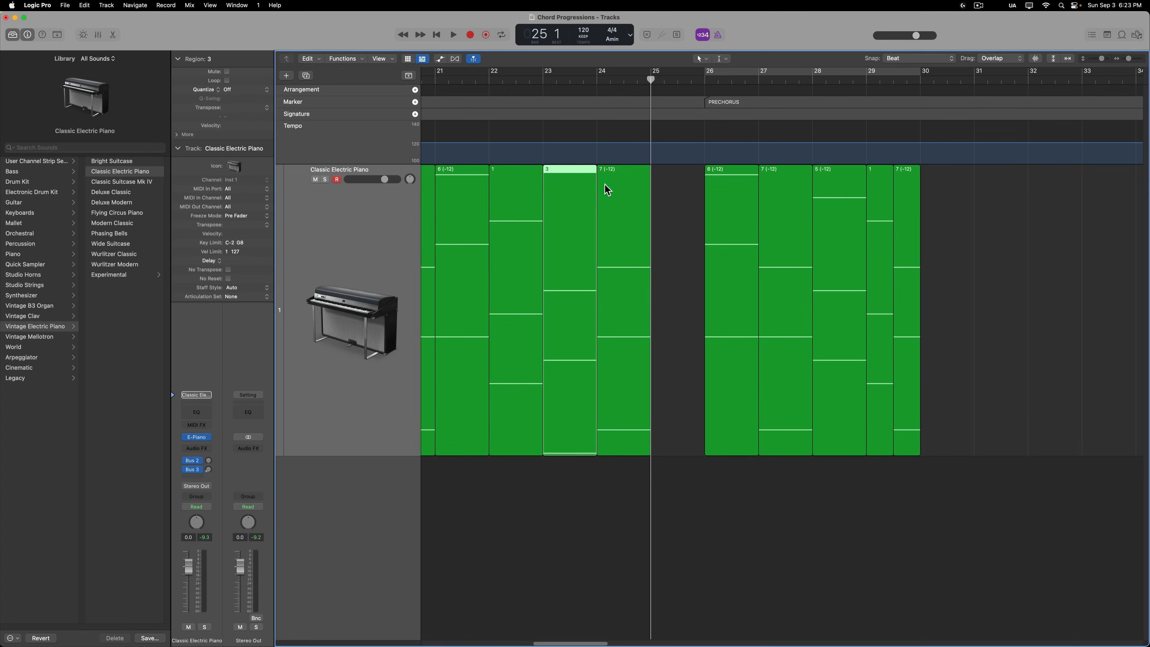
{"action": "left_click", "coordinate": [722, 202]}
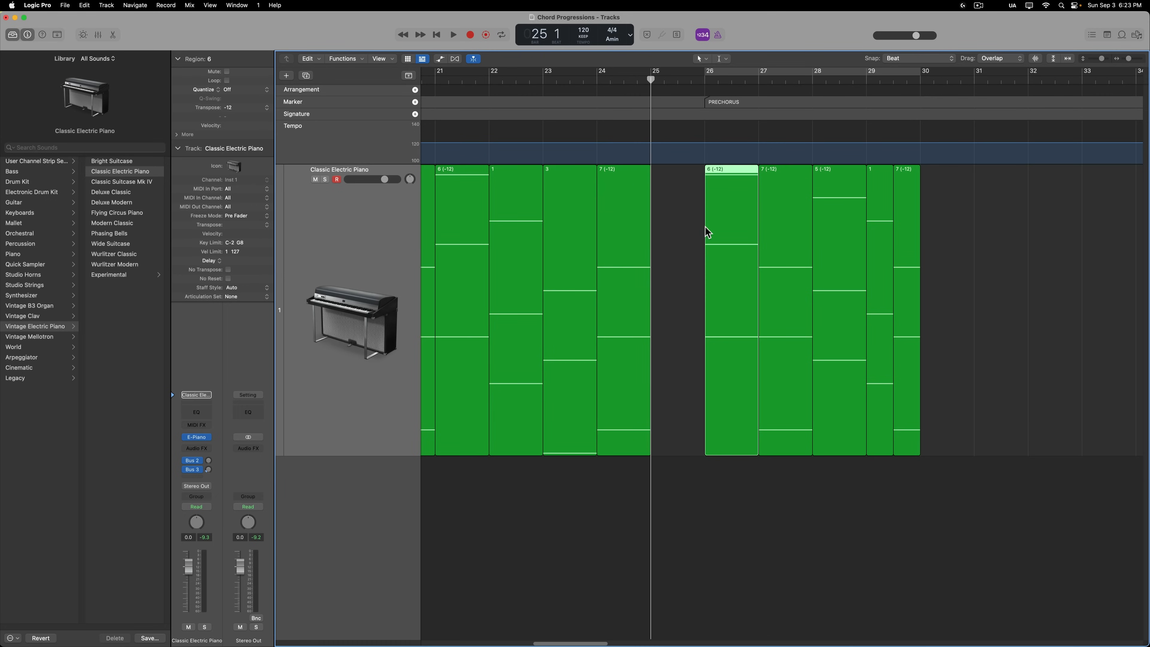
{"action": "left_click", "coordinate": [675, 228]}
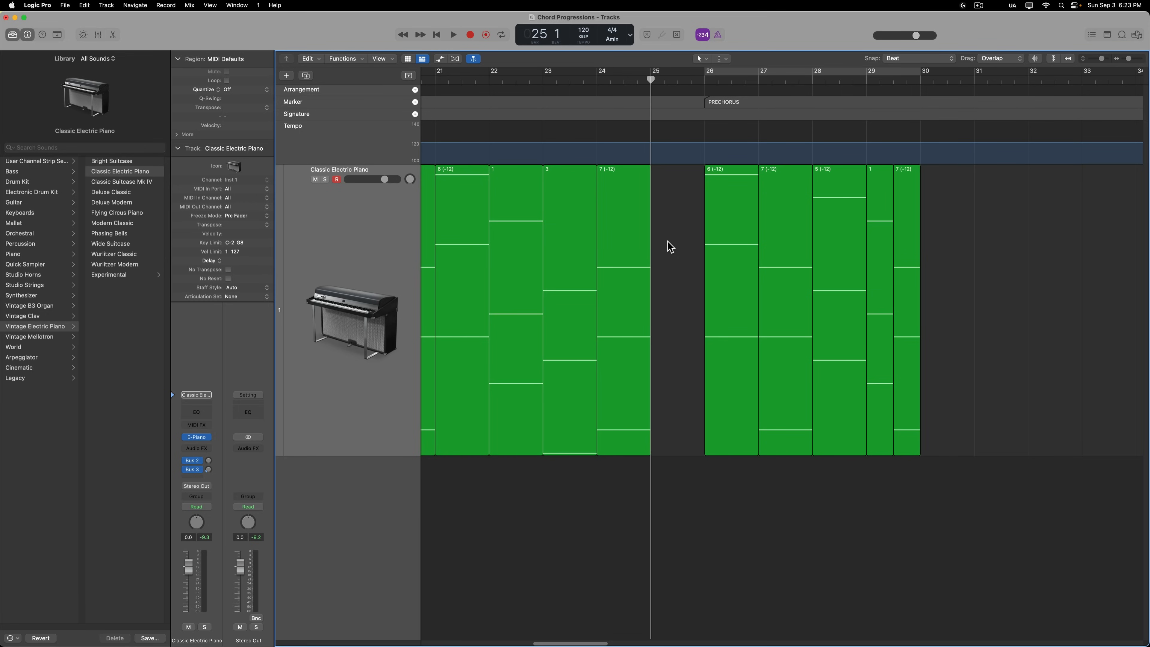
{"action": "left_click_drag", "start_coordinate": [522, 216], "coordinate": [683, 221]}
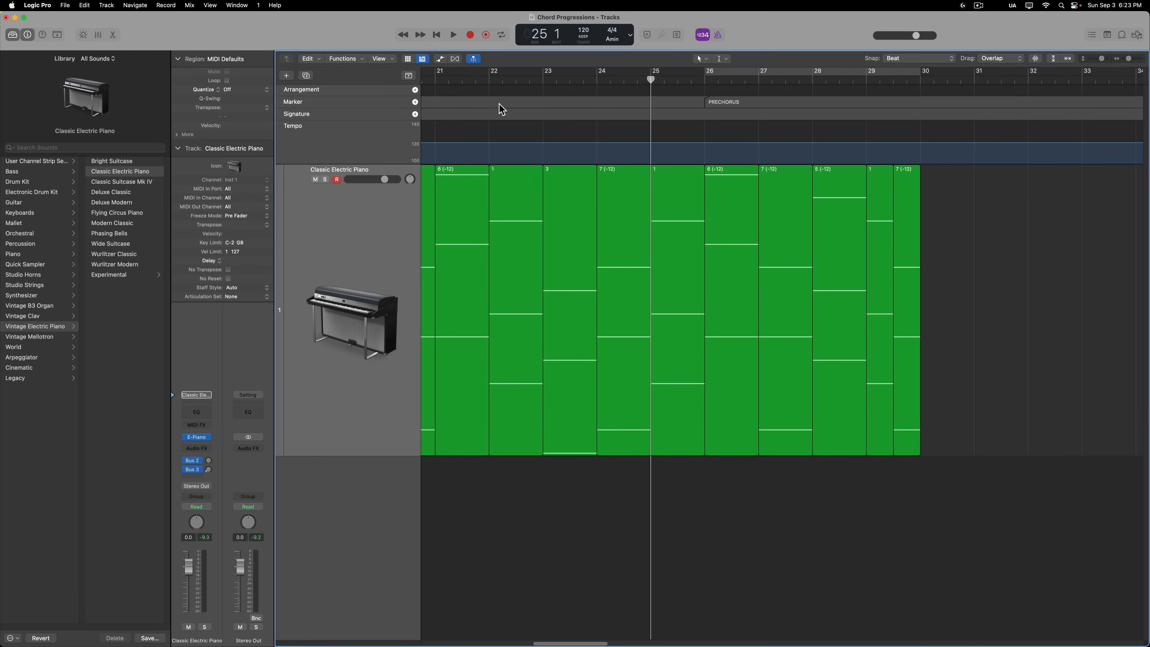
Audition the transition from the end of the verse into the prechorus, playing from bar 22.
{"action": "left_click", "coordinate": [489, 81]}
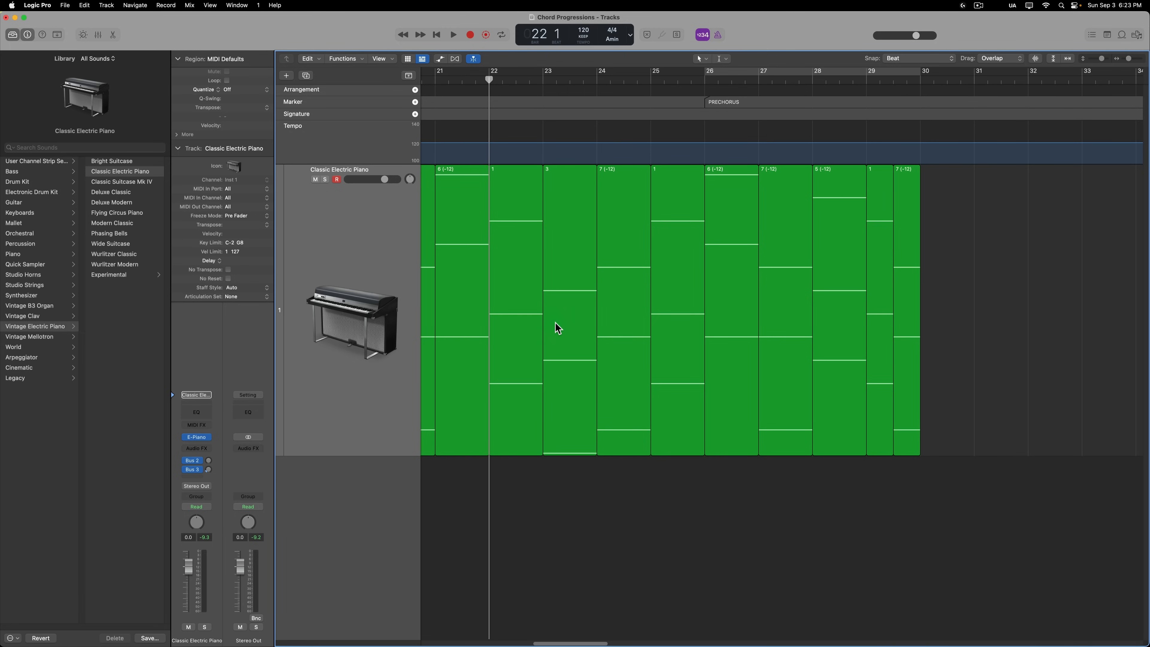
{"action": "key", "text": "space"}
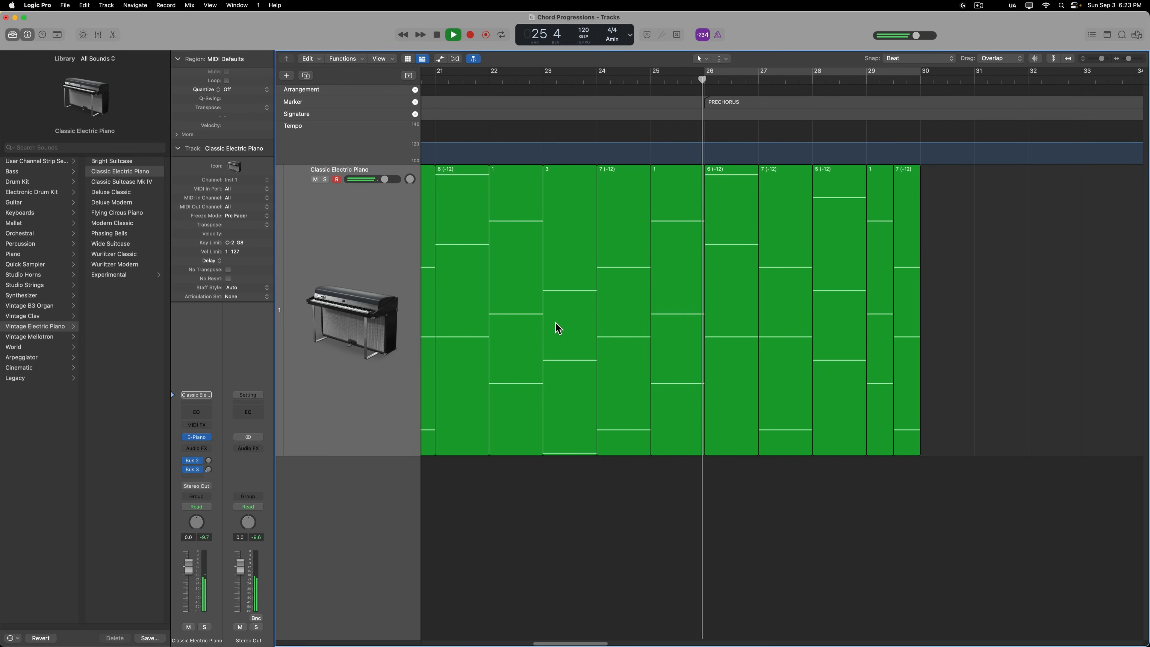
{"action": "key", "text": "space"}
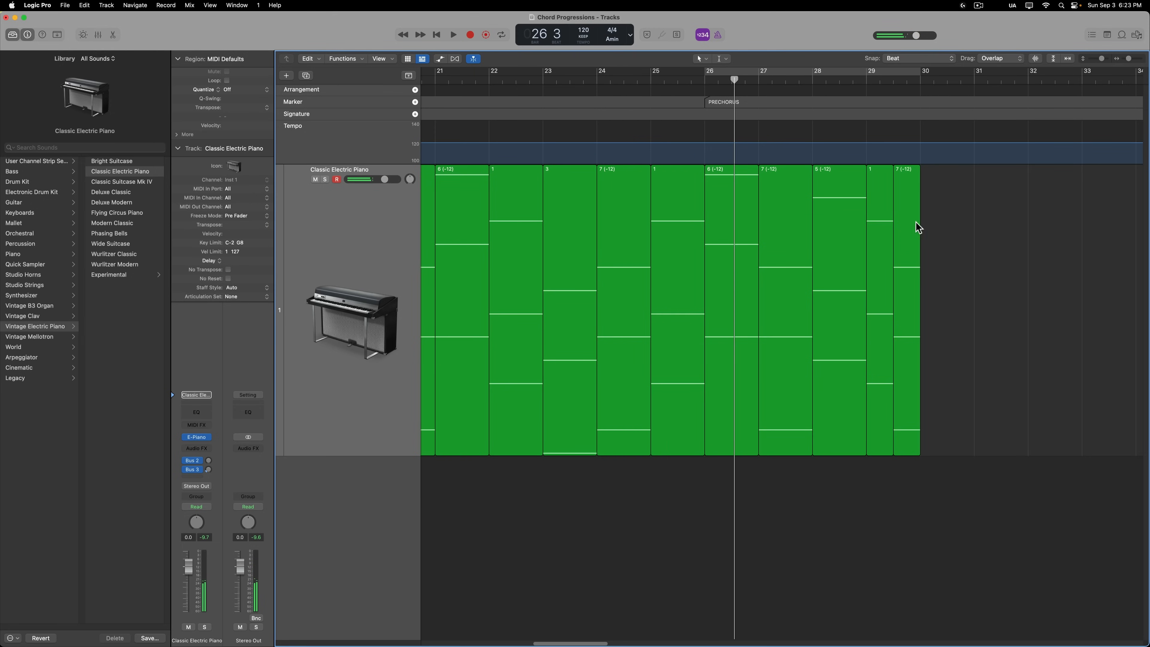
Split bar 25 into a half-bar chord 1 and a half-bar chord 7 (-12), and audition the lead-in to the prechorus.
{"action": "left_click_drag", "start_coordinate": [946, 208], "coordinate": [665, 201]}
{"action": "left_click", "coordinate": [677, 211]}
{"action": "key", "text": "Delete"}
{"action": "key", "text": "space"}
{"action": "left_click", "coordinate": [712, 518]}
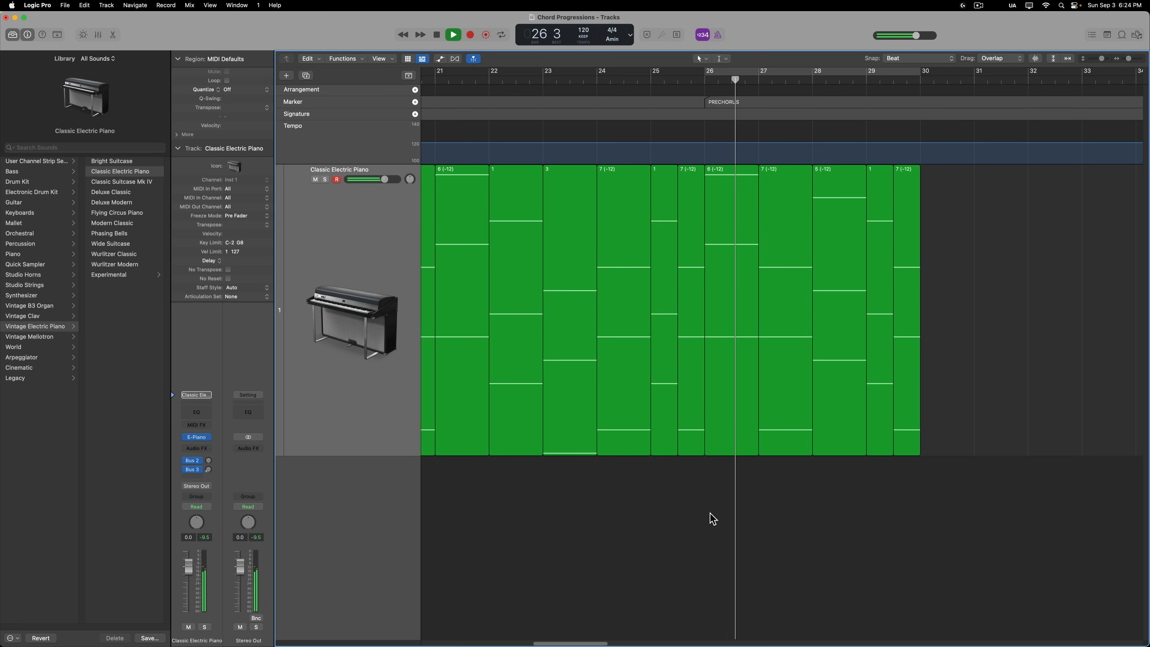
{"action": "key", "text": "space"}
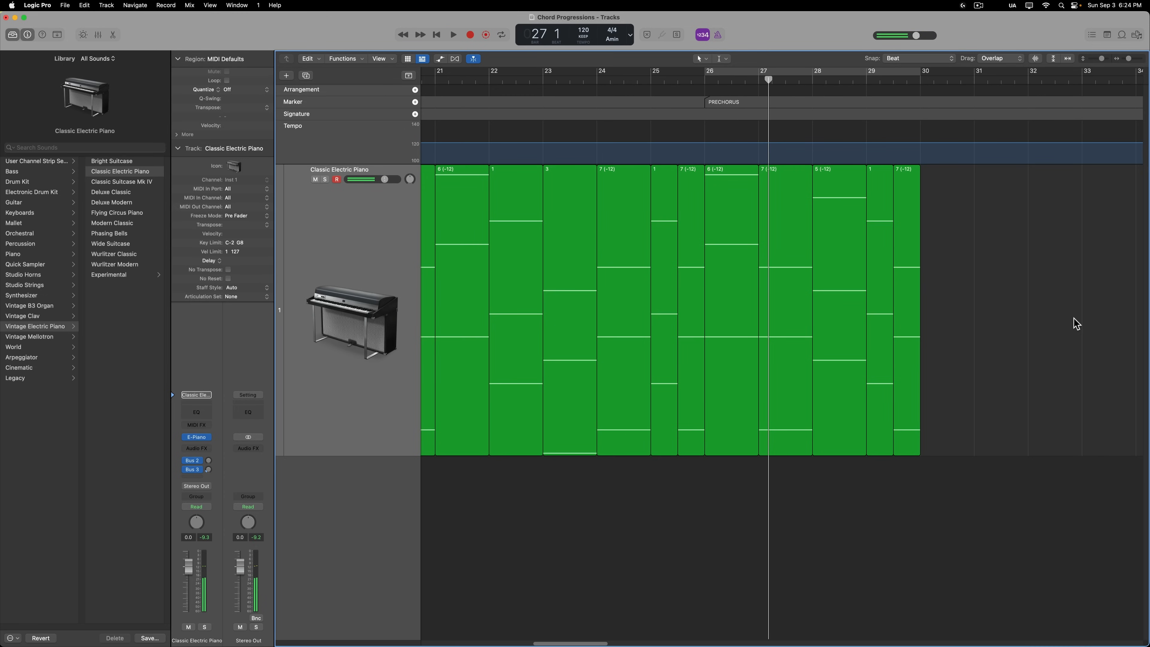
Repeat the five prechorus regions in bars 26 to 29 once so they also fill bars 30 to 33.
{"action": "key", "text": "super+Left"}
{"action": "left_click_drag", "start_coordinate": [923, 210], "coordinate": [749, 211]}
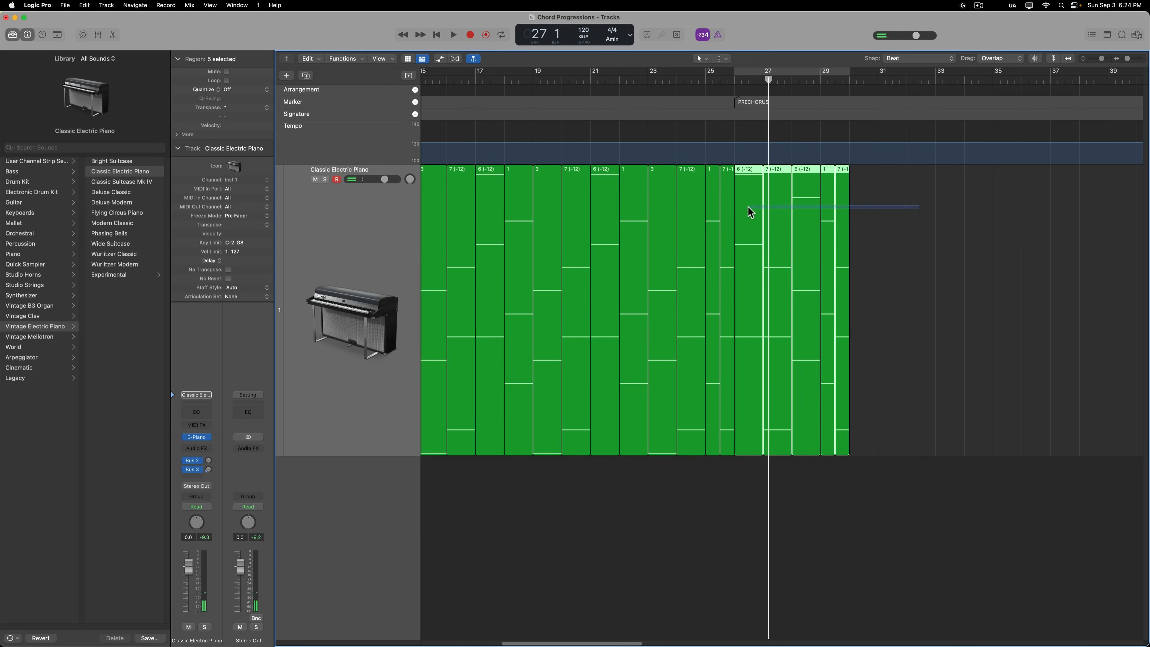
{"action": "key", "text": "super+r"}
{"action": "left_click", "coordinate": [966, 336]}
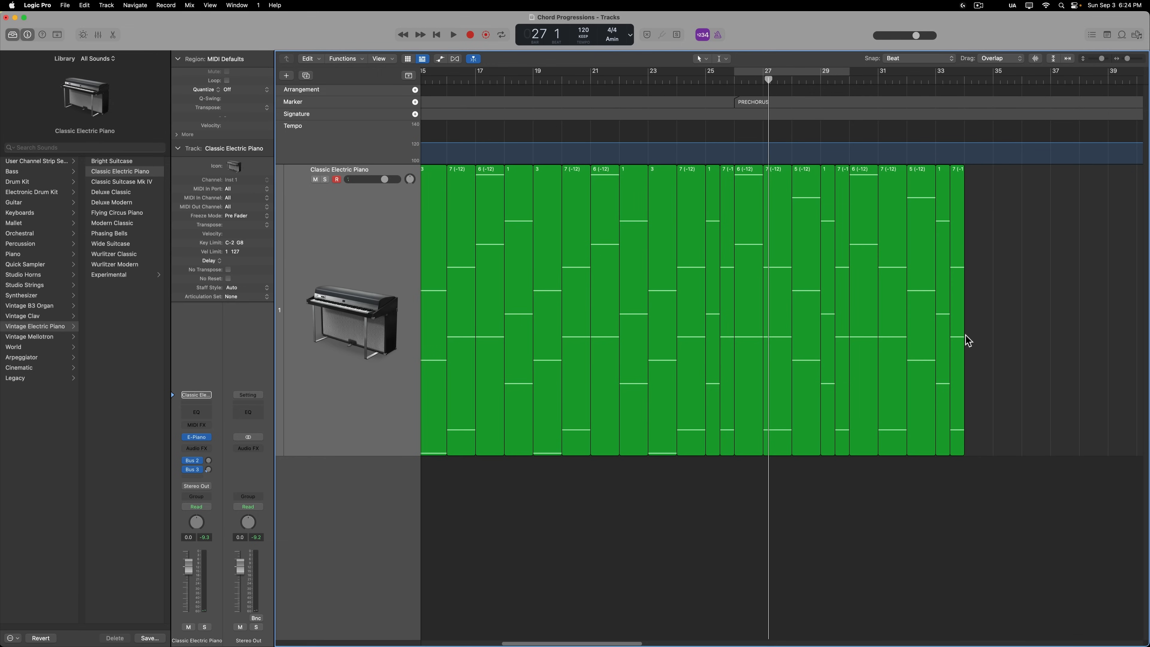
Place the playhead at bar 34 and create a marker named CHORUS there.
{"action": "left_click_drag", "start_coordinate": [977, 80], "coordinate": [963, 82]}
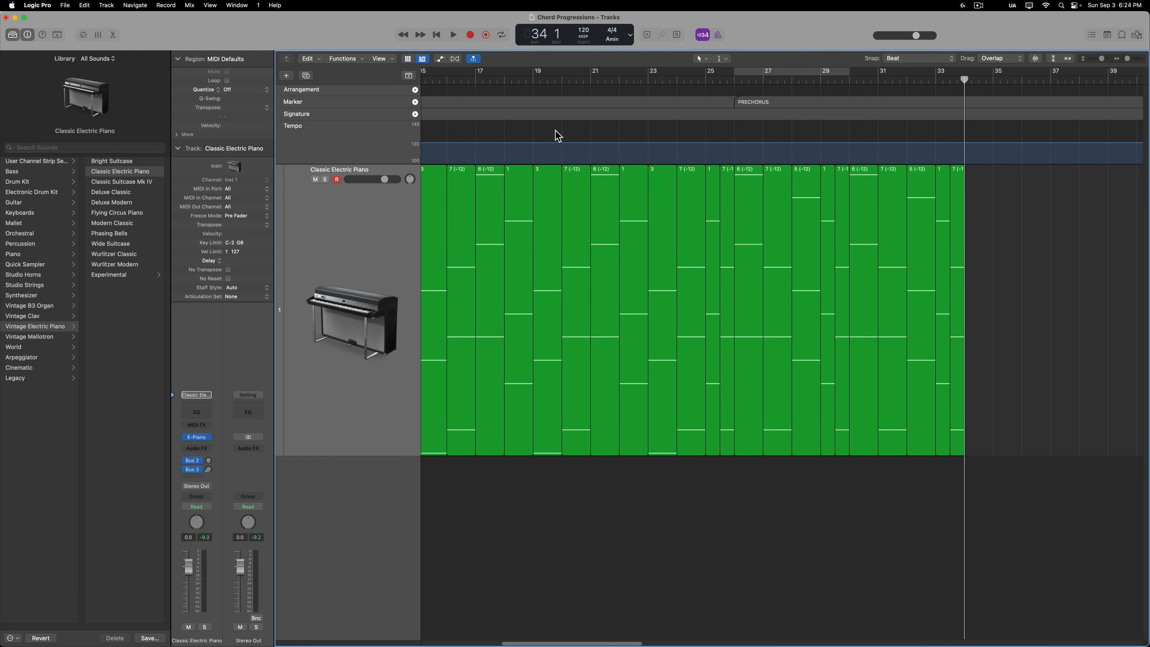
{"action": "left_click", "coordinate": [415, 102]}
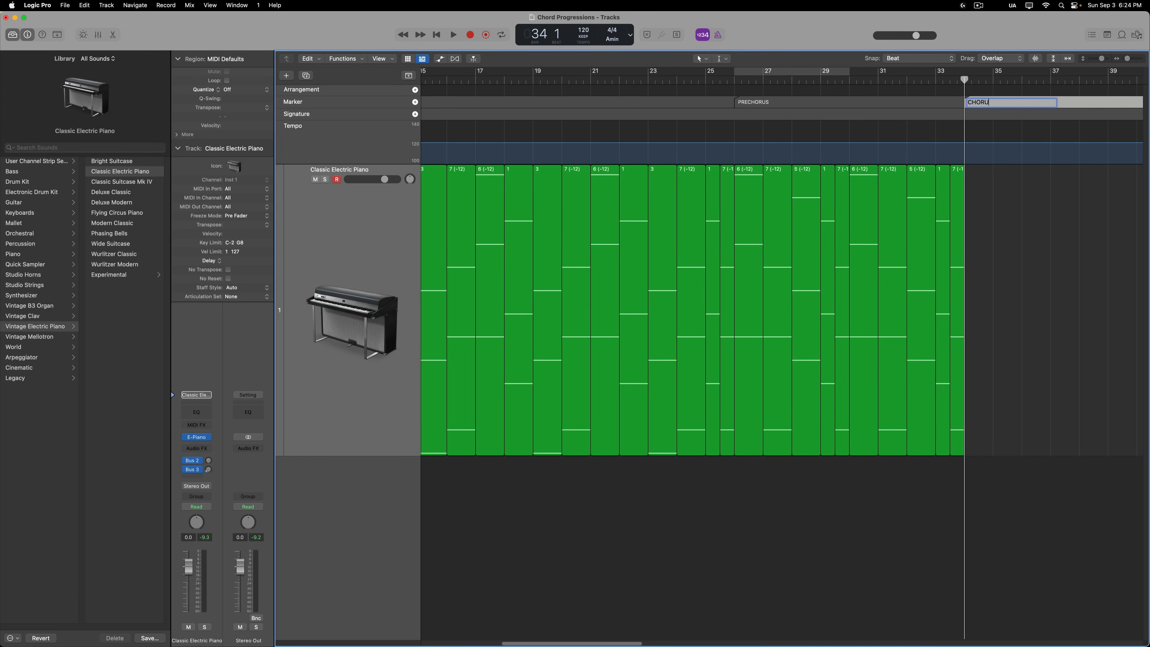
Delete the half-bar chord 1 at the start of bar 33 in the repeated prechorus.
{"action": "left_click", "coordinate": [958, 193]}
{"action": "key", "text": "super+Right"}
{"action": "key", "text": "super+Right"}
{"action": "key", "text": "super+Right"}
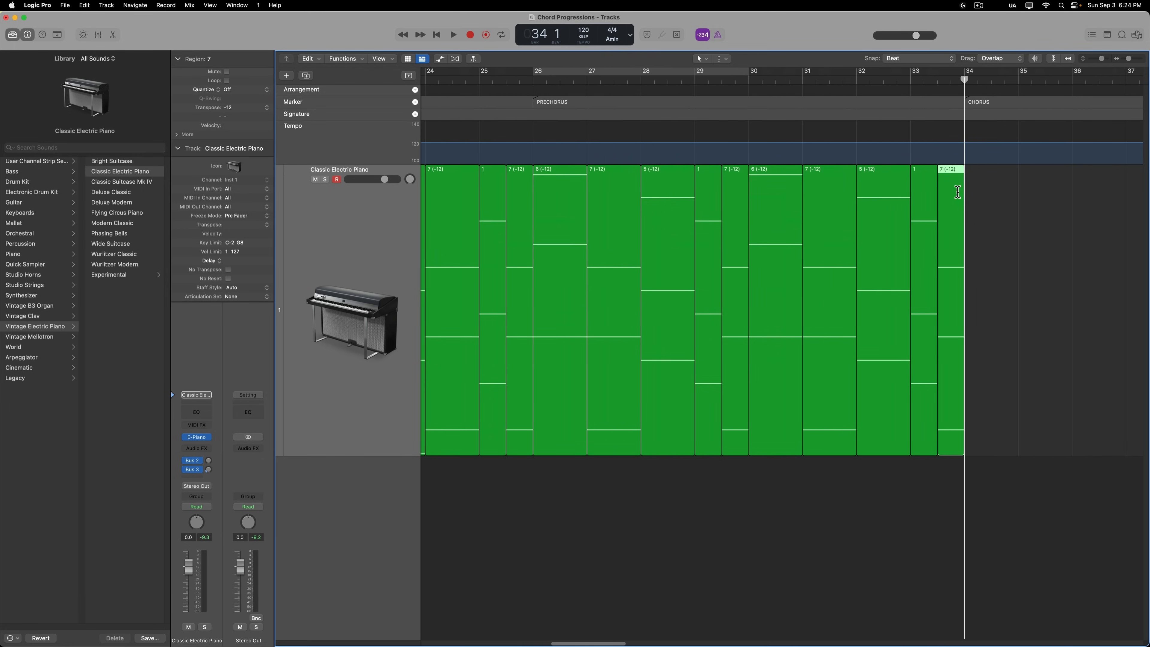
{"action": "left_click", "coordinate": [903, 193]}
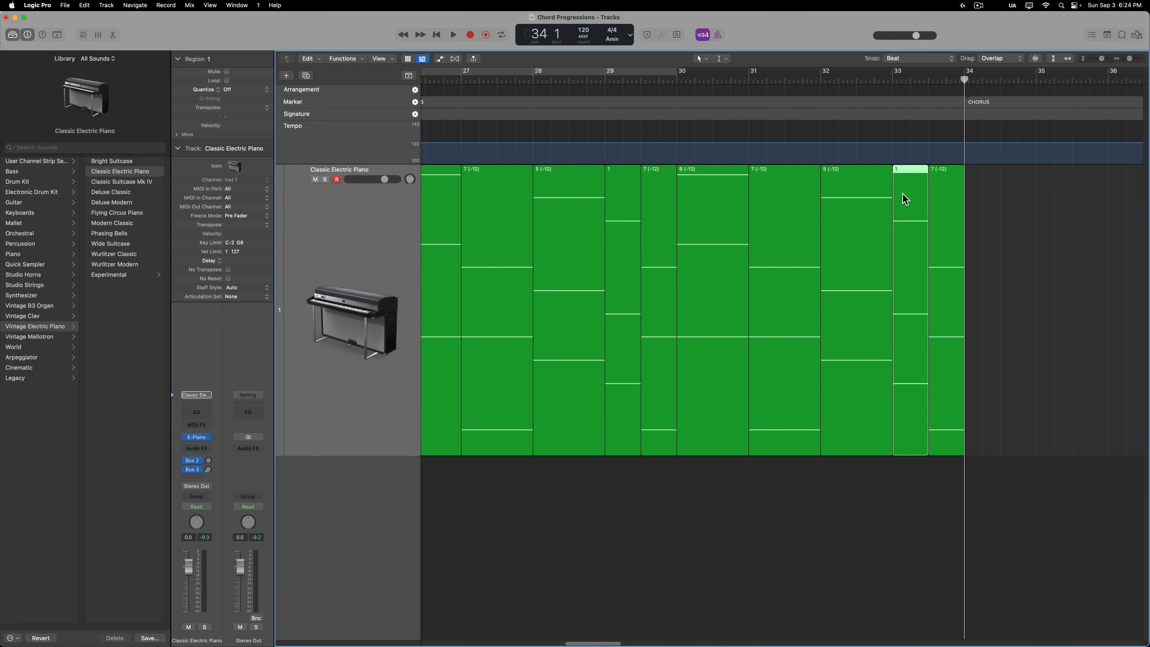
{"action": "key", "text": "Delete"}
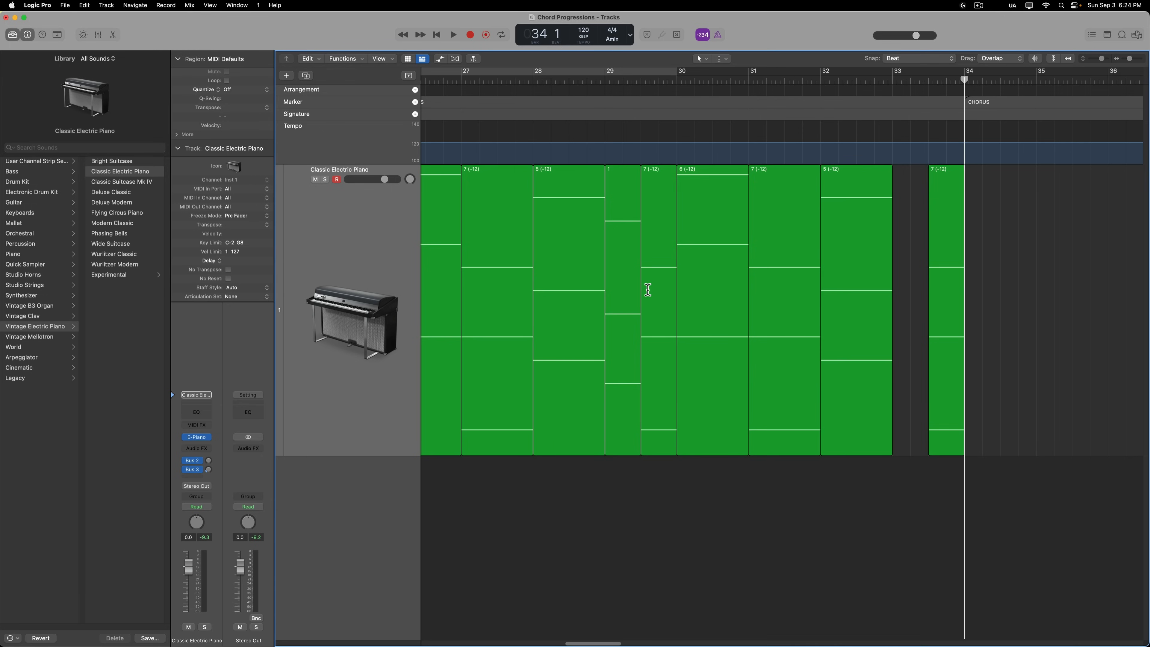
Copy chord 6 (-12) from bar 26 into the empty first half of bar 33 and trim it to half a bar.
{"action": "key", "text": "super+Left"}
{"action": "key", "text": "super+Left"}
{"action": "key", "text": "super+Left"}
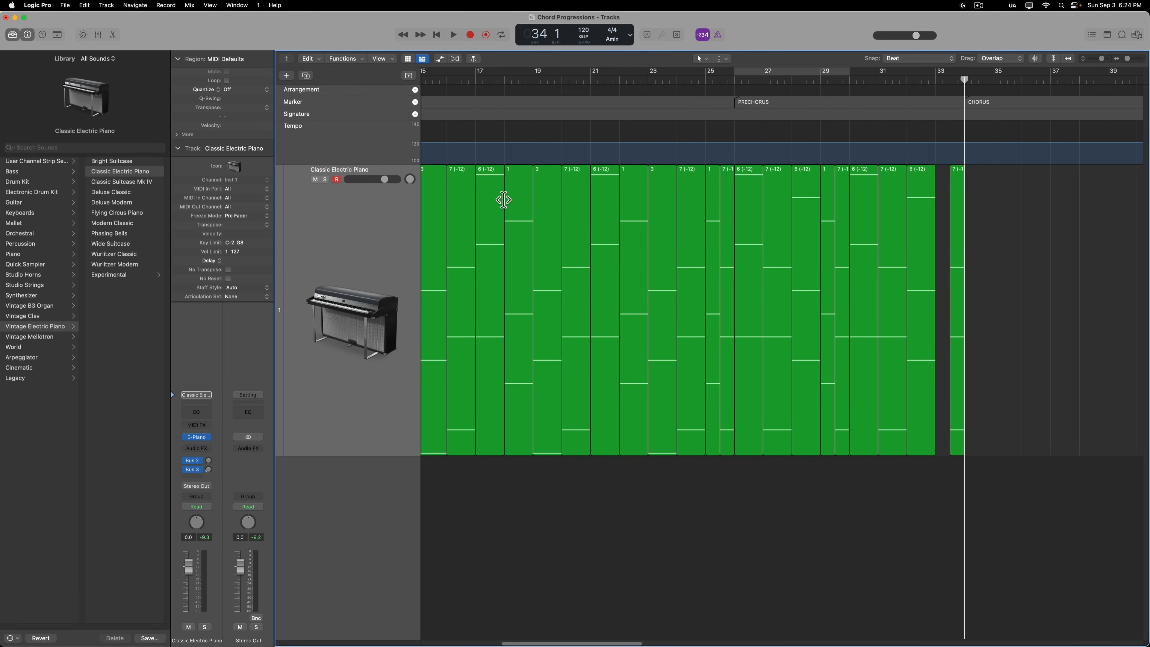
{"action": "scroll", "coordinate": [654, 238], "scroll_direction": "left", "scroll_amount": 2}
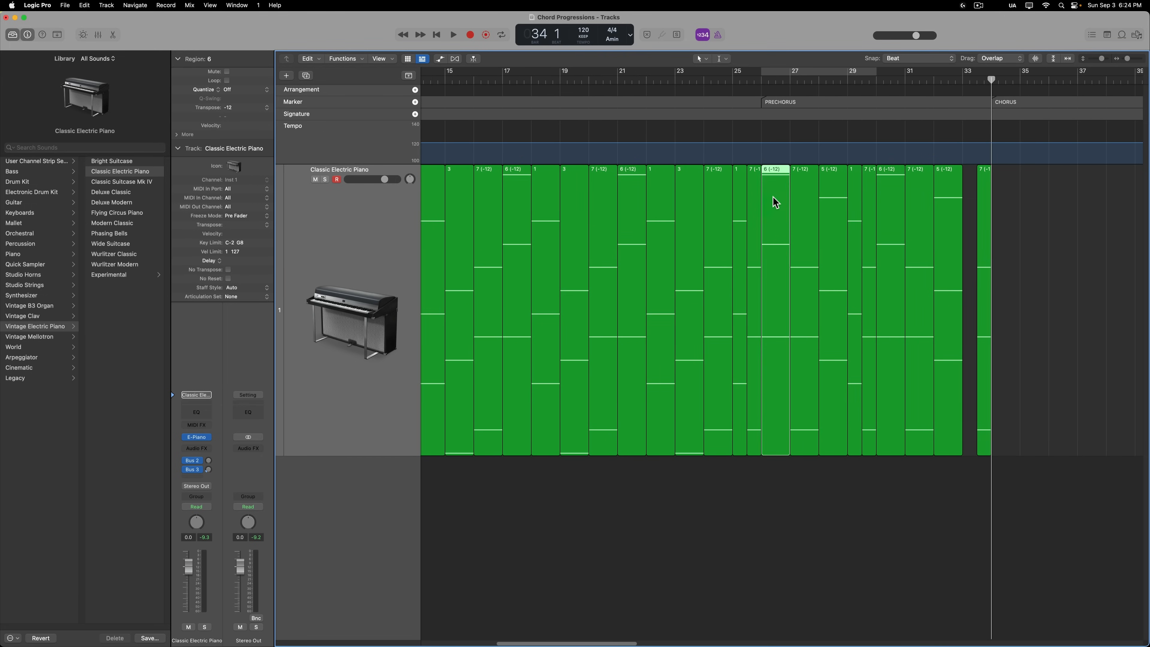
{"action": "left_click_drag", "start_coordinate": [773, 197], "coordinate": [1032, 208]}
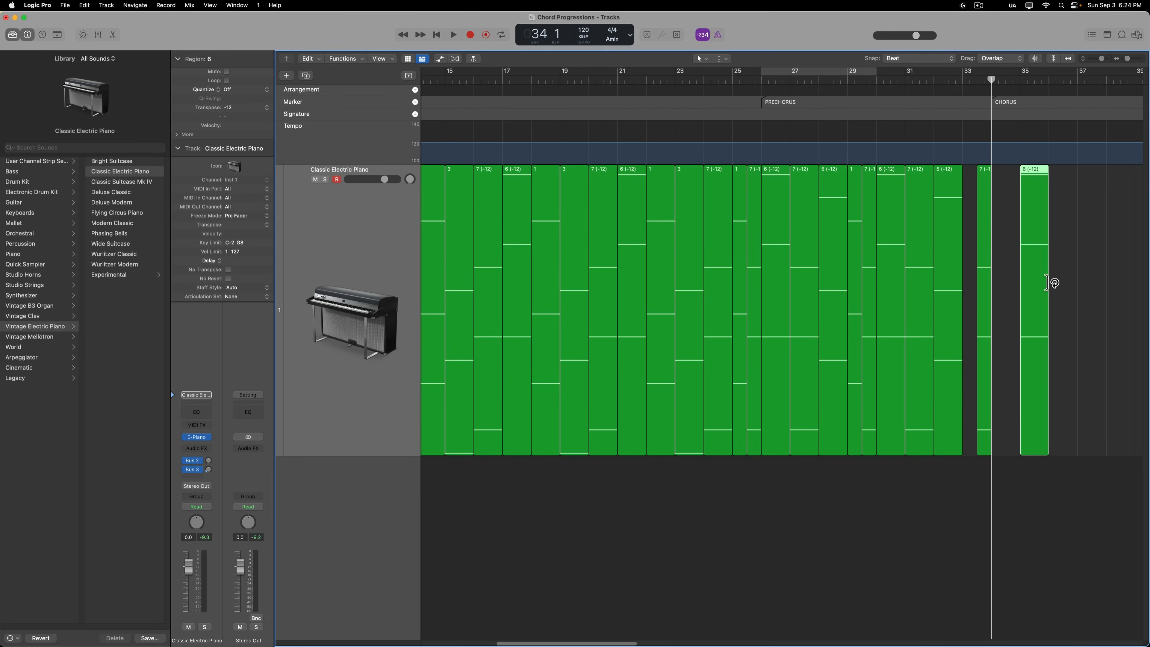
{"action": "left_click_drag", "start_coordinate": [1046, 371], "coordinate": [970, 334]}
Copy chord 1 from bar 22 to bar 34 as the first chorus chord, and audition bars 26 to 34 in cycle mode.
{"action": "key", "text": "c"}
{"action": "left_click_drag", "start_coordinate": [662, 198], "coordinate": [1012, 210]}
{"action": "left_click", "coordinate": [1076, 211]}
{"action": "key", "text": "space"}
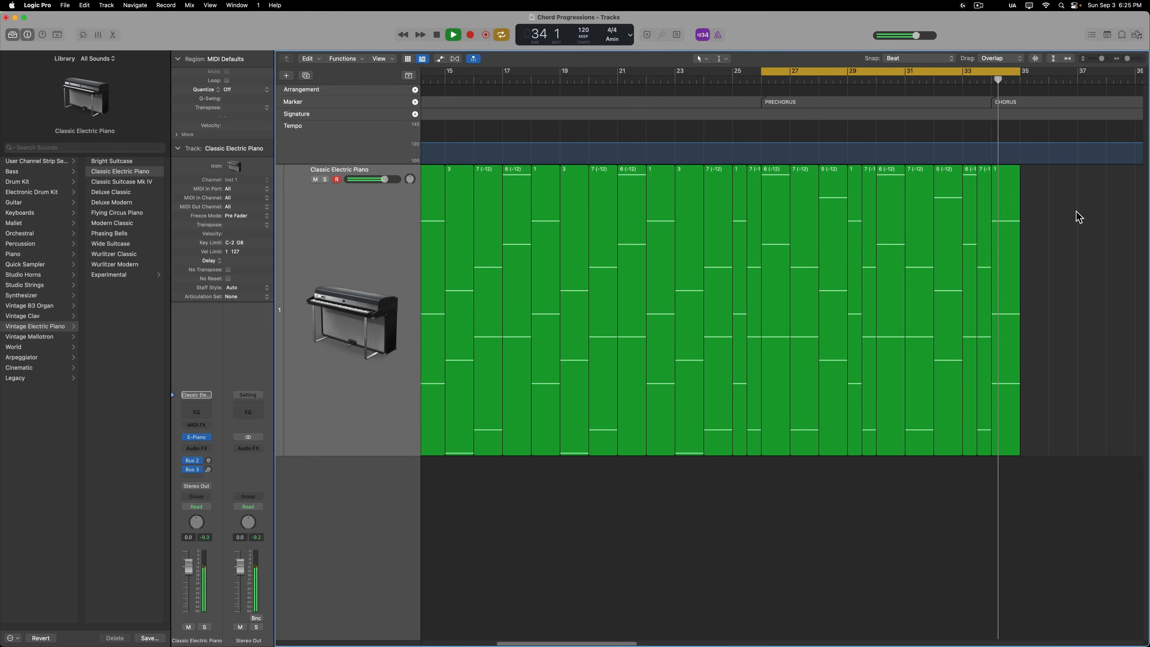
{"action": "key", "text": "space"}
{"action": "key", "text": "c"}
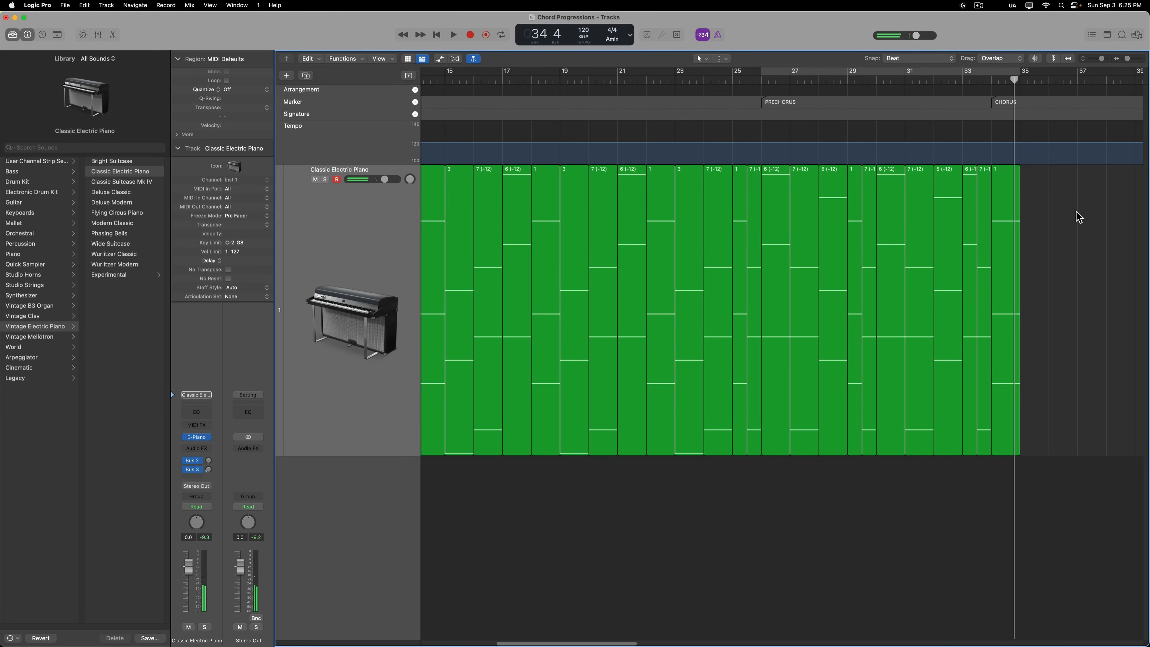
Place a copy of the eight numbered triad regions, 1 to 1 octave, at bar 41 as source chords for the chorus.
{"action": "key", "text": "super+Left"}
{"action": "key", "text": "super+Left"}
{"action": "left_click_drag", "start_coordinate": [544, 211], "coordinate": [1001, 203]}
{"action": "left_click", "coordinate": [949, 211]}
{"action": "key", "text": "super+Right"}
{"action": "key", "text": "super+Right"}
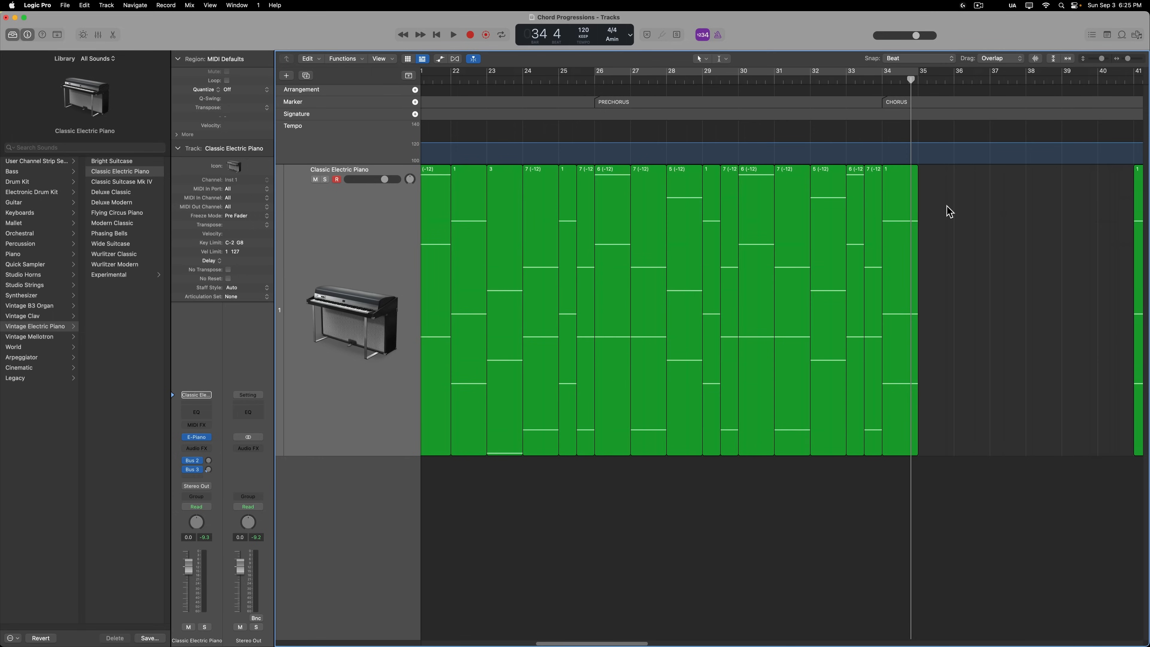
Copy chords 3, 6 and 7 from the numbered triads into chorus bars 35, 36 and 37.
{"action": "scroll", "coordinate": [949, 211], "scroll_direction": "right", "scroll_amount": 10}
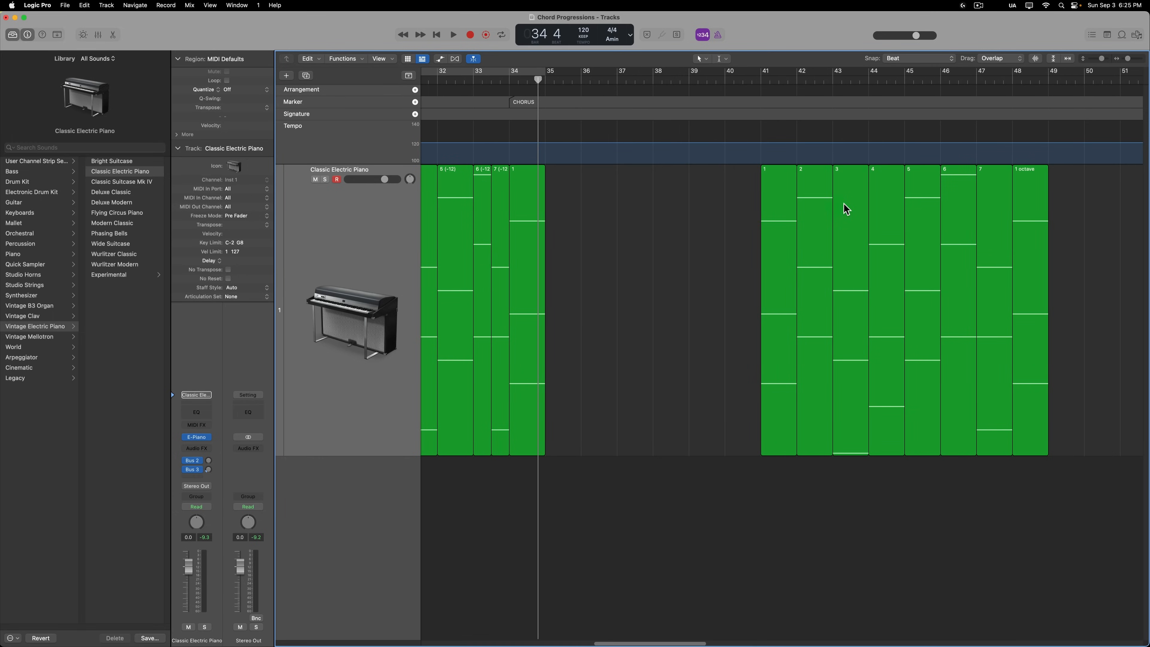
{"action": "left_click_drag", "start_coordinate": [845, 206], "coordinate": [560, 213]}
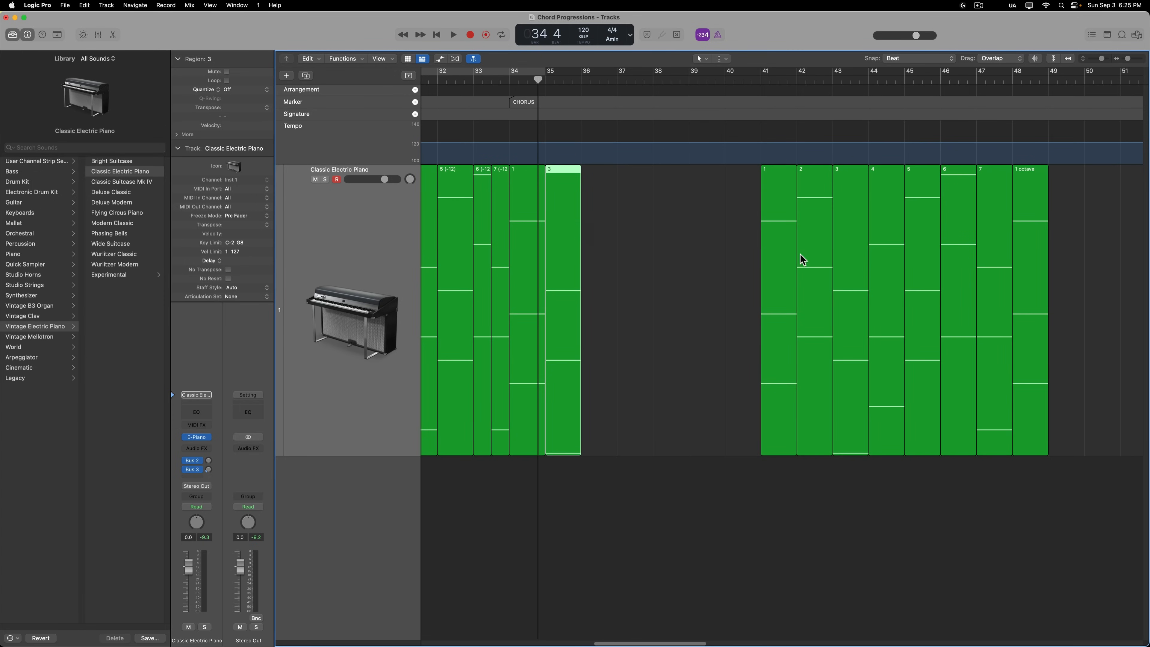
{"action": "left_click_drag", "start_coordinate": [958, 208], "coordinate": [607, 215]}
{"action": "left_click_drag", "start_coordinate": [990, 195], "coordinate": [633, 207]}
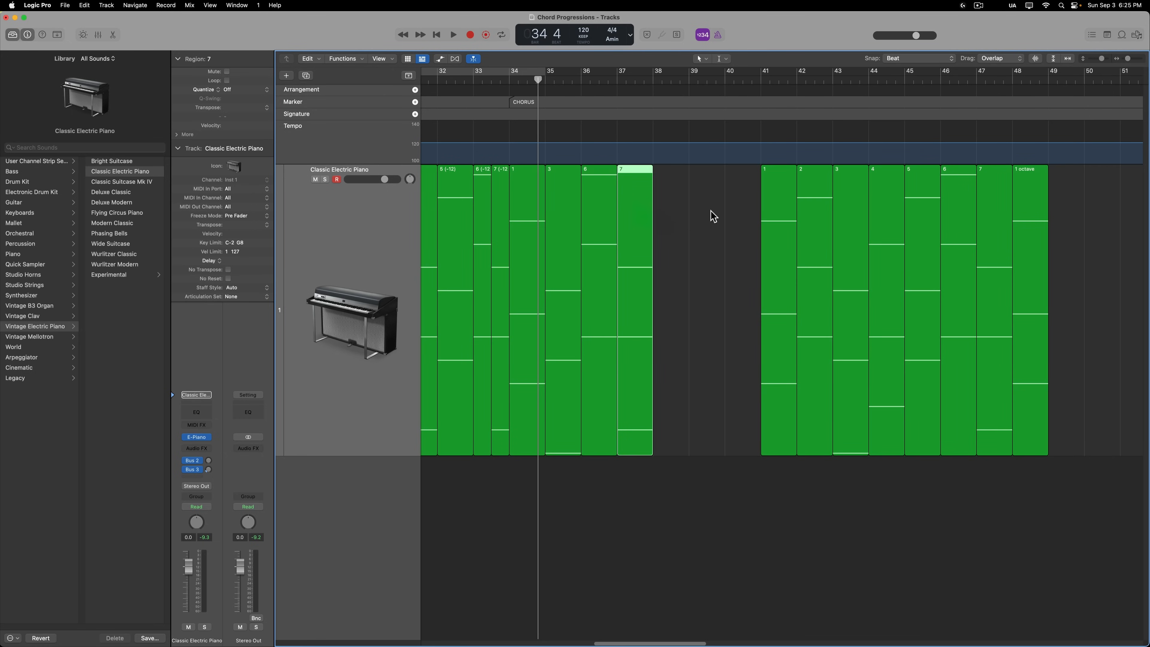
Move the set of numbered triads further along the timeline, past bar 43, and add chord 1 at bar 38.
{"action": "left_click_drag", "start_coordinate": [734, 209], "coordinate": [1014, 226]}
{"action": "left_click_drag", "start_coordinate": [779, 223], "coordinate": [659, 221]}
{"action": "left_click", "coordinate": [819, 223]}
Continue the chorus with copies of chord 3 in bar 39, chord 5 in bar 40 and chord 6 in bar 41.
{"action": "left_click_drag", "start_coordinate": [566, 202], "coordinate": [708, 205]}
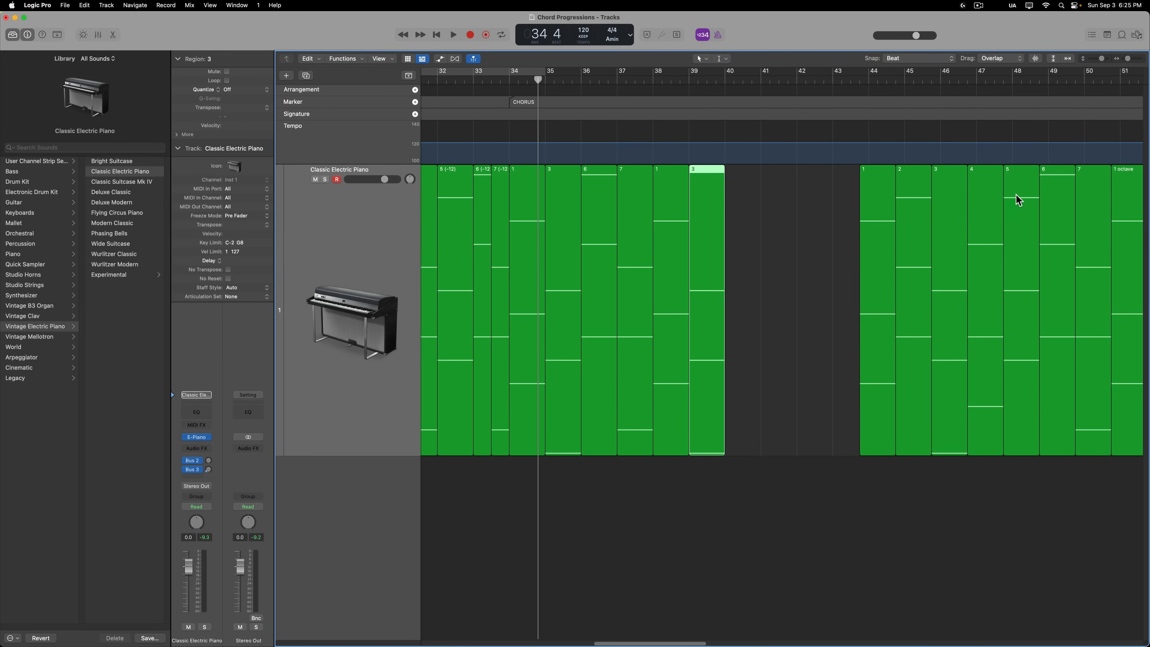
{"action": "left_click_drag", "start_coordinate": [1017, 200], "coordinate": [734, 212]}
{"action": "left_click_drag", "start_coordinate": [1050, 191], "coordinate": [554, 196]}
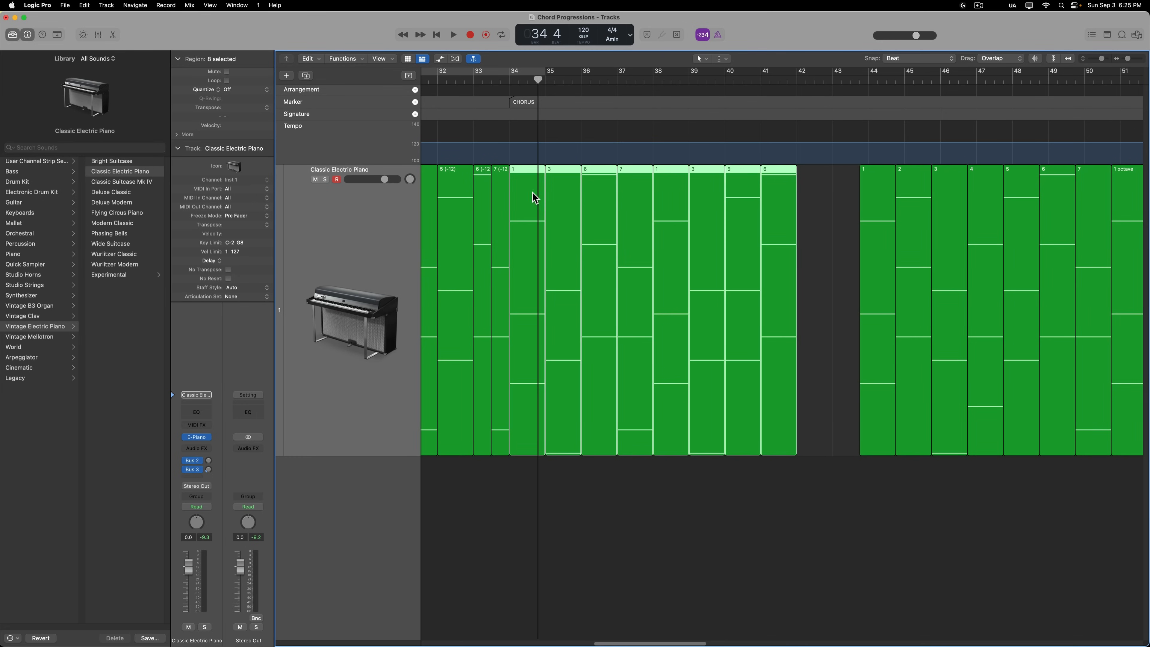
Loop the chorus from bar 34 through bar 41 and, during playback, transpose chords 6 and 7 in bars 36 and 37 by -12.
{"action": "key", "text": "super+u"}
{"action": "key", "text": "space"}
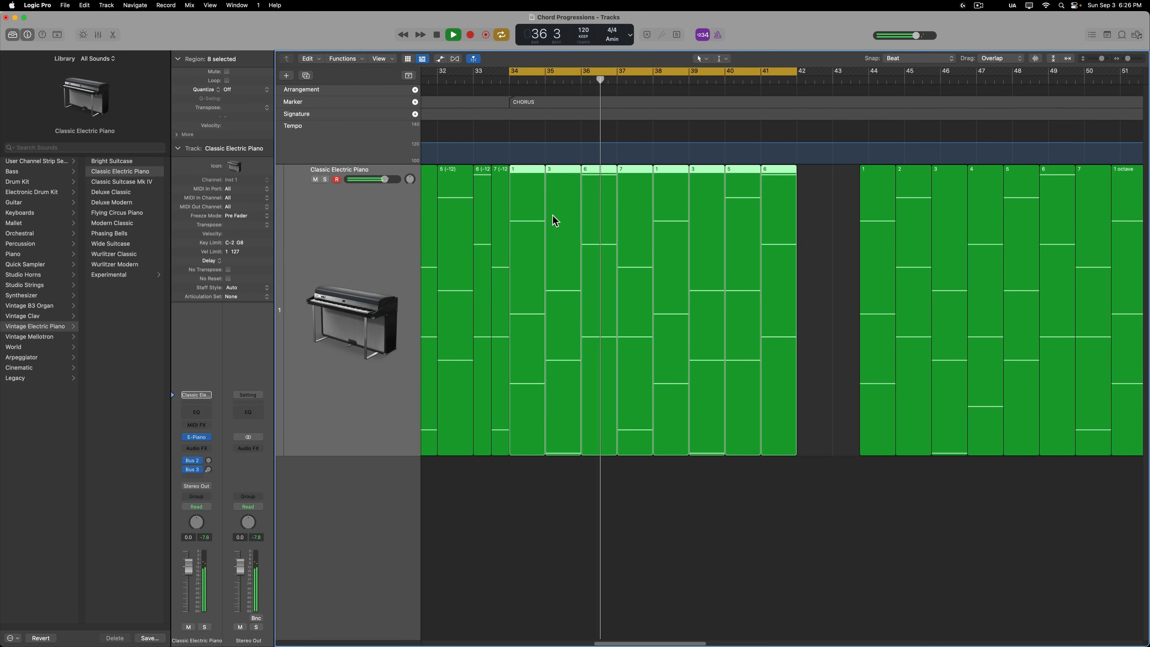
{"action": "left_click", "coordinate": [709, 480]}
{"action": "left_click_drag", "start_coordinate": [611, 478], "coordinate": [631, 448]}
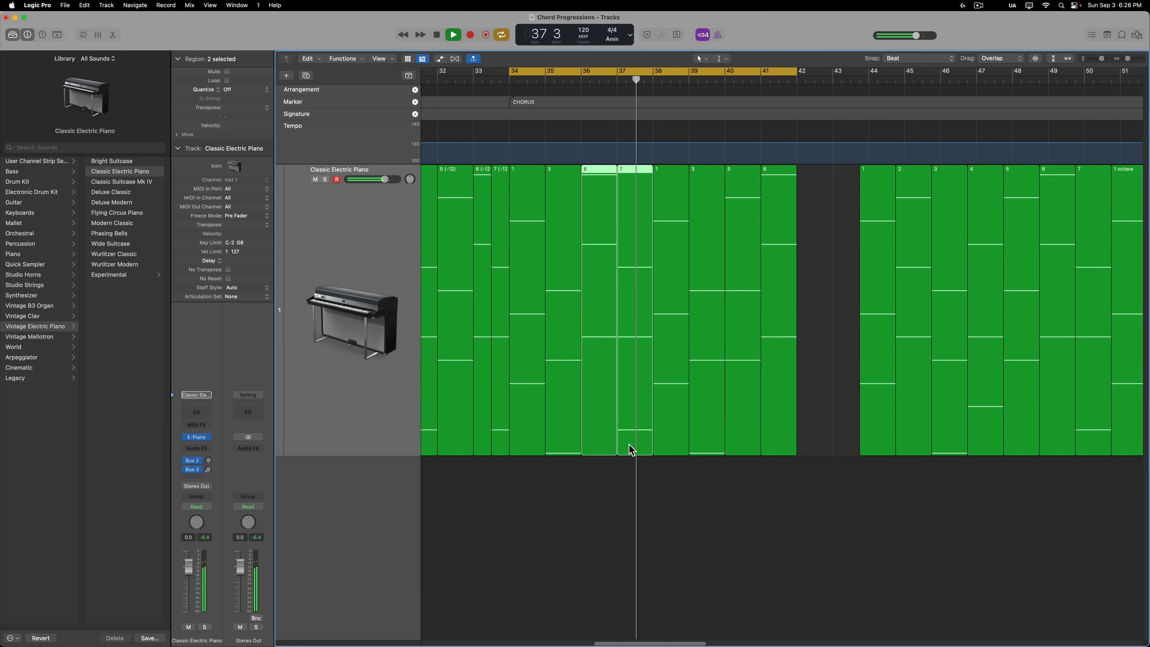
{"action": "key", "text": "alt+shift+Down"}
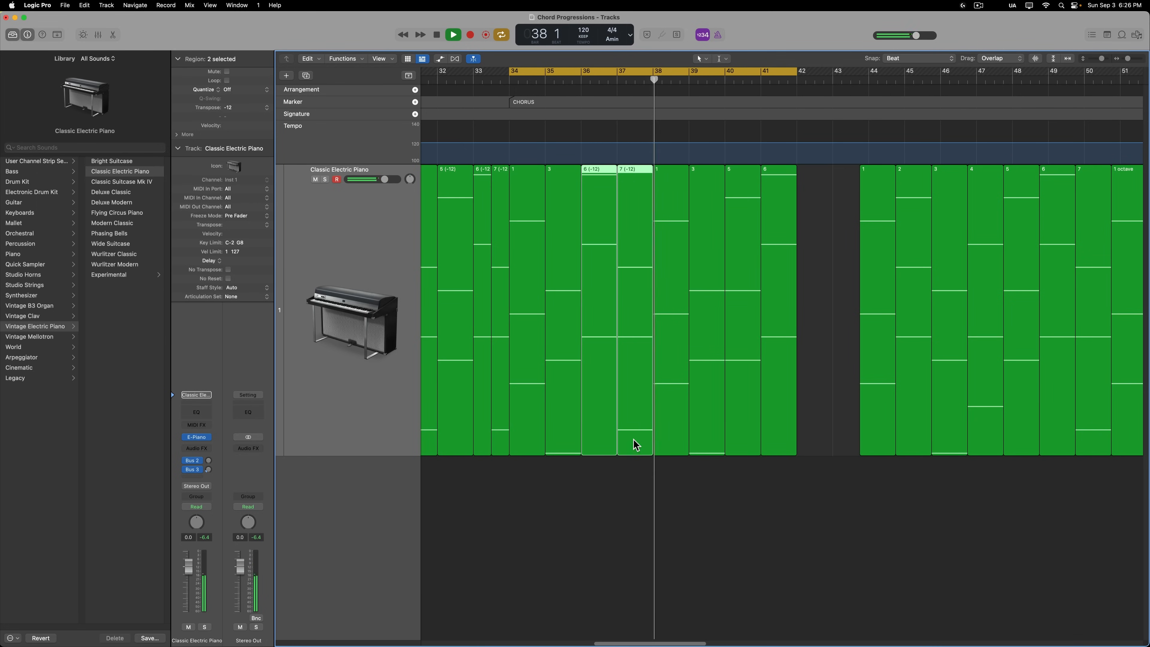
{"action": "left_click", "coordinate": [753, 485]}
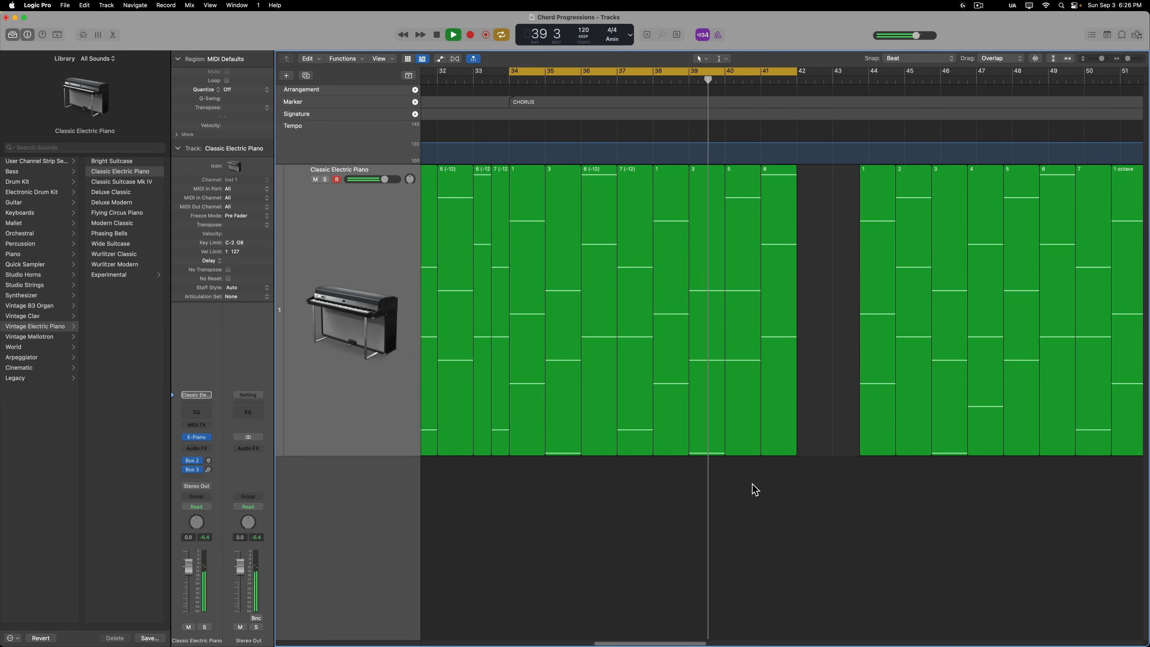
Transpose chords 5 and 6 in bars 40 and 41 by -12.
{"action": "left_click_drag", "start_coordinate": [757, 480], "coordinate": [780, 449]}
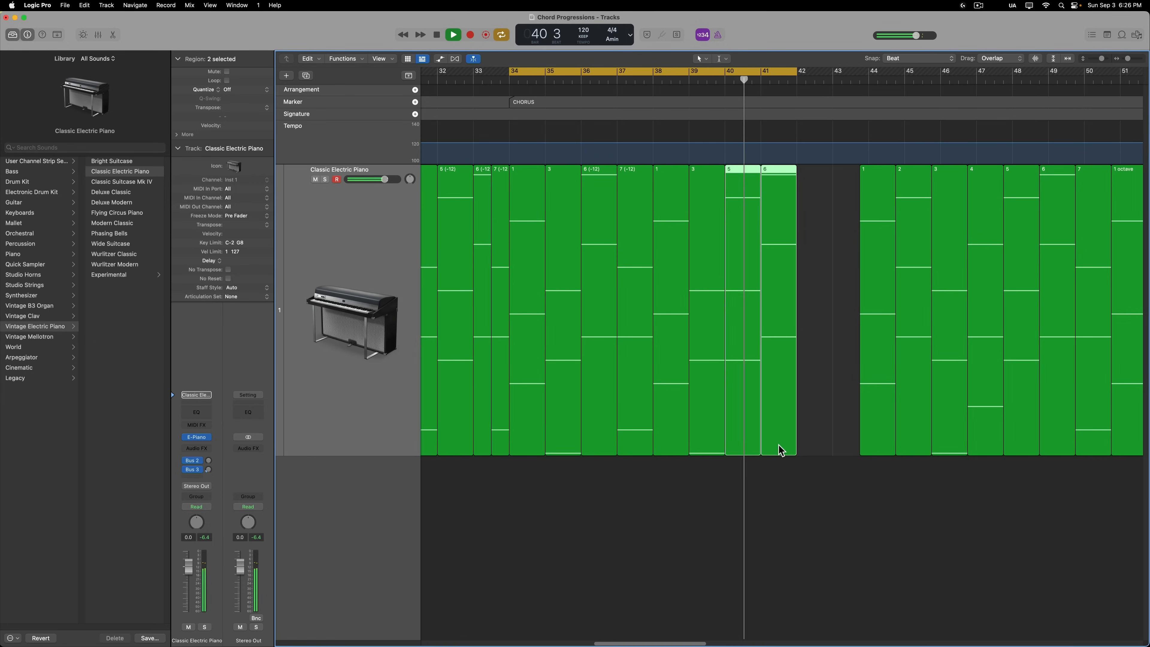
{"action": "key", "text": "alt+shift+Down"}
{"action": "left_click", "coordinate": [727, 476]}
Audition the looped chorus again, stop playback and turn cycle mode off.
{"action": "key", "text": "space"}
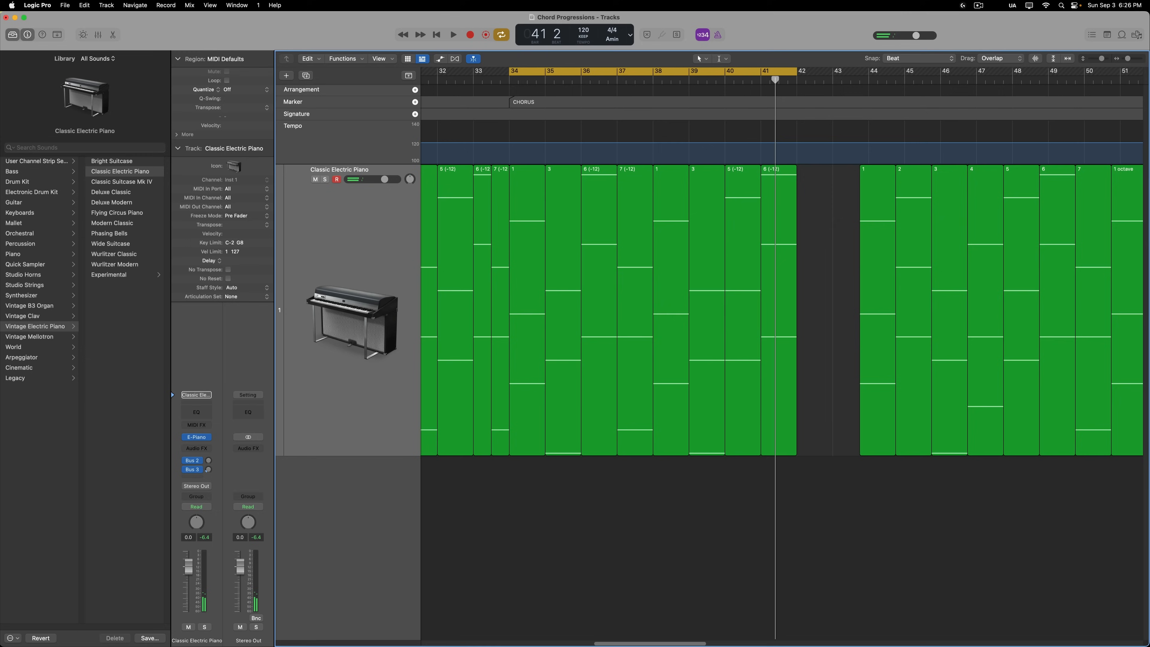
{"action": "key", "text": "space"}
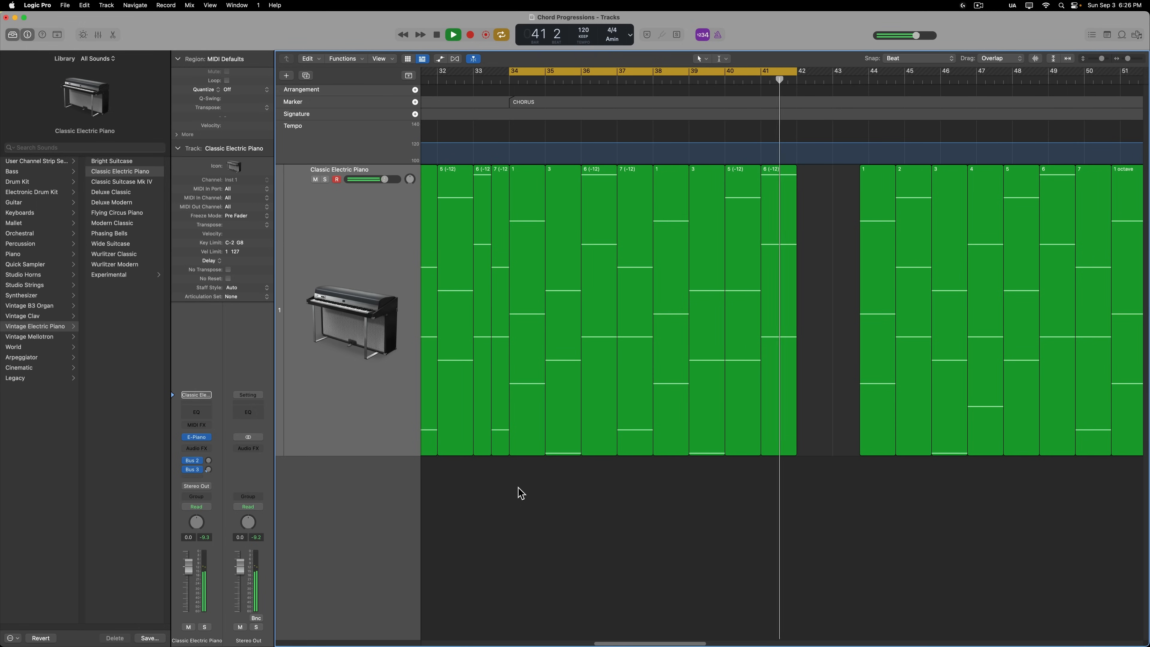
{"action": "key", "text": "c"}
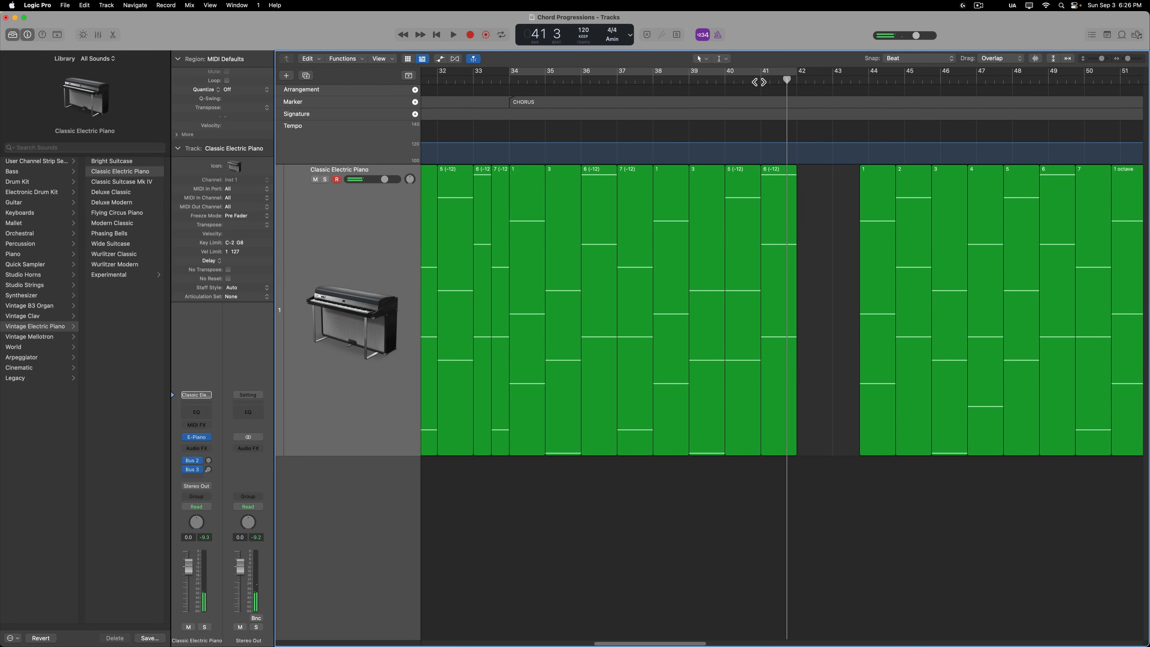
Shorten chord 6 in bar 41 to half a bar and fill the bar's second half with a trimmed copy of chord 7.
{"action": "left_click", "coordinate": [756, 82]}
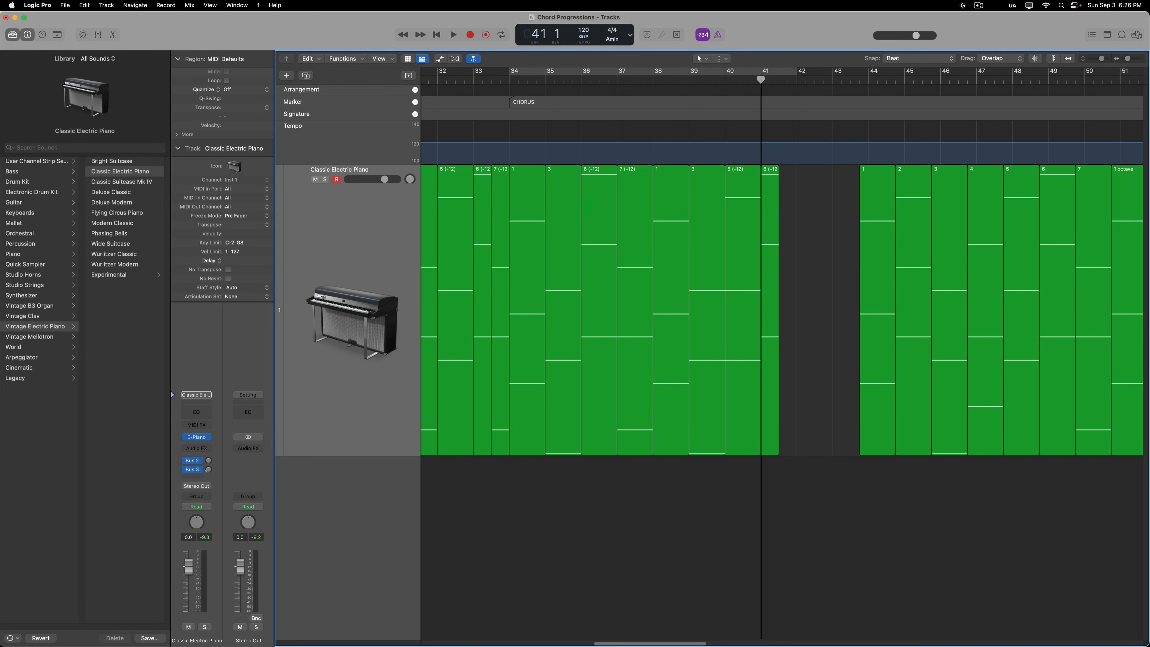
{"action": "left_click_drag", "start_coordinate": [634, 205], "coordinate": [796, 207]}
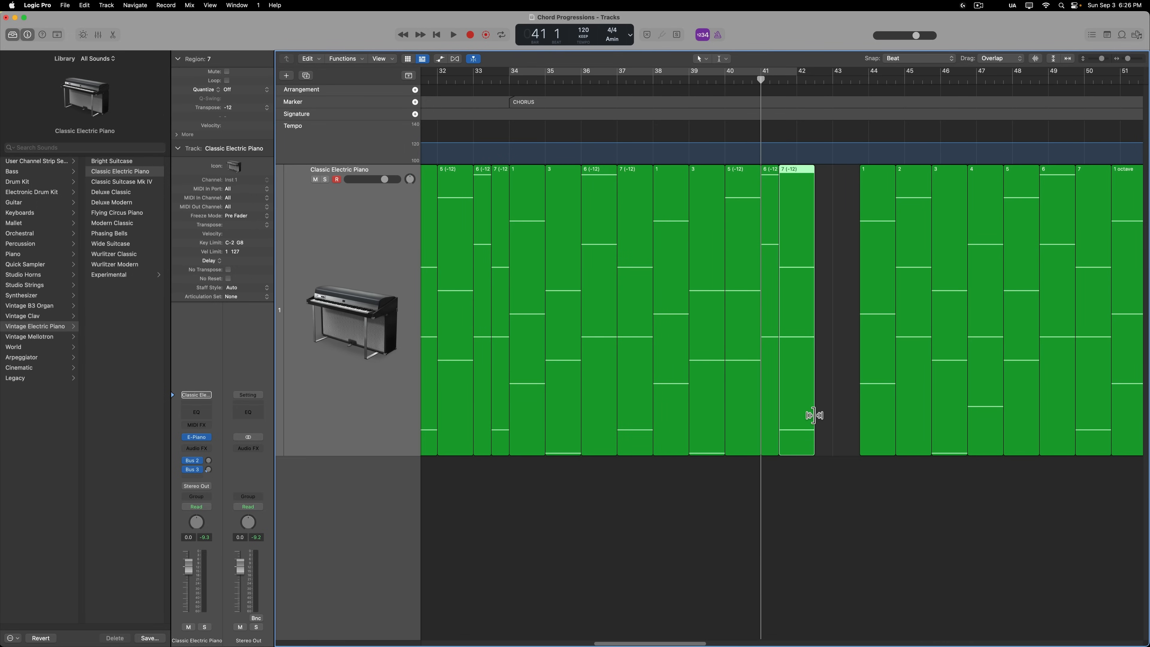
{"action": "left_click_drag", "start_coordinate": [814, 415], "coordinate": [797, 411]}
Audition the chorus ending from bar 40 with bars 34 to 41 looped, stop playback and turn cycle mode off.
{"action": "mouse_move", "coordinate": [817, 328]}
{"action": "left_mouse_down"}
{"action": "mouse_move", "coordinate": [633, 316]}
{"action": "mouse_move", "coordinate": [542, 294]}
{"action": "left_mouse_up"}
{"action": "left_click", "coordinate": [723, 81]}
{"action": "left_click_drag", "start_coordinate": [834, 245], "coordinate": [538, 221]}
{"action": "key", "text": "space"}
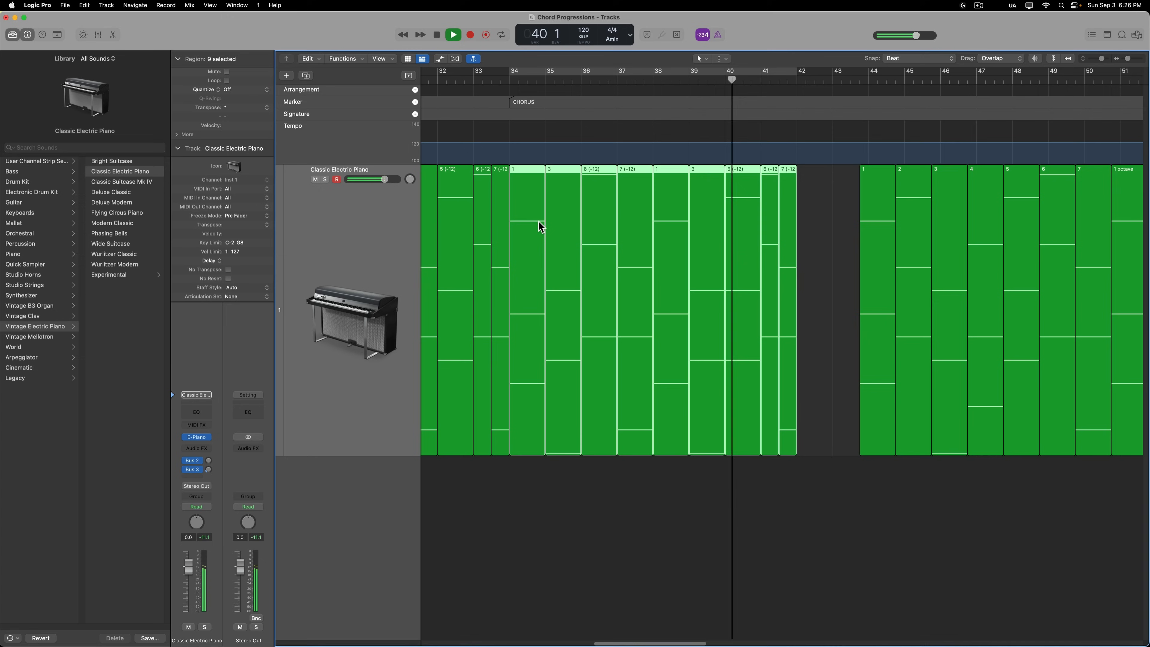
{"action": "key", "text": "c"}
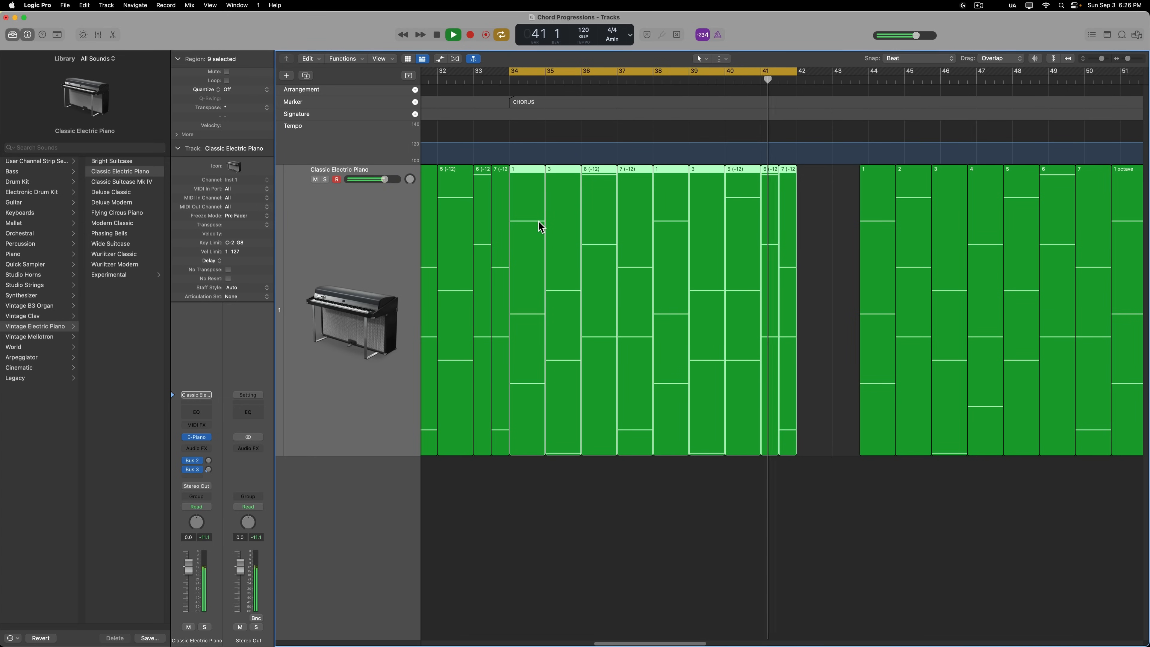
{"action": "left_click", "coordinate": [673, 543]}
{"action": "key", "text": "space"}
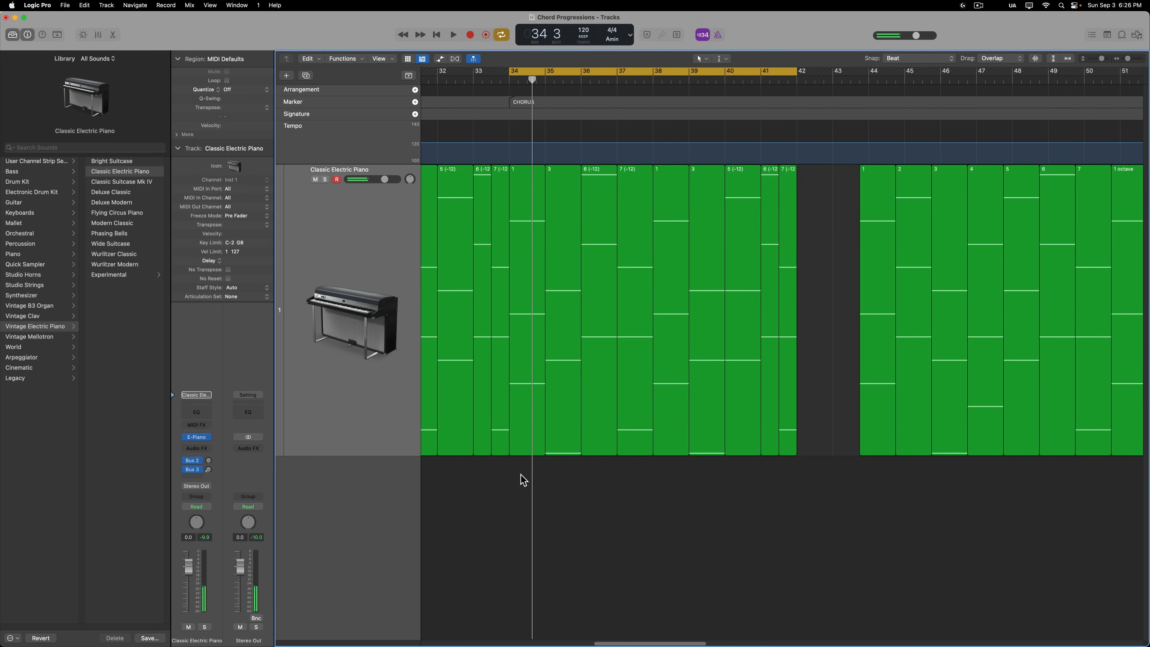
{"action": "left_click_drag", "start_coordinate": [522, 479], "coordinate": [810, 453]}
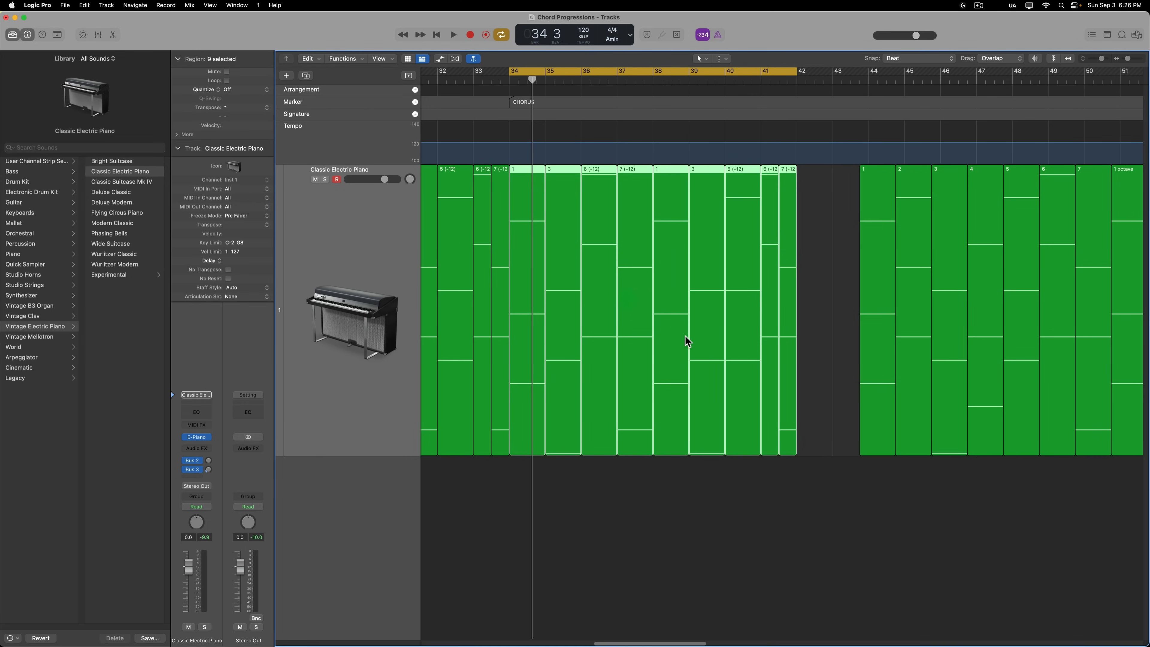
{"action": "left_click", "coordinate": [835, 230]}
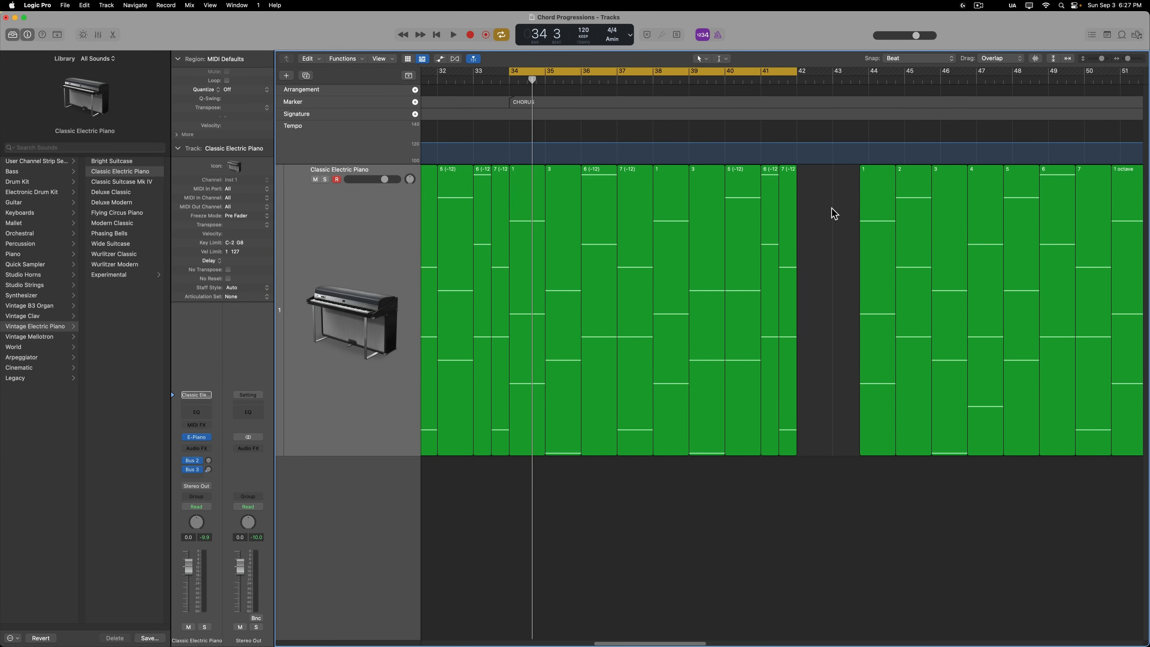
{"action": "key", "text": "c"}
Move the eight numbered source chord regions from after the chorus to the project start at bar 1.
{"action": "key", "text": "super+Left"}
{"action": "key", "text": "super+Left"}
{"action": "key", "text": "super+Left"}
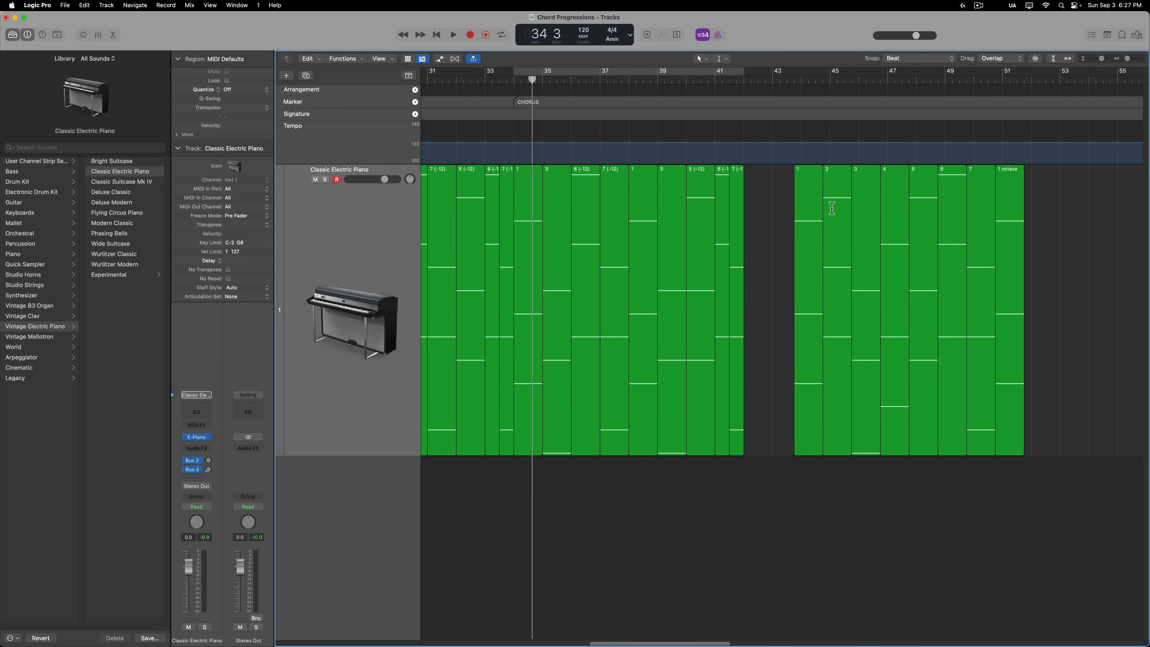
{"action": "left_click_drag", "start_coordinate": [791, 213], "coordinate": [636, 230]}
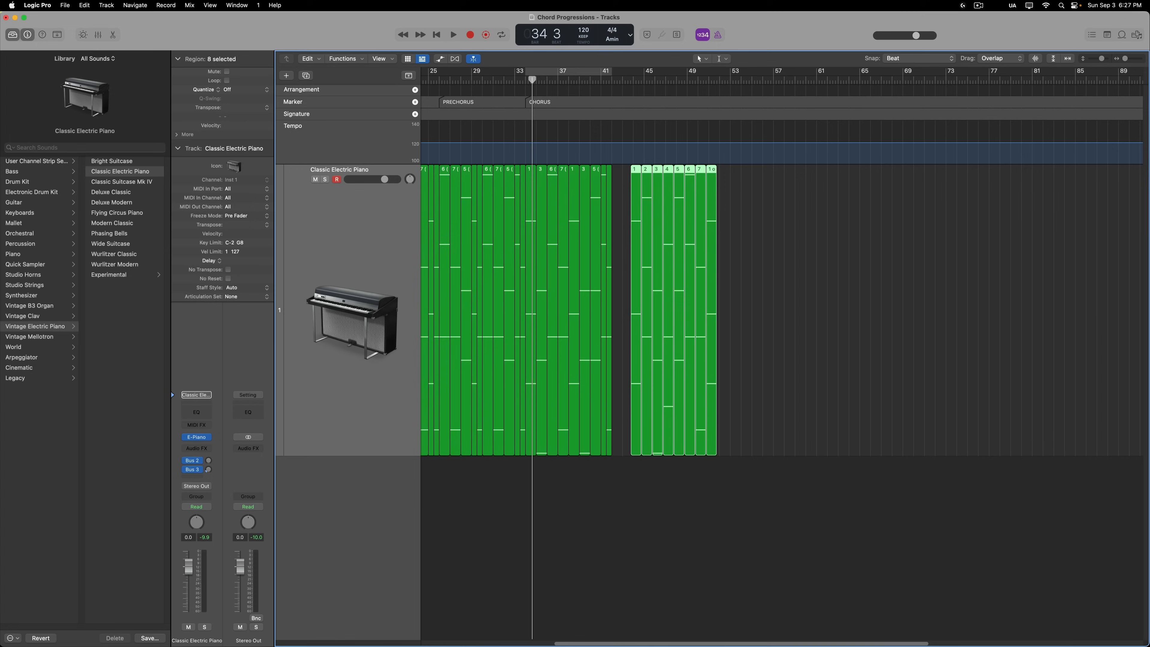
{"action": "key", "text": "super+Left"}
{"action": "key", "text": "super+Left"}
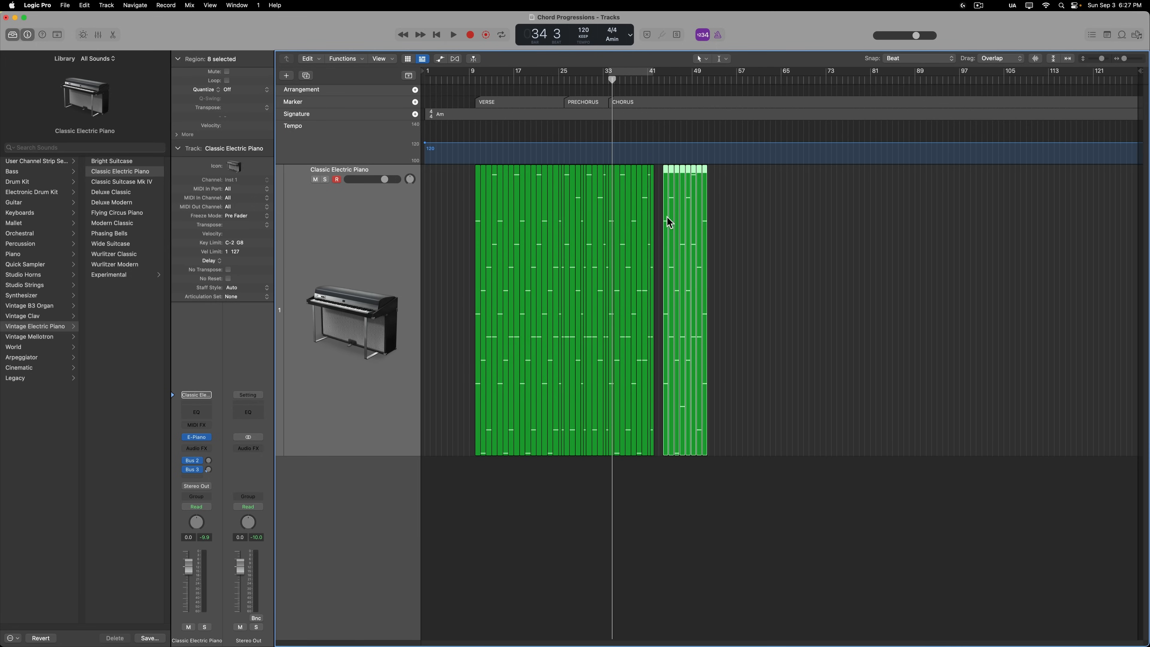
{"action": "left_click_drag", "start_coordinate": [667, 217], "coordinate": [431, 195]}
{"action": "key", "text": "Delete"}
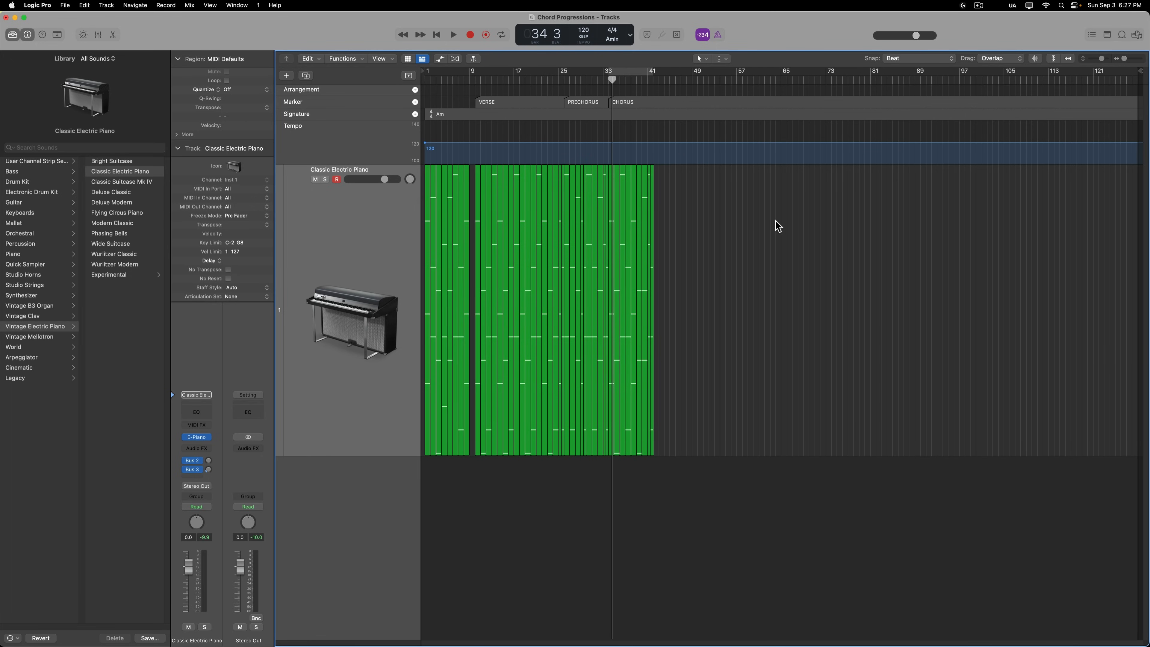
Paste a copy of the chorus chord regions at bar 42 and set the cycle range from bar 10 through bar 49.
{"action": "key", "text": "Return"}
{"action": "key", "text": "super+Right"}
{"action": "key", "text": "super+Right"}
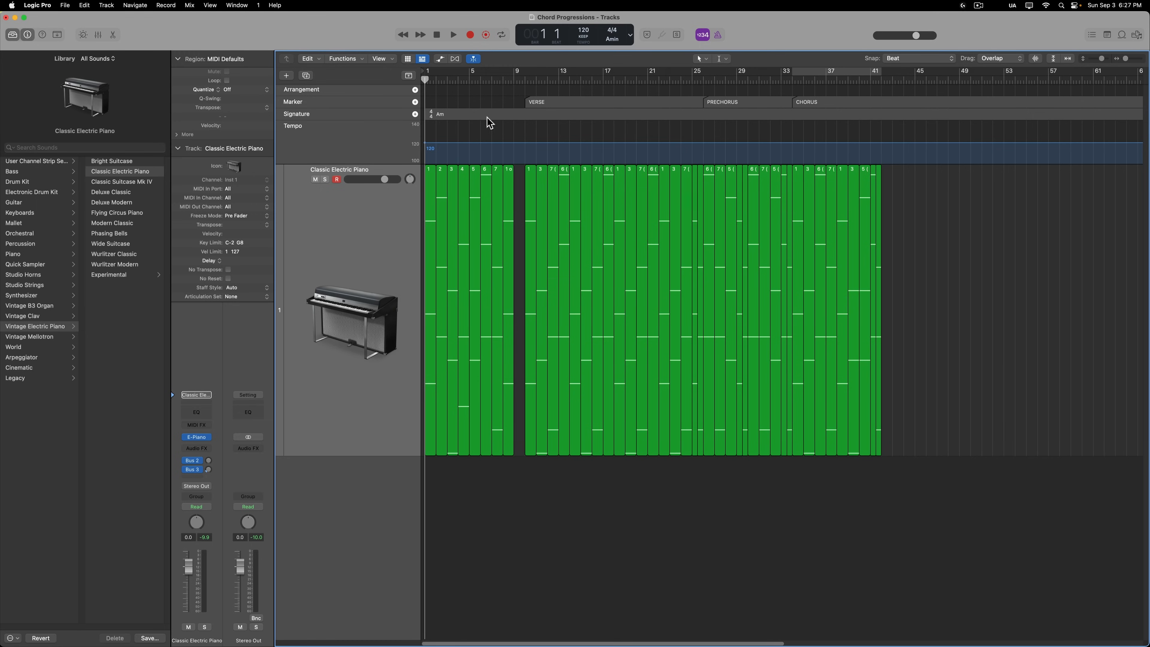
{"action": "scroll", "coordinate": [706, 149], "scroll_direction": "right", "scroll_amount": 5}
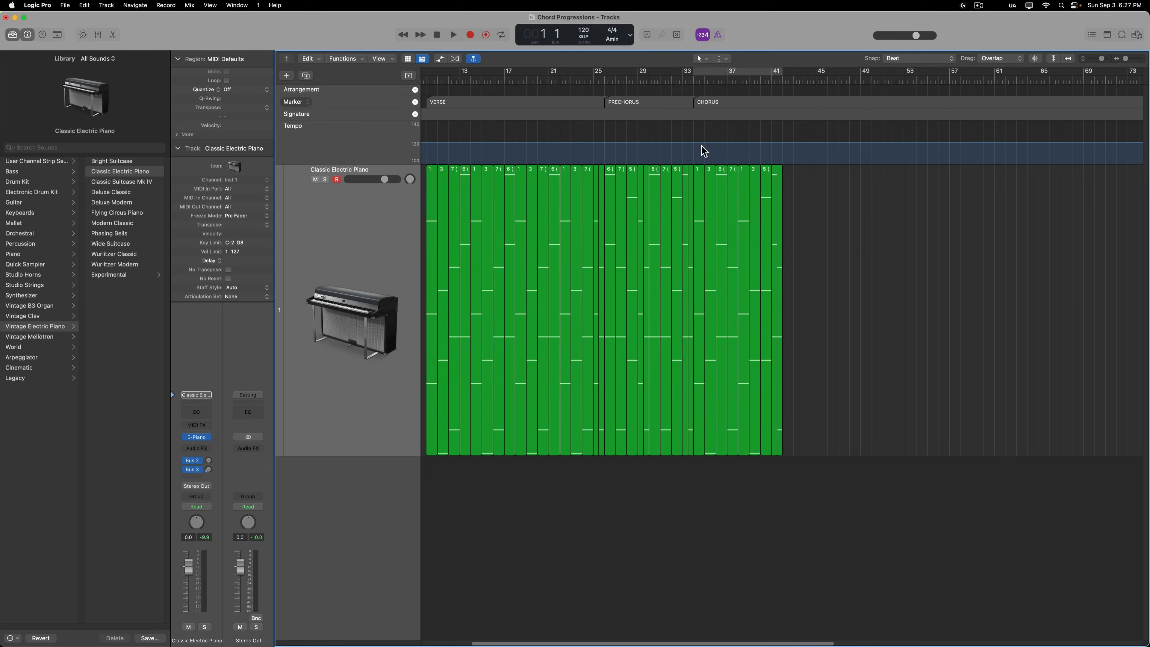
{"action": "left_click", "coordinate": [782, 80]}
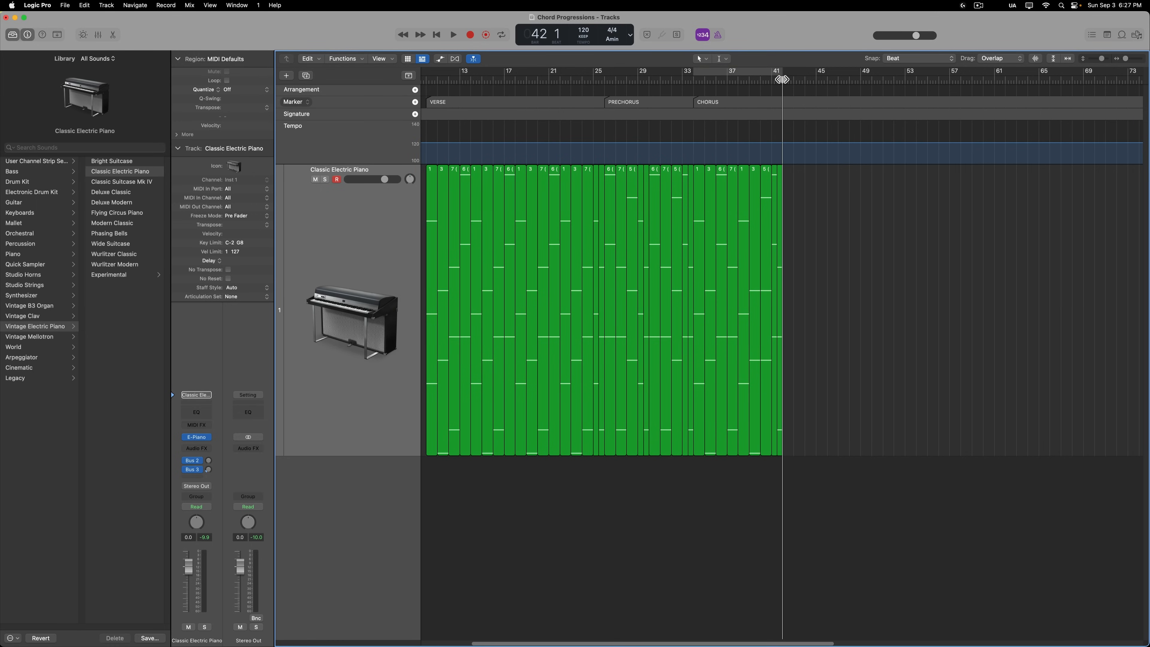
{"action": "key", "text": "super+Right"}
{"action": "key", "text": "super+Right"}
{"action": "left_click_drag", "start_coordinate": [886, 233], "coordinate": [512, 222]}
{"action": "key", "text": "super+c"}
{"action": "key", "text": "super+v"}
{"action": "key", "text": "super+Left"}
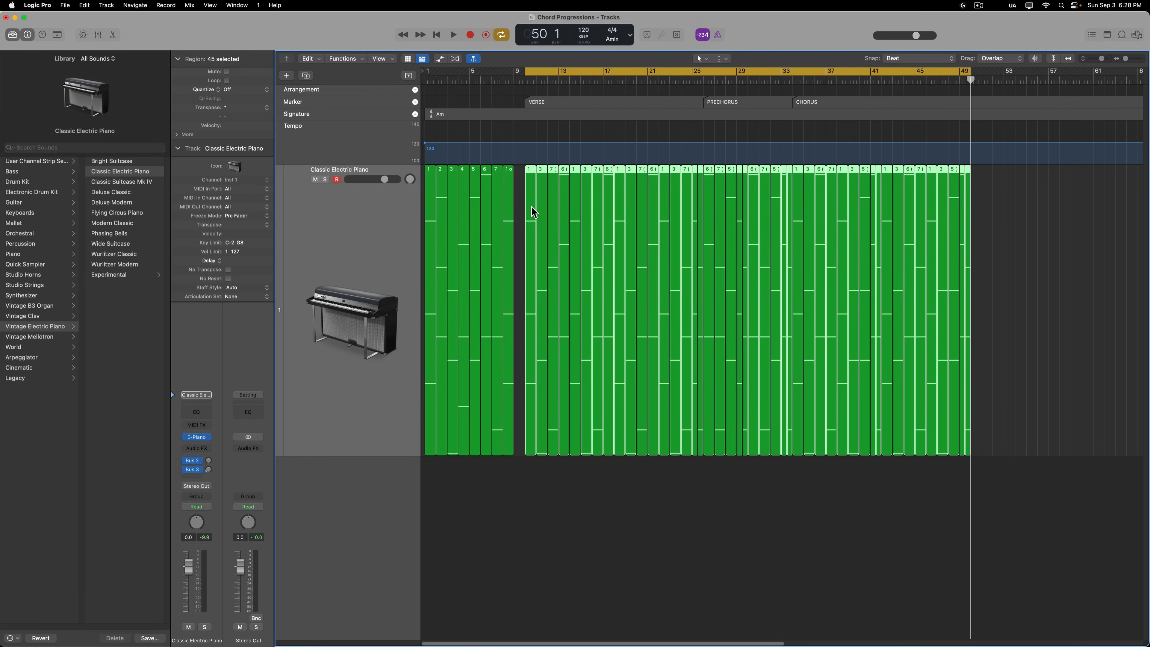
Join the chord regions of the doubled chorus, the prechorus and the verse into one region per section.
{"action": "key", "text": "super+Up"}
{"action": "key", "text": "super+Up"}
{"action": "key", "text": "super+Up"}
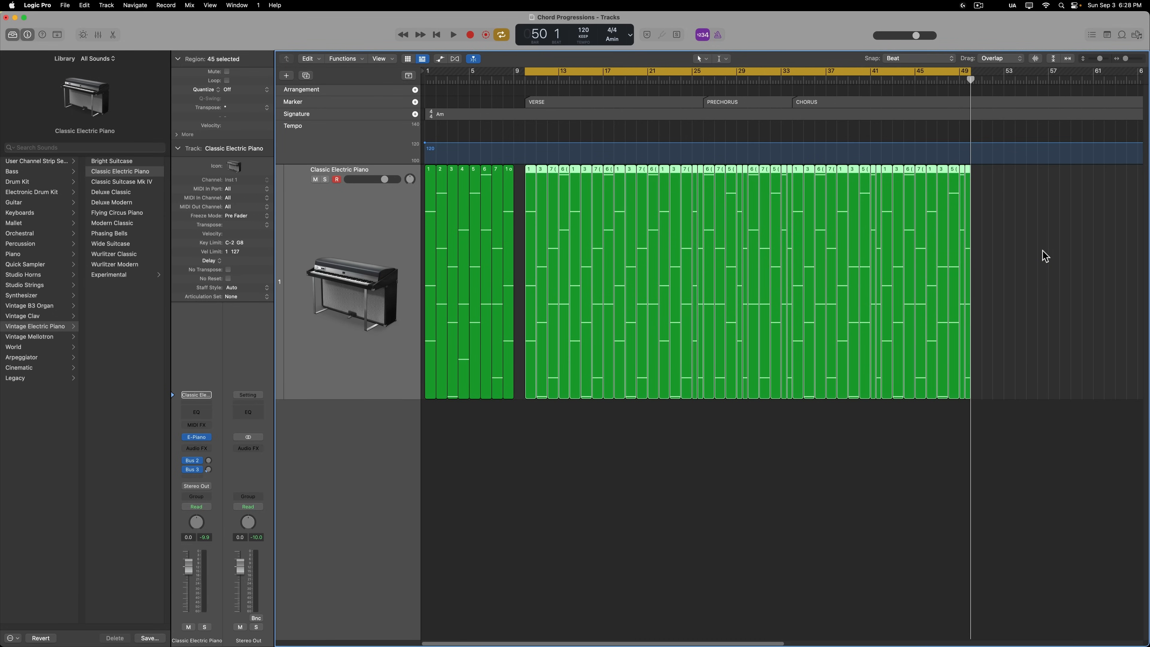
{"action": "left_click_drag", "start_coordinate": [1045, 253], "coordinate": [796, 203]}
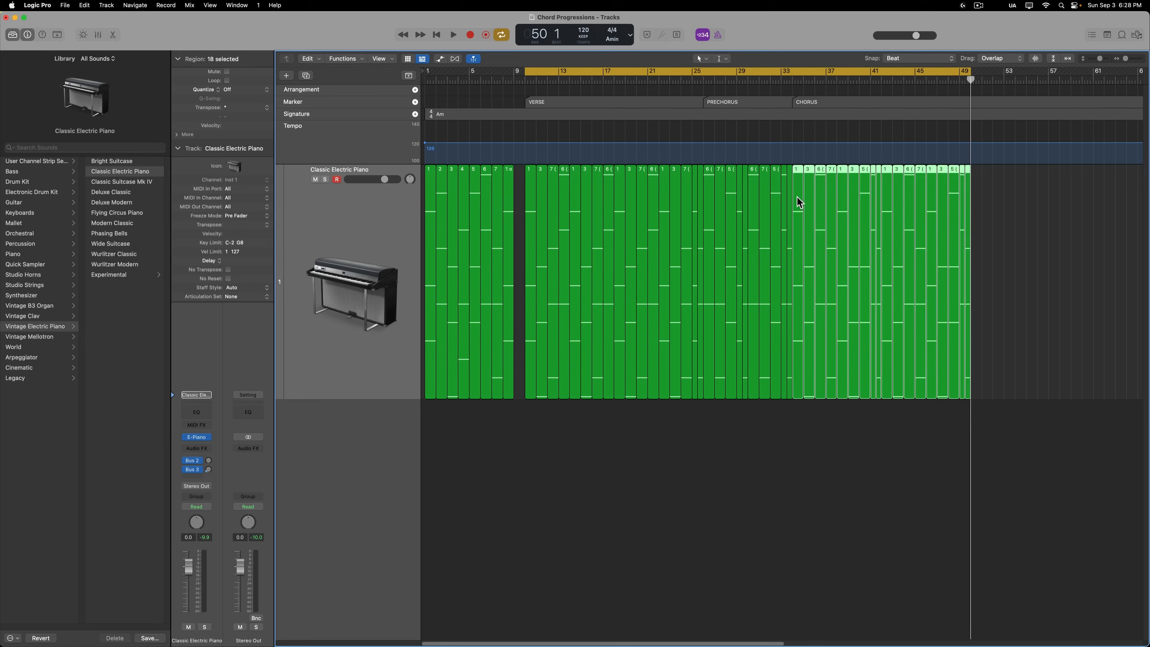
{"action": "key", "text": "j"}
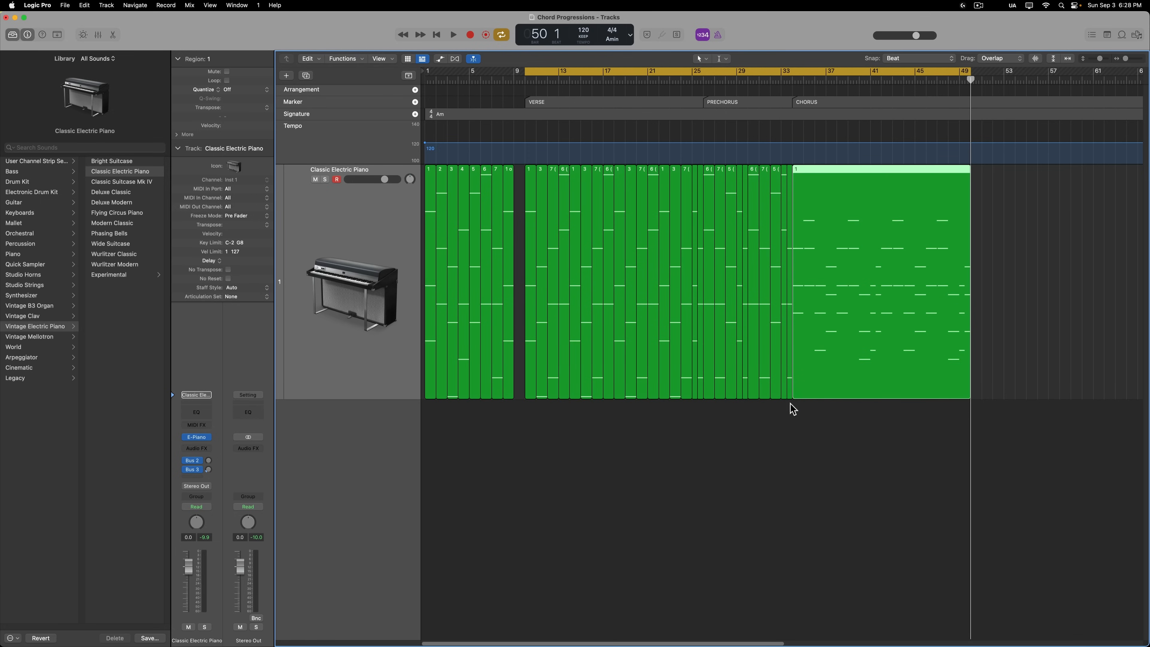
{"action": "left_click_drag", "start_coordinate": [790, 404], "coordinate": [706, 265]}
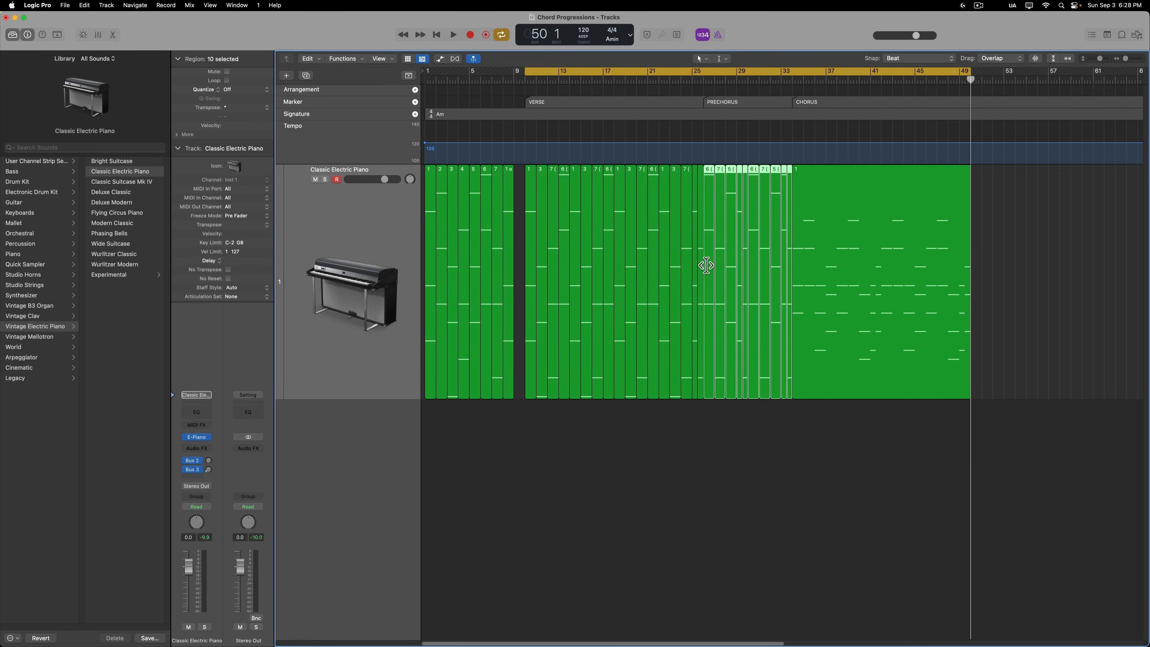
{"action": "key", "text": "super+j"}
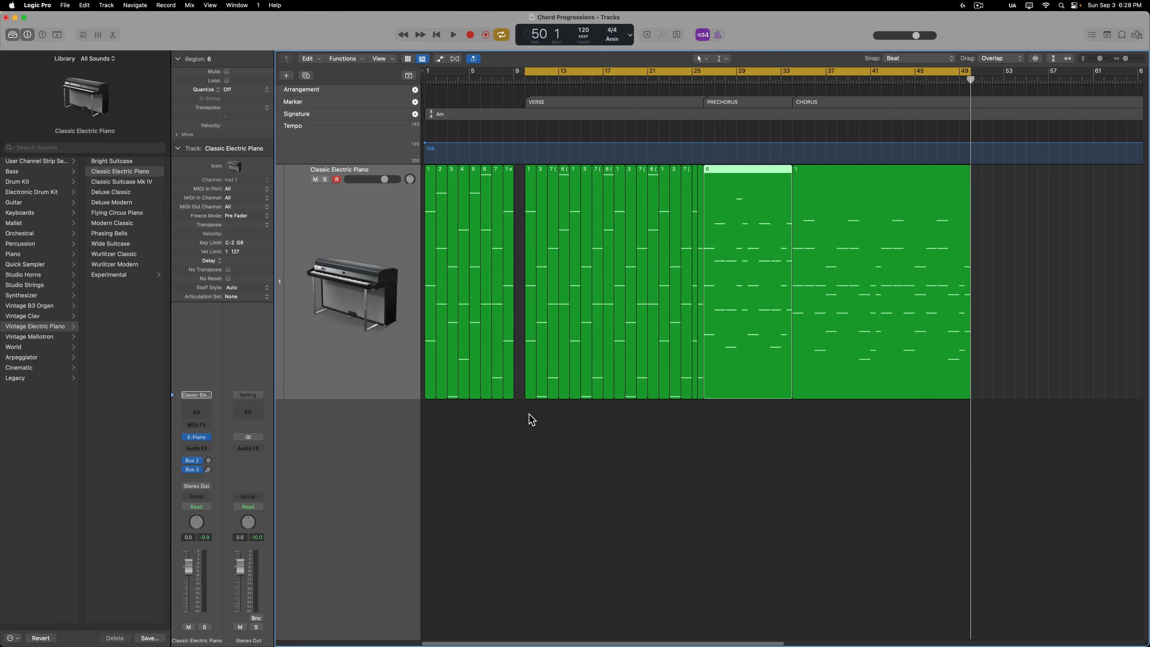
{"action": "left_click_drag", "start_coordinate": [532, 420], "coordinate": [696, 373]}
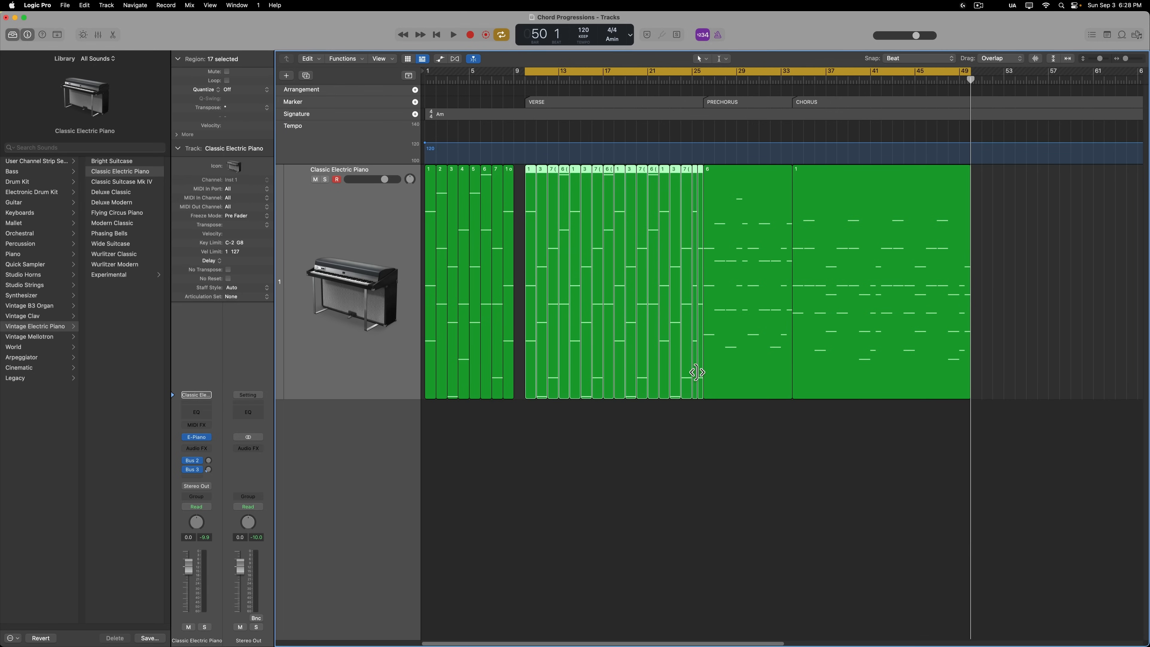
{"action": "key", "text": "super+j"}
{"action": "left_click", "coordinate": [727, 522]}
Open the joined verse region in the Piano Roll with its notes and the lower octaves in view.
{"action": "left_click", "coordinate": [664, 244]}
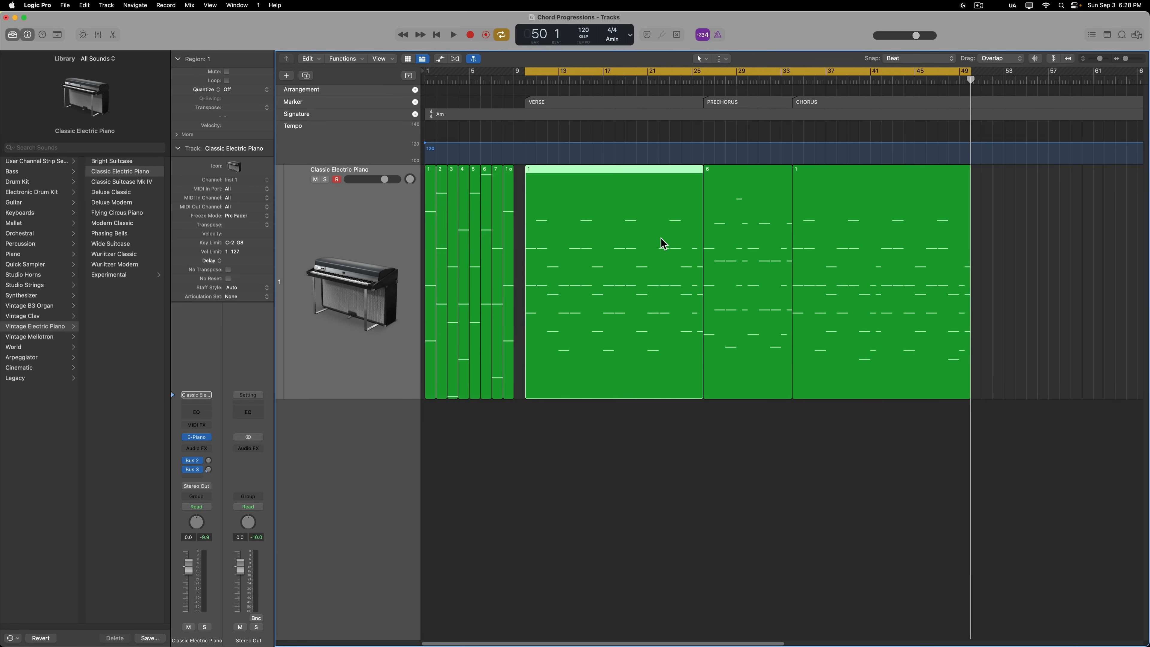
{"action": "double_click", "coordinate": [664, 244]}
{"action": "key", "text": "super+Left"}
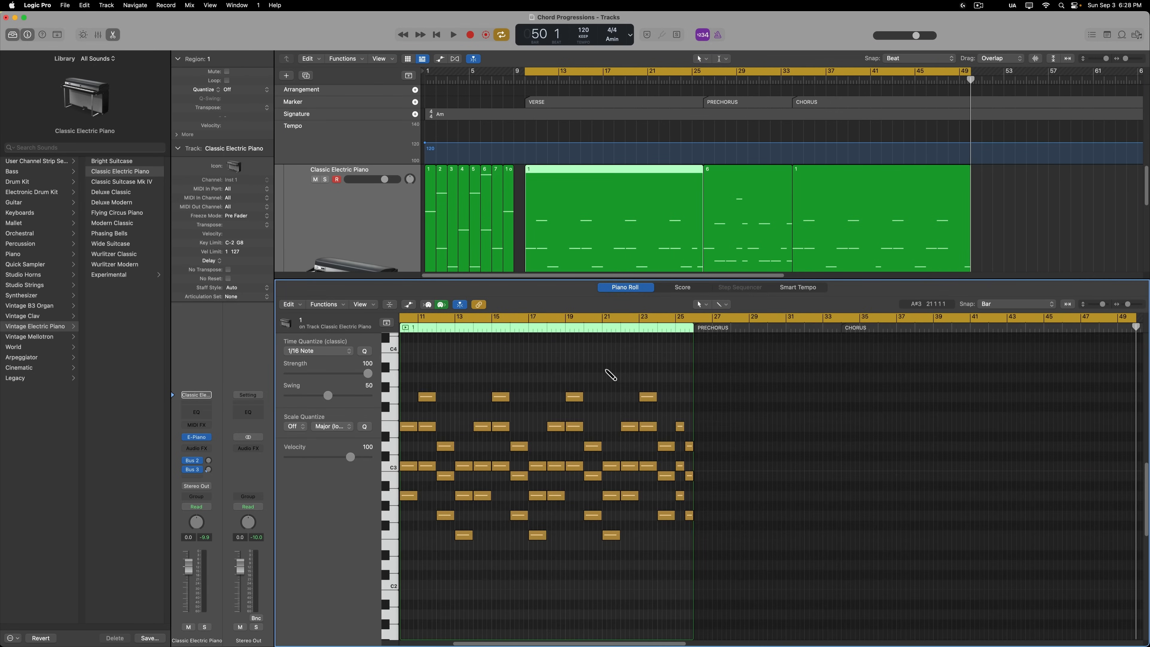
{"action": "left_click", "coordinate": [726, 223]}
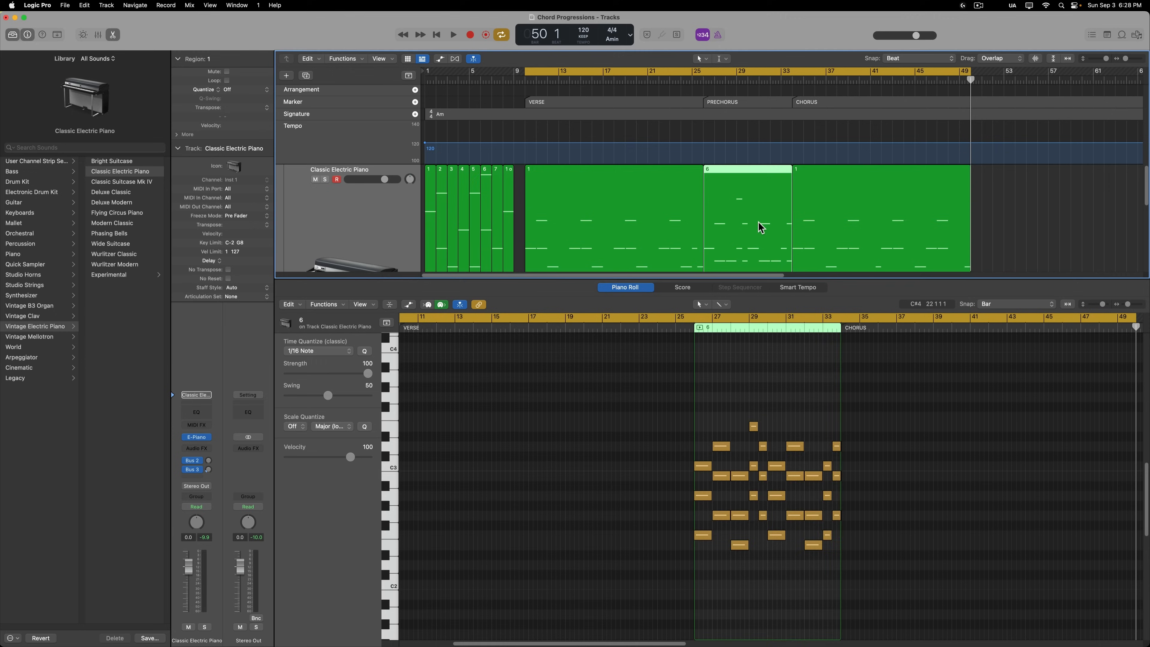
{"action": "left_click", "coordinate": [649, 228]}
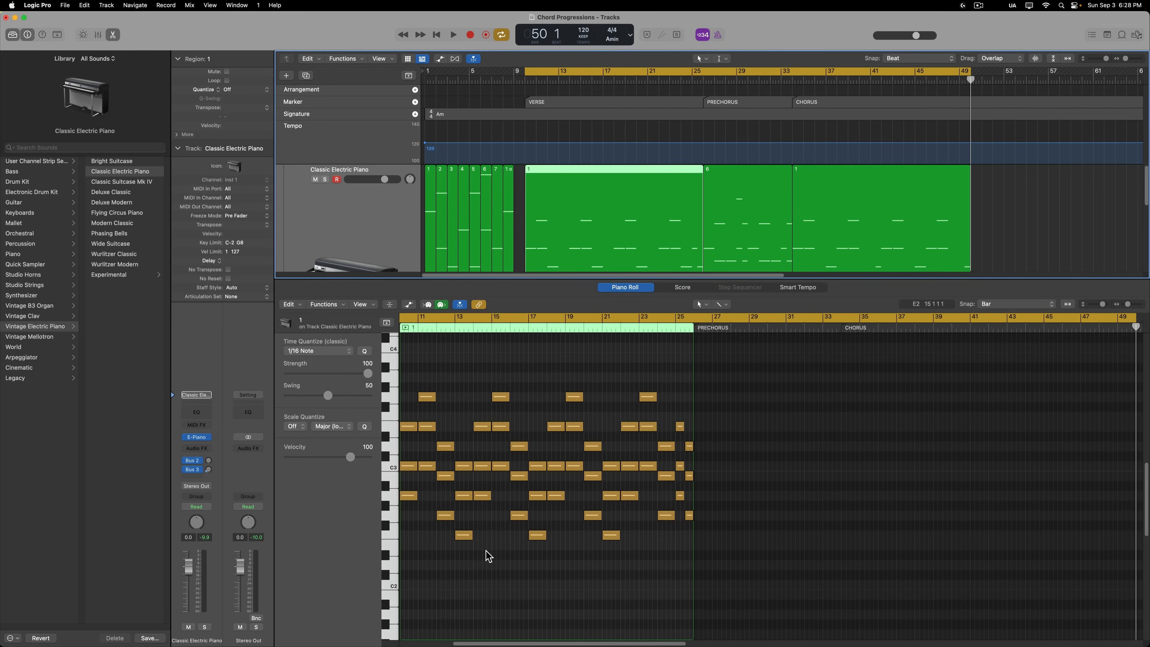
{"action": "left_click", "coordinate": [483, 564]}
{"action": "key", "text": "super+Right"}
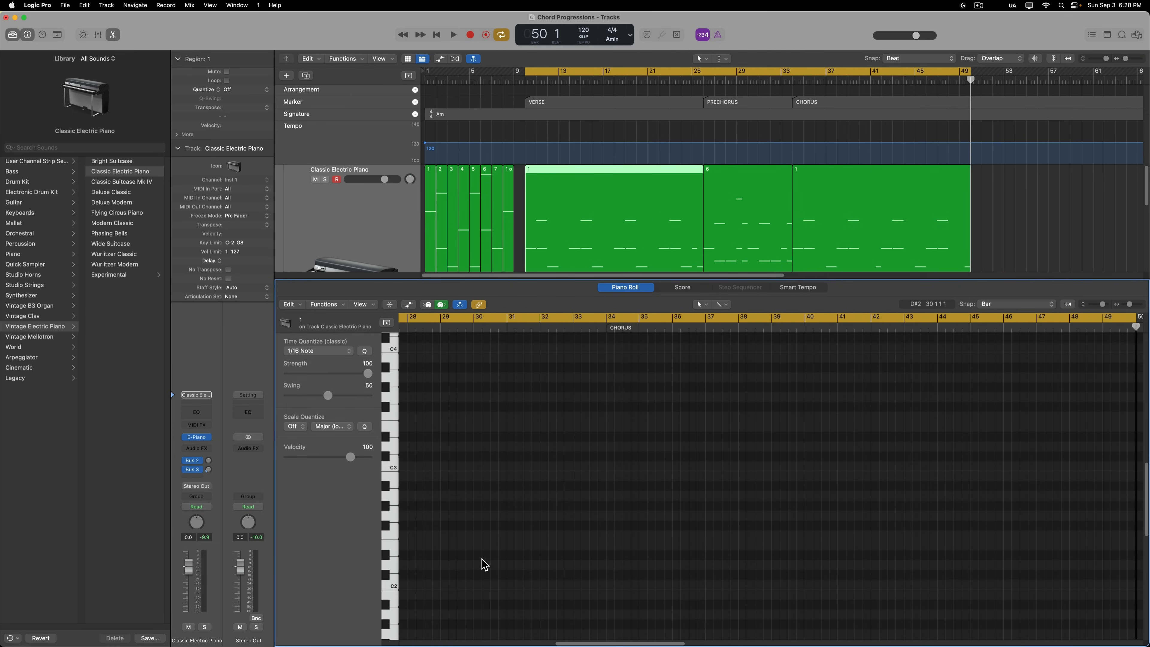
{"action": "scroll", "coordinate": [484, 564], "scroll_direction": "left", "scroll_amount": 15}
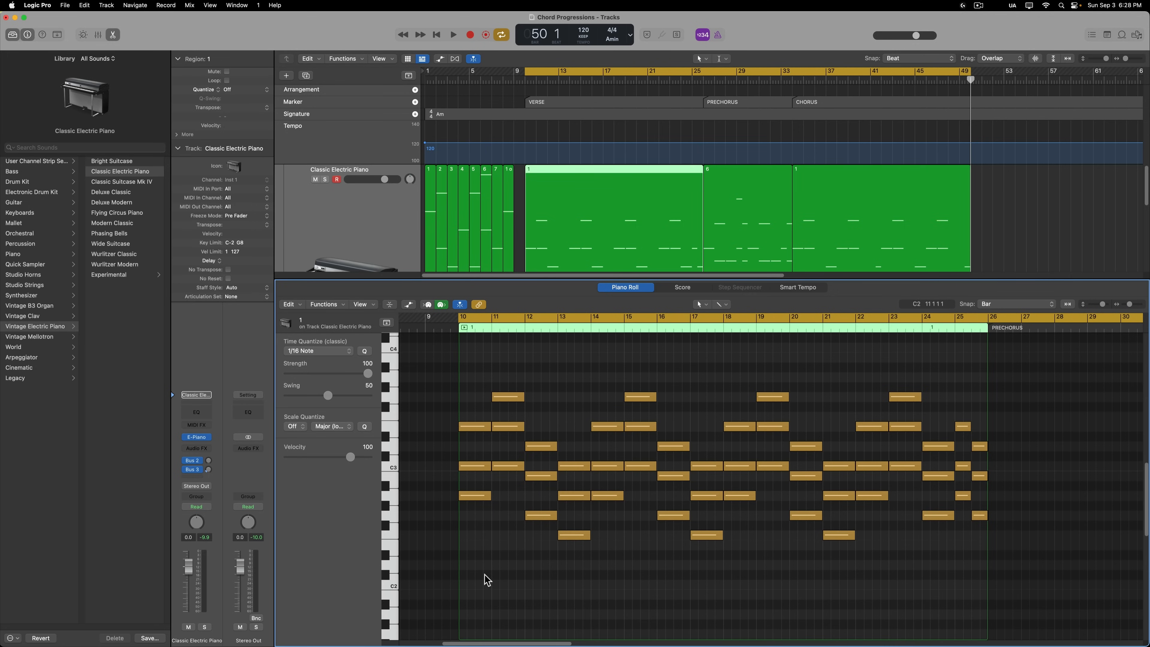
{"action": "scroll", "coordinate": [502, 599], "scroll_direction": "right", "scroll_amount": 1}
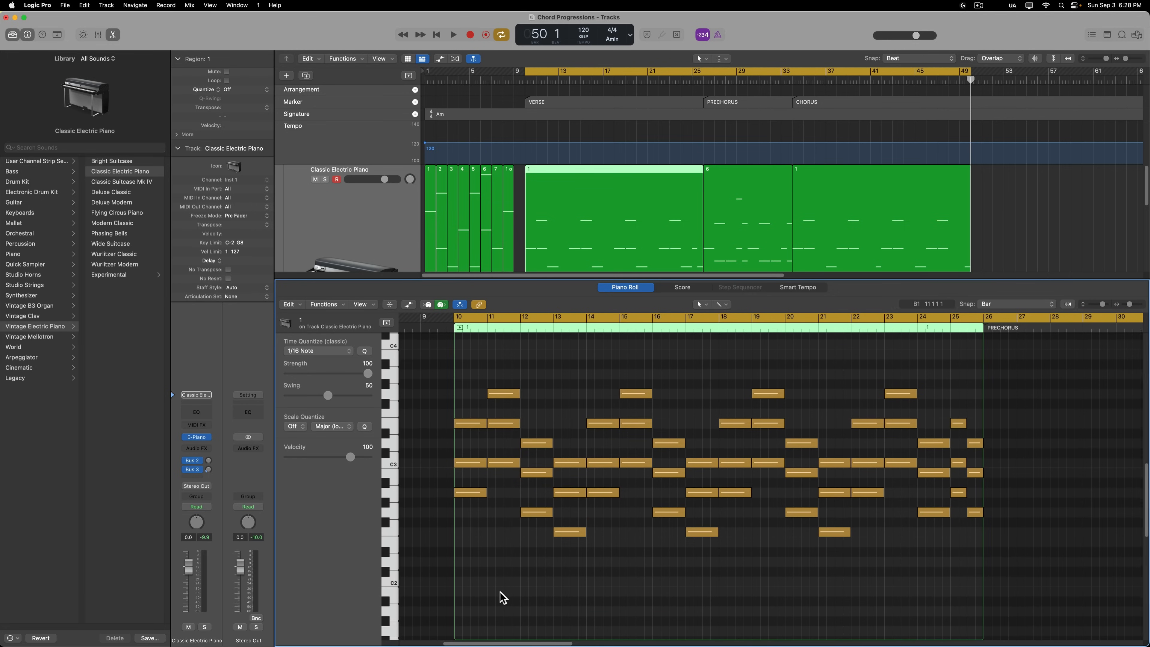
{"action": "scroll", "coordinate": [501, 598], "scroll_direction": "down", "scroll_amount": 5}
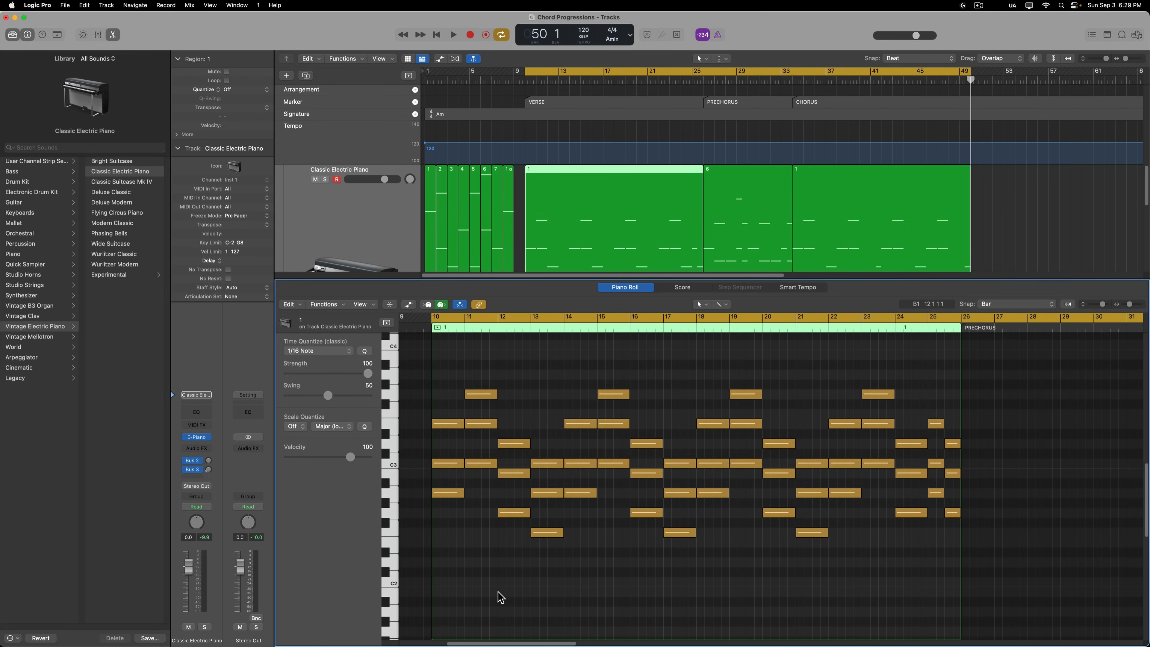
Add one-bar bass notes A1, C2, G1 and F1 in bars 10 to 13 and the same four in bars 14 to 17.
{"action": "left_click", "coordinate": [436, 560]}
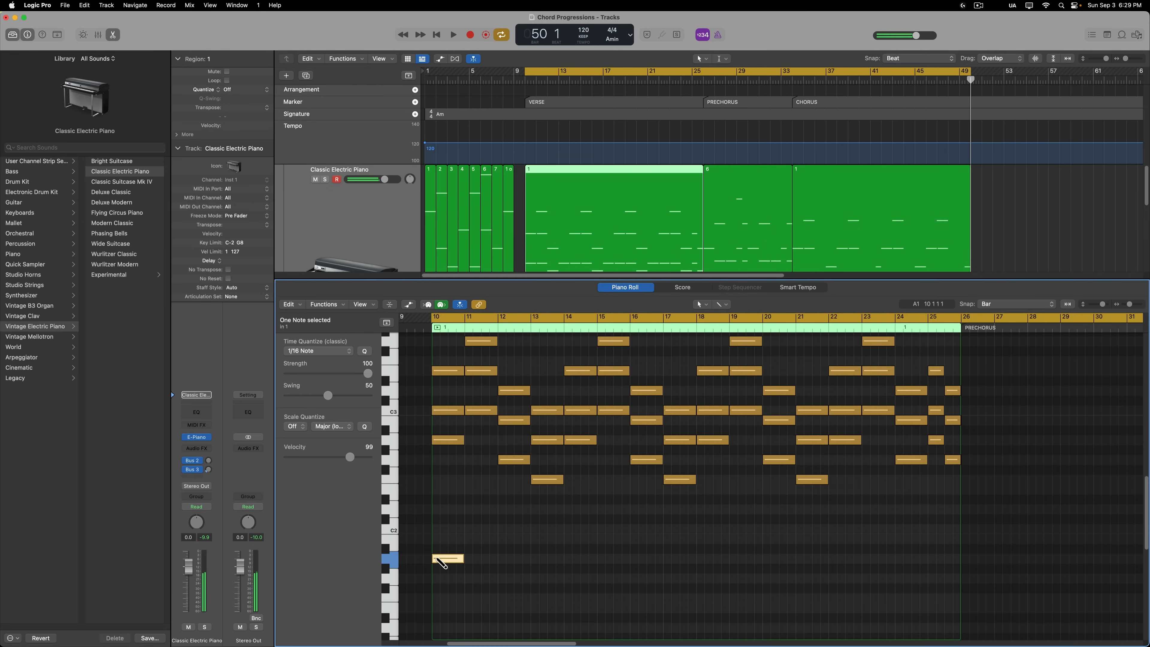
{"action": "left_click", "coordinate": [467, 529]}
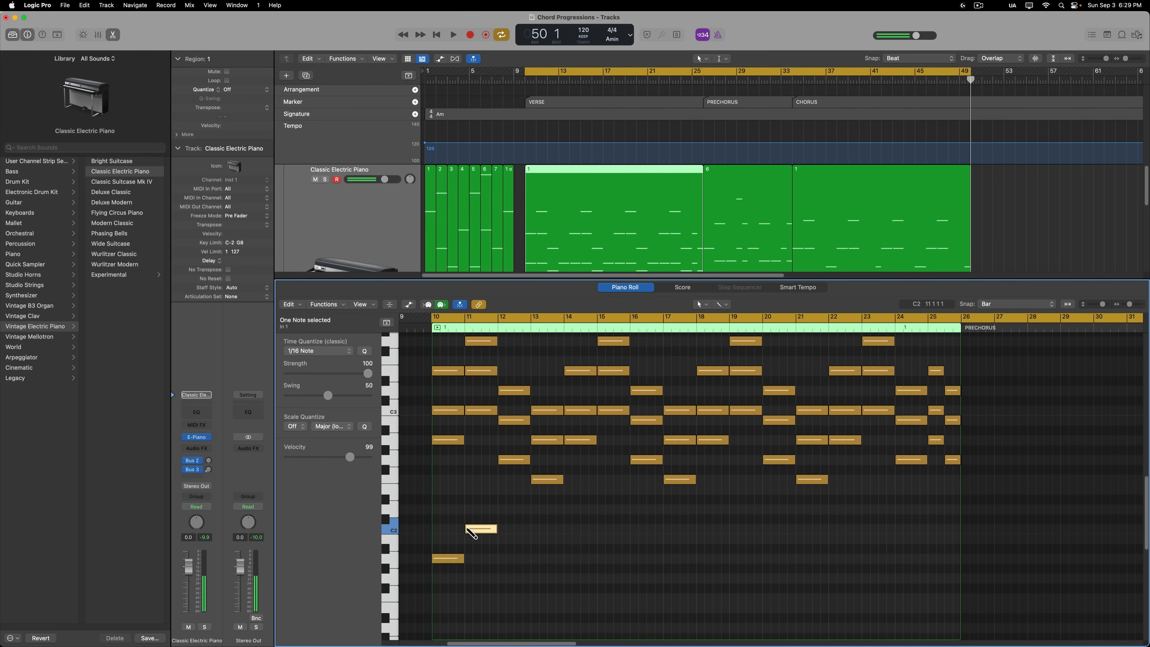
{"action": "left_click", "coordinate": [502, 579]}
{"action": "left_click", "coordinate": [534, 598]}
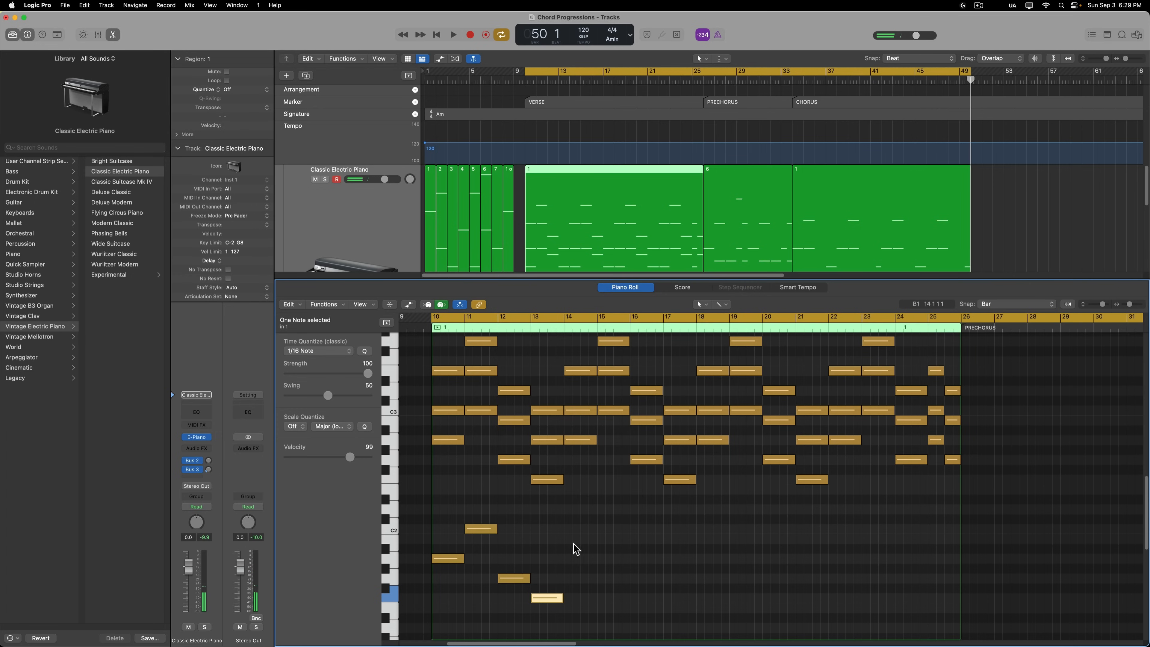
{"action": "left_click", "coordinate": [573, 558]}
{"action": "left_click", "coordinate": [598, 529]}
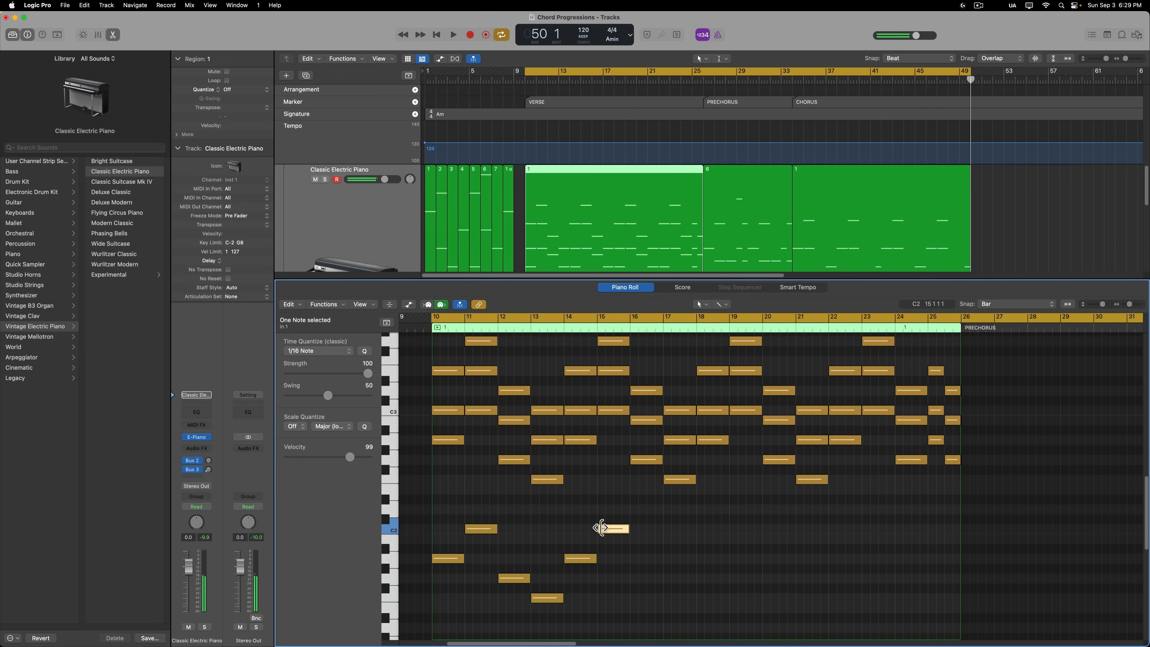
{"action": "left_click", "coordinate": [632, 579]}
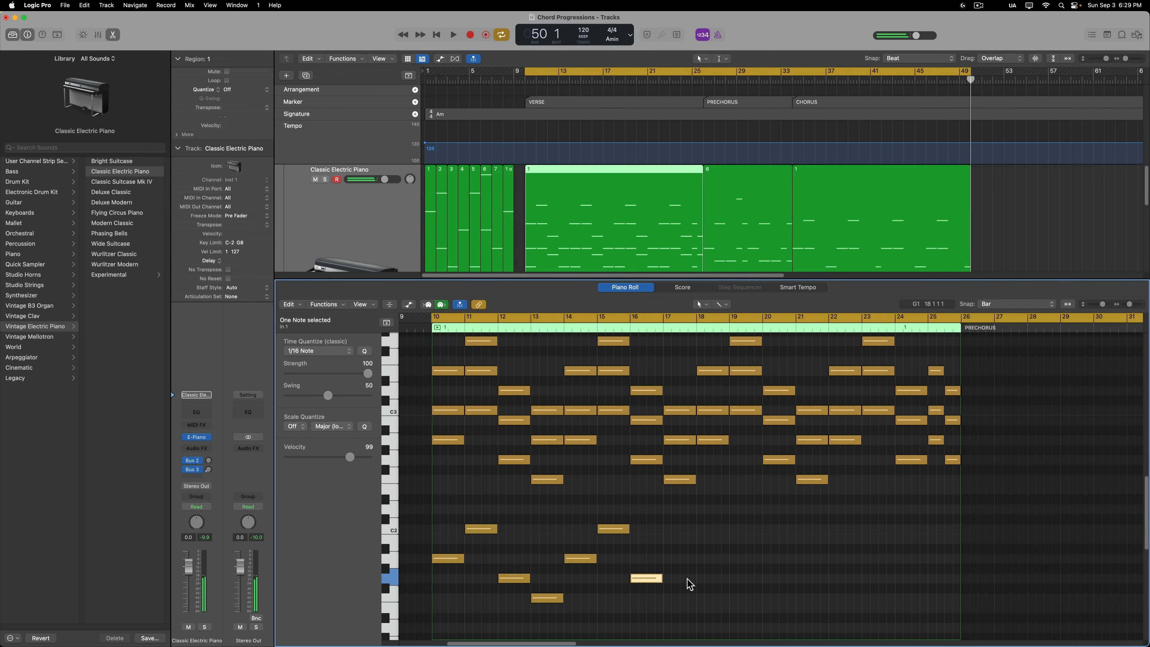
{"action": "left_click", "coordinate": [668, 598]}
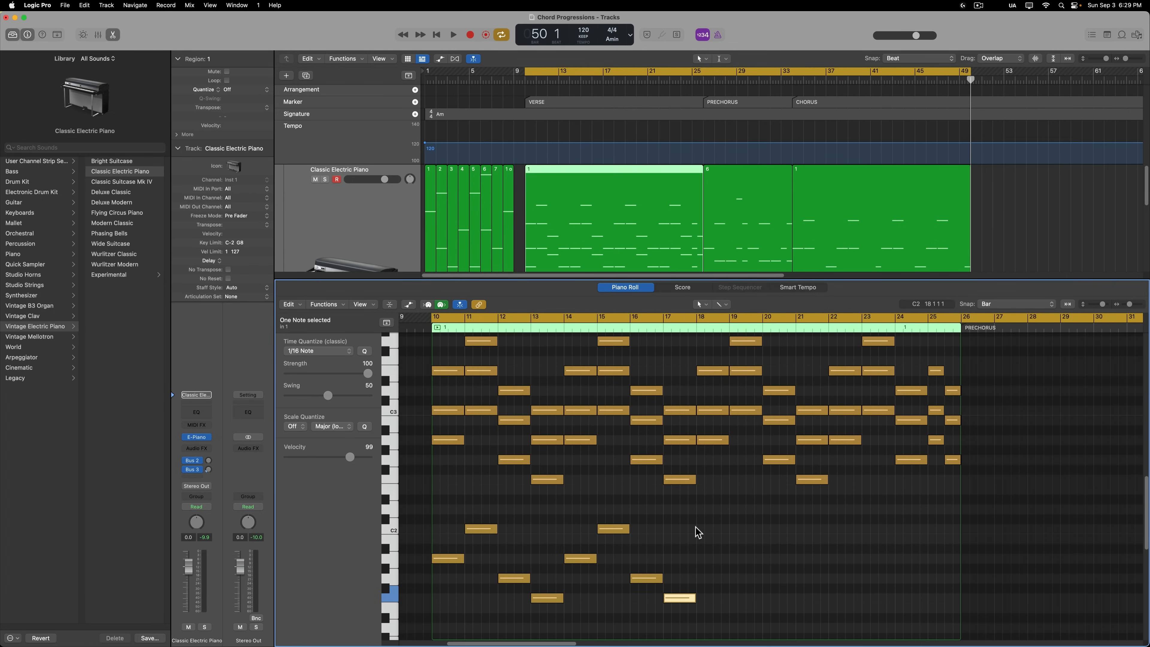
Repeat the eight verse bass notes so they also fill bars 18 to 25.
{"action": "left_click_drag", "start_coordinate": [720, 506], "coordinate": [457, 616]}
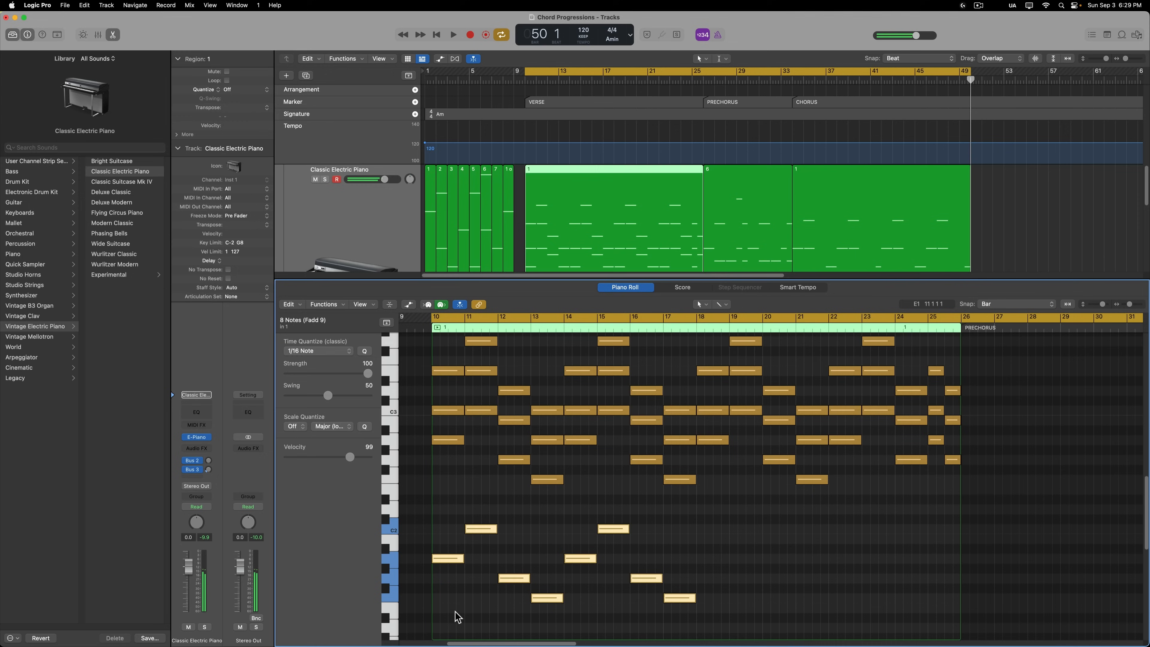
{"action": "key", "text": "super+r"}
{"action": "left_click", "coordinate": [835, 516]}
{"action": "scroll", "coordinate": [742, 529], "scroll_direction": "right", "scroll_amount": 4}
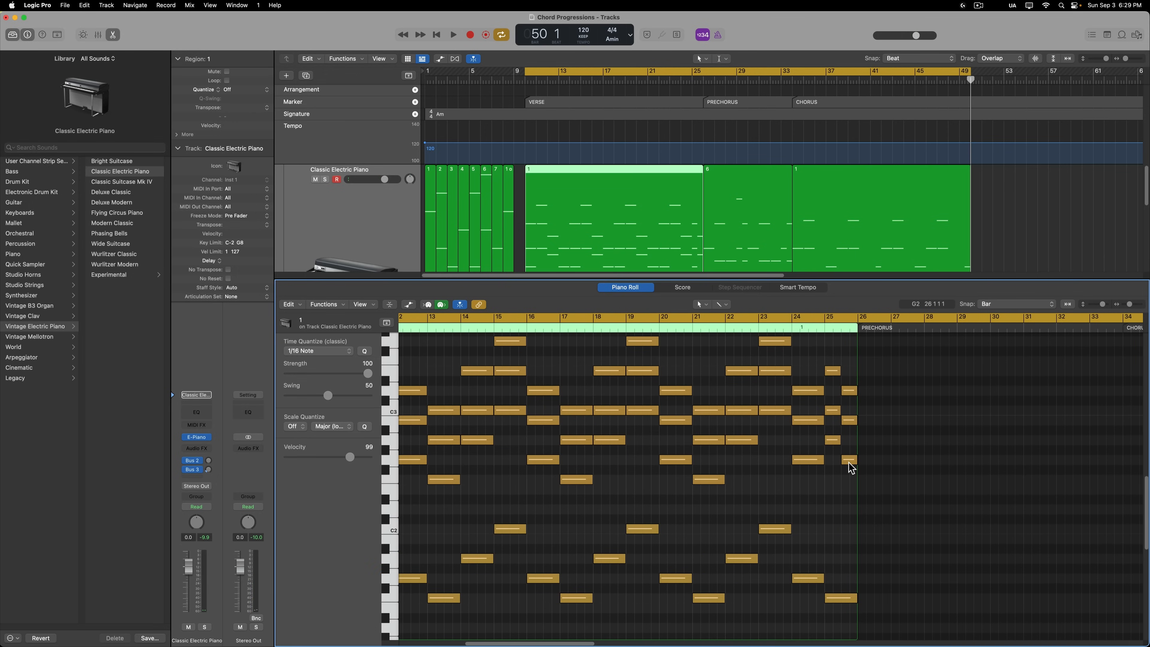
Split the bass in bar 25 into half-bar notes A1 and G1, with the Piano Roll snap set to Beat.
{"action": "left_click_drag", "start_coordinate": [838, 599], "coordinate": [841, 563]}
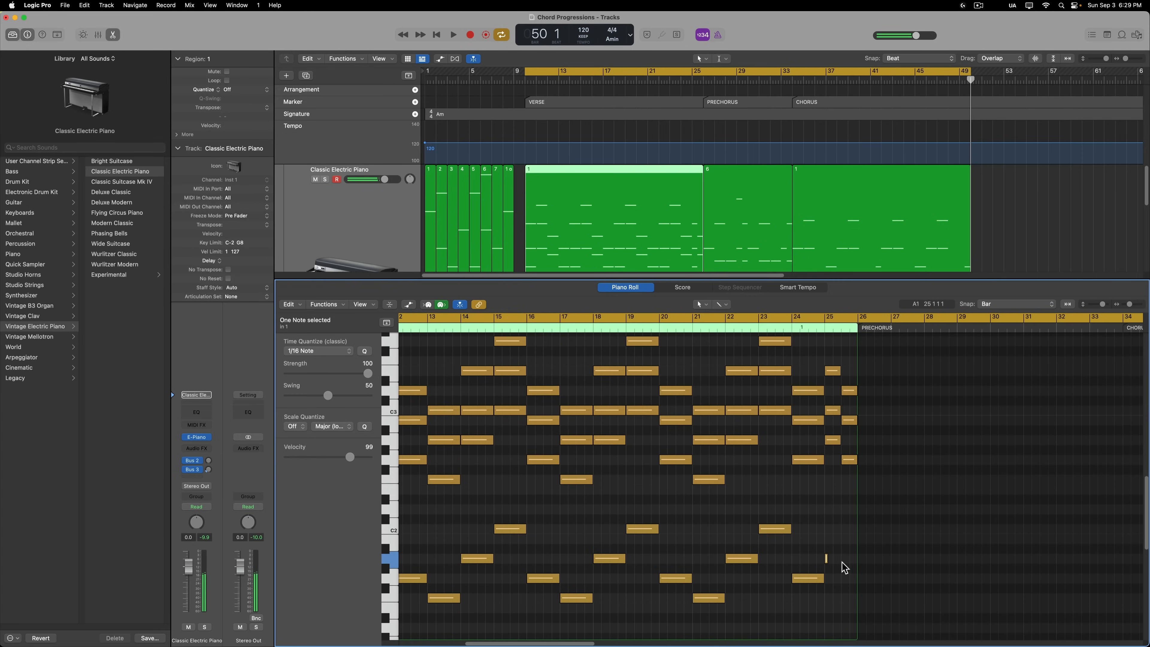
{"action": "key", "text": "super+z"}
{"action": "left_click", "coordinate": [1012, 304]}
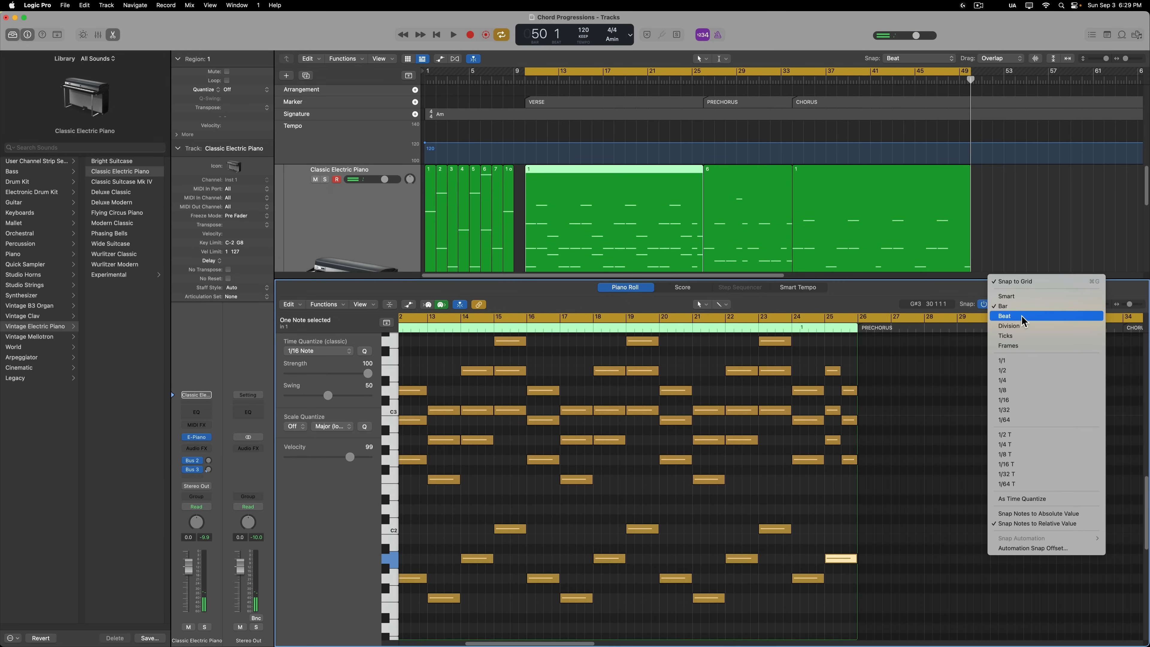
{"action": "left_click", "coordinate": [1032, 316]}
{"action": "left_click_drag", "start_coordinate": [855, 558], "coordinate": [840, 562]}
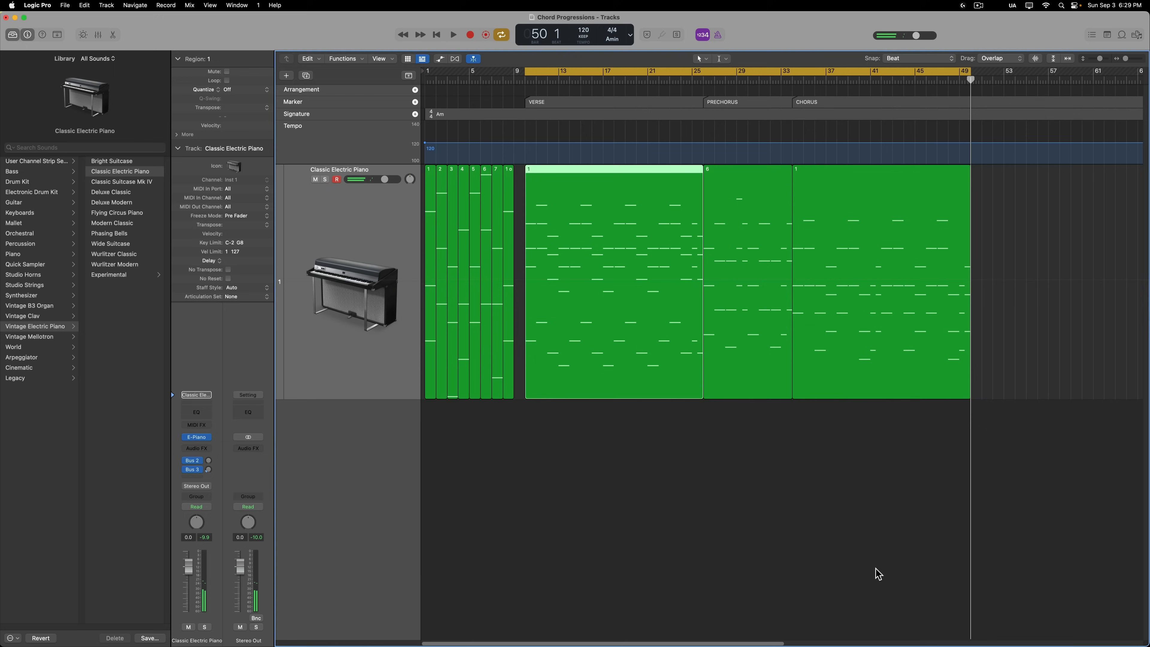
In the prechorus region, add one-bar bass notes F1, G1 and E1 in bars 26 to 28 and half-bar A1 and G1 in bar 29.
{"action": "key", "text": "e"}
{"action": "left_click", "coordinate": [741, 297]}
{"action": "key", "text": "e"}
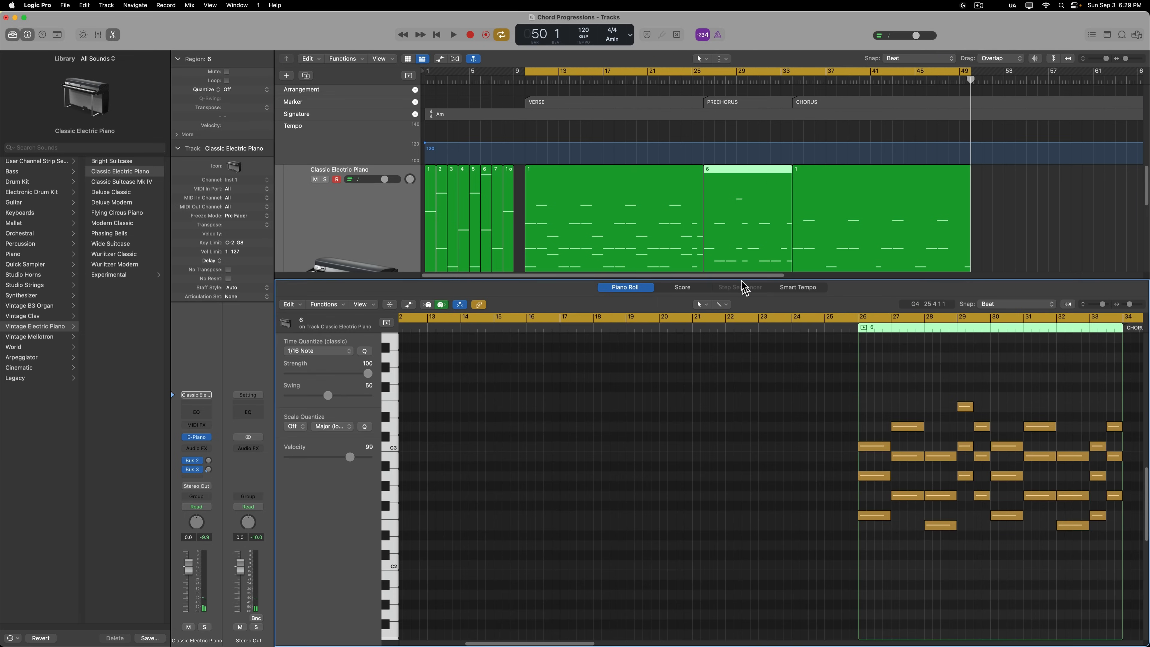
{"action": "left_click", "coordinate": [753, 84]}
{"action": "scroll", "coordinate": [758, 508], "scroll_direction": "right", "scroll_amount": 10}
{"action": "scroll", "coordinate": [679, 543], "scroll_direction": "down", "scroll_amount": 2}
{"action": "left_click", "coordinate": [643, 568]}
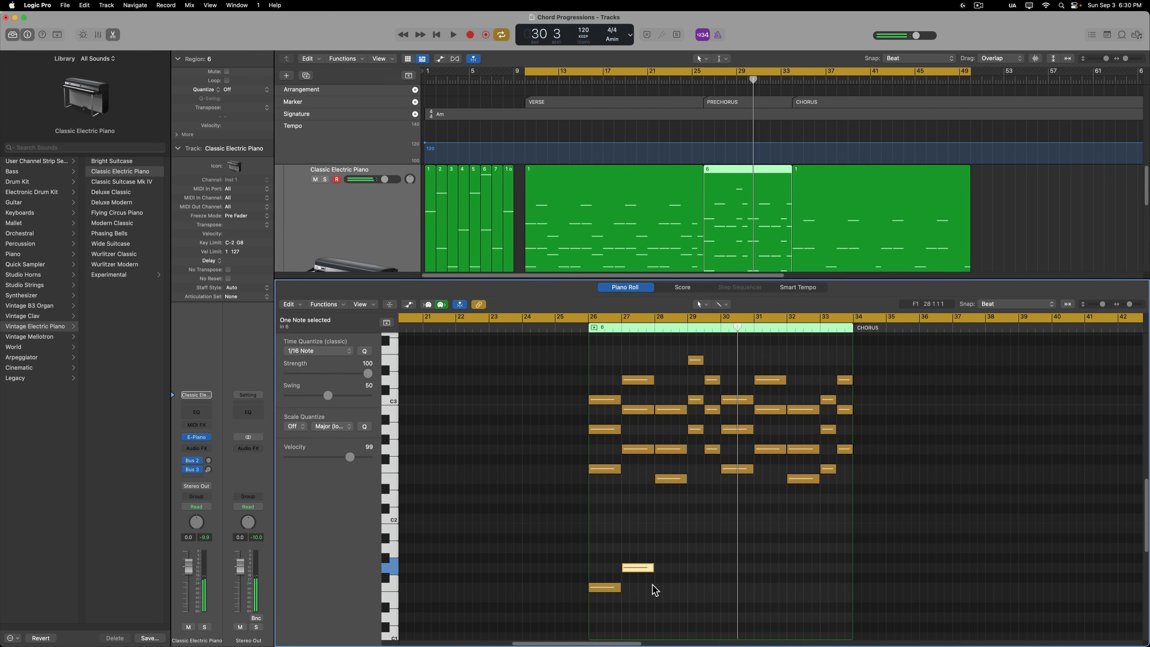
{"action": "left_click", "coordinate": [658, 598]}
{"action": "left_click", "coordinate": [690, 549]}
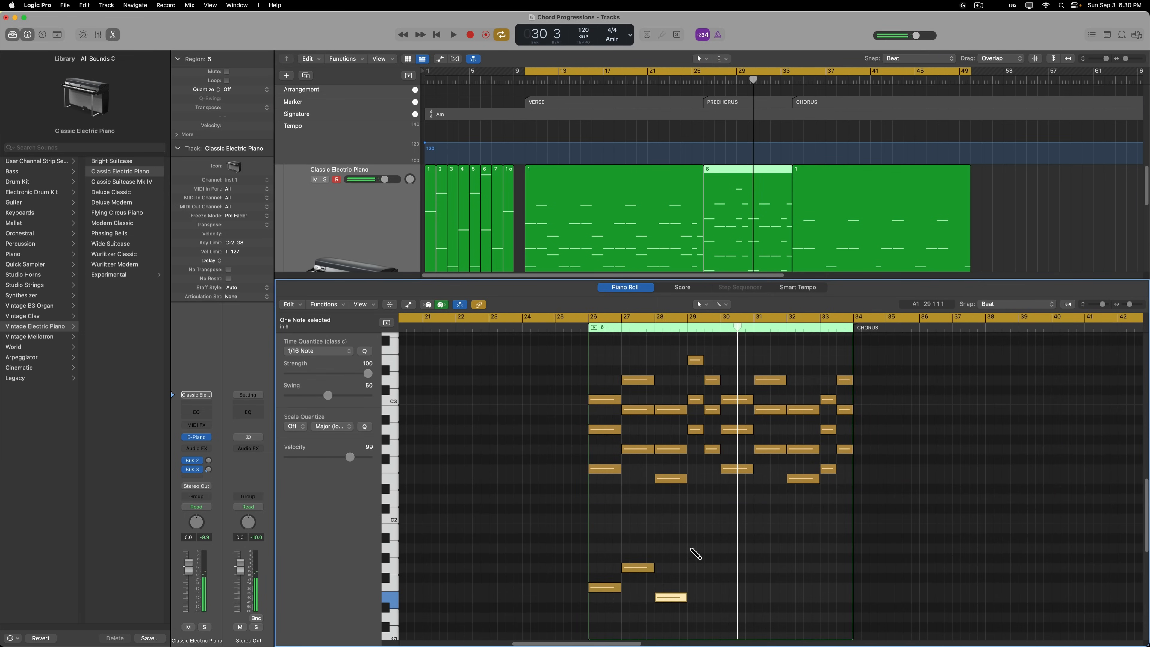
{"action": "left_click_drag", "start_coordinate": [681, 549], "coordinate": [673, 549]}
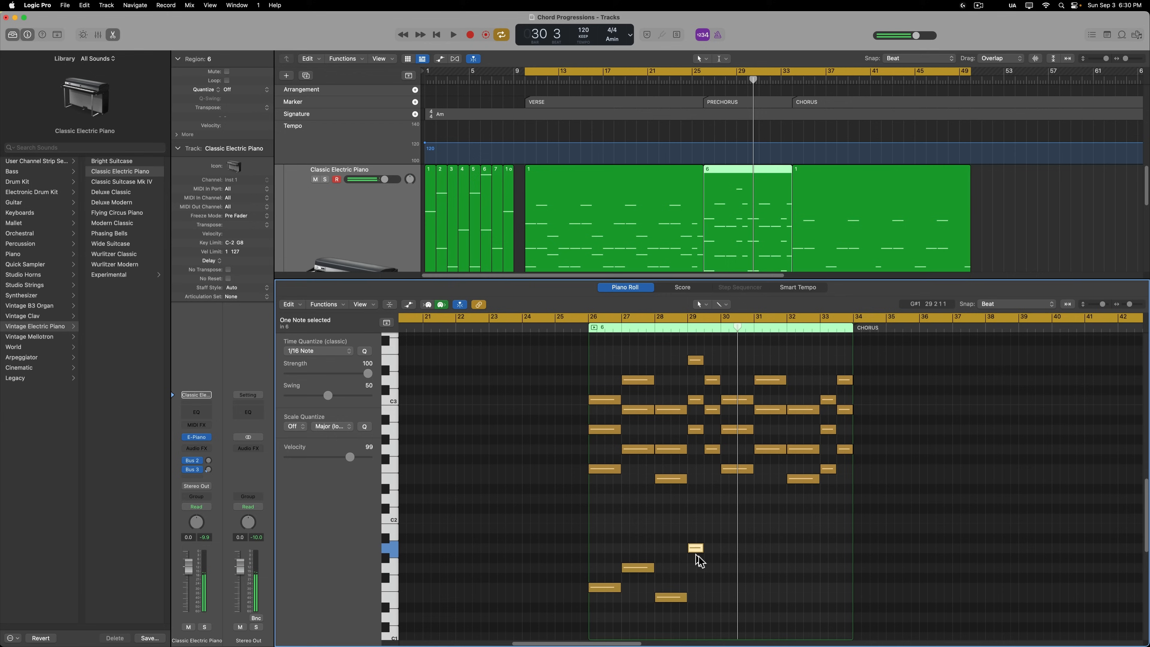
{"action": "left_click", "coordinate": [711, 569]}
Copy the root notes of the prechorus chords in bars 30 to 33 one octave down as bass notes.
{"action": "left_click", "coordinate": [765, 572]}
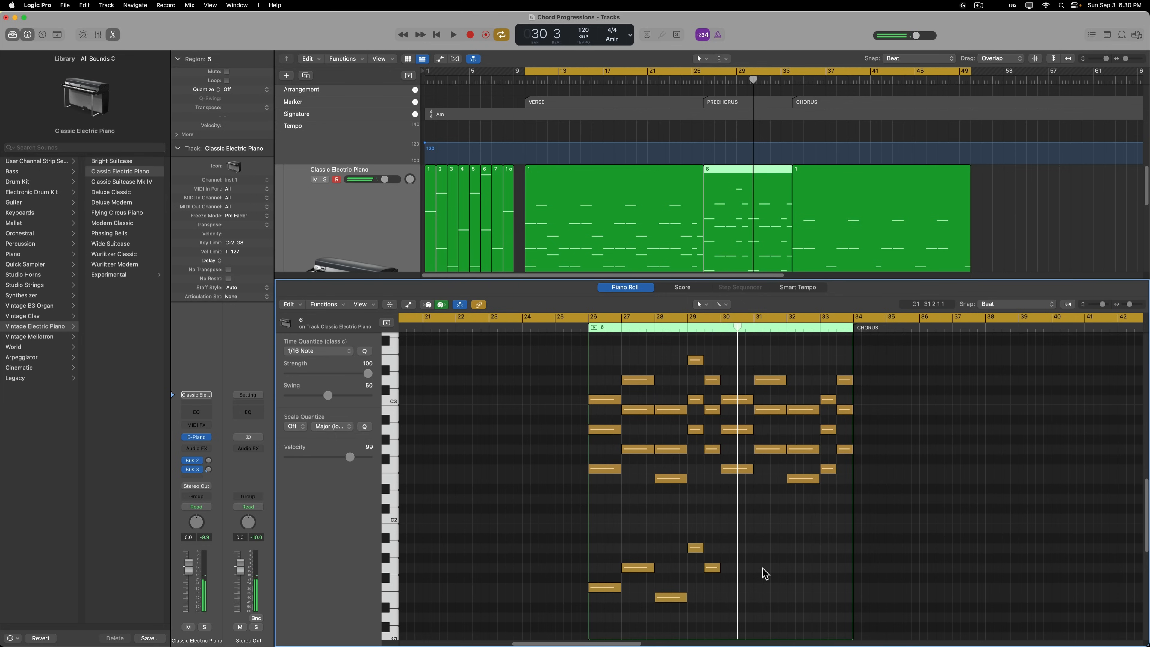
{"action": "left_click", "coordinate": [745, 468]}
{"action": "left_click", "coordinate": [769, 449], "text": "shift"}
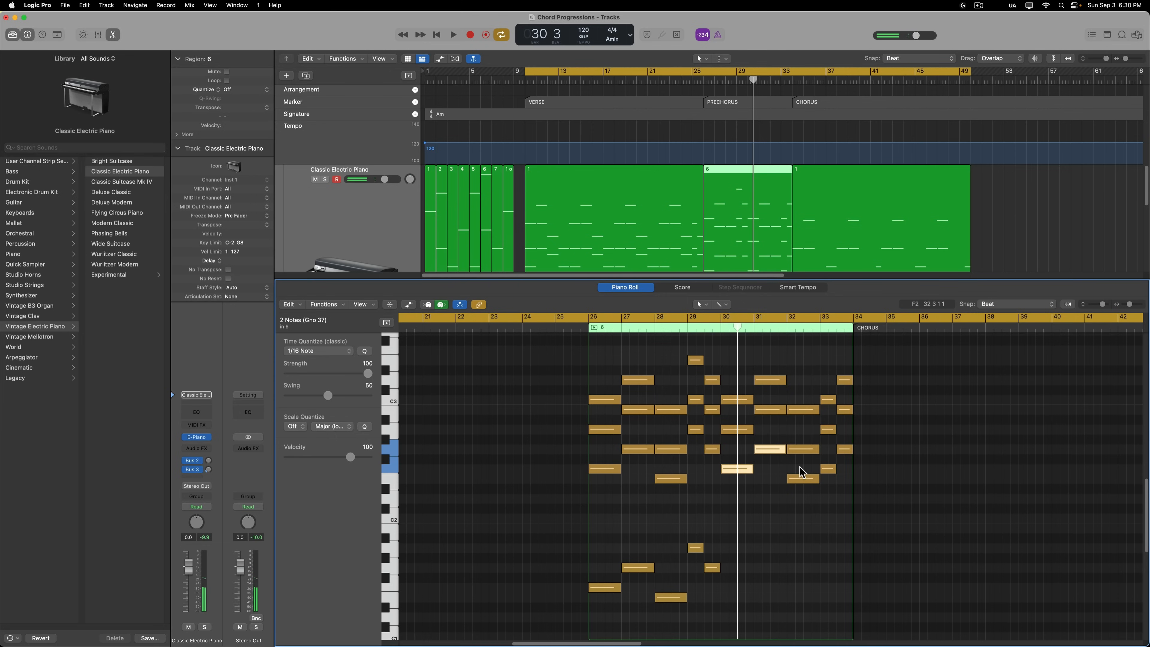
{"action": "left_click", "coordinate": [801, 478], "text": "shift"}
{"action": "left_click_drag", "start_coordinate": [868, 434], "coordinate": [838, 469]}
{"action": "left_click", "coordinate": [828, 468], "text": "shift"}
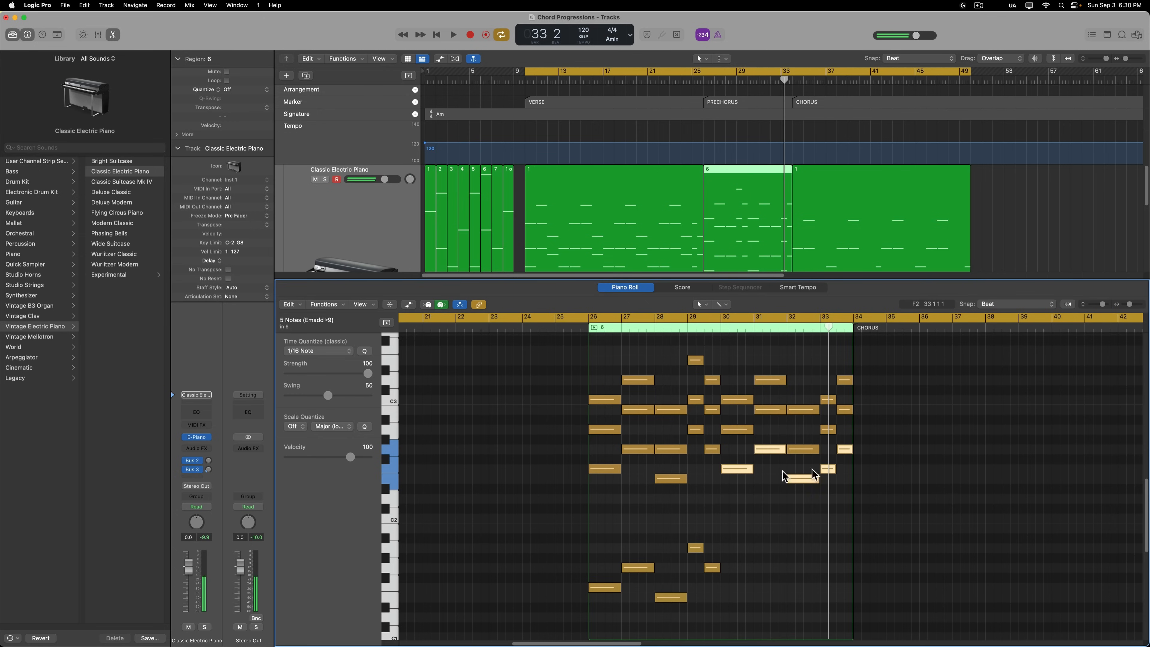
{"action": "left_click_drag", "start_coordinate": [737, 468], "coordinate": [743, 599]}
{"action": "left_click", "coordinate": [743, 609]}
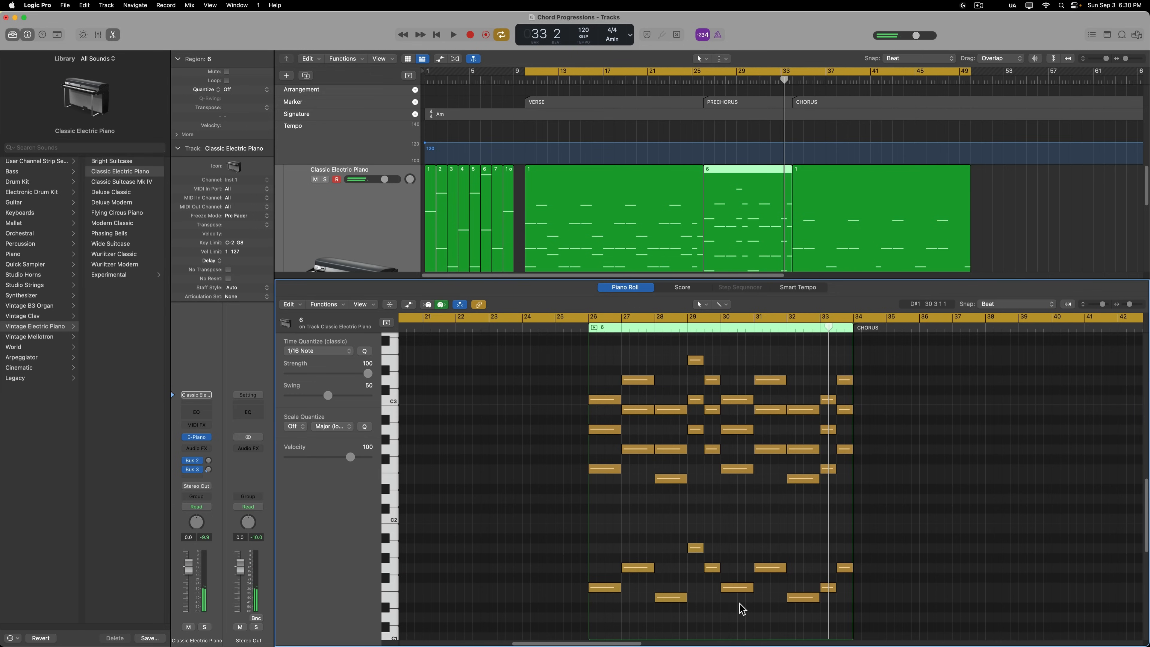
In the chorus region, copy the root note of every chord in bars 34 to 49 one octave down as bass notes.
{"action": "key", "text": "e"}
{"action": "left_click", "coordinate": [844, 291]}
{"action": "key", "text": "e"}
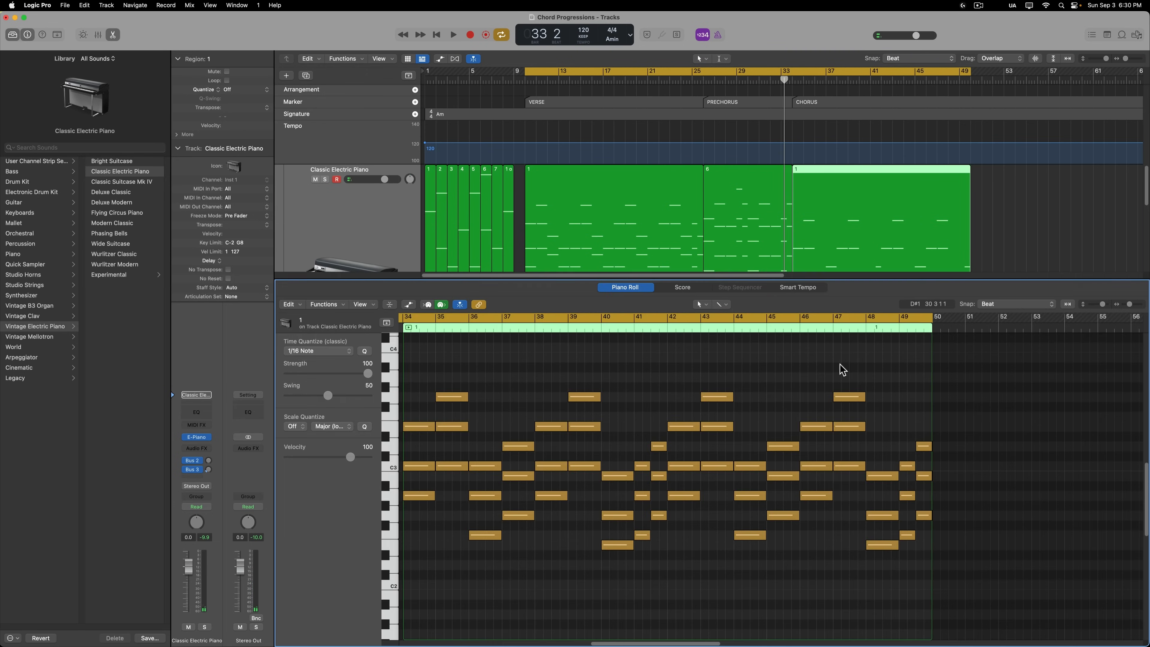
{"action": "left_click", "coordinate": [428, 495]}
{"action": "left_click", "coordinate": [448, 464], "text": "shift"}
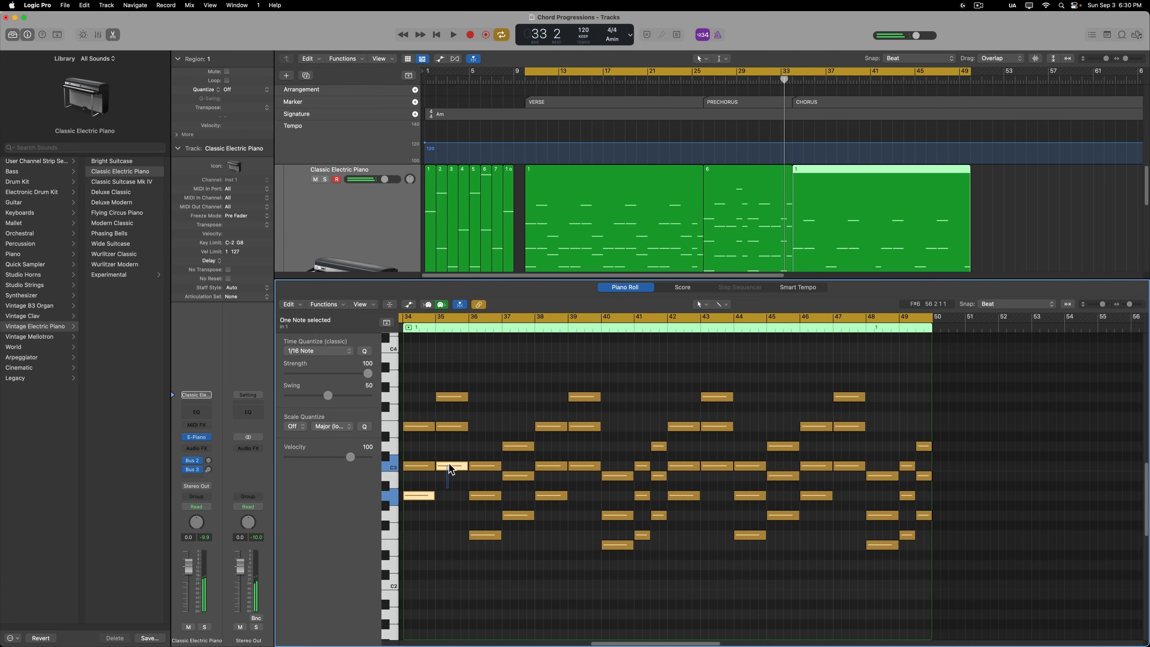
{"action": "left_click", "coordinate": [485, 535], "text": "shift"}
{"action": "left_click", "coordinate": [519, 515], "text": "shift"}
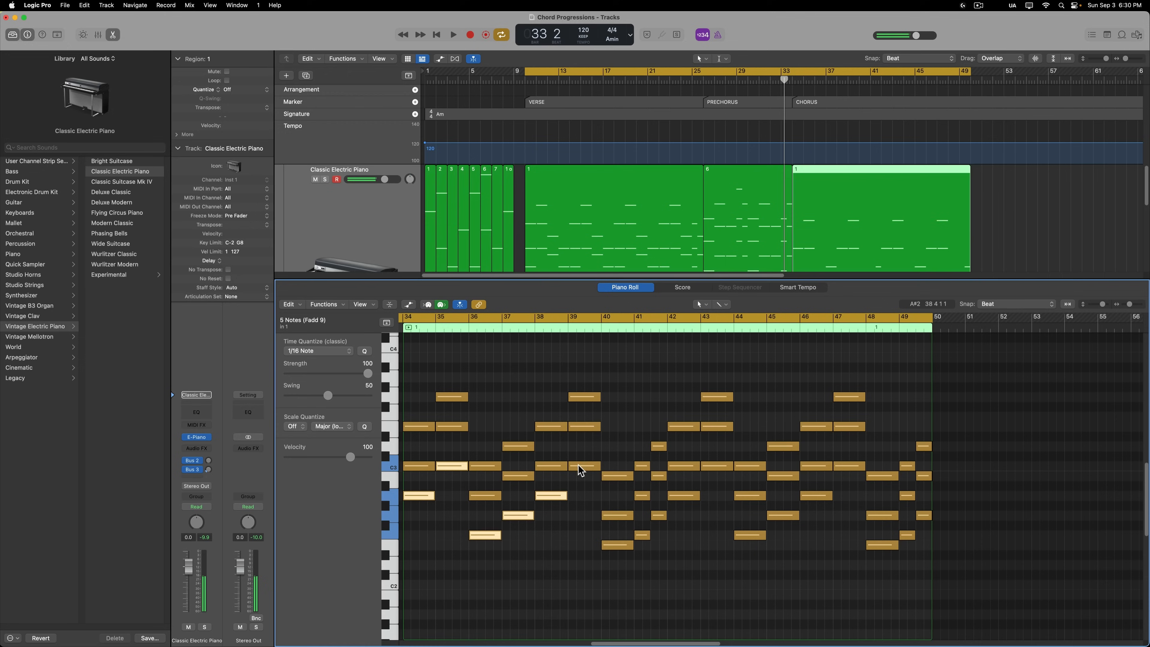
{"action": "left_click", "coordinate": [617, 544], "text": "shift"}
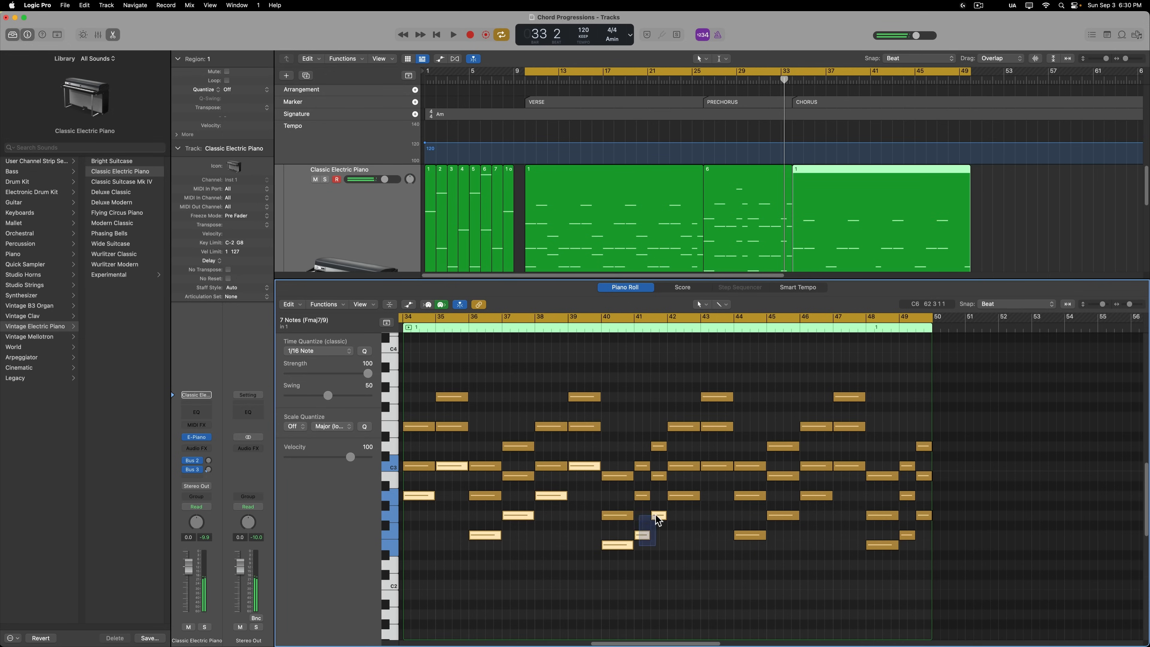
{"action": "left_click_drag", "start_coordinate": [657, 520], "coordinate": [657, 521]}
{"action": "left_click", "coordinate": [684, 495], "text": "shift"}
{"action": "left_click", "coordinate": [717, 465], "text": "shift"}
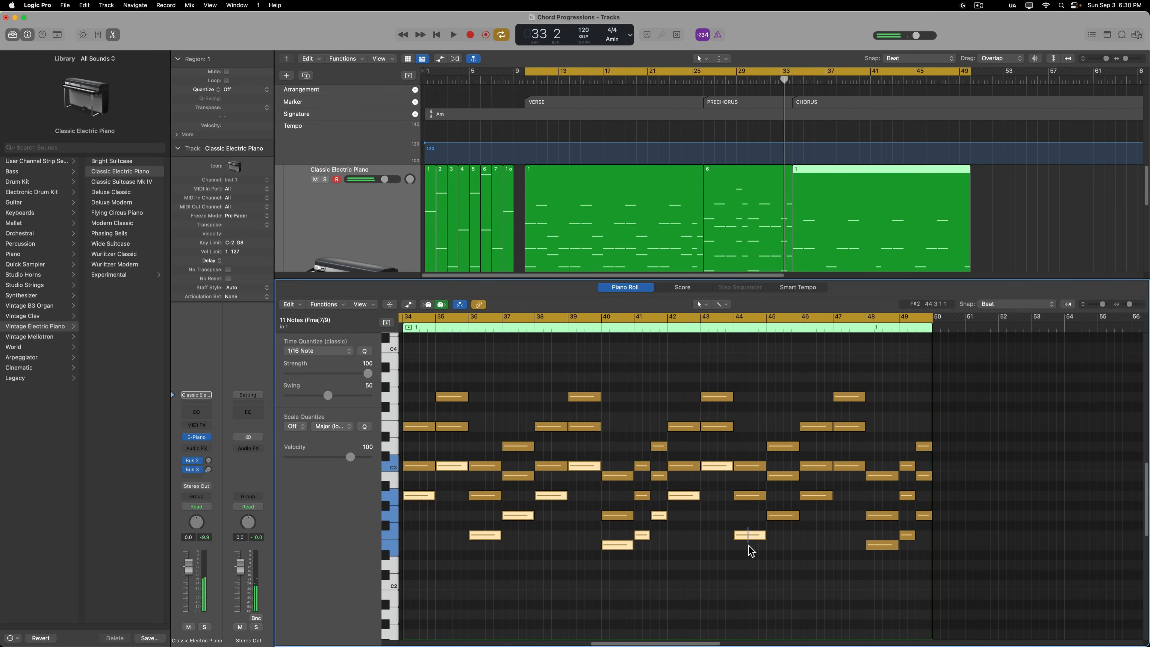
{"action": "left_click_drag", "start_coordinate": [793, 524], "coordinate": [816, 495]}
{"action": "left_click", "coordinate": [849, 465], "text": "shift"}
{"action": "left_click", "coordinate": [877, 545], "text": "shift"}
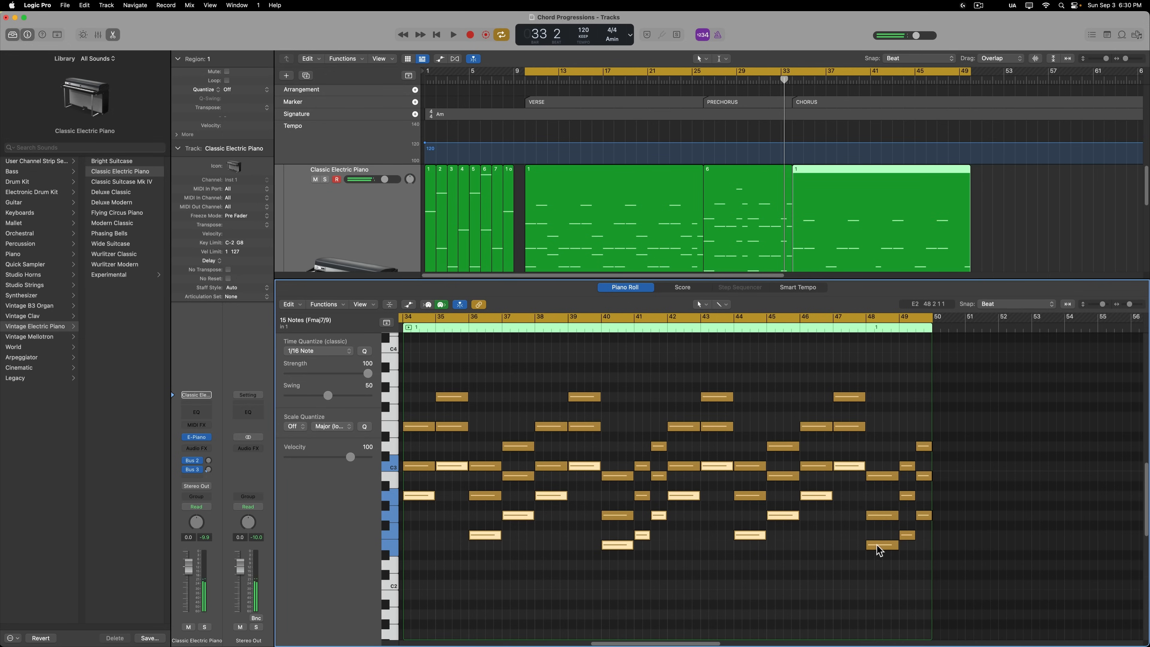
{"action": "left_click", "coordinate": [877, 545], "text": "shift"}
{"action": "left_click", "coordinate": [906, 535], "text": "shift"}
{"action": "left_click", "coordinate": [923, 515], "text": "shift"}
{"action": "left_click_drag", "start_coordinate": [416, 495], "coordinate": [423, 603], "text": "alt"}
{"action": "left_click", "coordinate": [428, 552]}
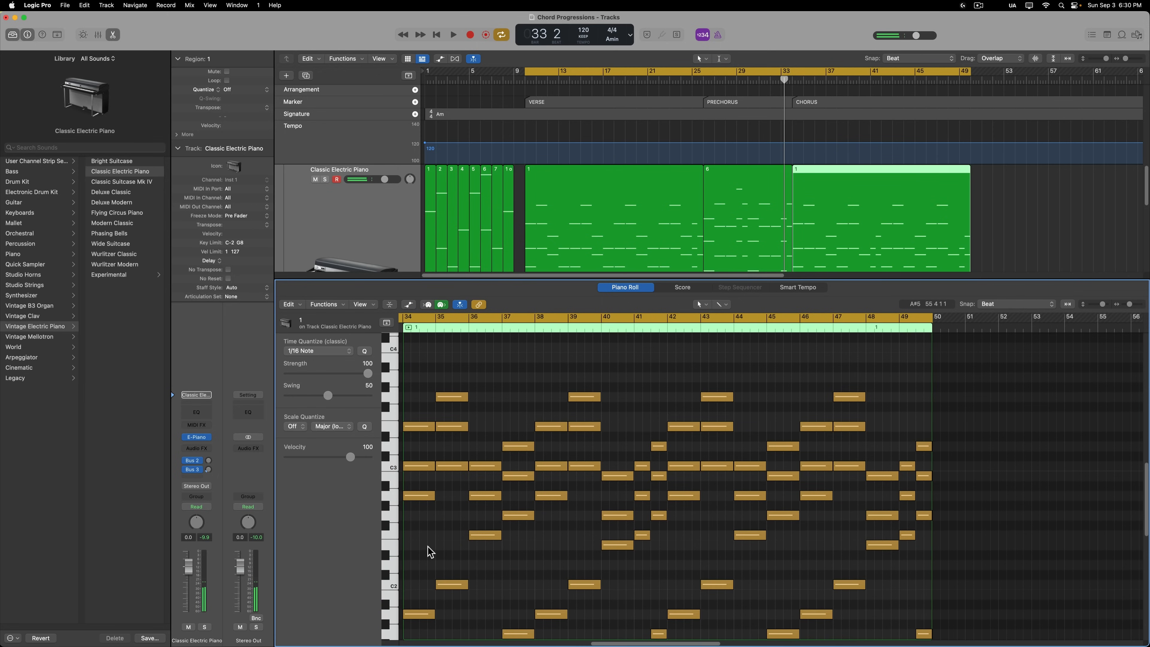
{"action": "double_click", "coordinate": [600, 236]}
{"action": "left_click", "coordinate": [608, 454]}
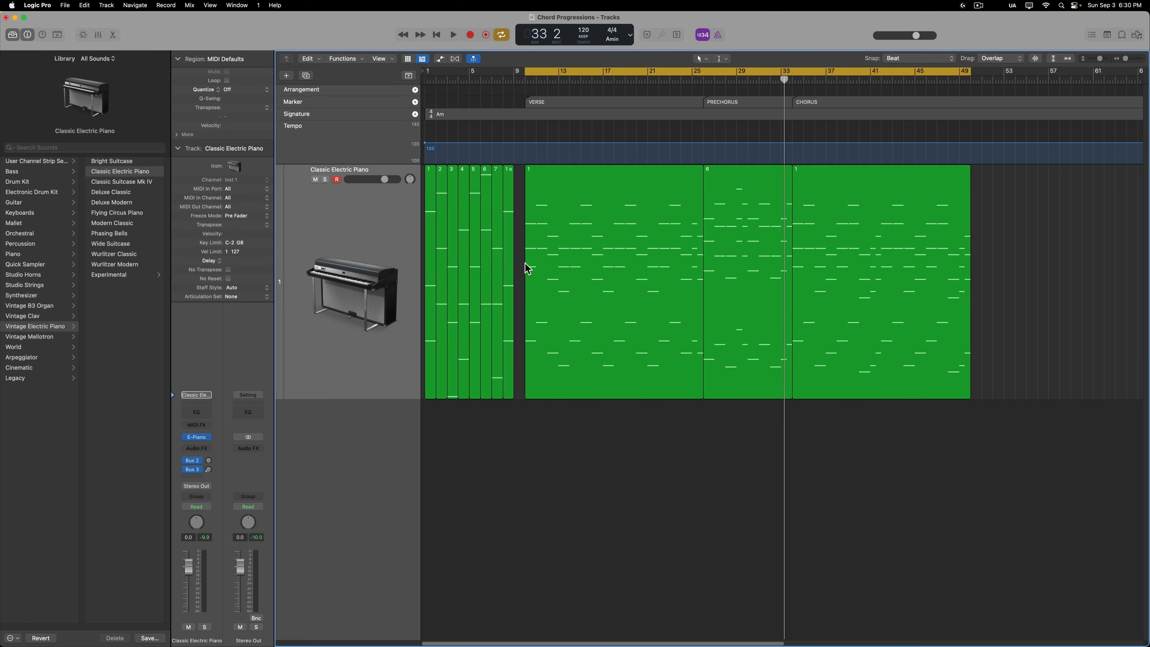
{"action": "left_click_drag", "start_coordinate": [648, 428], "coordinate": [868, 386]}
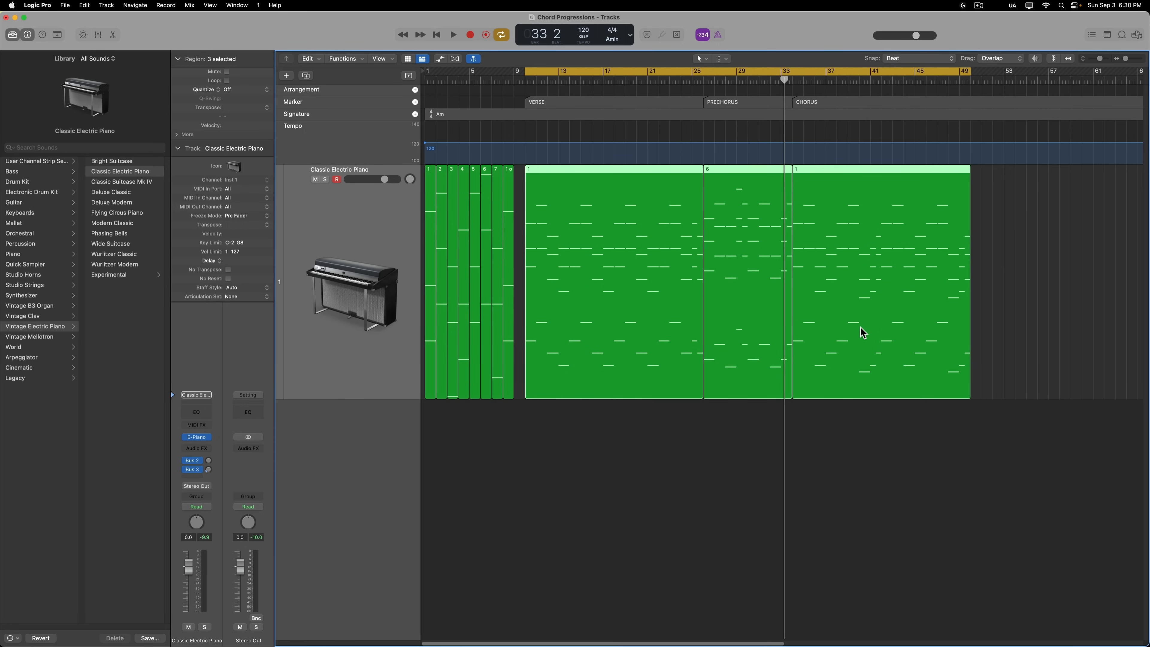
{"action": "left_click", "coordinate": [853, 453]}
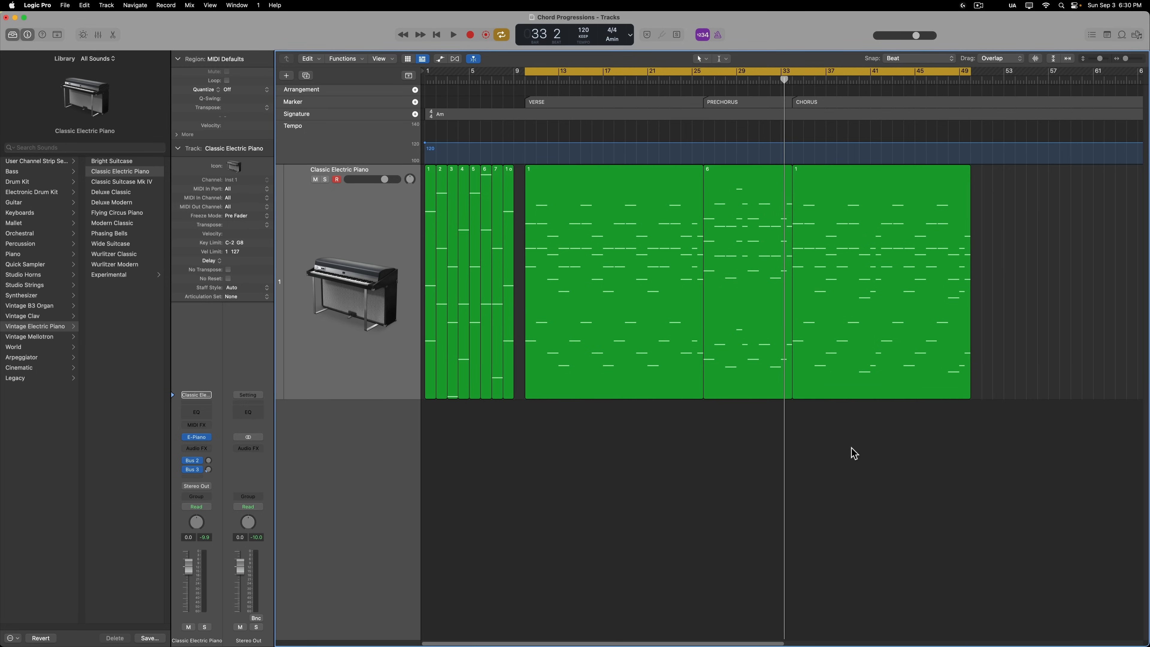
In the verse region, transpose the four G3 notes in bars 11, 15, 19 and 23 down an octave in an enlarged Piano Roll.
{"action": "double_click", "coordinate": [628, 303]}
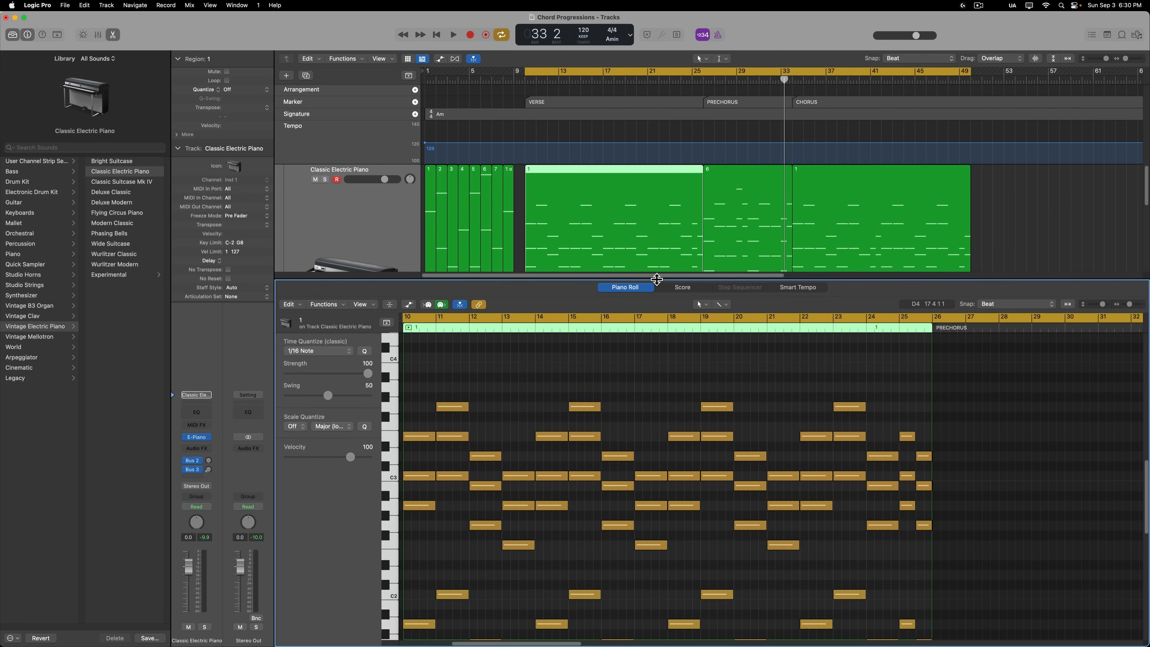
{"action": "left_click_drag", "start_coordinate": [655, 279], "coordinate": [651, 182]}
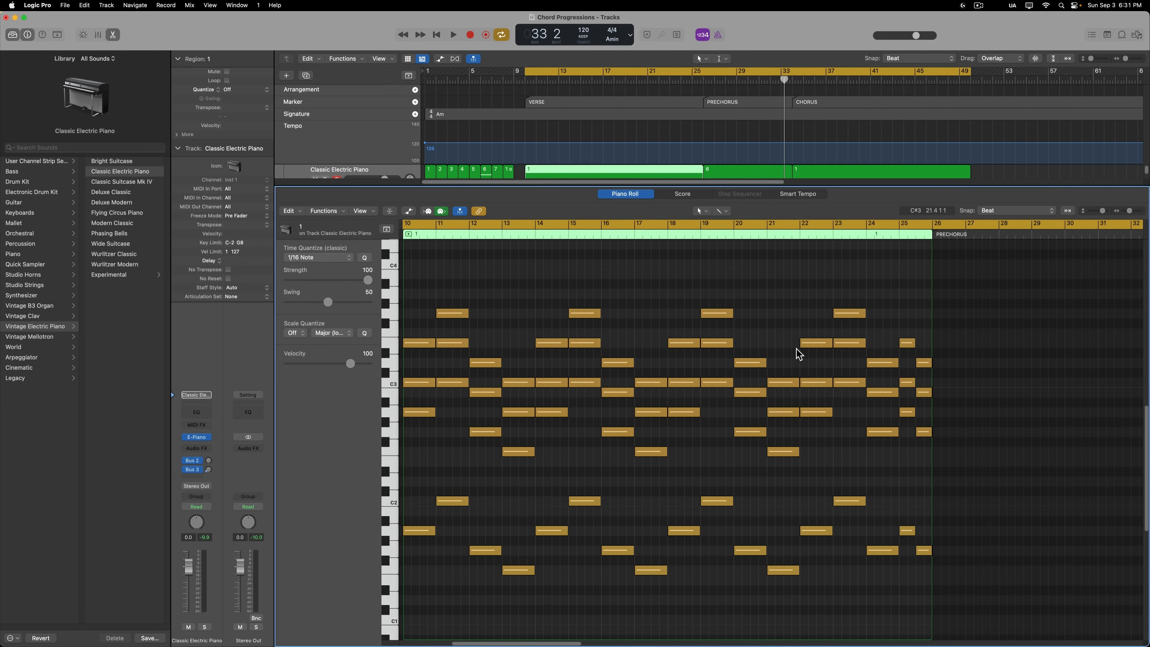
{"action": "left_click_drag", "start_coordinate": [444, 267], "coordinate": [912, 318]}
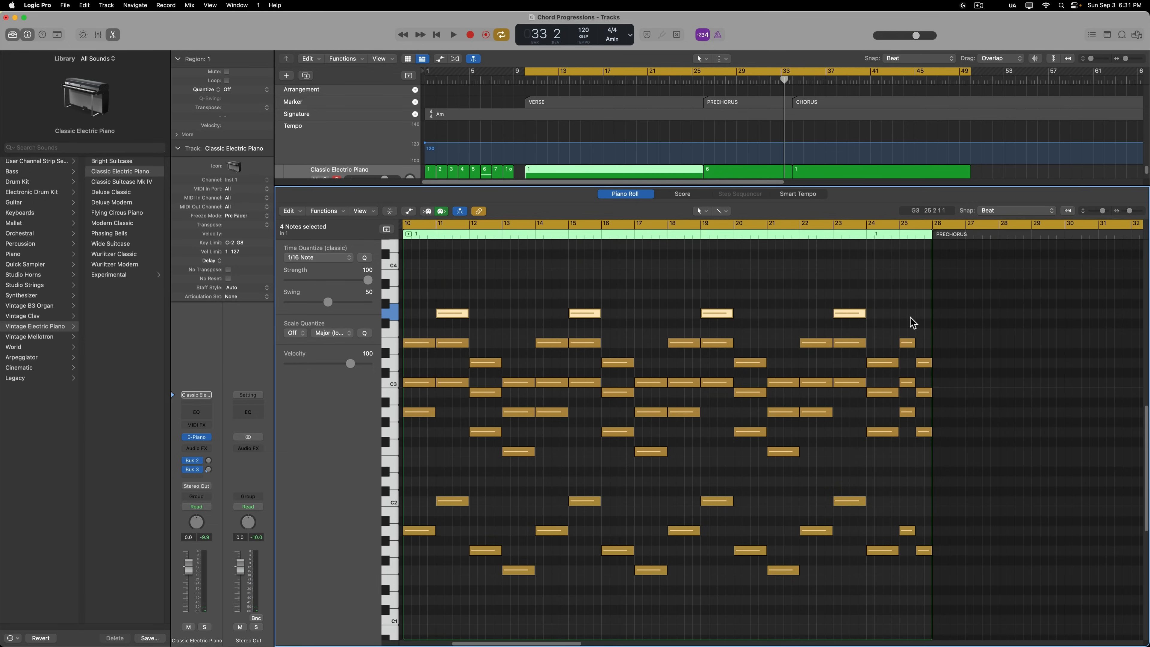
{"action": "key", "text": "alt+shift+Down"}
{"action": "left_click", "coordinate": [909, 316]}
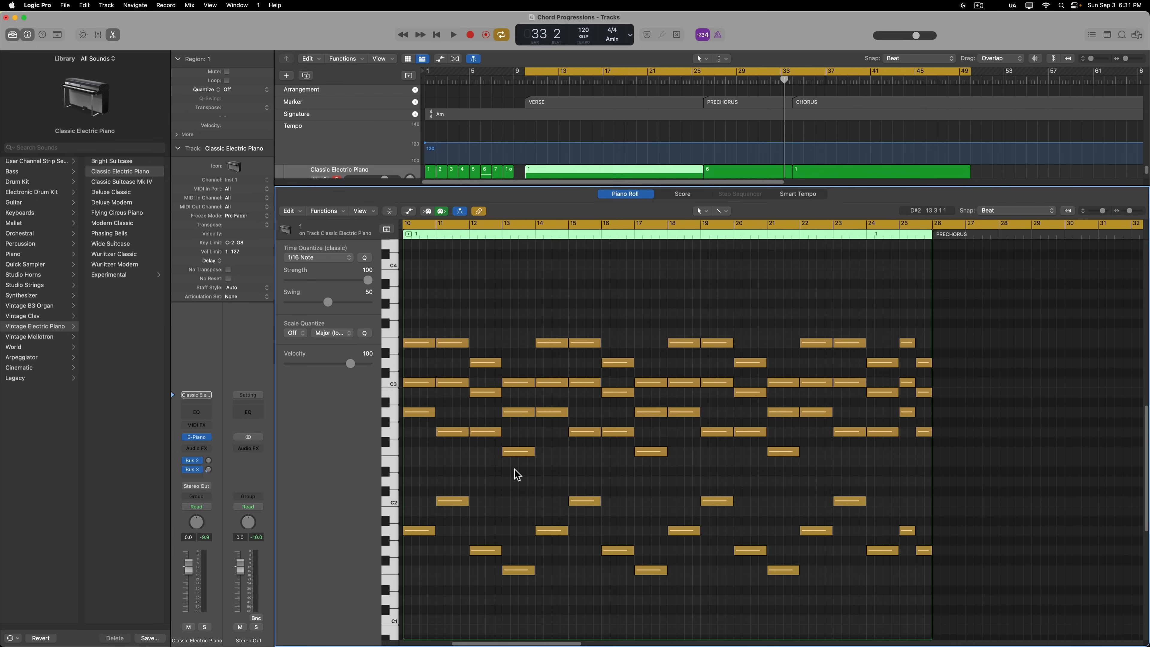
Transpose the verse's F2 notes in bars 13, 17 and 21 up an octave and play the verse back.
{"action": "left_click_drag", "start_coordinate": [513, 469], "coordinate": [793, 451]}
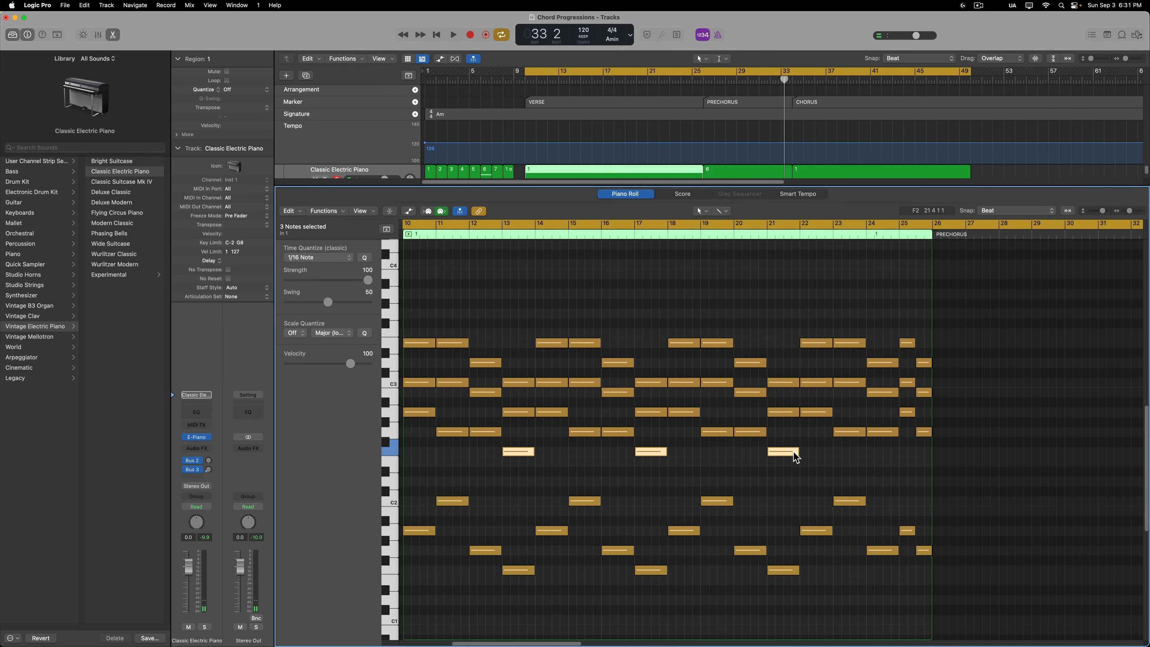
{"action": "key", "text": "shift+alt+Up"}
{"action": "left_click", "coordinate": [803, 306]}
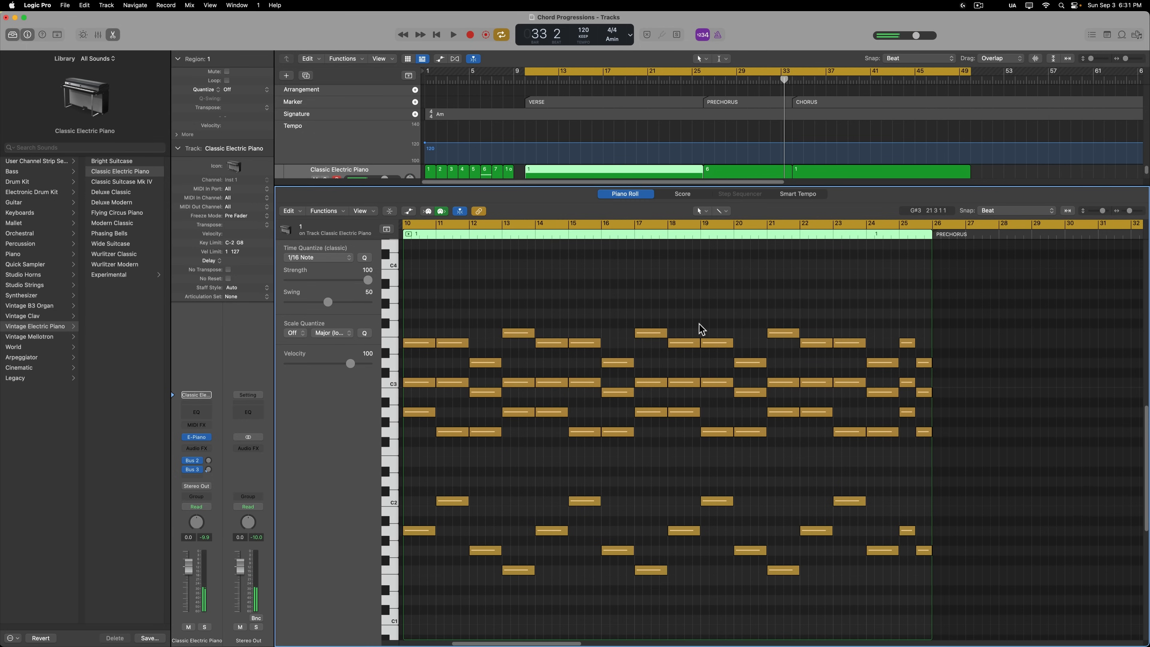
{"action": "scroll", "coordinate": [457, 367], "scroll_direction": "down", "scroll_amount": 1}
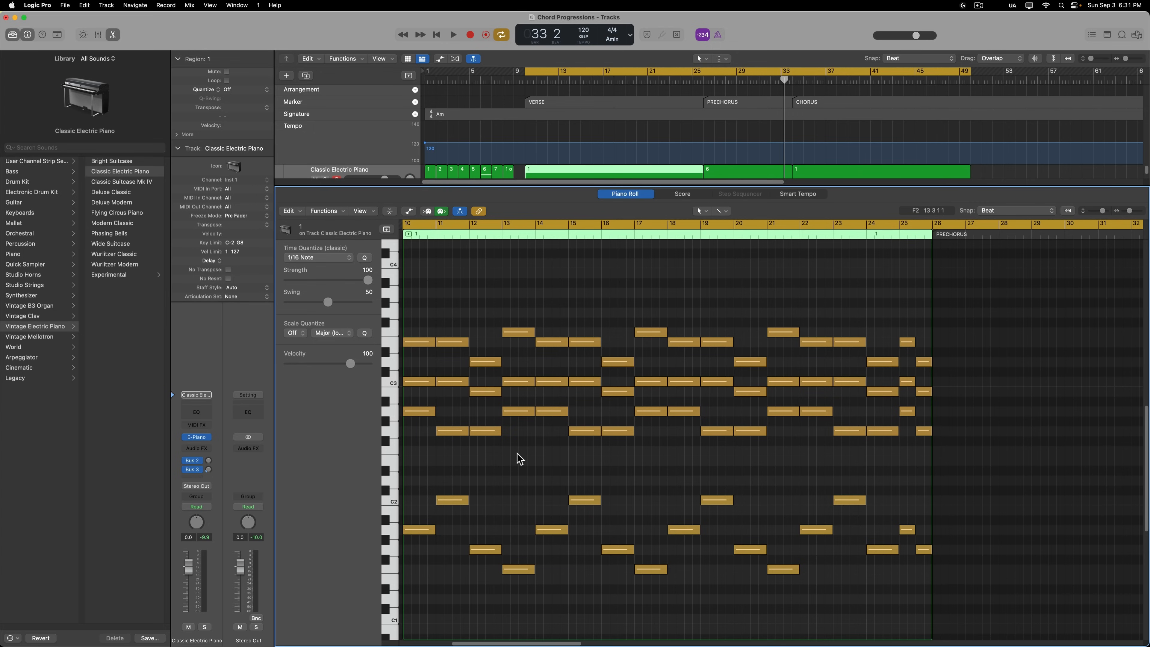
{"action": "key", "text": "space"}
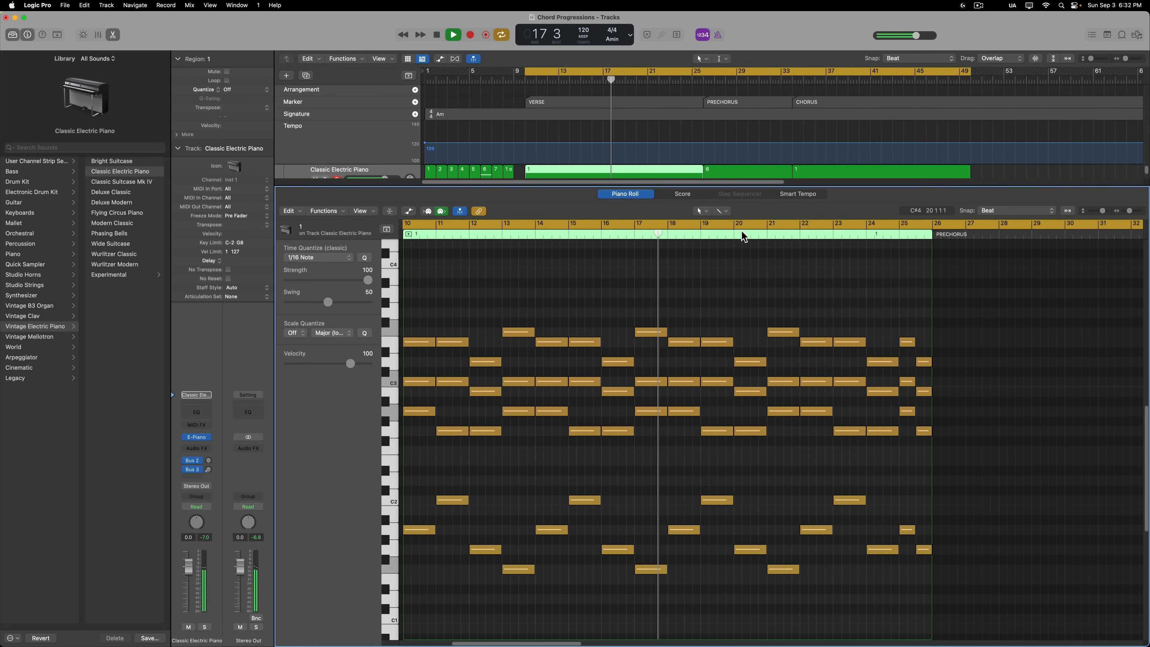
{"action": "key", "text": "space"}
Show the prechorus region's notes, play the section back and turn cycle mode off.
{"action": "left_click", "coordinate": [739, 175]}
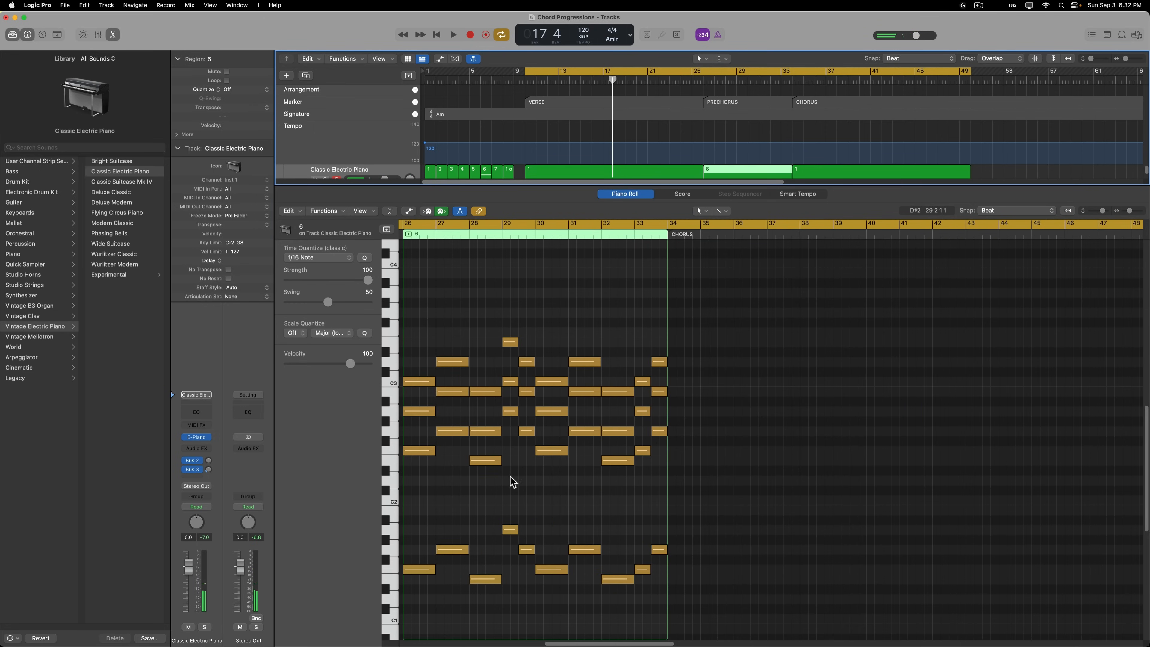
{"action": "key", "text": "space"}
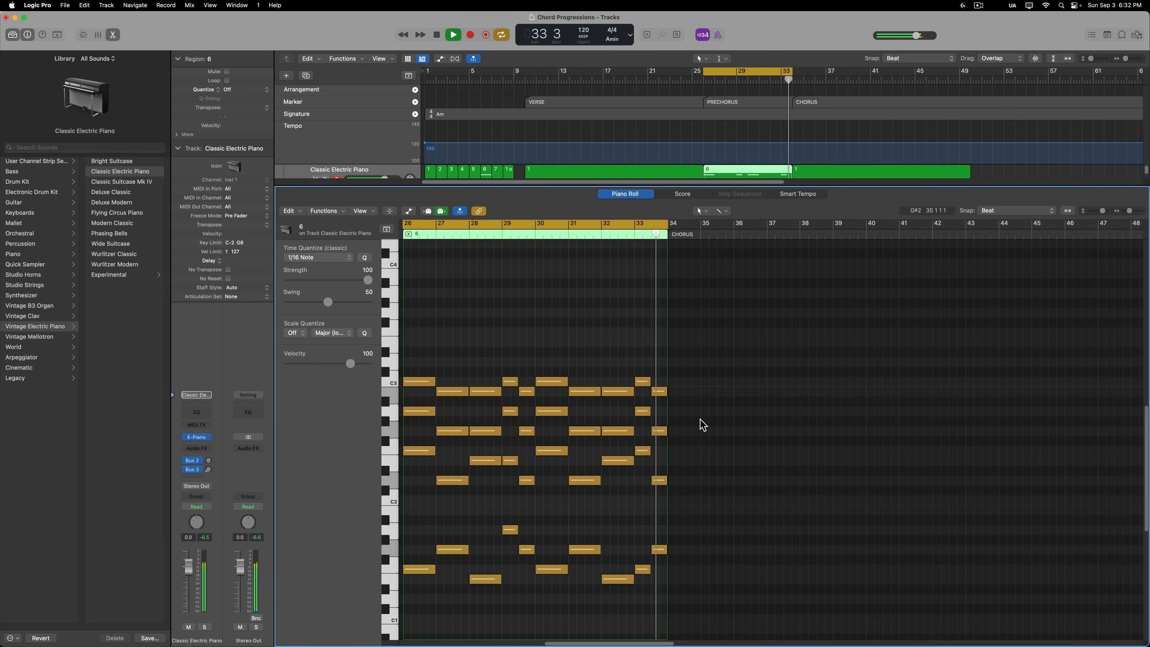
{"action": "key", "text": "c"}
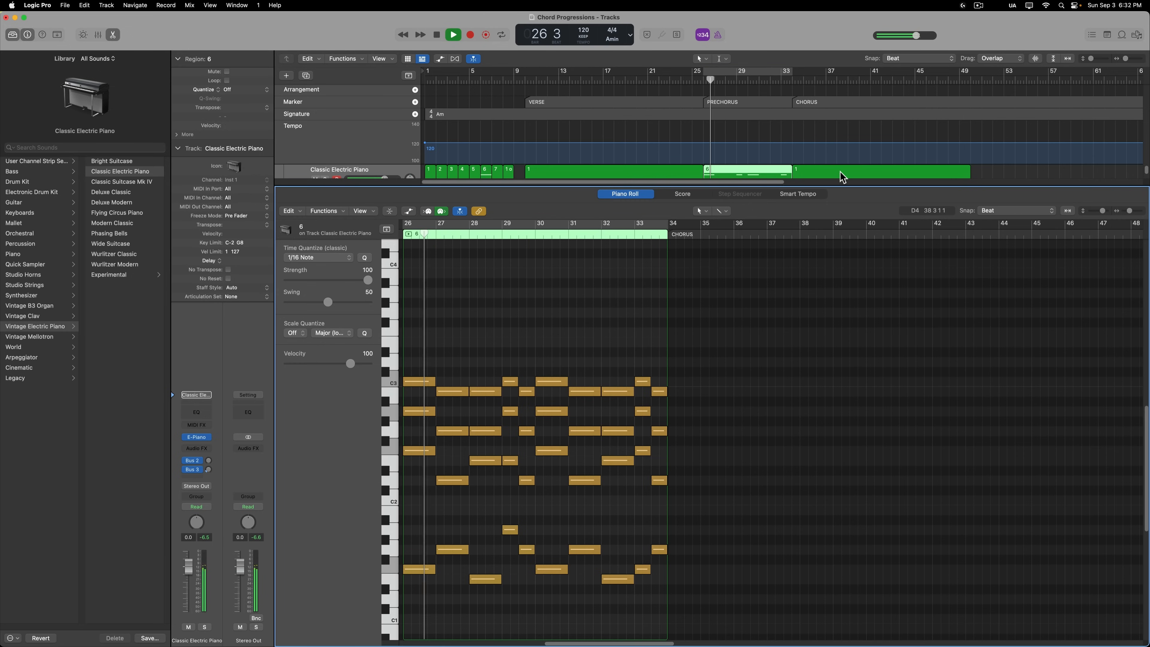
{"action": "key", "text": "space"}
In the chorus region, add a G3 note in bar 34, an E3 in bar 36 and a D3 in bar 40.
{"action": "left_click", "coordinate": [841, 173]}
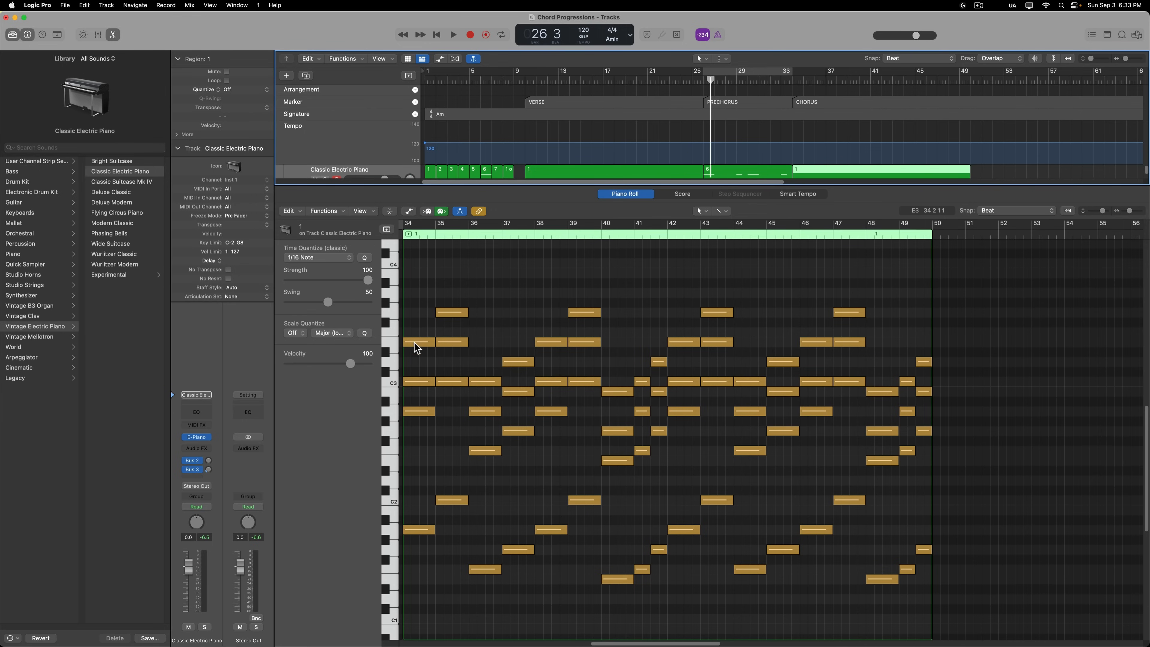
{"action": "left_click", "coordinate": [409, 312], "text": "super"}
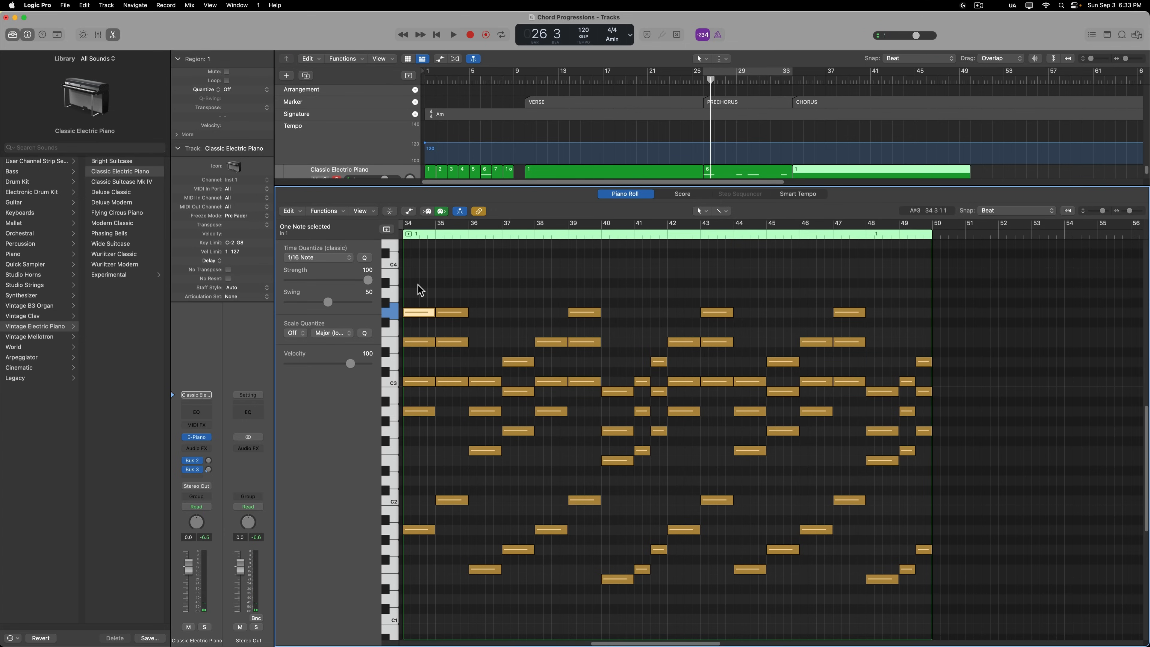
{"action": "left_click", "coordinate": [430, 298]}
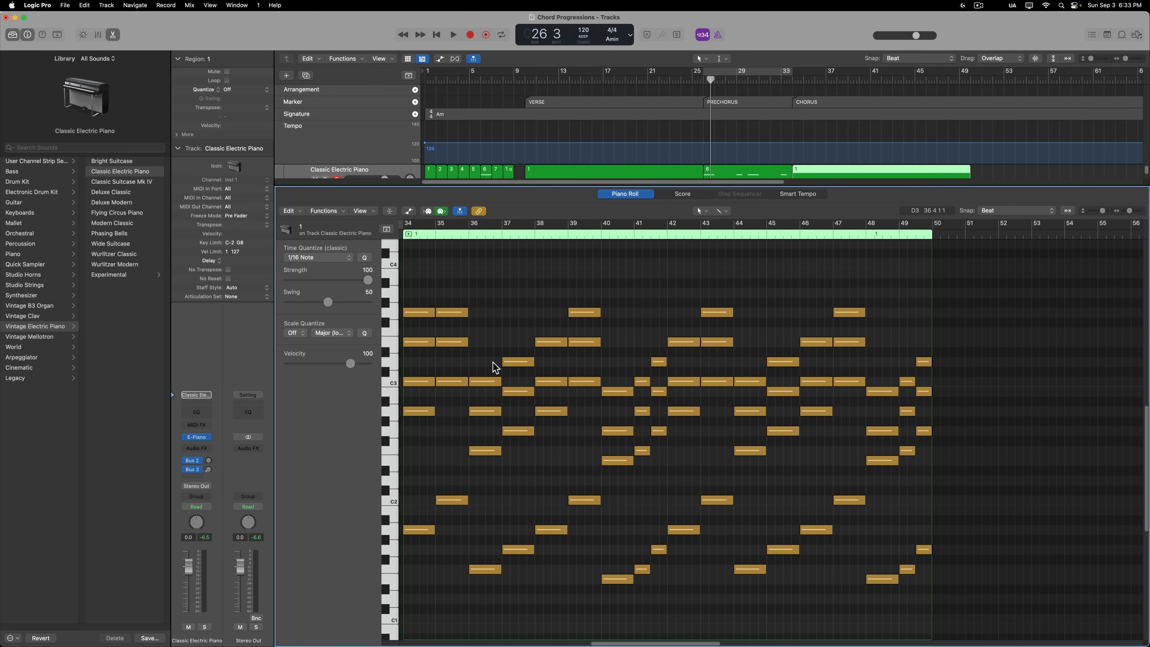
{"action": "left_click", "coordinate": [473, 343]}
{"action": "left_click", "coordinate": [605, 361]}
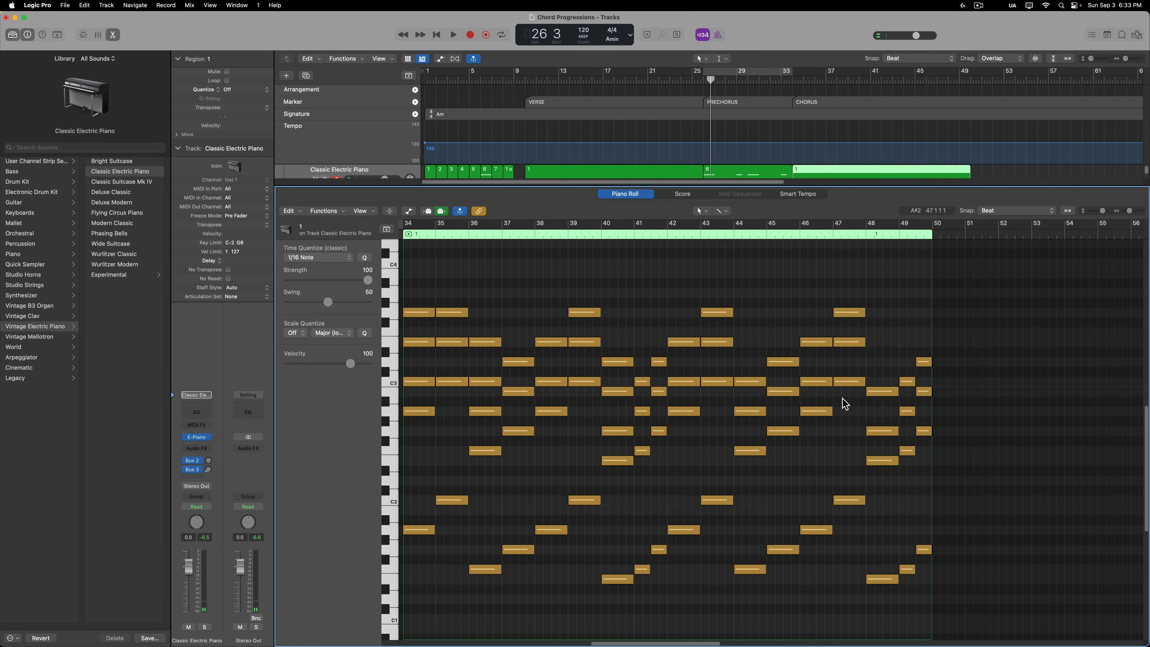
Add matching notes to the chorus repeat: D3 in bar 48, E3 in bar 44 and G3 in bar 42.
{"action": "left_click", "coordinate": [869, 362]}
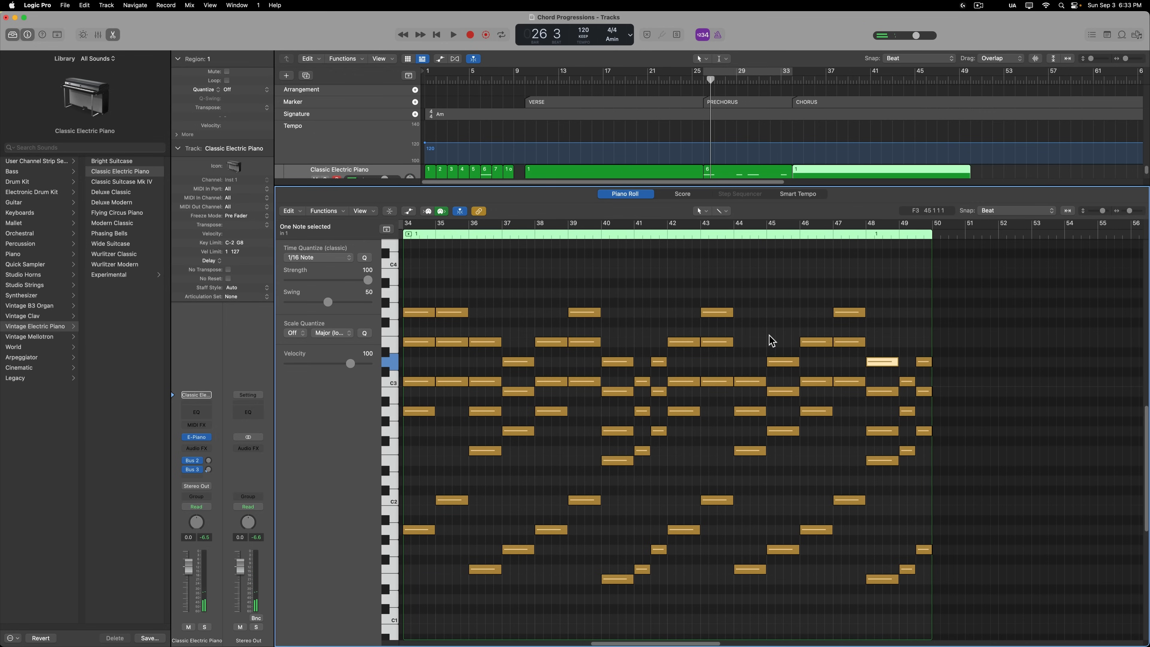
{"action": "left_click", "coordinate": [742, 343]}
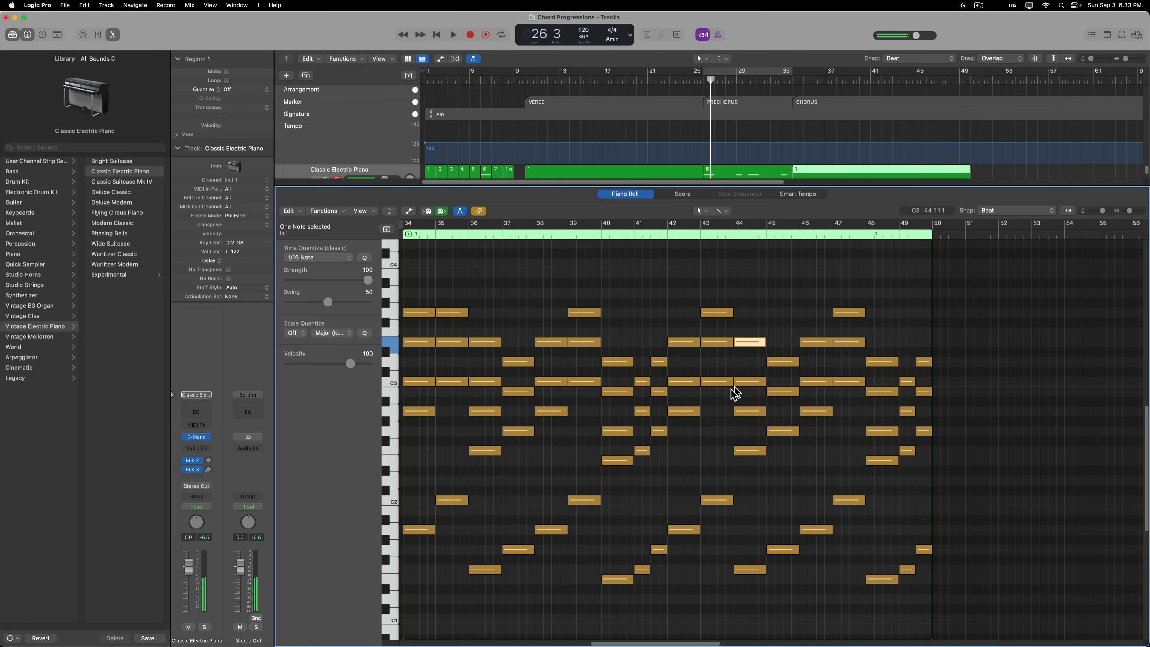
{"action": "left_click", "coordinate": [670, 314], "text": "super"}
{"action": "left_click", "coordinate": [677, 277]}
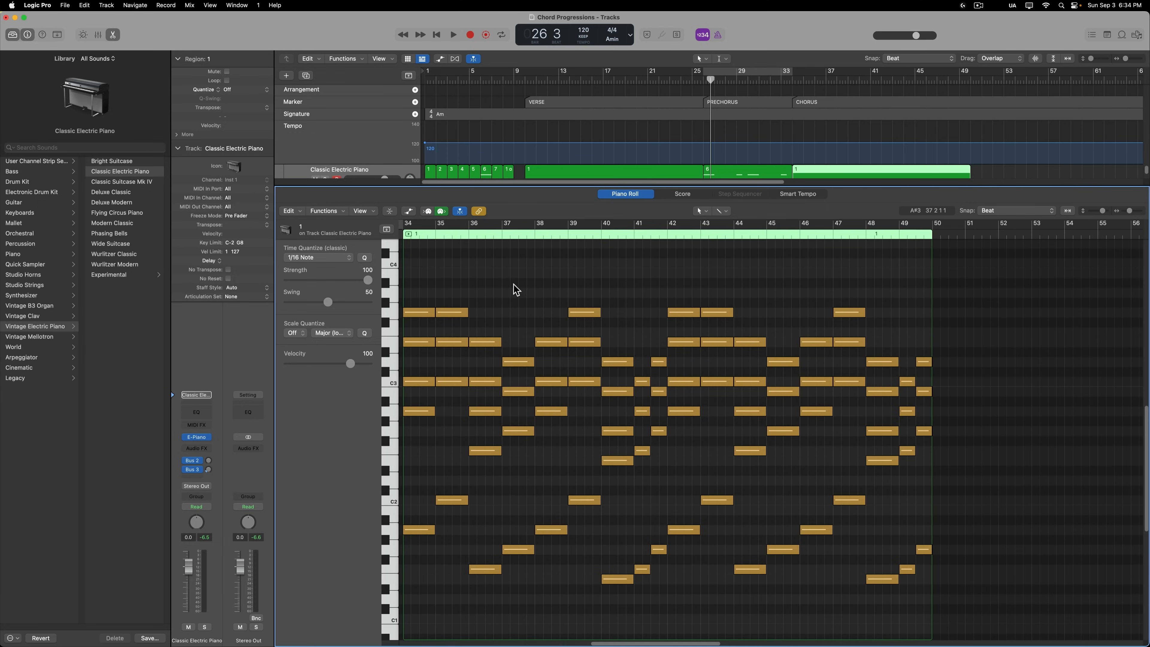
Turn on cycle mode over the chorus, bars 34 to 49, and play the section back.
{"action": "key", "text": "c"}
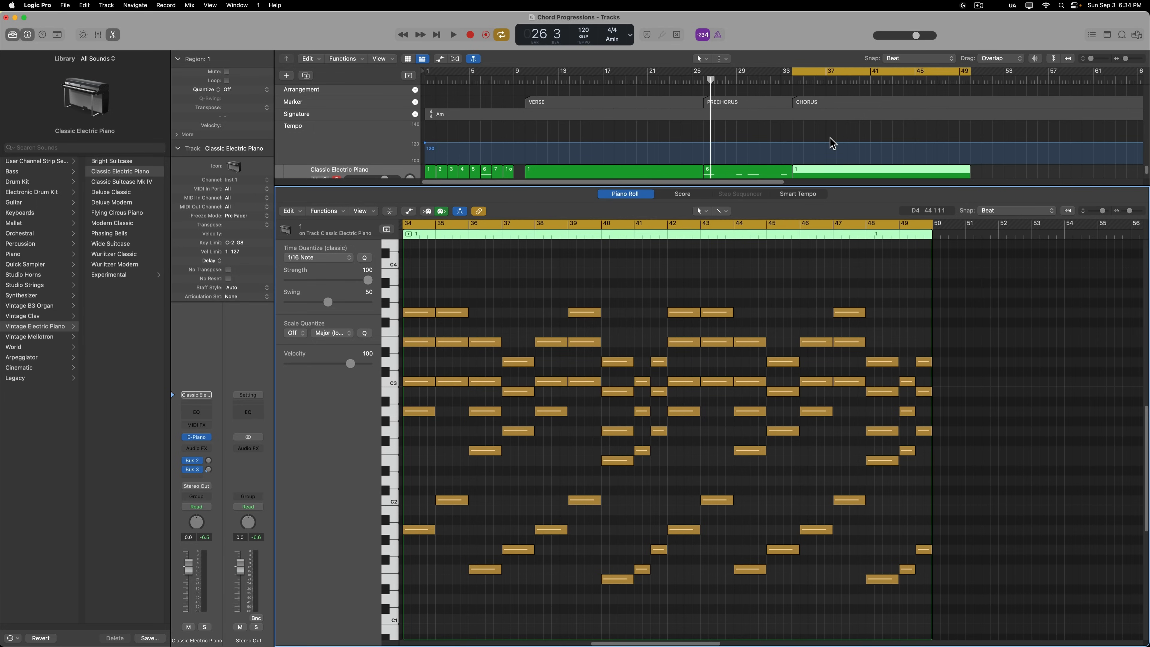
{"action": "key", "text": "space"}
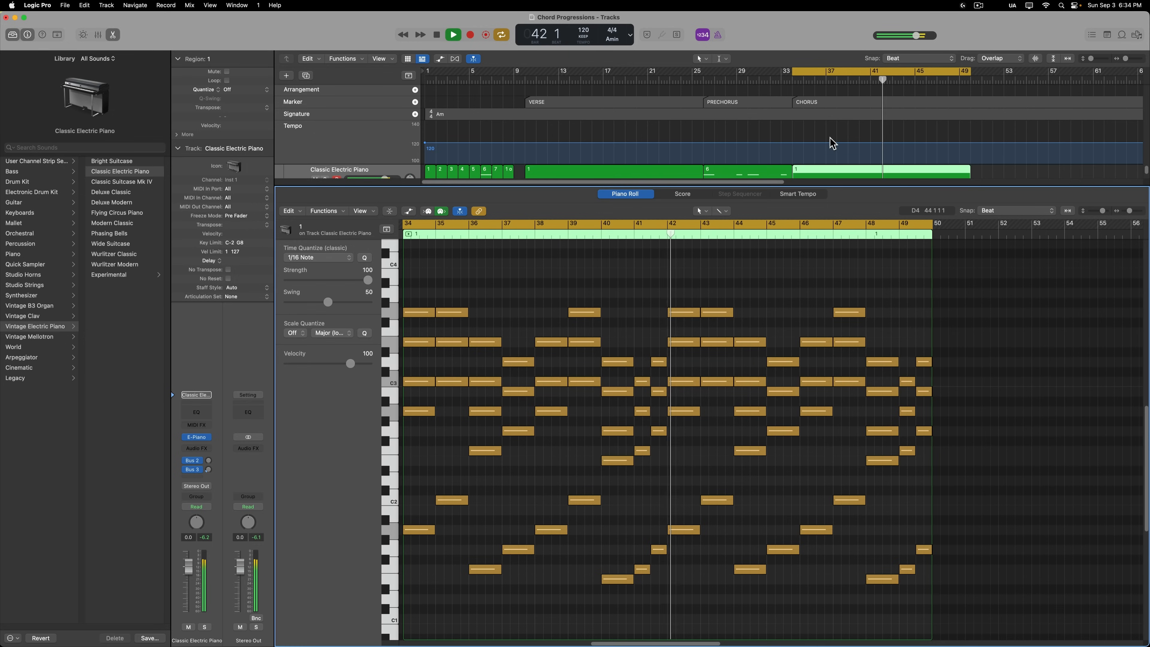
{"action": "key", "text": "space"}
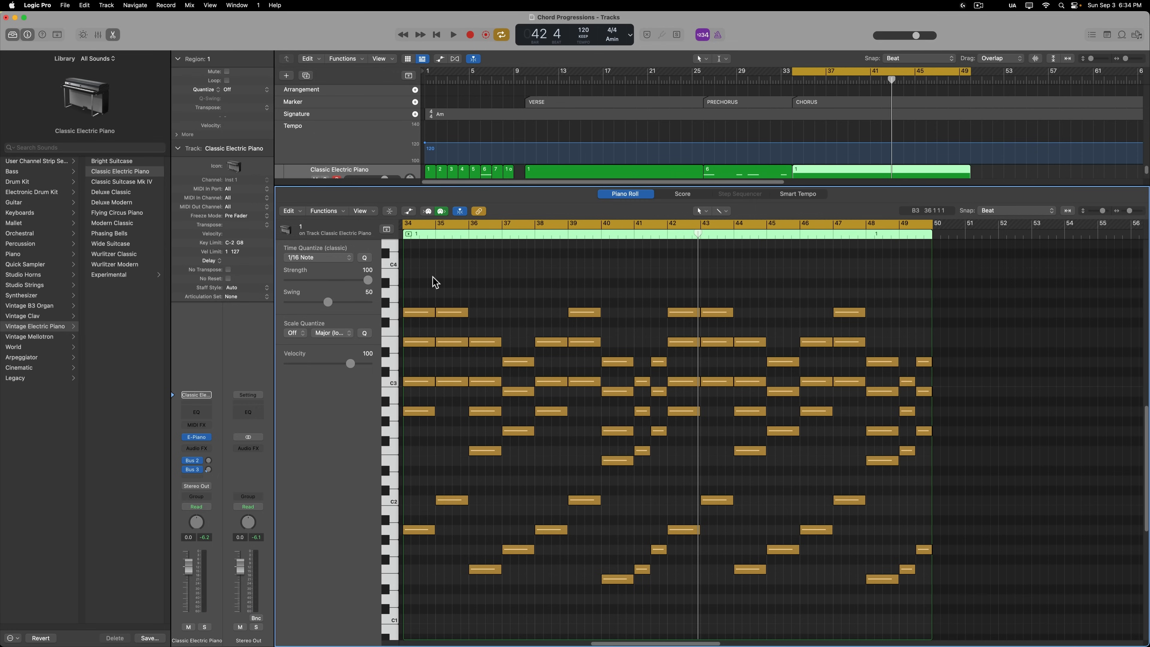
Try the chorus's six G3 notes an octave lower in playback, and undo the transposition.
{"action": "left_click_drag", "start_coordinate": [426, 277], "coordinate": [957, 317]}
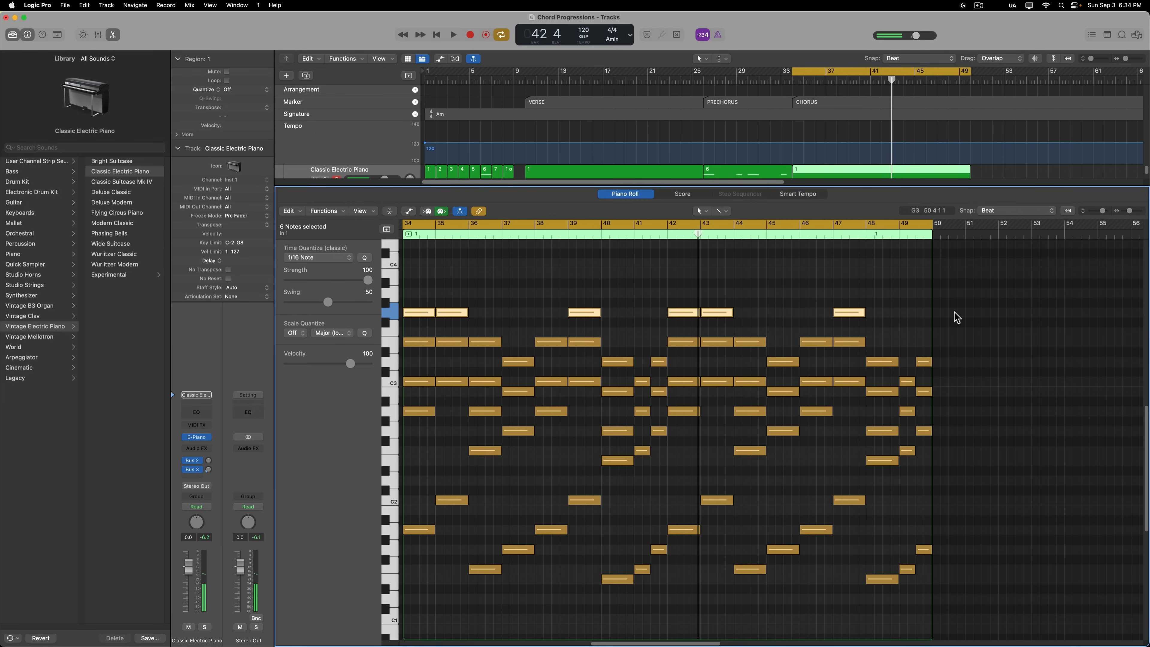
{"action": "key", "text": "alt+shift+Down"}
{"action": "key", "text": "space"}
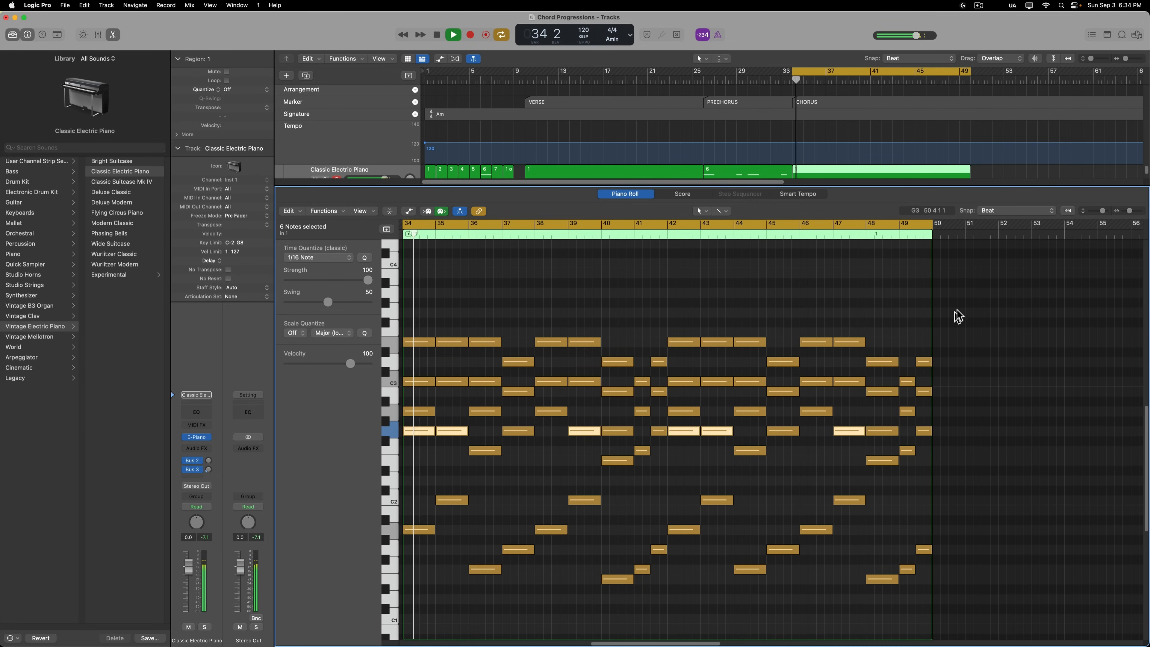
{"action": "left_click", "coordinate": [867, 308]}
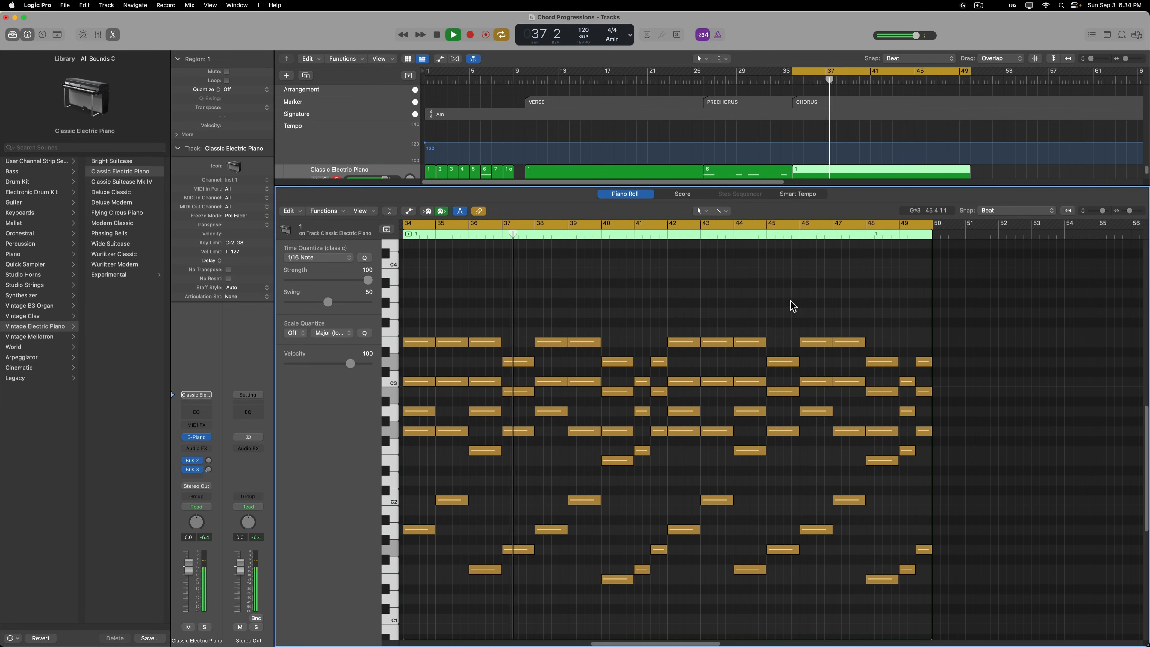
{"action": "key", "text": "space"}
{"action": "key", "text": "super+z"}
Try the chorus's E2, F2 and G2 chord notes an octave higher in playback, and undo the transposition.
{"action": "left_click_drag", "start_coordinate": [486, 473], "coordinate": [959, 431]}
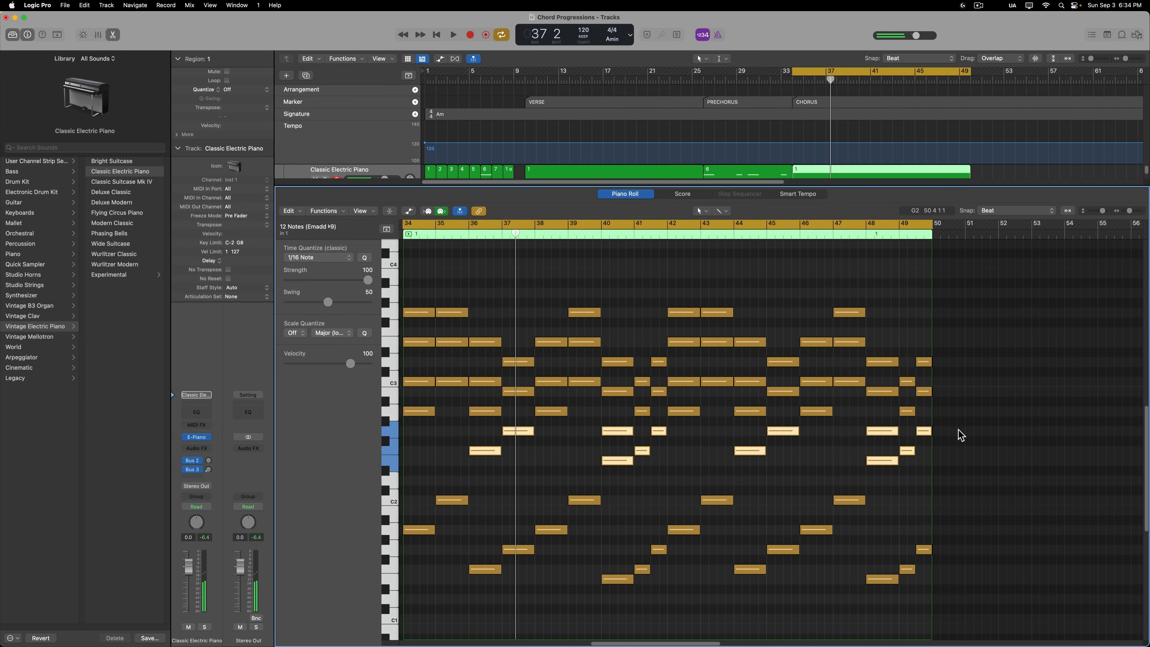
{"action": "key", "text": "alt+shift+Up"}
{"action": "key", "text": "space"}
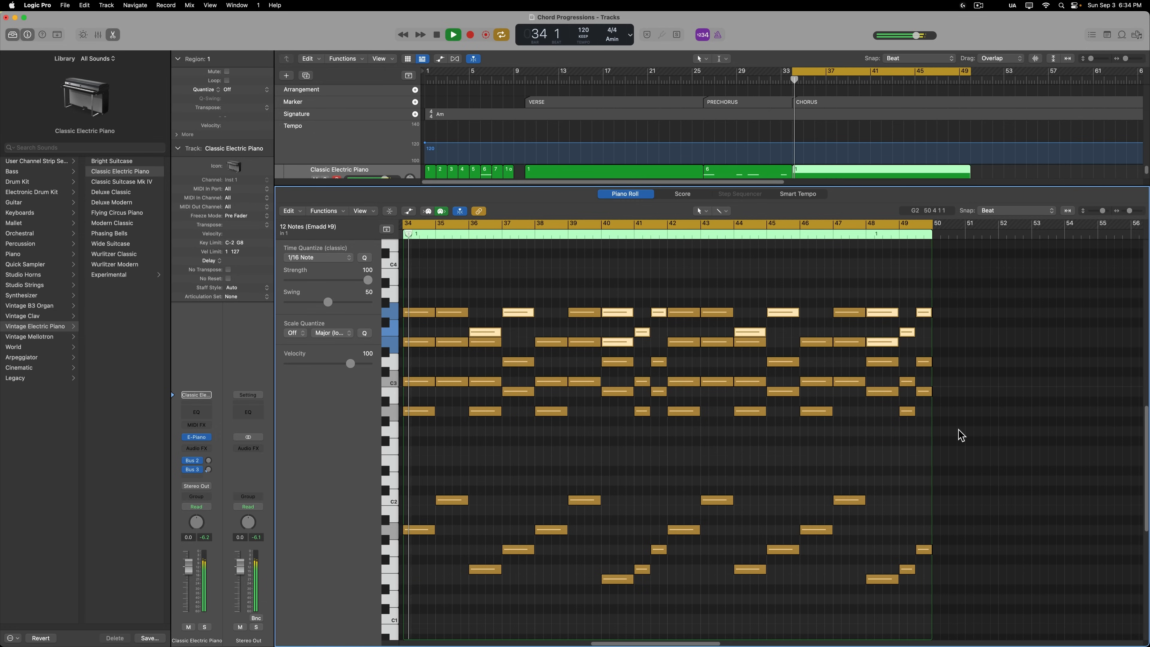
{"action": "left_click", "coordinate": [960, 433]}
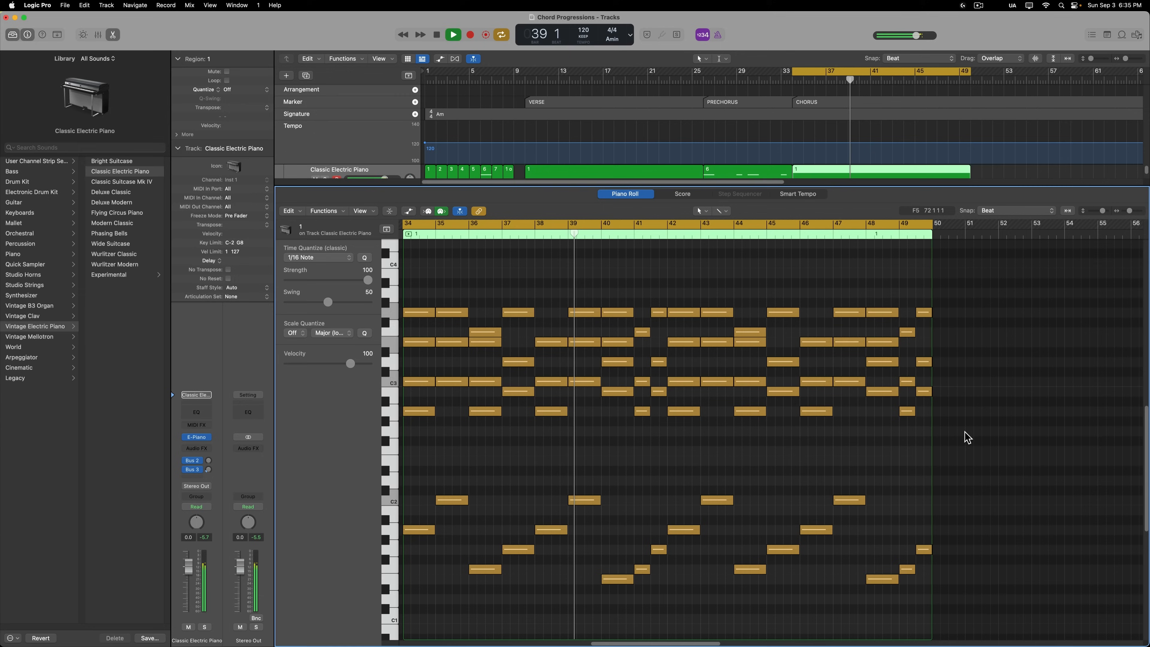
{"action": "key", "text": "space"}
{"action": "key", "text": "super+z"}
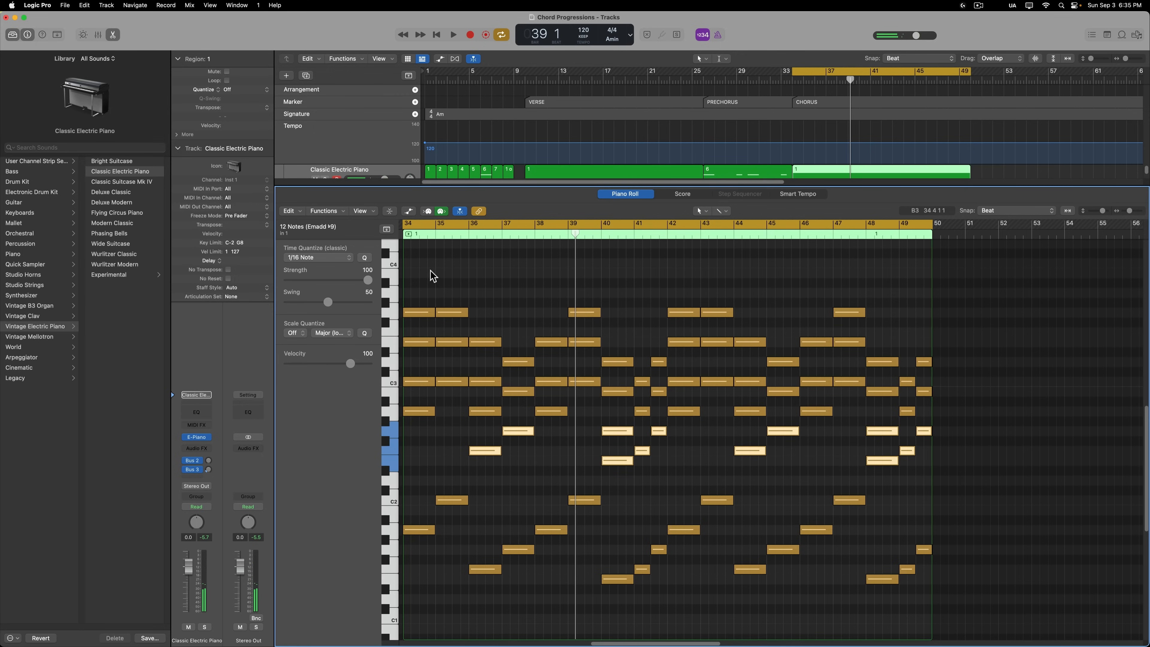
Transpose the chorus's G3 notes in bars 34, 35, 39, 42, 43 and 47 down an octave.
{"action": "left_click_drag", "start_coordinate": [432, 276], "coordinate": [921, 317]}
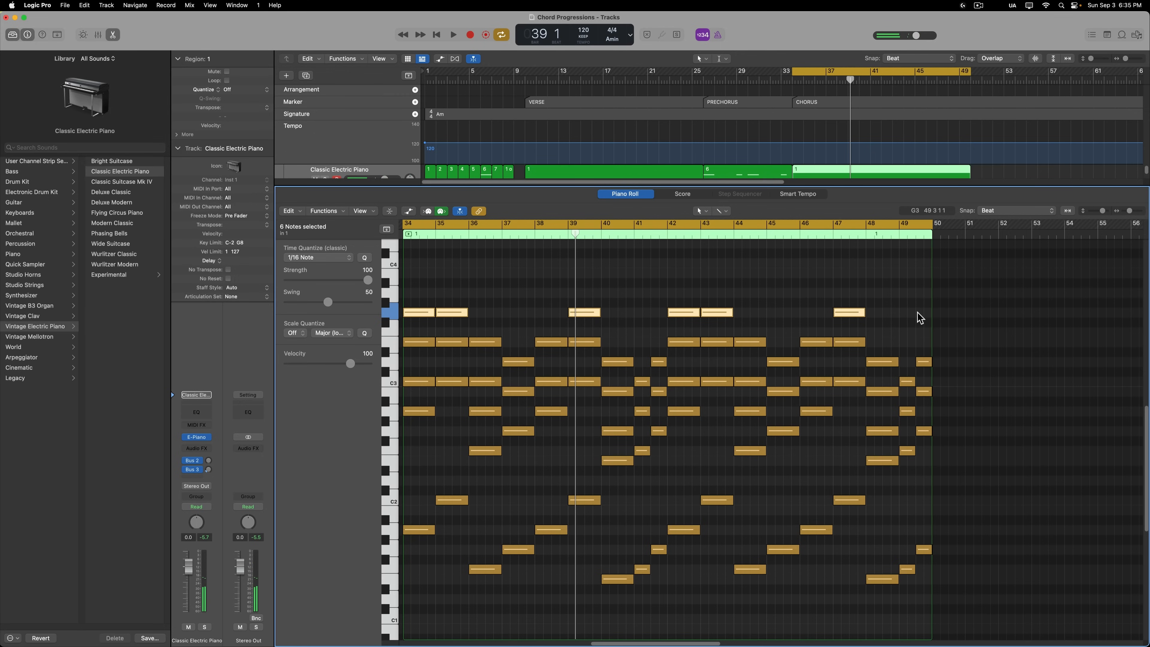
{"action": "key", "text": "alt+shift+Down"}
{"action": "left_click", "coordinate": [1059, 377]}
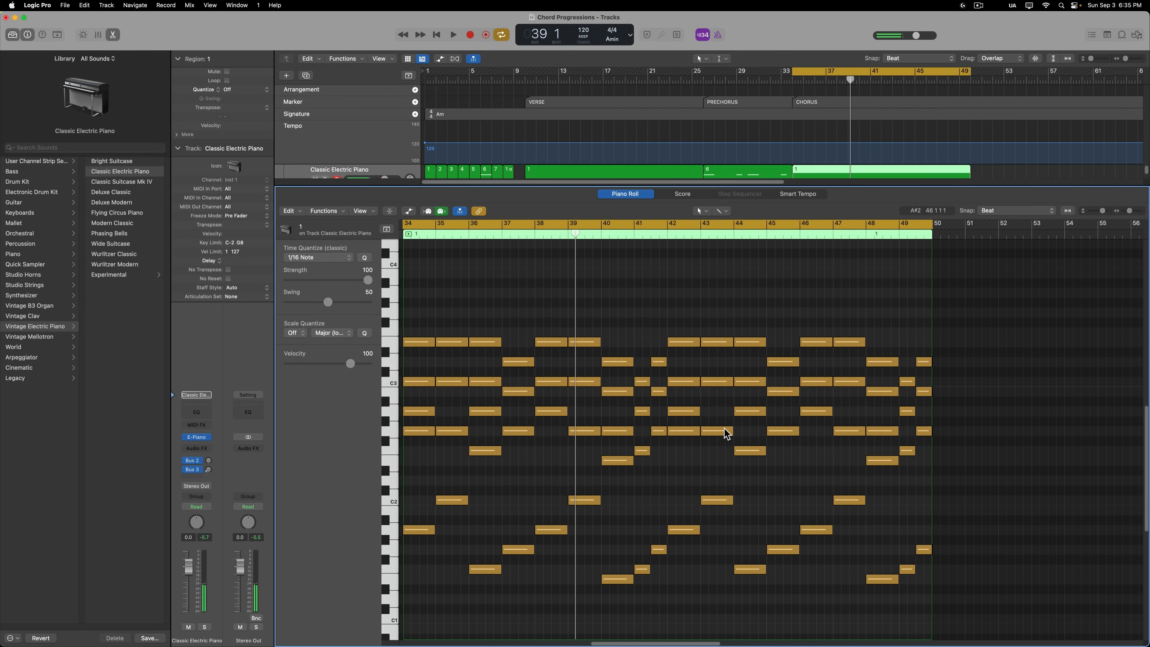
Transpose the chorus's E2 notes in bars 40 and 48 up an octave and play the section back.
{"action": "mouse_move", "coordinate": [608, 478]}
{"action": "left_mouse_down"}
{"action": "mouse_move", "coordinate": [860, 475]}
{"action": "mouse_move", "coordinate": [879, 464]}
{"action": "left_mouse_up"}
{"action": "key", "text": "alt+shift+Up"}
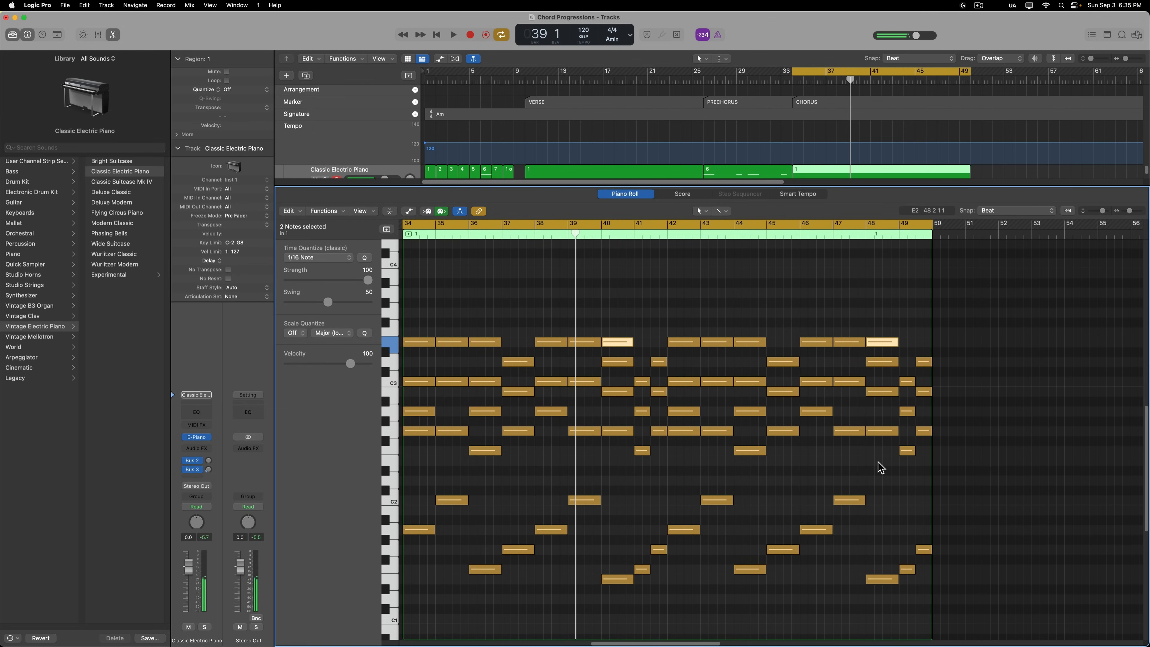
{"action": "left_click", "coordinate": [627, 247]}
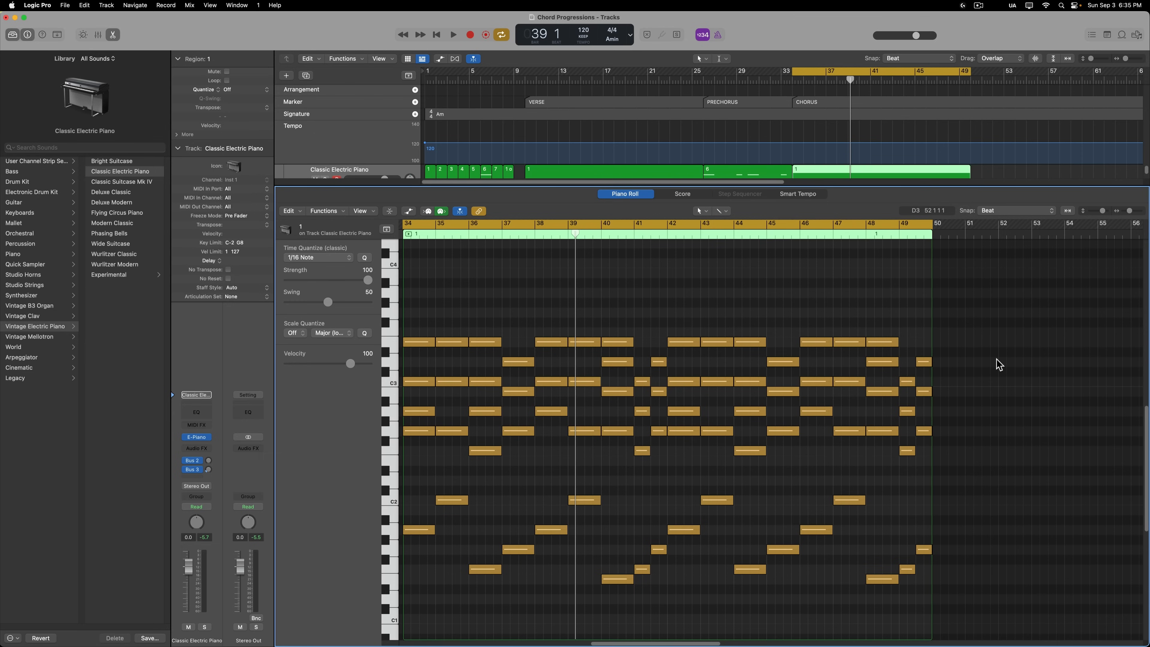
{"action": "key", "text": "space"}
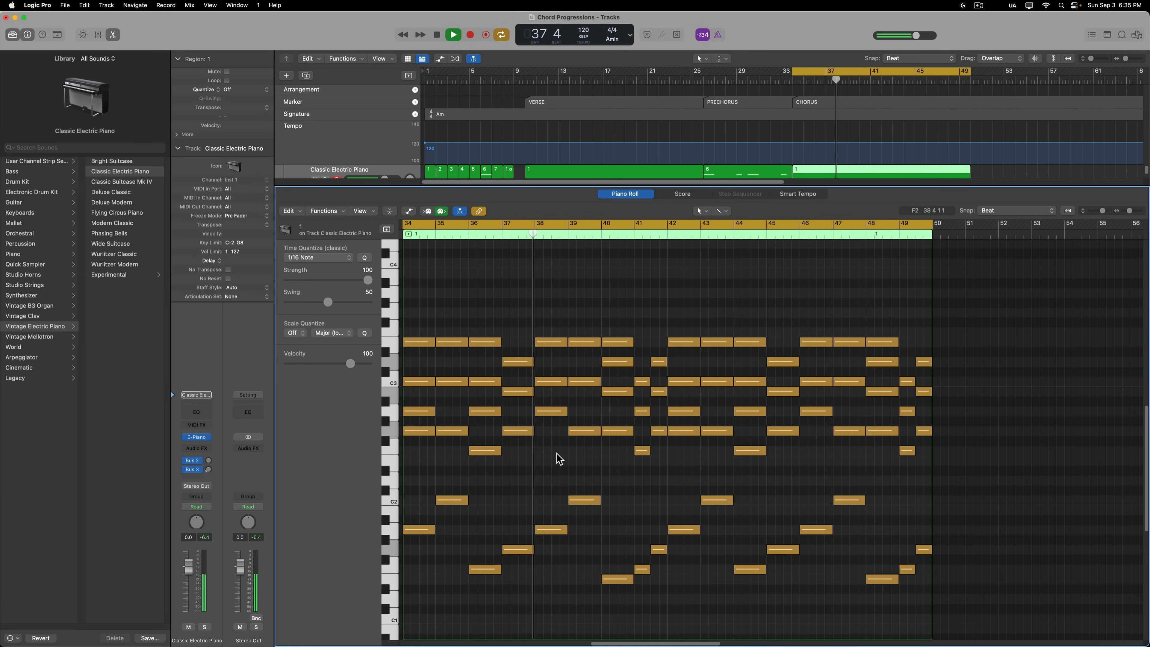
{"action": "key", "text": "space"}
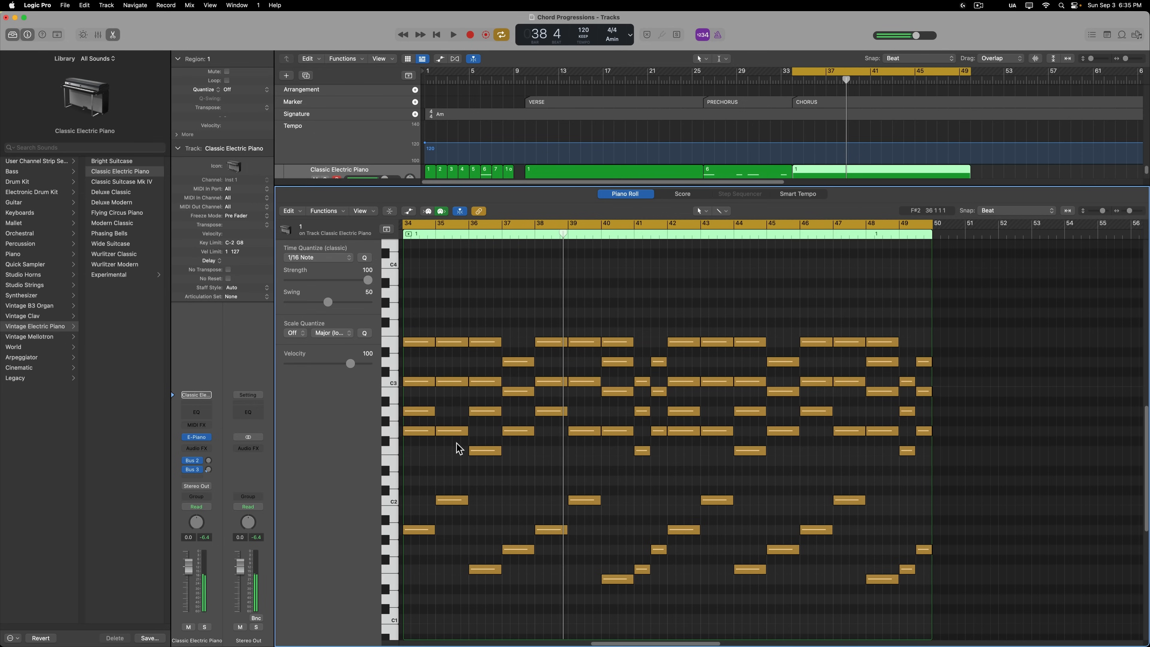
Transpose the chorus's G2 notes in bars 34 and 42 up an octave.
{"action": "left_click", "coordinate": [412, 431]}
{"action": "left_click", "coordinate": [692, 432], "text": "shift"}
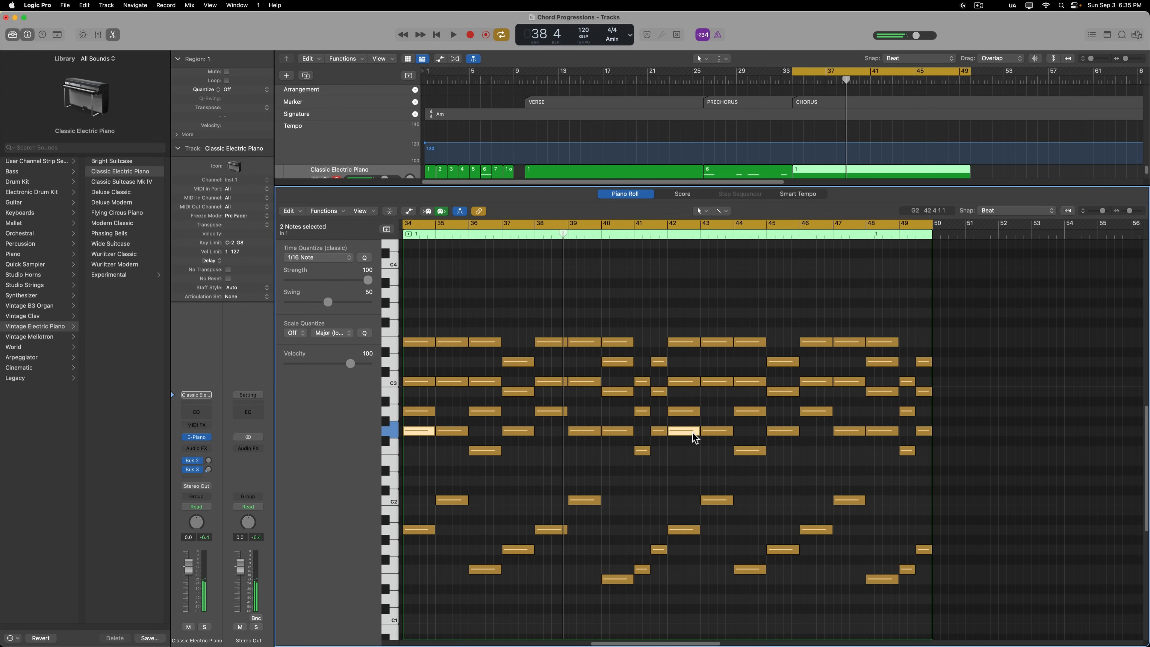
{"action": "key", "text": "alt+shift+Up"}
{"action": "left_click", "coordinate": [720, 327]}
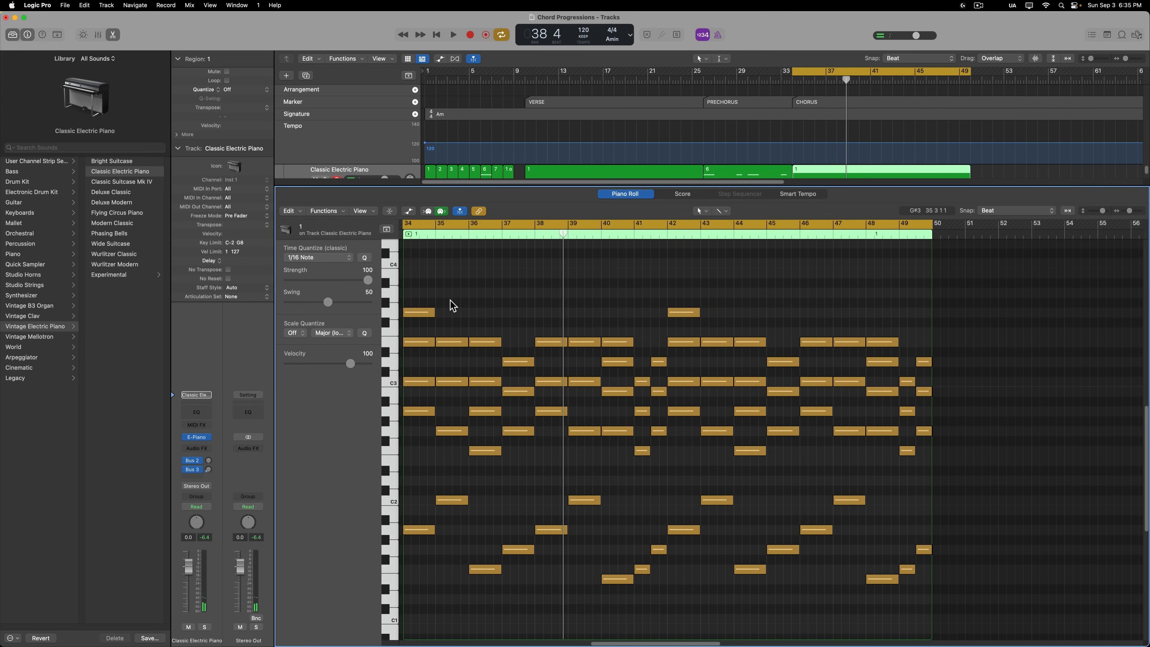
Play the revised chorus back, close the Piano Roll and stop playback.
{"action": "key", "text": "space"}
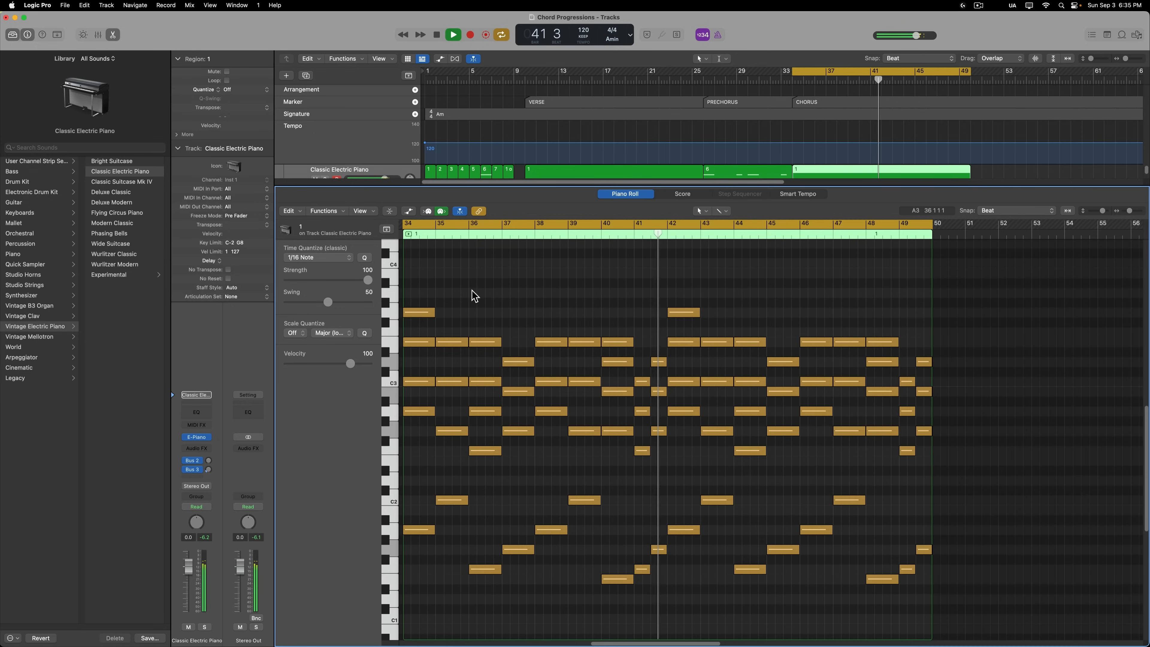
{"action": "key", "text": "p"}
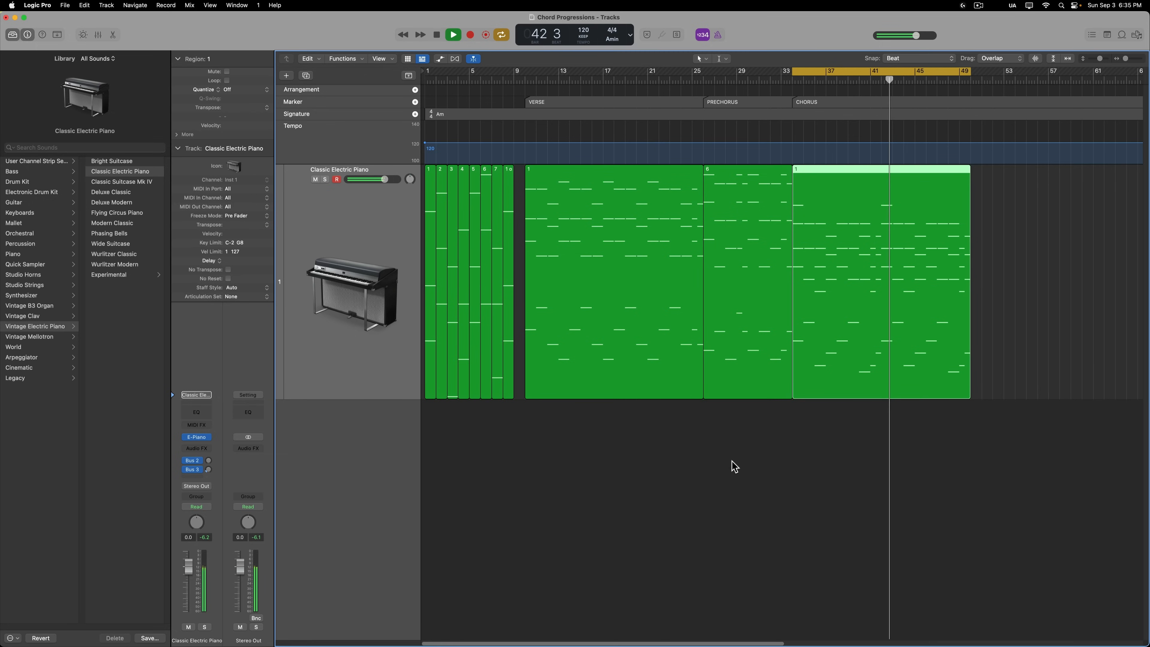
{"action": "key", "text": "space"}
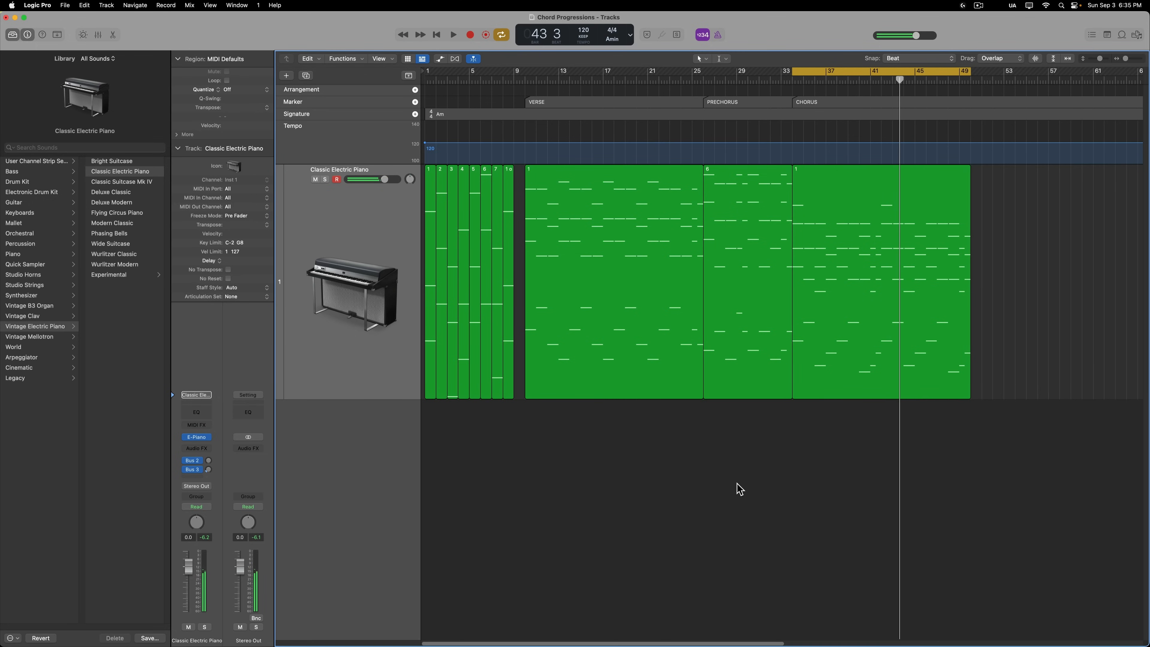
{"action": "left_click_drag", "start_coordinate": [657, 446], "coordinate": [917, 354]}
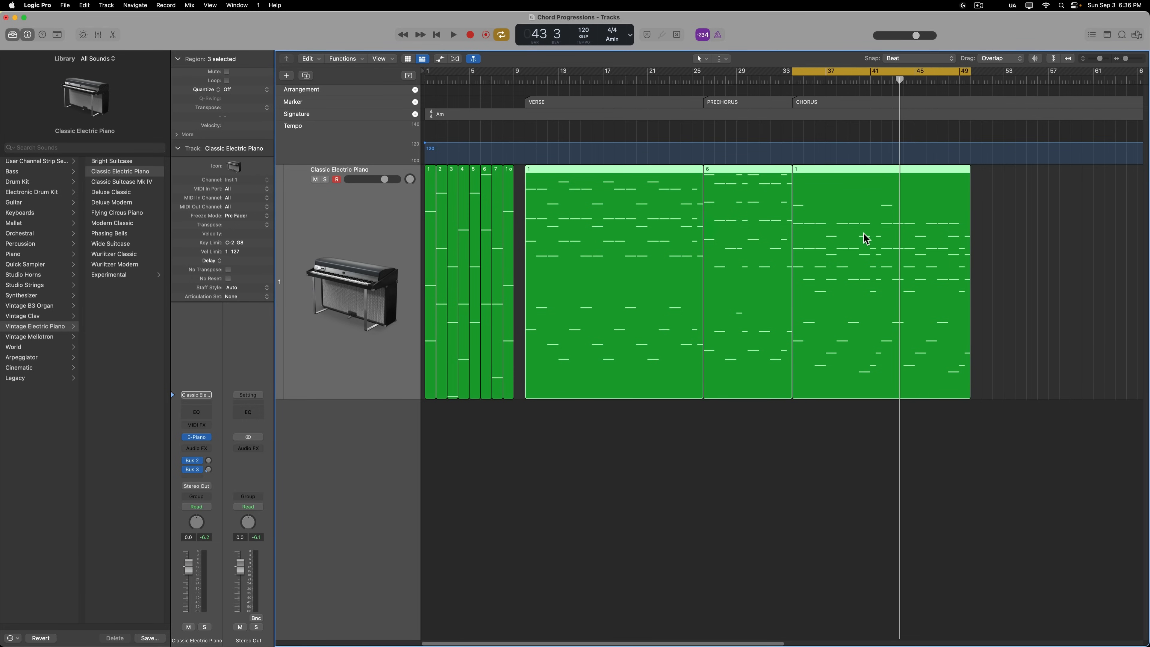
{"action": "left_click", "coordinate": [765, 484]}
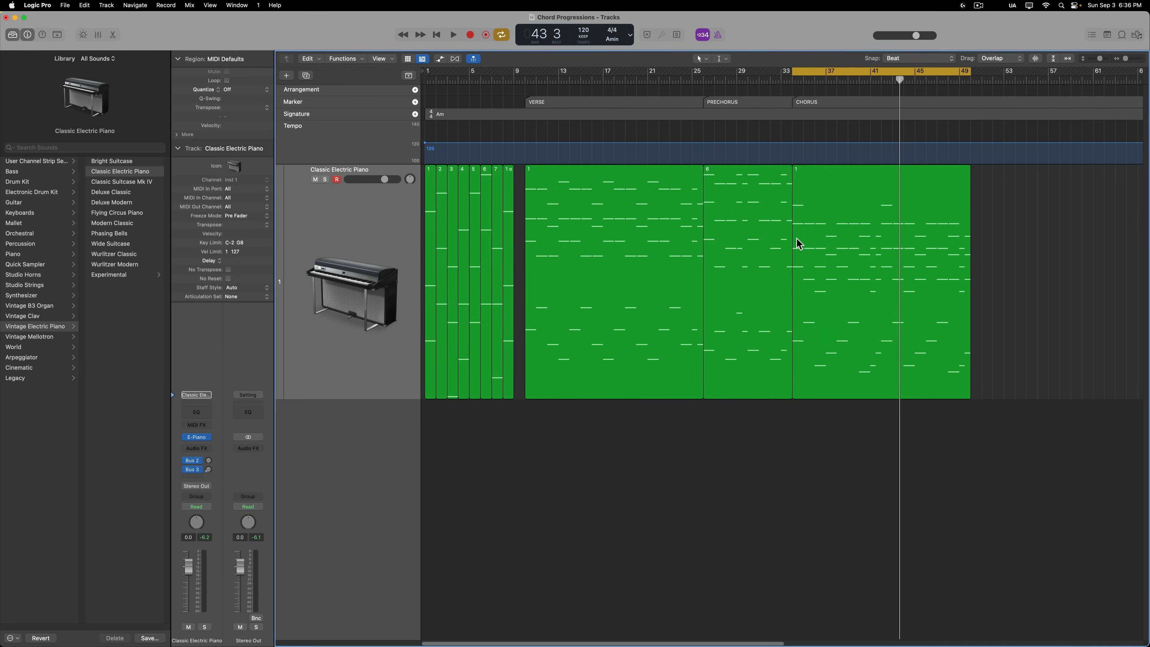
{"action": "left_click", "coordinate": [592, 226]}
{"action": "left_click", "coordinate": [726, 226]}
{"action": "left_click", "coordinate": [843, 219]}
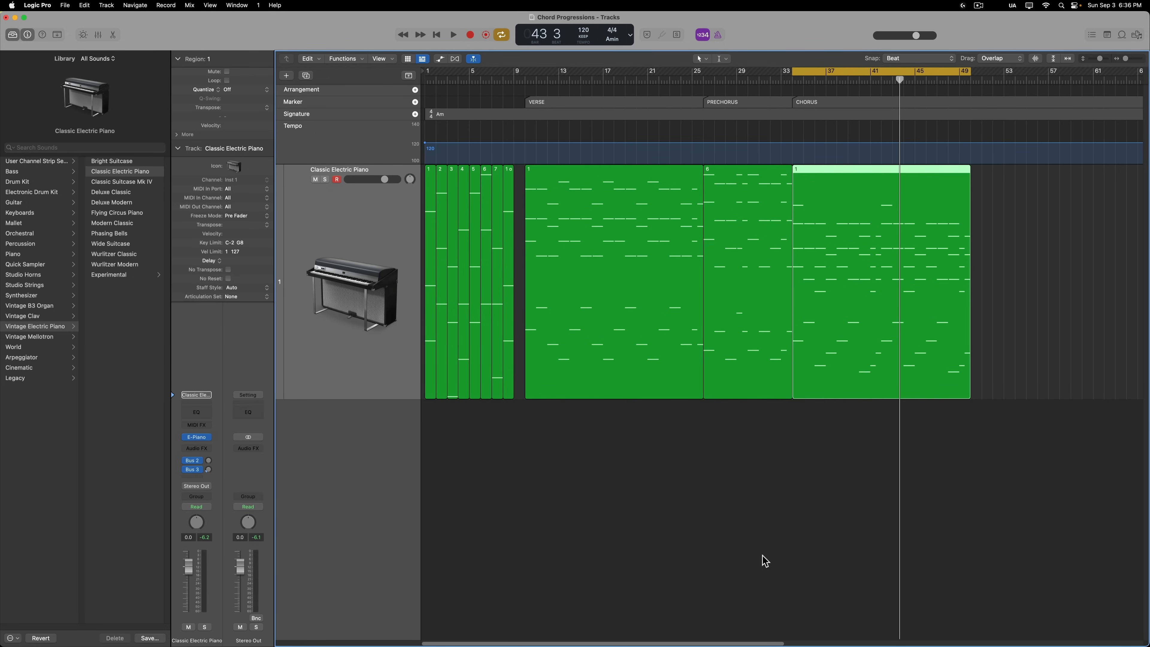
Reduce the height of the Classic Electric Piano track and select the verse region.
{"action": "left_click_drag", "start_coordinate": [377, 398], "coordinate": [366, 295]}
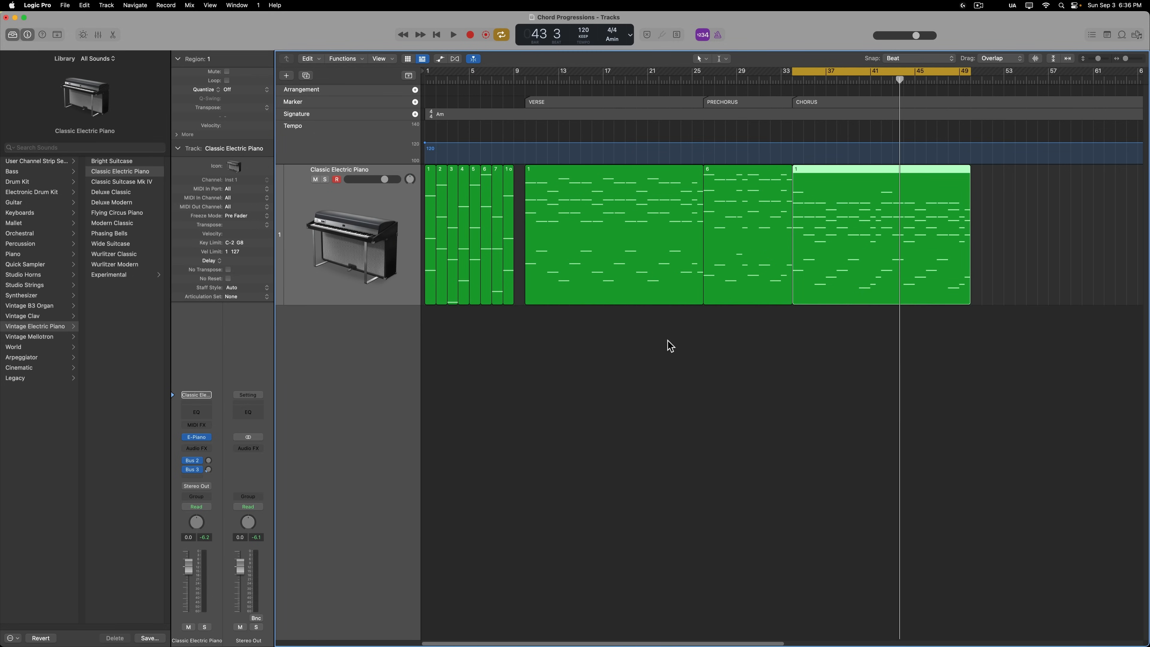
{"action": "left_click_drag", "start_coordinate": [667, 340], "coordinate": [874, 290]}
{"action": "left_click_drag", "start_coordinate": [640, 326], "coordinate": [866, 280]}
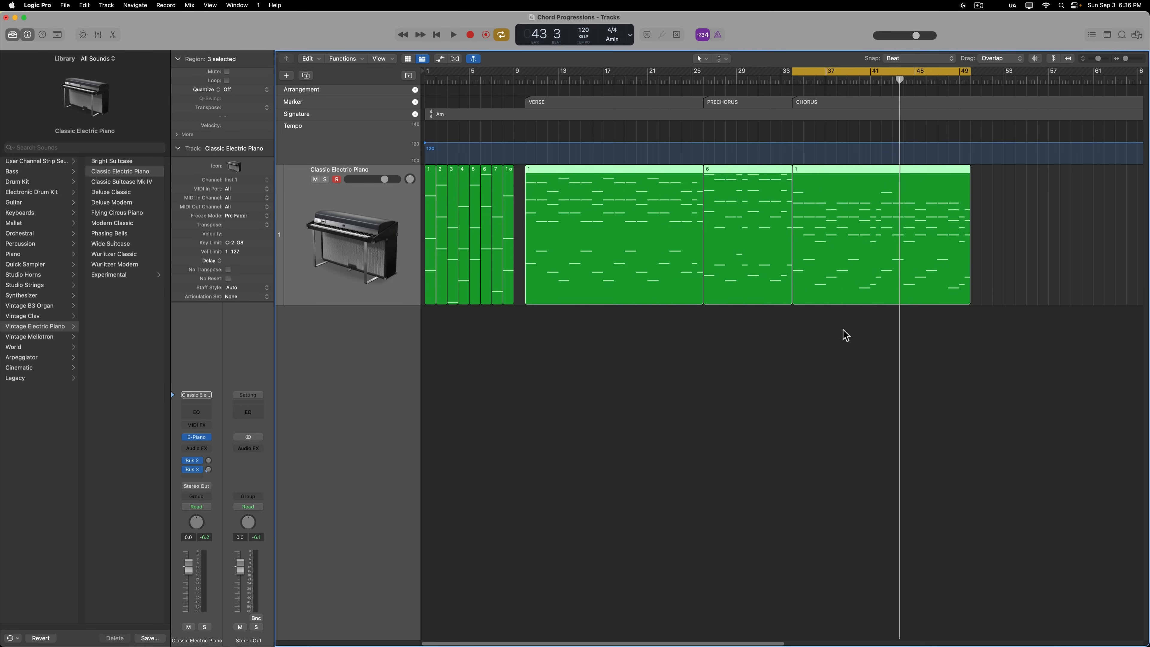
{"action": "left_click", "coordinate": [843, 330]}
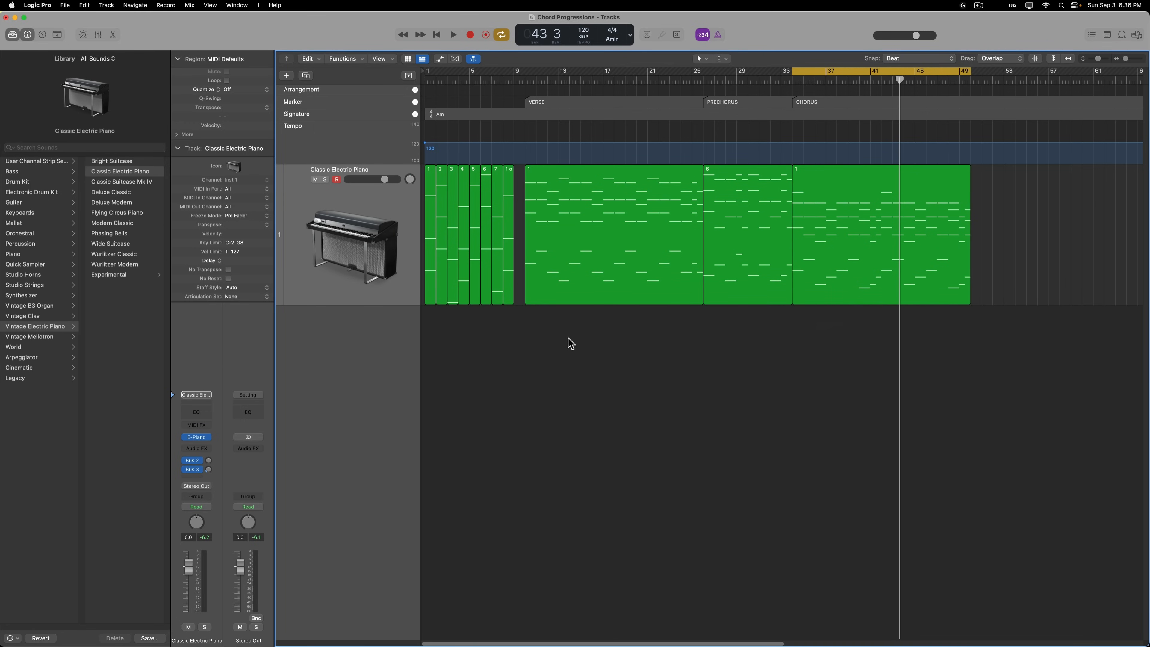
{"action": "left_click", "coordinate": [633, 269]}
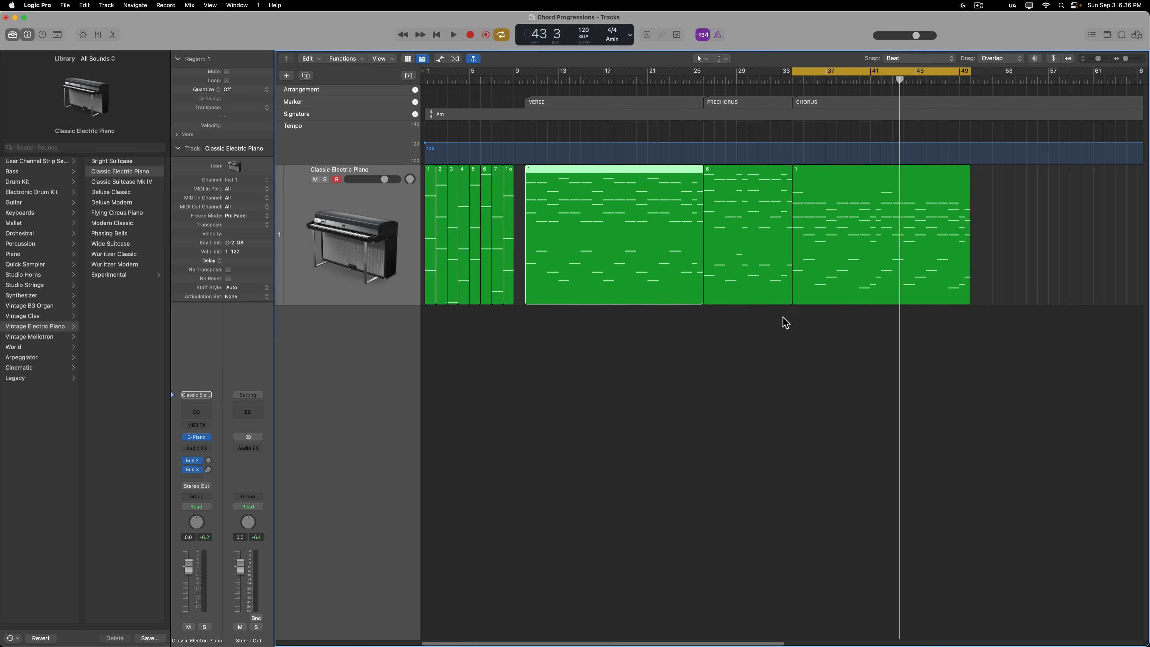
{"action": "left_click", "coordinate": [630, 353]}
{"action": "left_click_drag", "start_coordinate": [711, 356], "coordinate": [866, 292]}
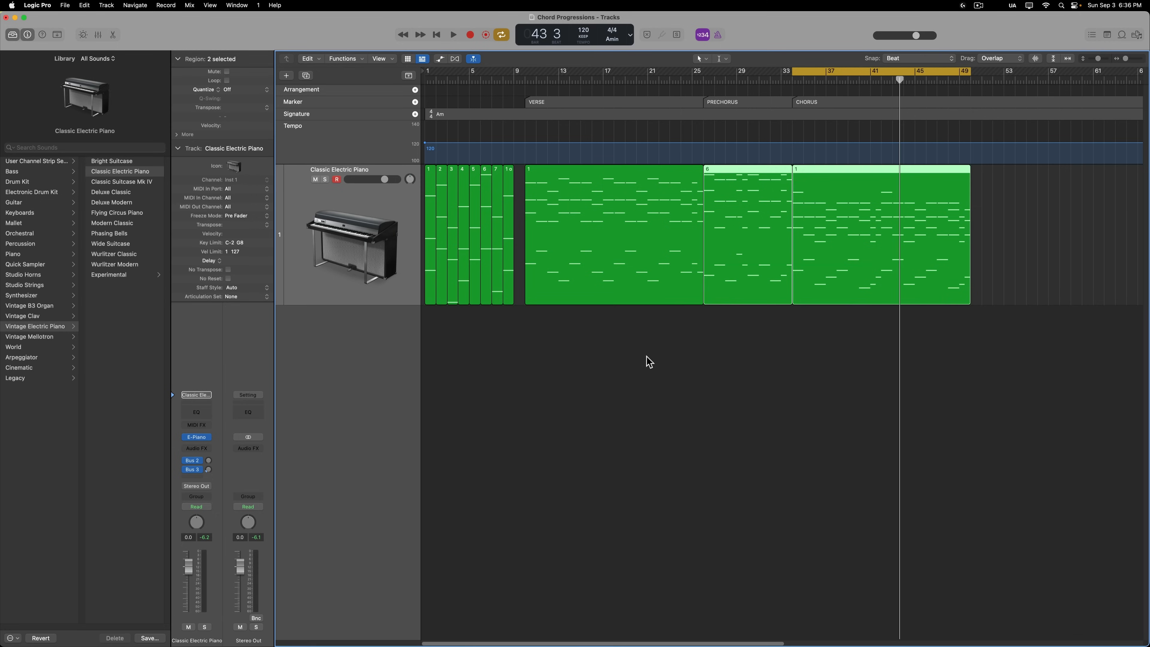
{"action": "left_click_drag", "start_coordinate": [643, 358], "coordinate": [847, 290]}
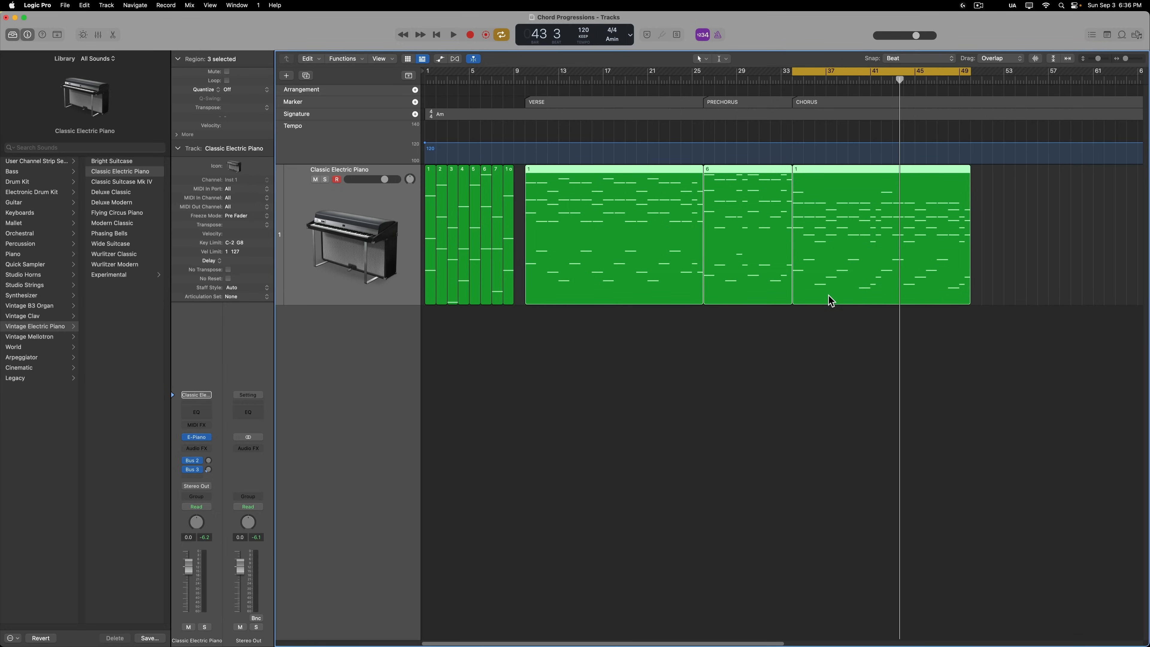
{"action": "left_click", "coordinate": [730, 381]}
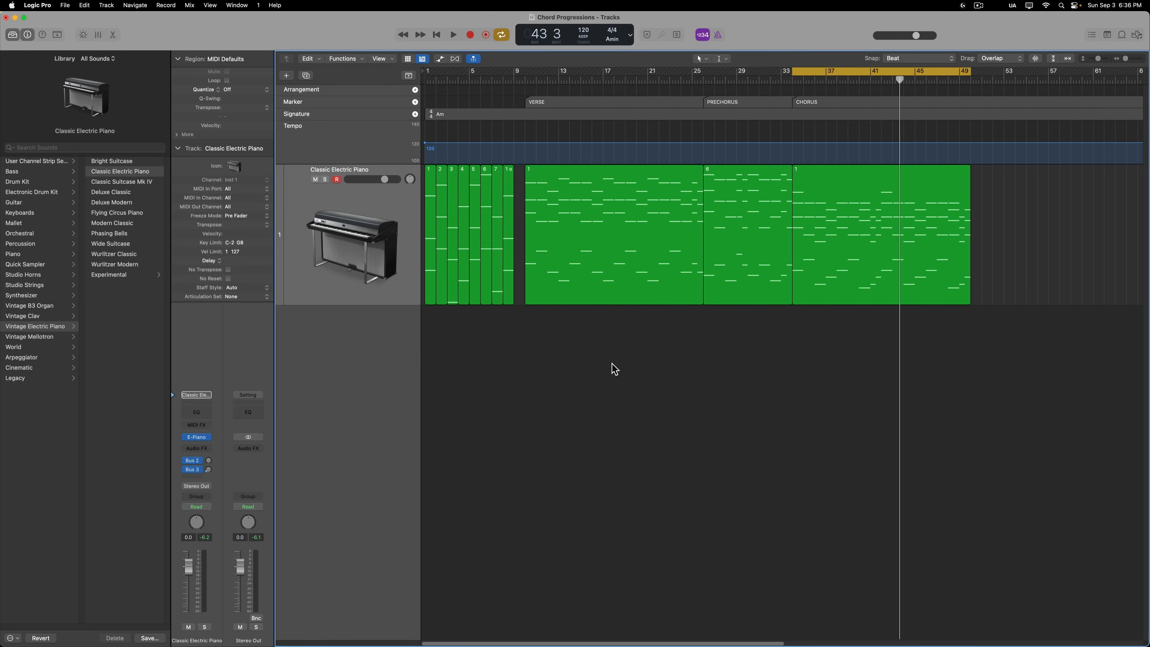
Select the verse, prechorus and chorus regions and increase the height of the Classic Electric Piano track.
{"action": "left_click_drag", "start_coordinate": [594, 365], "coordinate": [871, 268]}
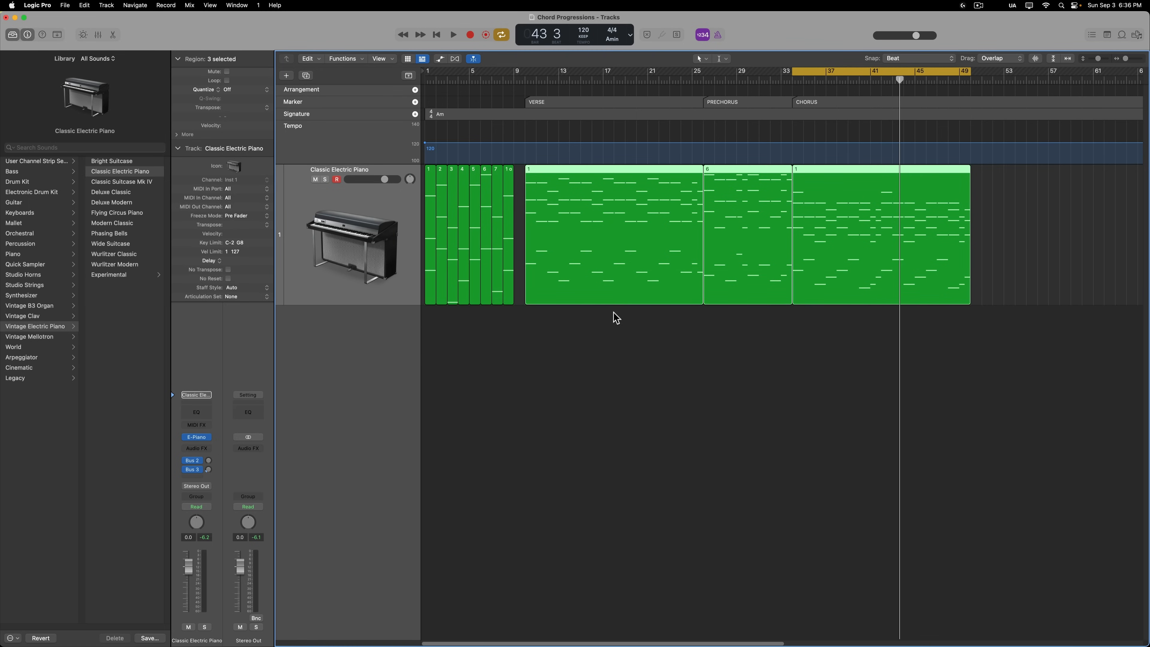
{"action": "key", "text": "super+Down"}
{"action": "key", "text": "super+Down"}
{"action": "key", "text": "super+Down"}
{"action": "key", "text": "super+Down"}
{"action": "key", "text": "super+Down"}
{"action": "key", "text": "super+Down"}
{"action": "key", "text": "super+Down"}
{"action": "key", "text": "super+Down"}
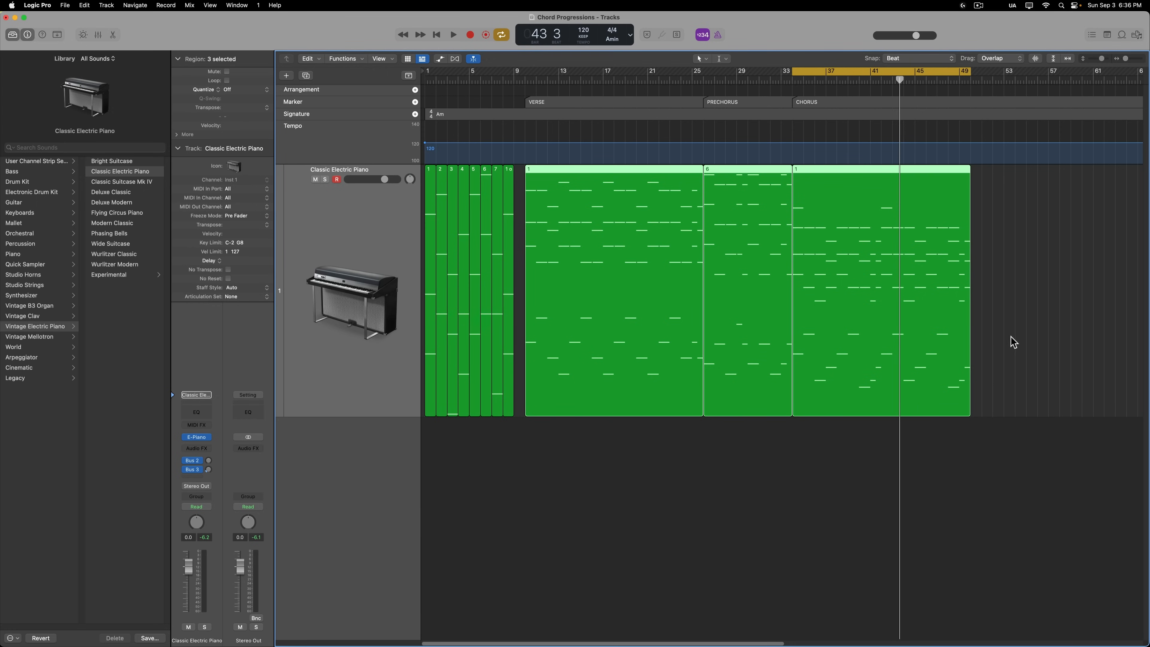
Clear the region selection, turn off cycle mode and return the playhead to bar 1.
{"action": "left_click", "coordinate": [815, 484]}
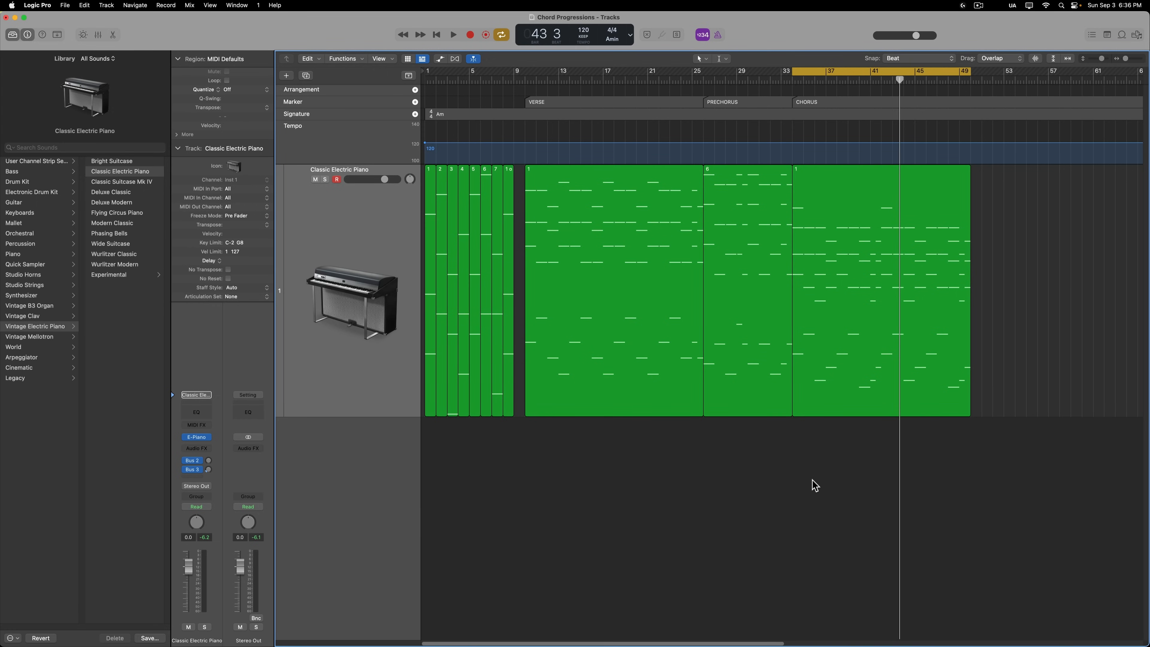
{"action": "key", "text": "c"}
{"action": "key", "text": "Return"}
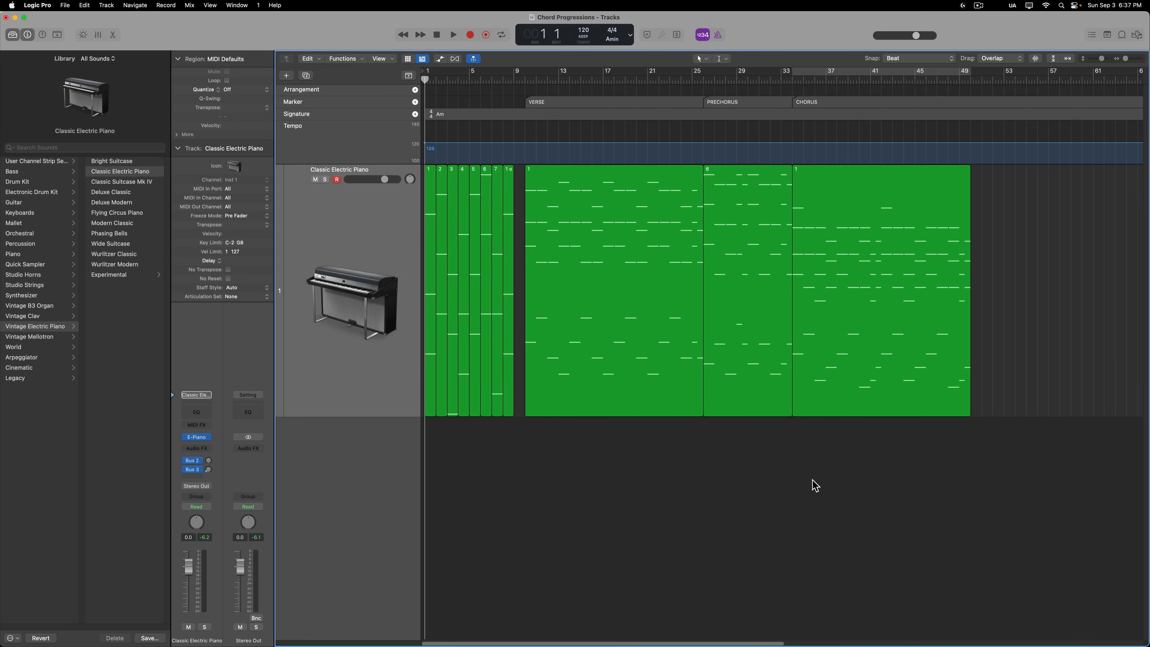
Look at the verse region's notes in the Piano Roll and close the editor.
{"action": "double_click", "coordinate": [649, 321]}
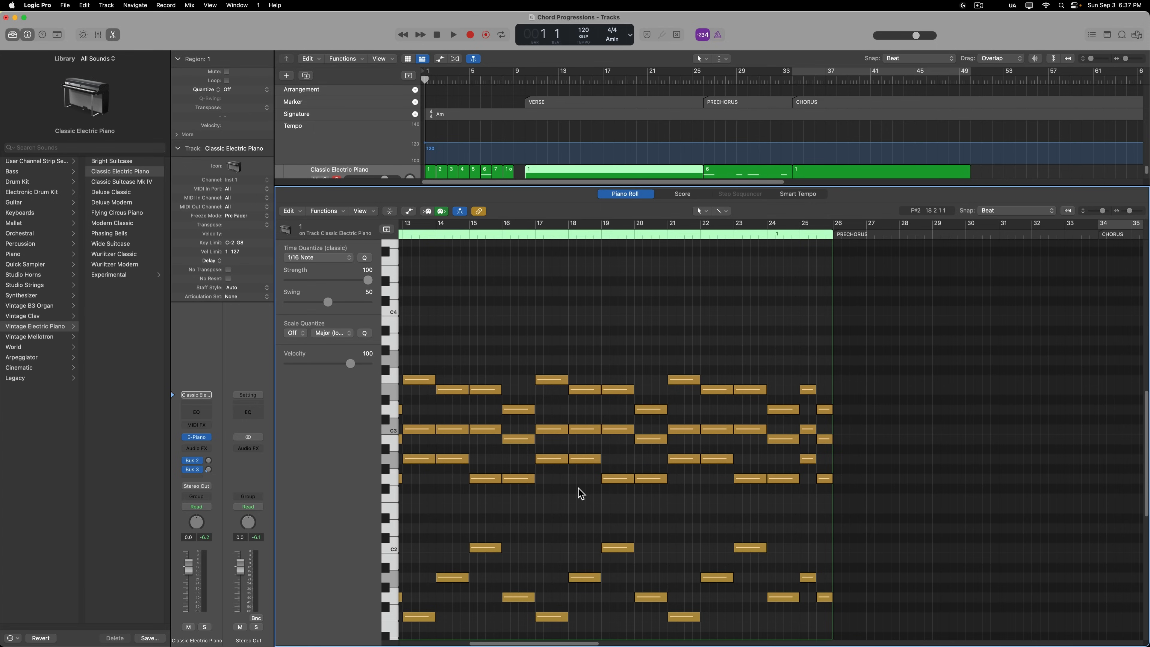
{"action": "key", "text": "e"}
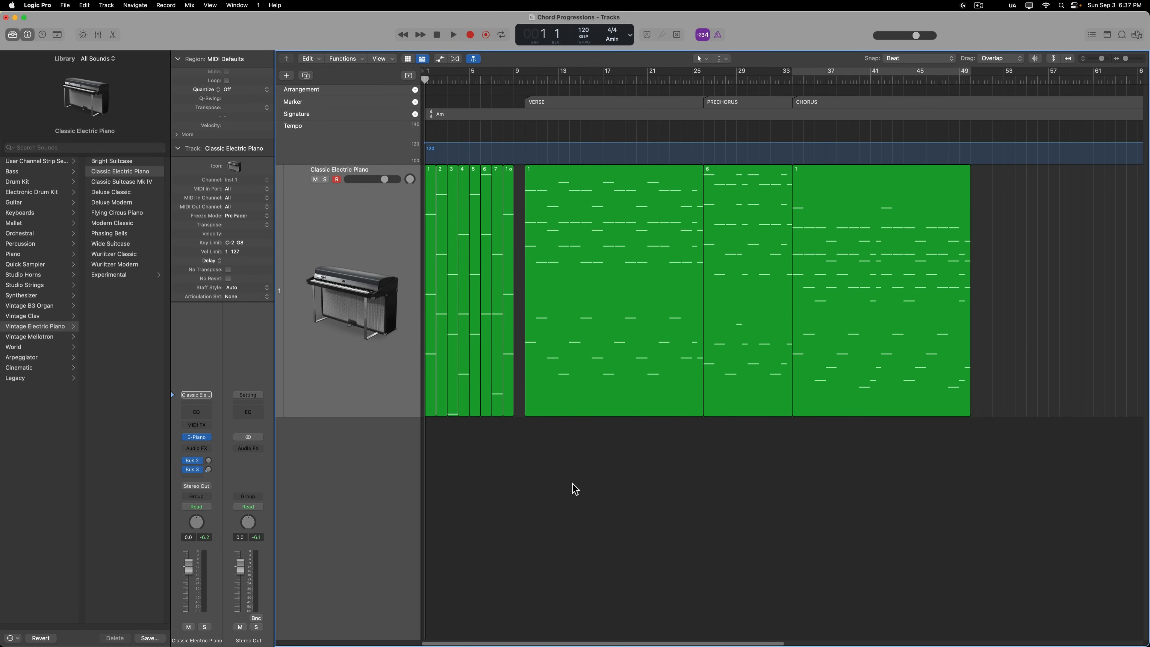
{"action": "left_click_drag", "start_coordinate": [576, 484], "coordinate": [932, 372]}
{"action": "left_click", "coordinate": [754, 492]}
{"action": "left_click_drag", "start_coordinate": [651, 474], "coordinate": [888, 405]}
{"action": "left_click", "coordinate": [891, 467]}
Select all eleven regions on the Classic Electric Piano track and transpose them by -3 semitones.
{"action": "left_click_drag", "start_coordinate": [1099, 267], "coordinate": [429, 238]}
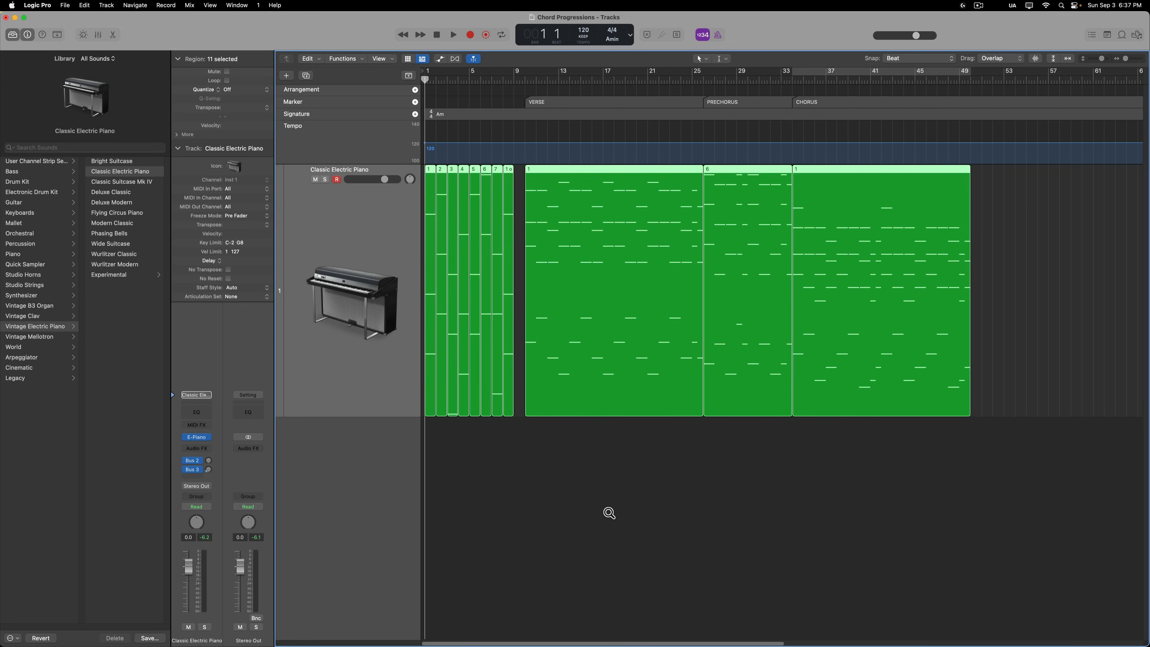
{"action": "key", "text": "alt+Up"}
{"action": "key", "text": "alt+Down"}
{"action": "key", "text": "alt+Down"}
{"action": "key", "text": "alt+Up"}
{"action": "key", "text": "alt+Down"}
{"action": "key", "text": "alt+Down"}
{"action": "key", "text": "alt+Down"}
{"action": "key", "text": "alt+Down"}
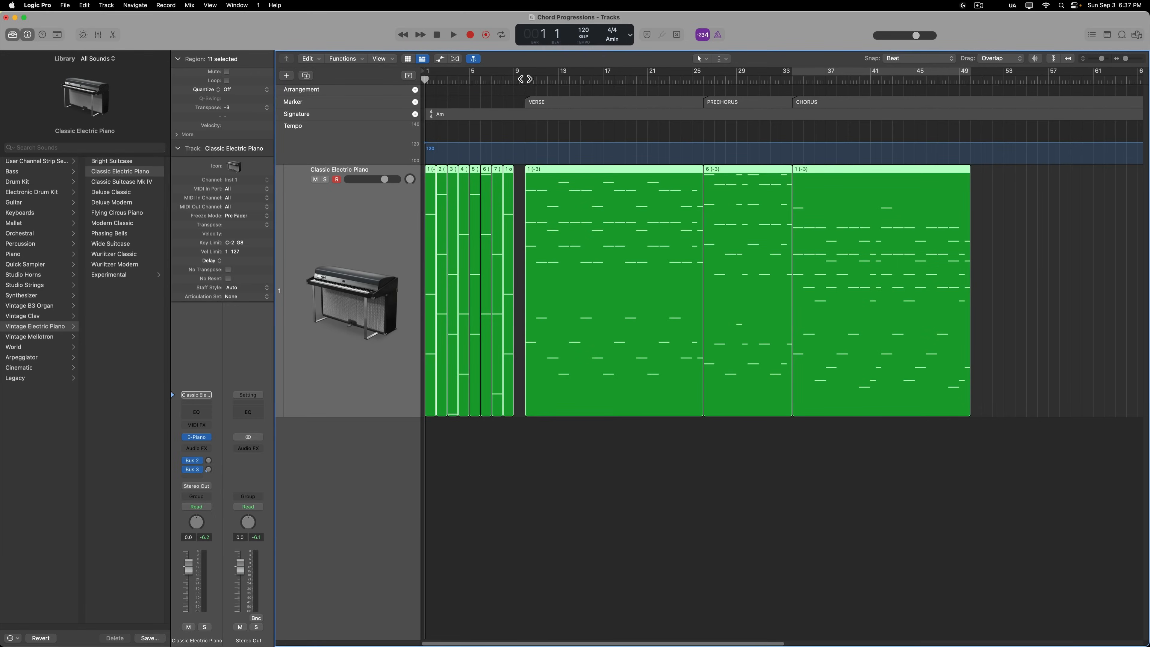
Deselect the regions and play the transposed progression from the start of the verse at bar 10.
{"action": "left_click", "coordinate": [524, 80]}
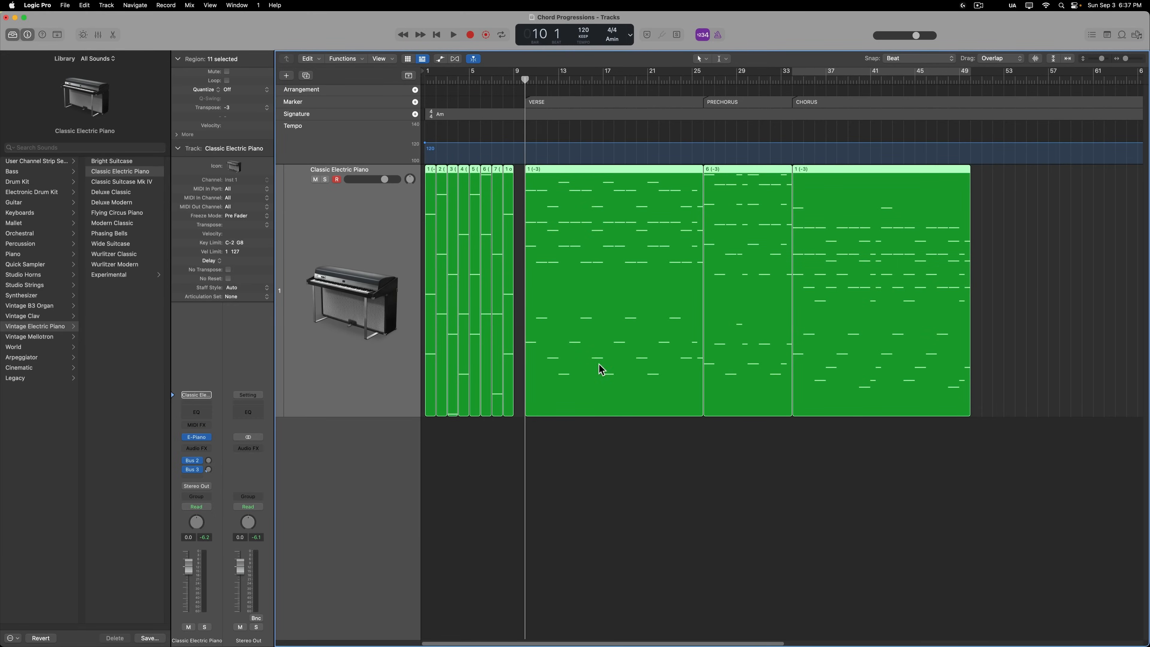
{"action": "left_click", "coordinate": [648, 482]}
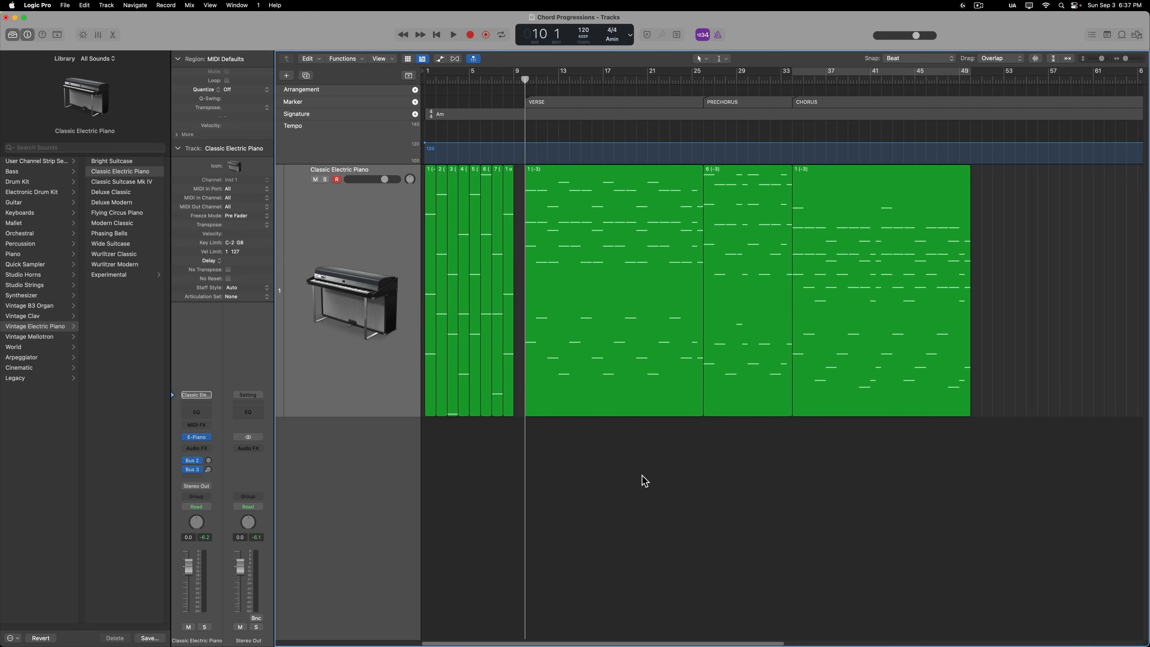
{"action": "key", "text": "space"}
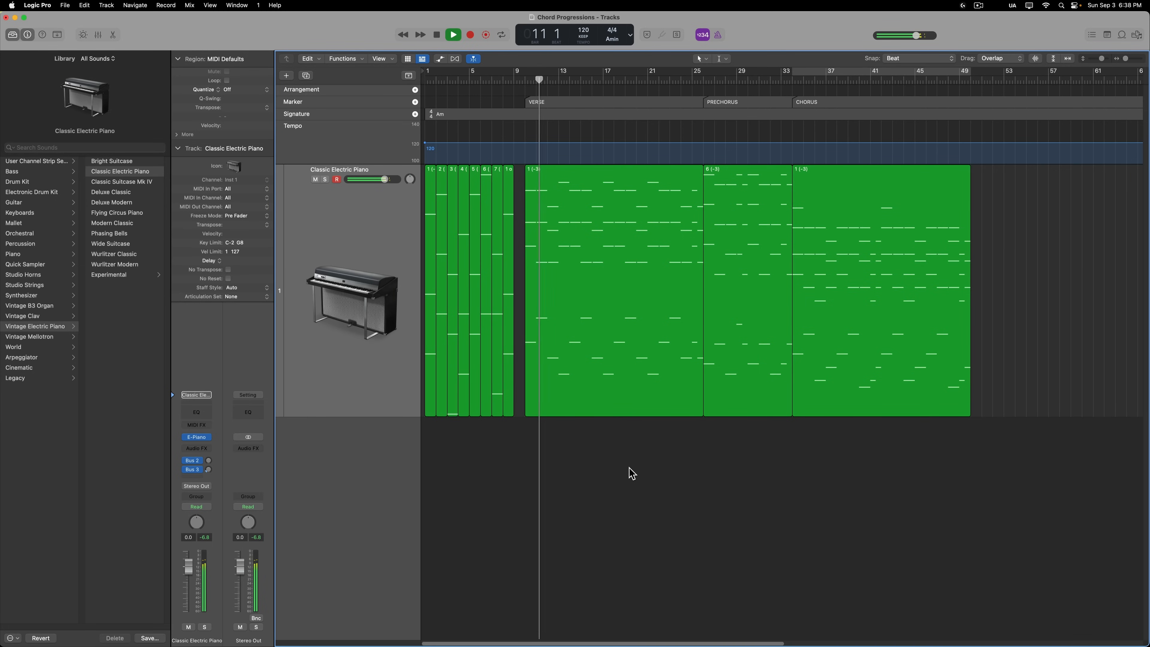
Open the verse, prechorus and chorus regions together in the Piano Roll, stop playback and review their chord voicings.
{"action": "left_click_drag", "start_coordinate": [630, 471], "coordinate": [849, 363]}
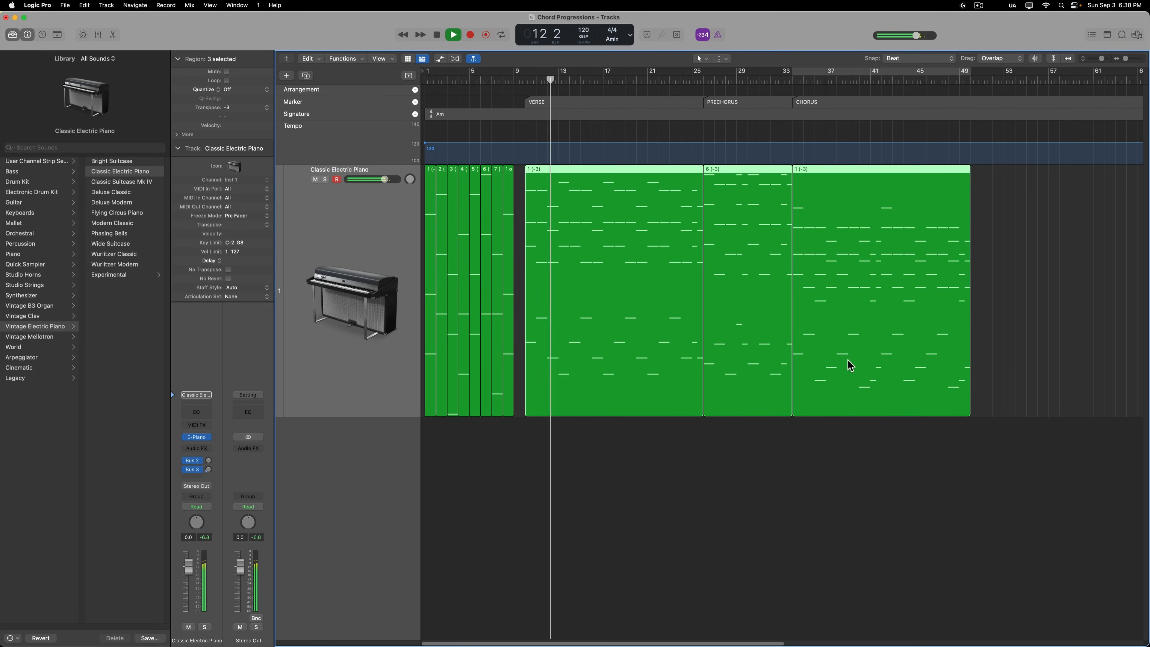
{"action": "double_click", "coordinate": [850, 362]}
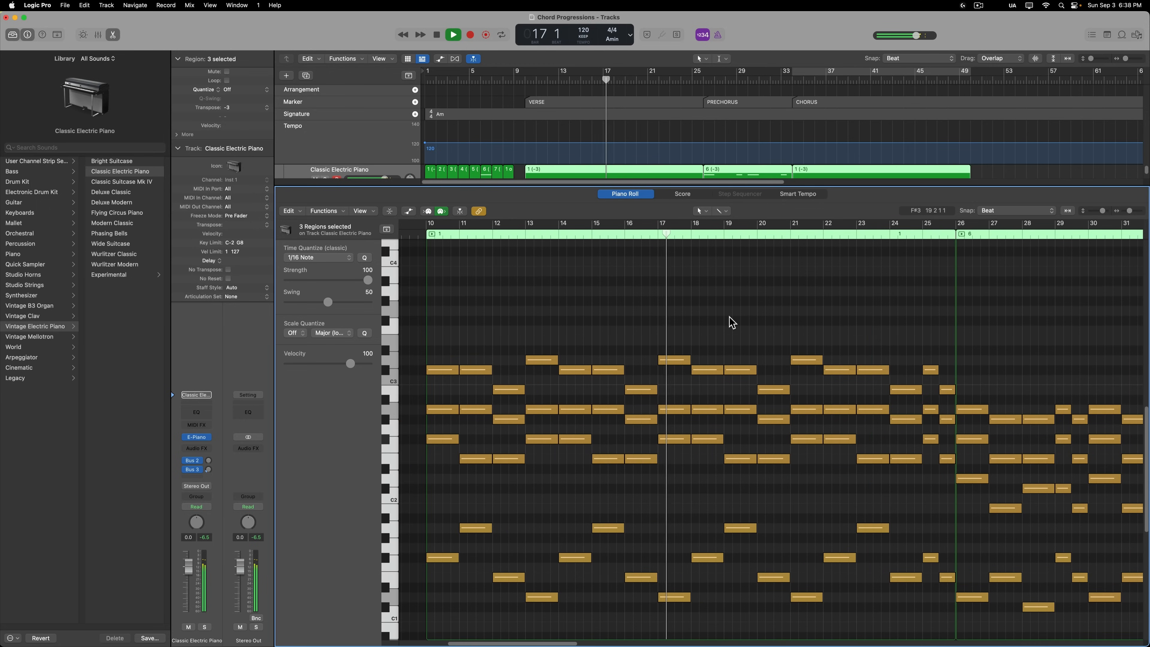
{"action": "key", "text": "space"}
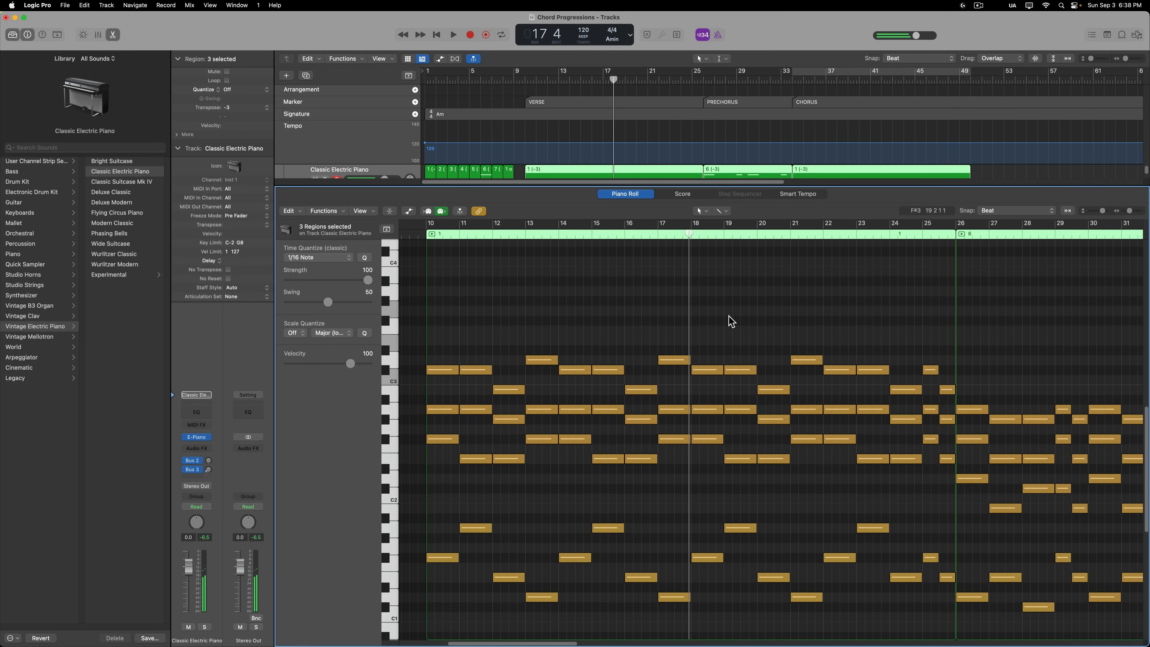
{"action": "scroll", "coordinate": [730, 316], "scroll_direction": "right", "scroll_amount": 10}
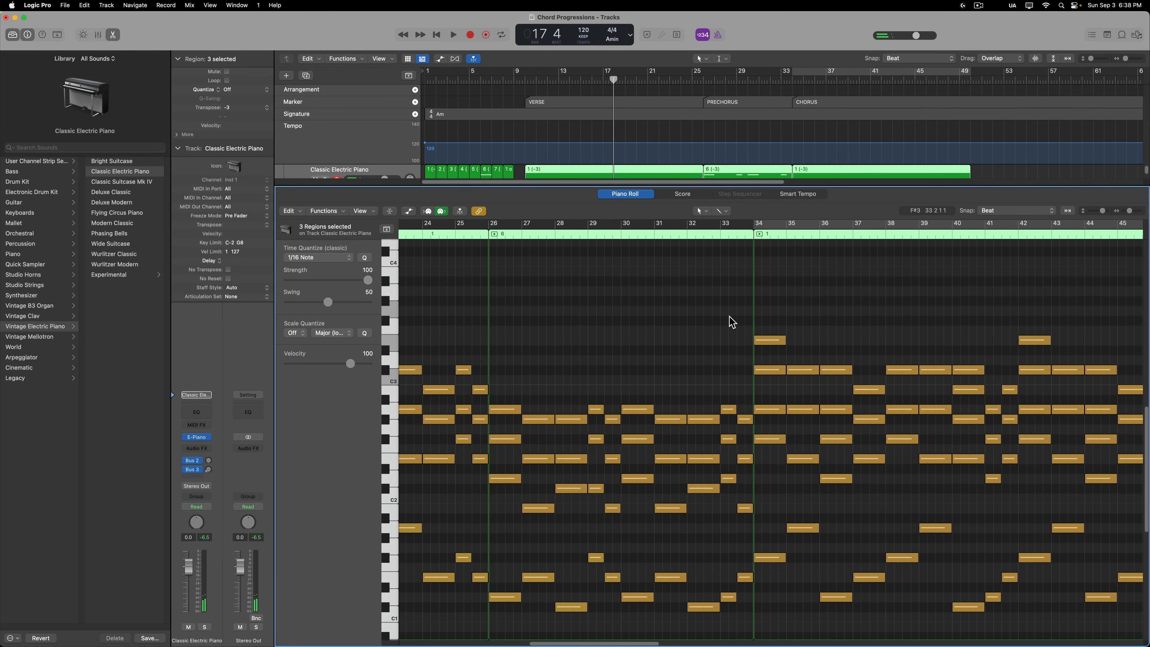
{"action": "scroll", "coordinate": [729, 317], "scroll_direction": "right", "scroll_amount": 5}
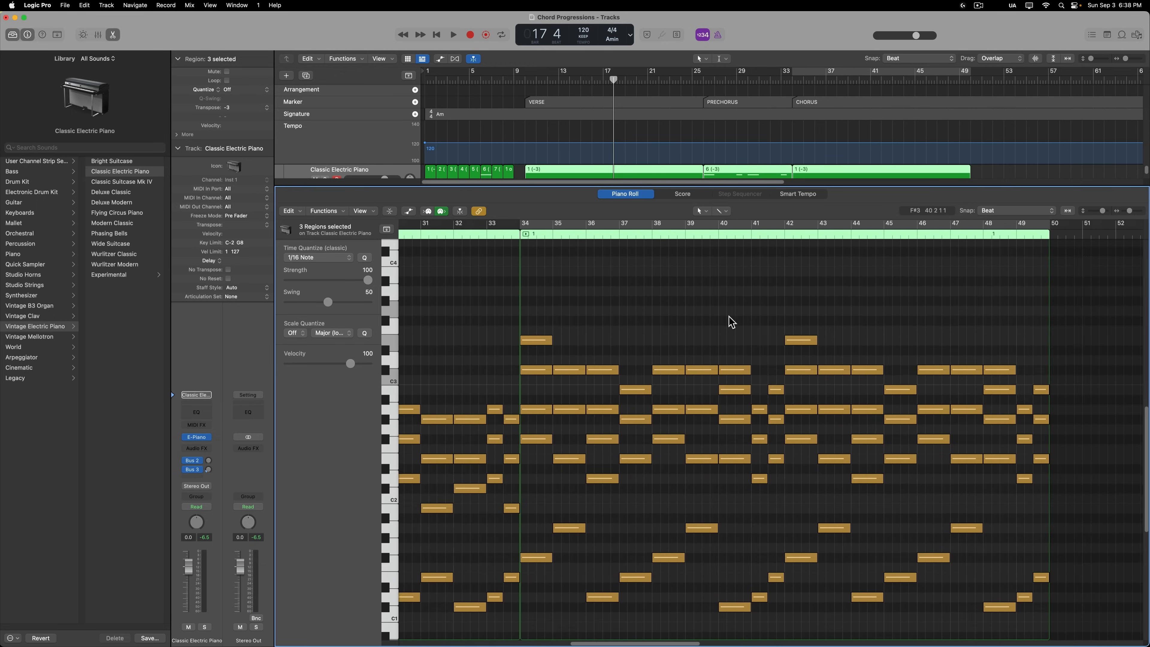
{"action": "scroll", "coordinate": [733, 322], "scroll_direction": "left", "scroll_amount": 12}
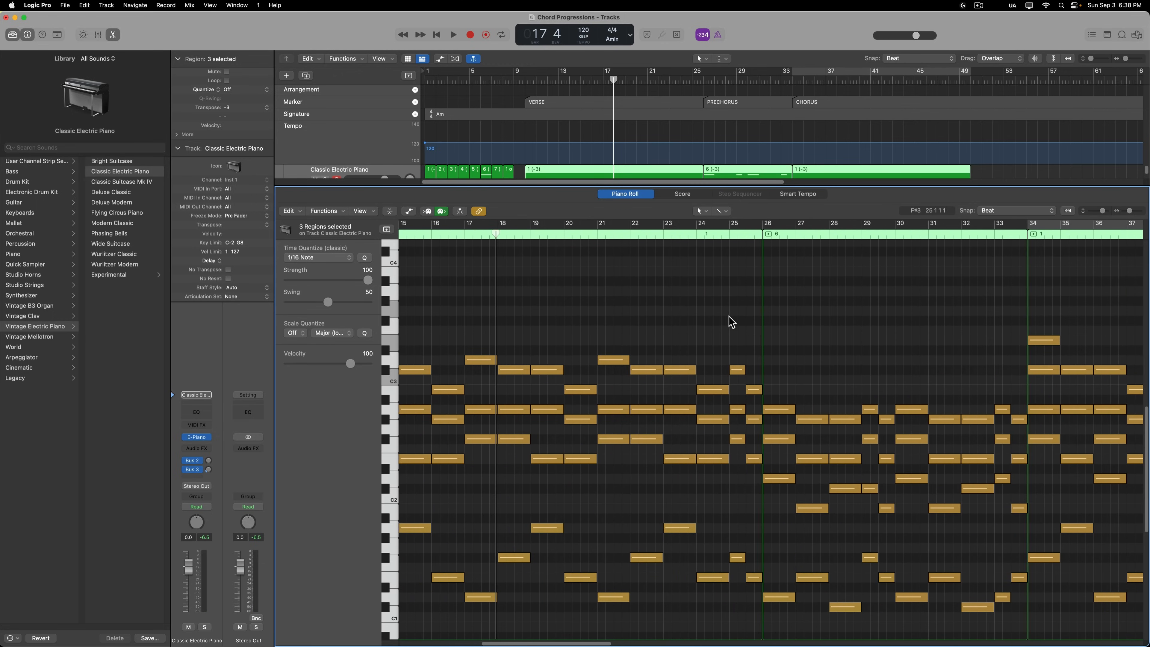
{"action": "scroll", "coordinate": [732, 321], "scroll_direction": "left", "scroll_amount": 5}
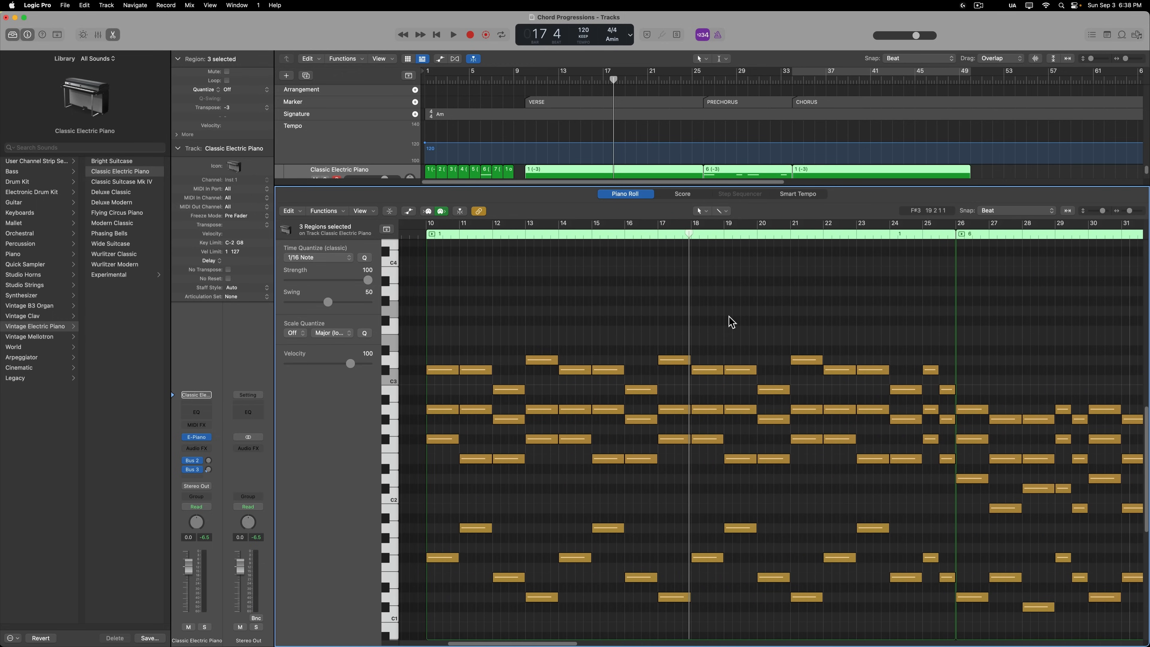